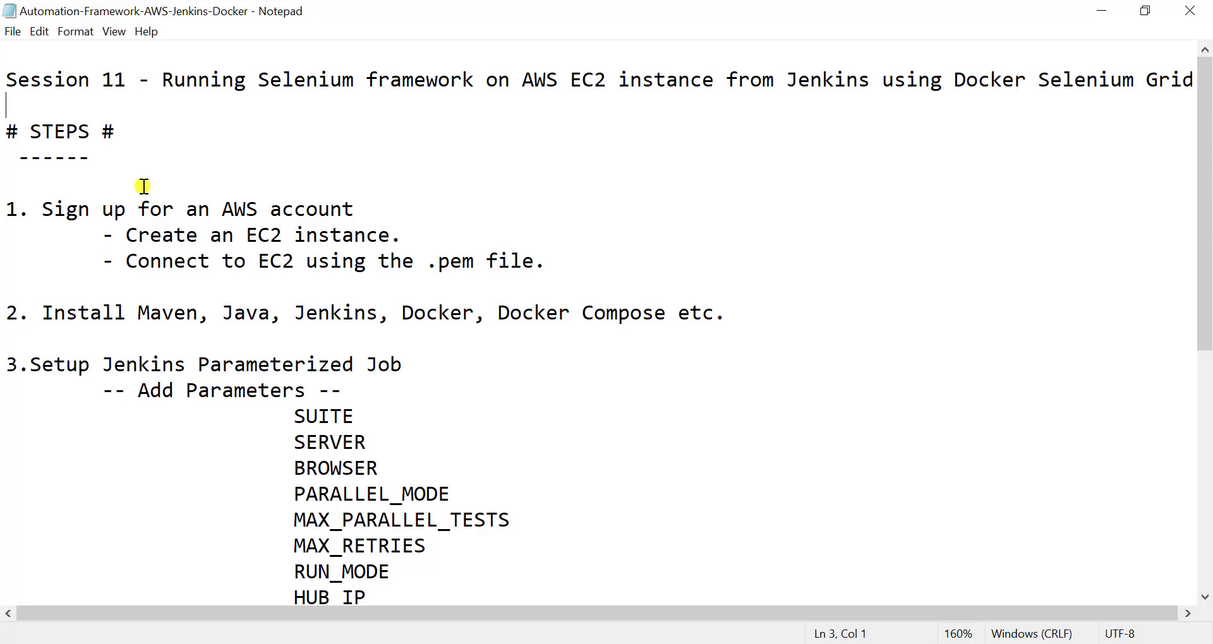
# - Switch from the notes to the browser and open the Amazon Web Services site from the aws cloud search results
pyautogui.press('alt')
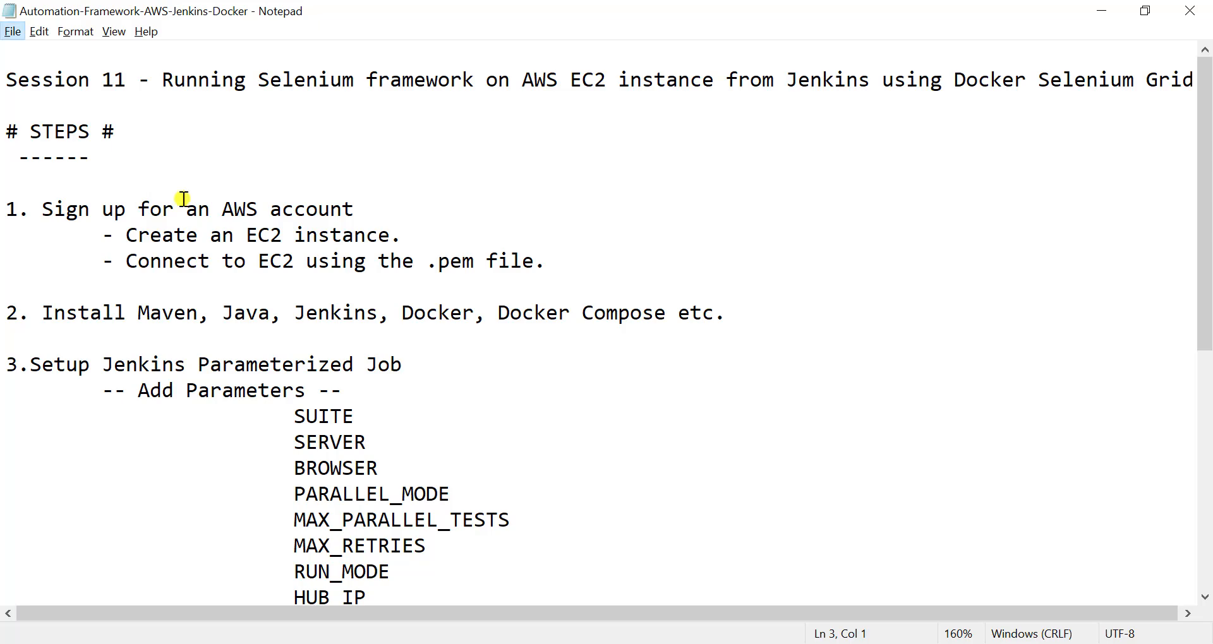
pyautogui.moveTo(34, 197)
pyautogui.mouseDown()
pyautogui.moveTo(360, 211)
pyautogui.moveTo(389, 224)
pyautogui.mouseUp()
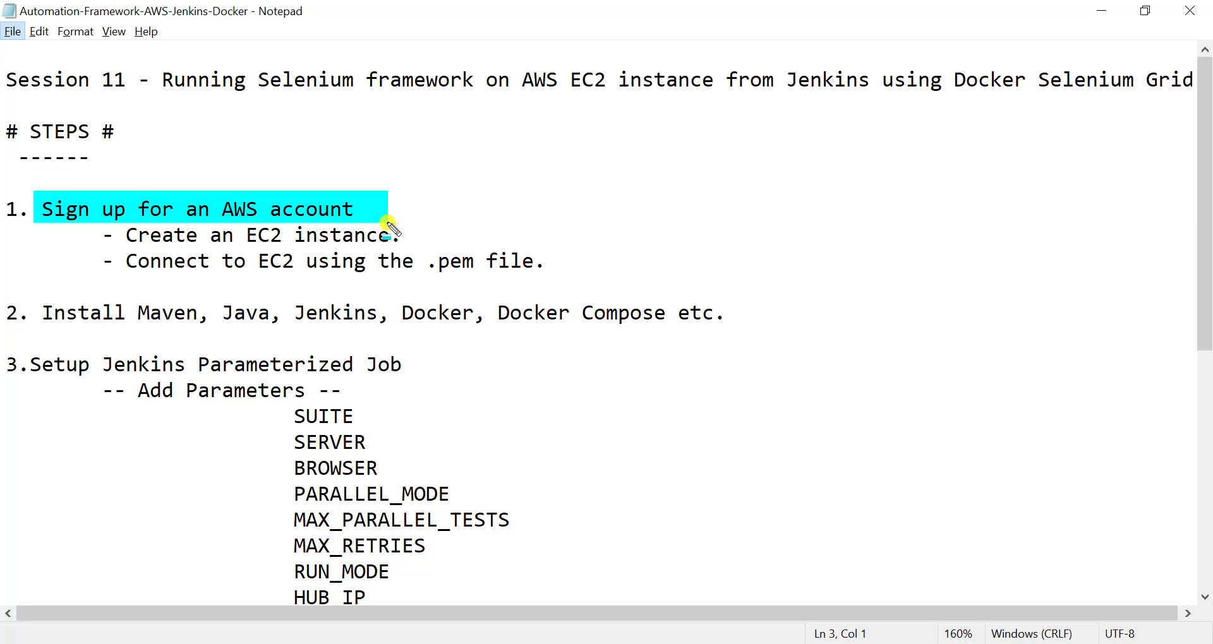
pyautogui.hotkey('alt', 'Tab')
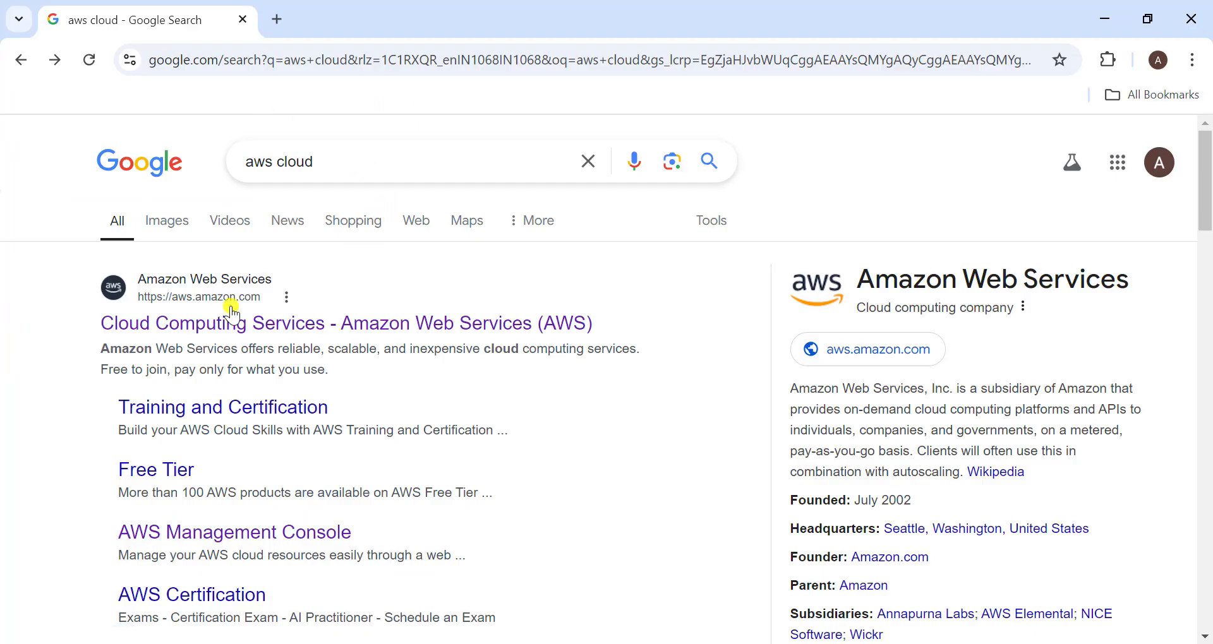
pyautogui.click(141, 323)
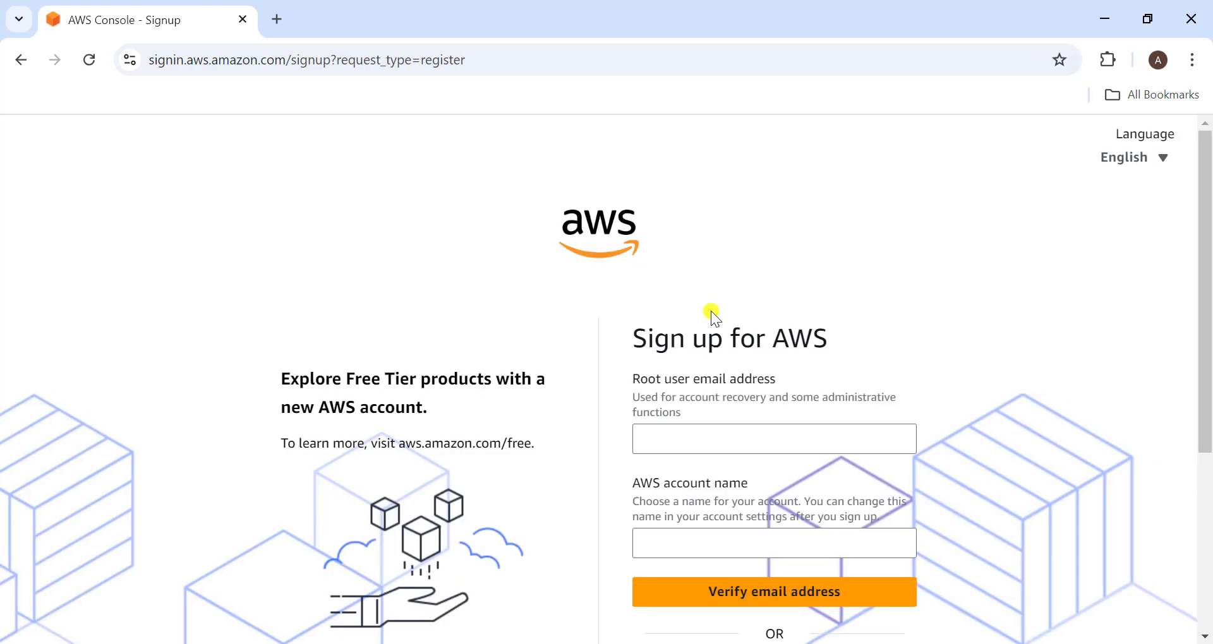
# - Fill in the root user email address and AWS account name on the sign-up form and request email verification
pyautogui.scroll(-3, 794, 428)
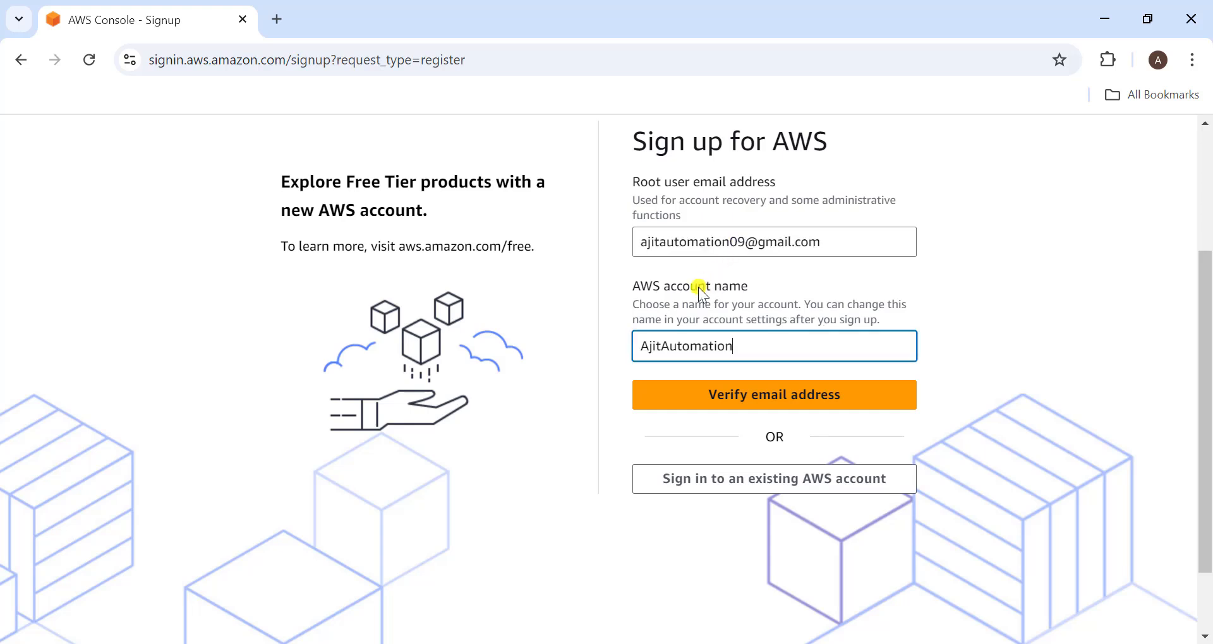
pyautogui.click(747, 398)
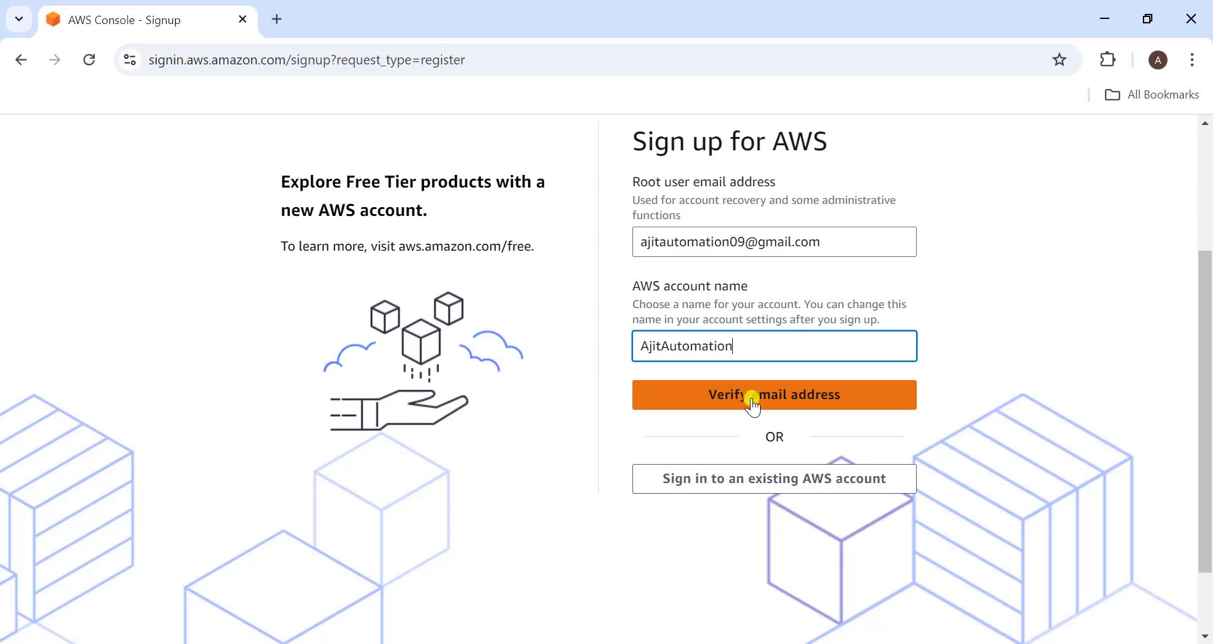
pyautogui.click(677, 397)
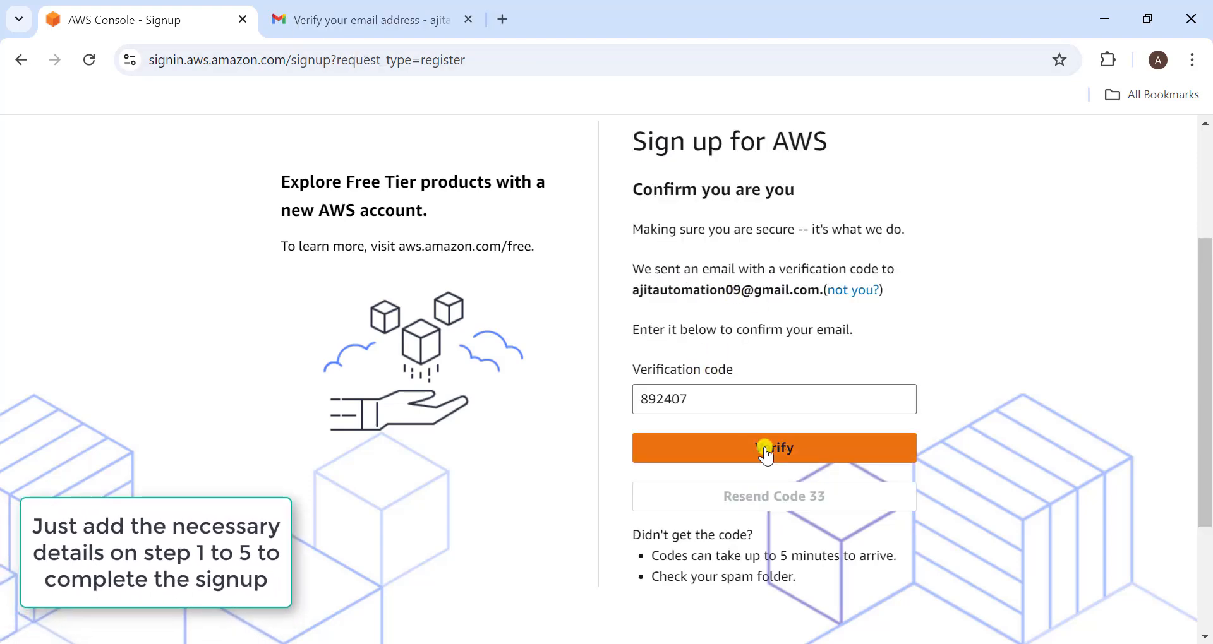
# - Verify the email with the verification code and complete the identity details with Personal use as the registration purpose
pyautogui.click(677, 446)
pyautogui.click(719, 405)
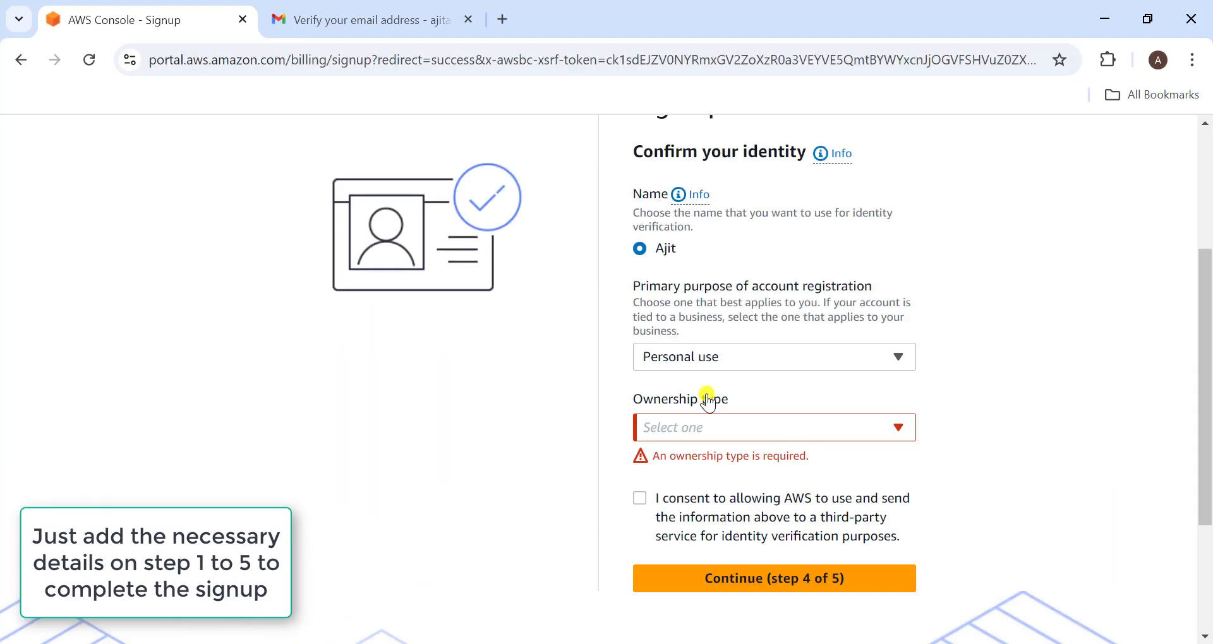
pyautogui.click(707, 401)
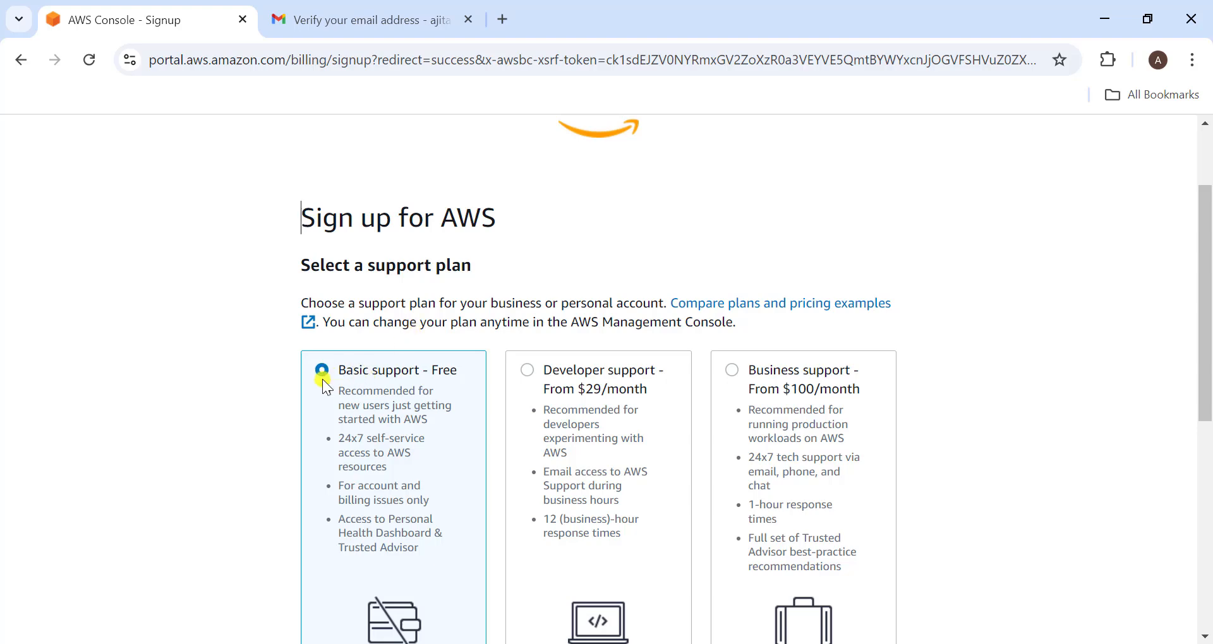
# - Complete the sign-up with the Basic support - Free plan and proceed to the console sign-in
pyautogui.scroll(-6, 541, 465)
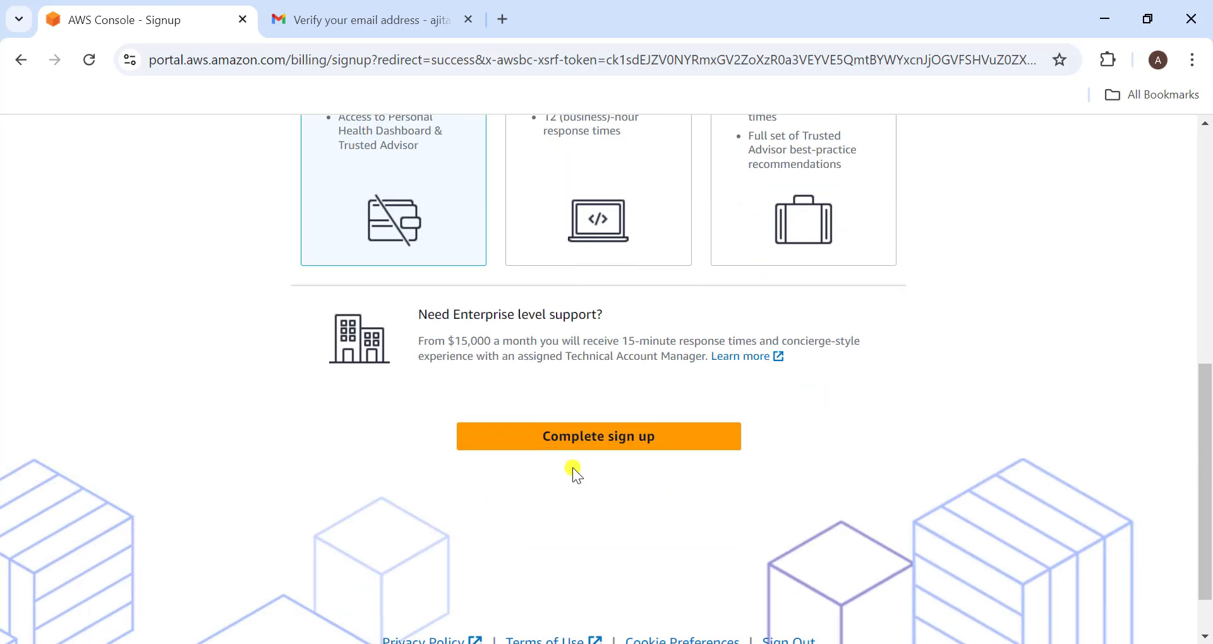
pyautogui.click(601, 442)
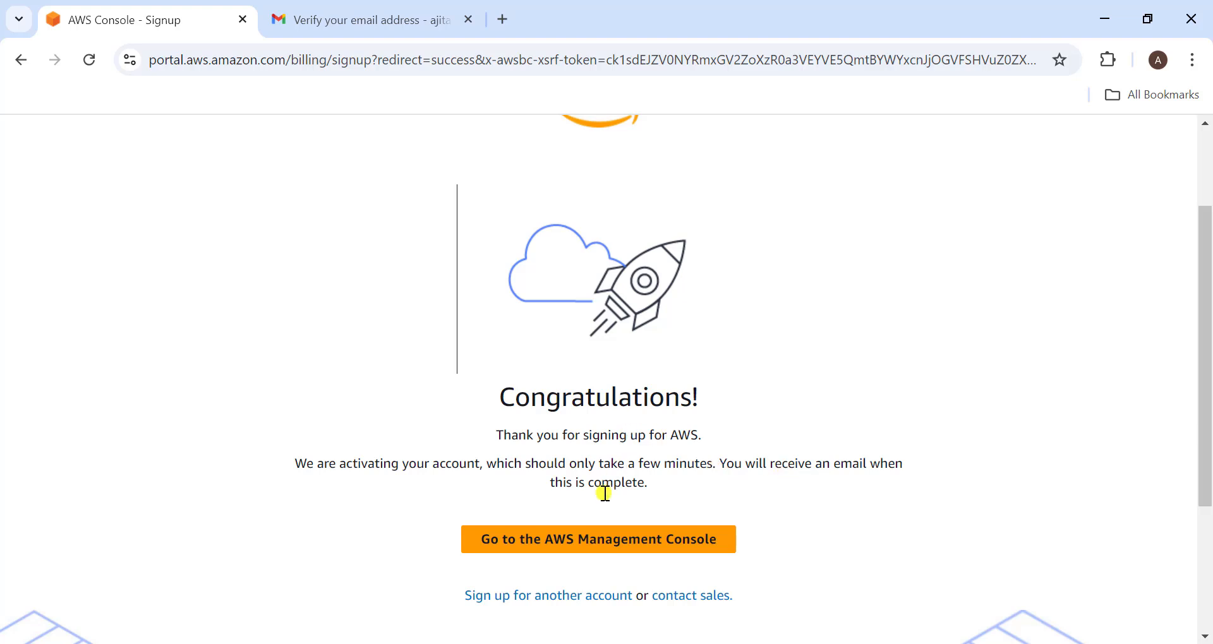
pyautogui.click(601, 543)
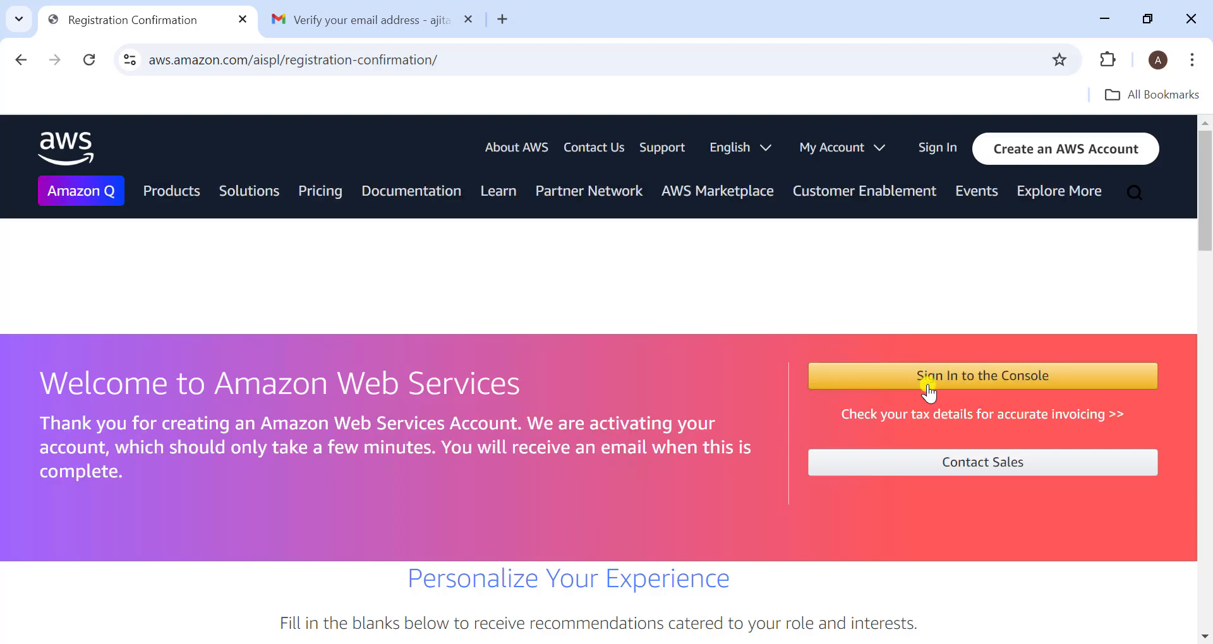
pyautogui.click(965, 380)
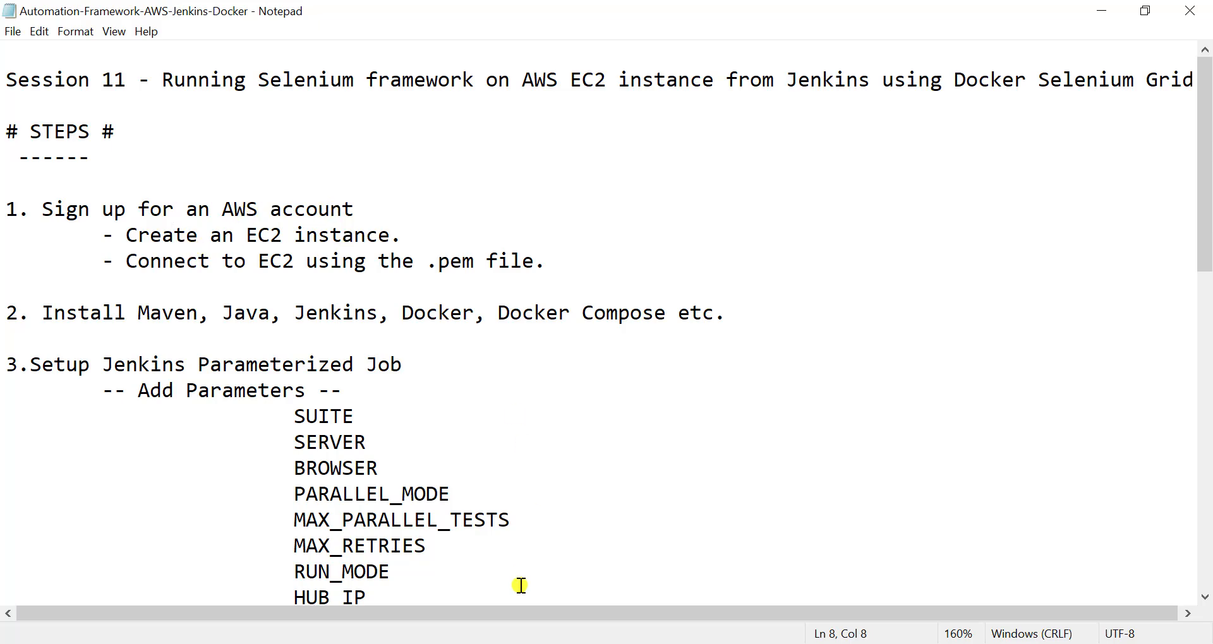
# - Switch from the notes to the AWS console in the browser and choose the Asia Pacific (Mumbai) region, ap-south-1
pyautogui.hotkey('alt', 'Tab')
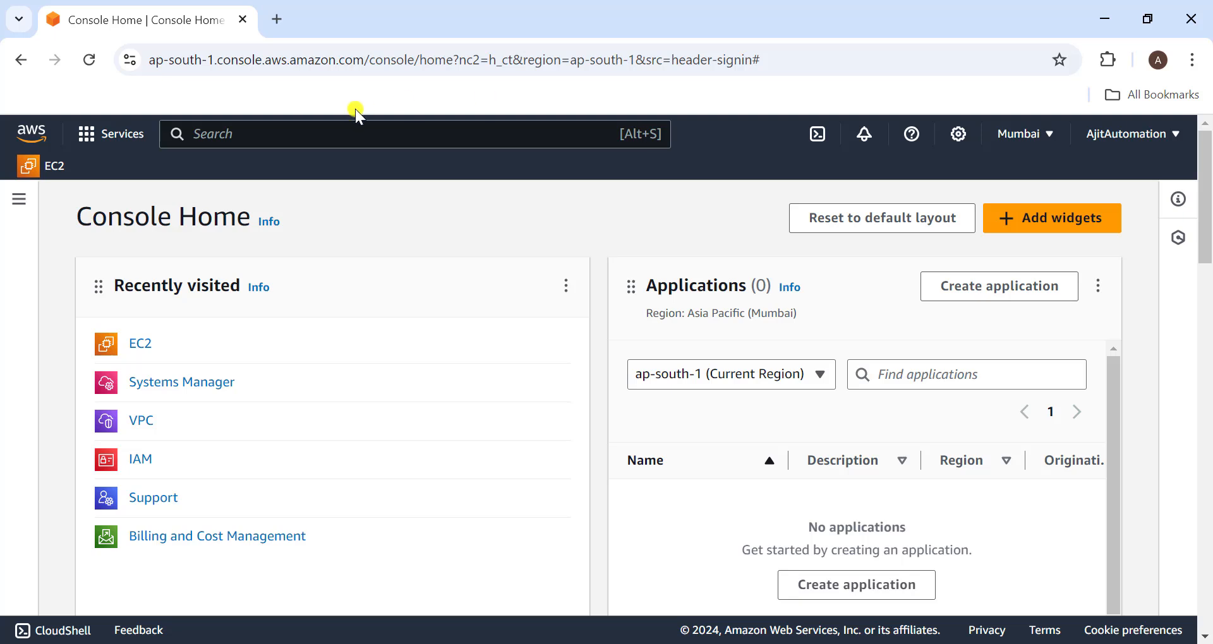
pyautogui.click(1029, 133)
pyautogui.click(885, 341)
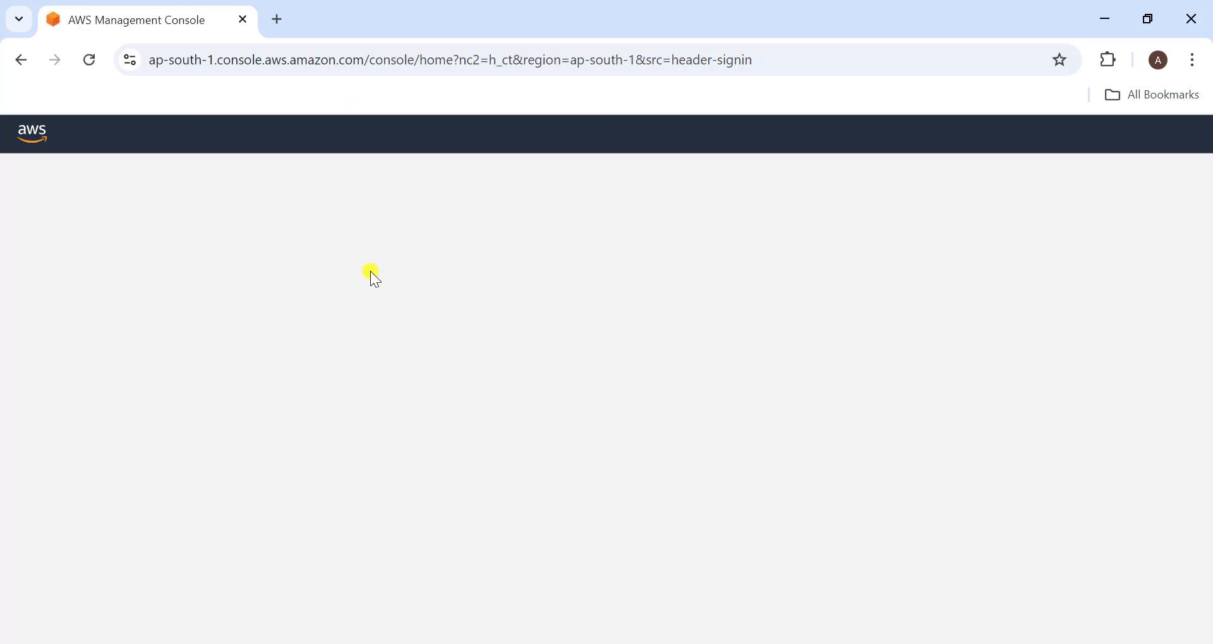
# - Search the AWS services for ec2 and open the EC2 dashboard
pyautogui.click(264, 133)
pyautogui.write('ec')
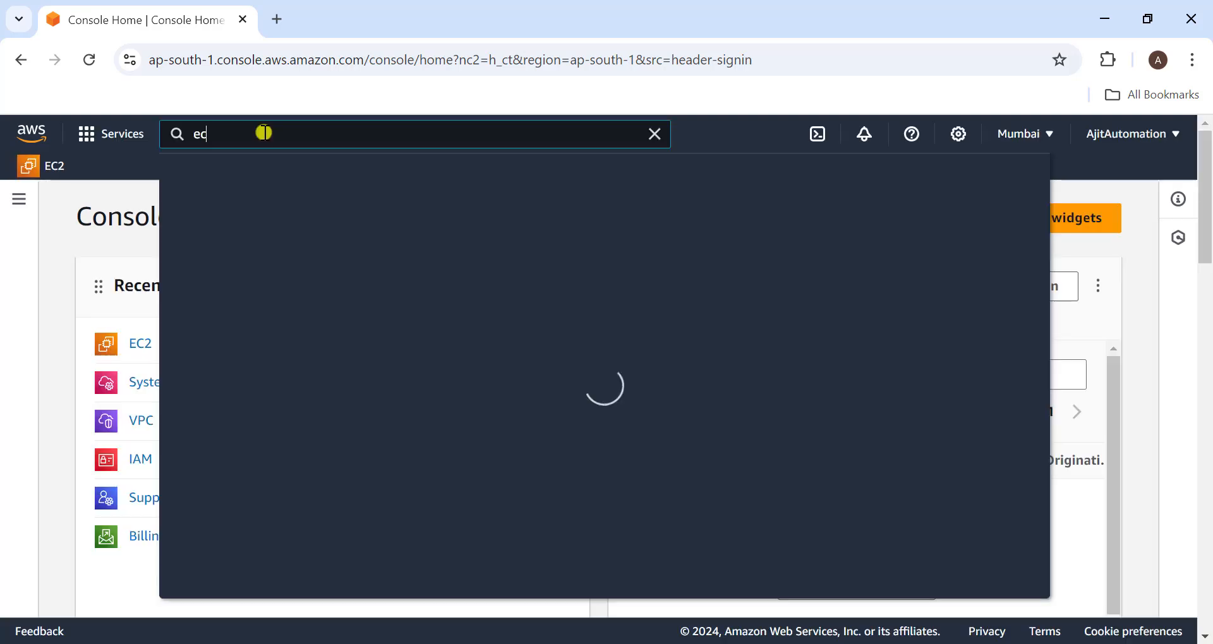
pyautogui.write('2')
pyautogui.click(466, 284)
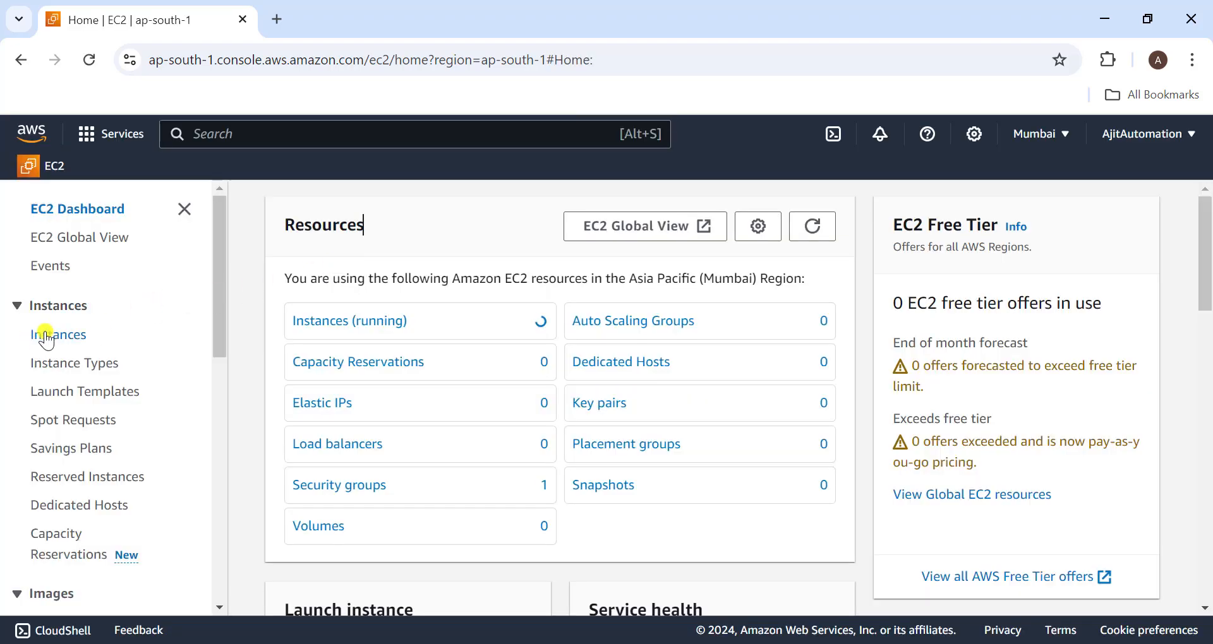
# - Start launching a new instance from the Instances list and name it aws-ec2
pyautogui.click(52, 336)
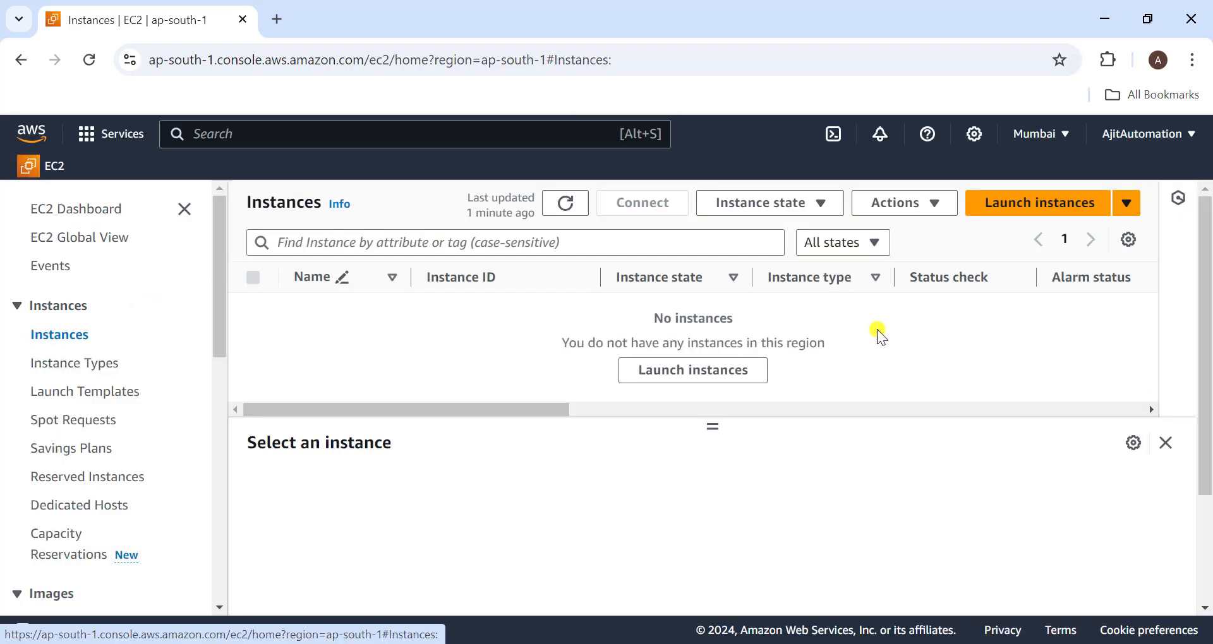
pyautogui.click(1066, 204)
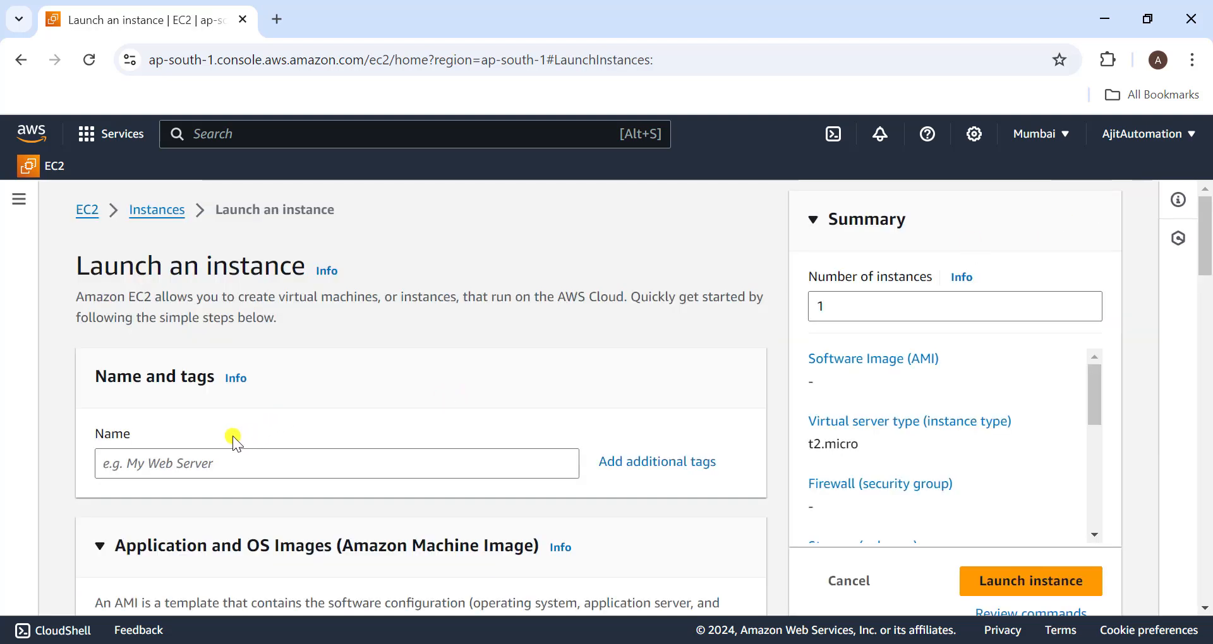
pyautogui.click(176, 467)
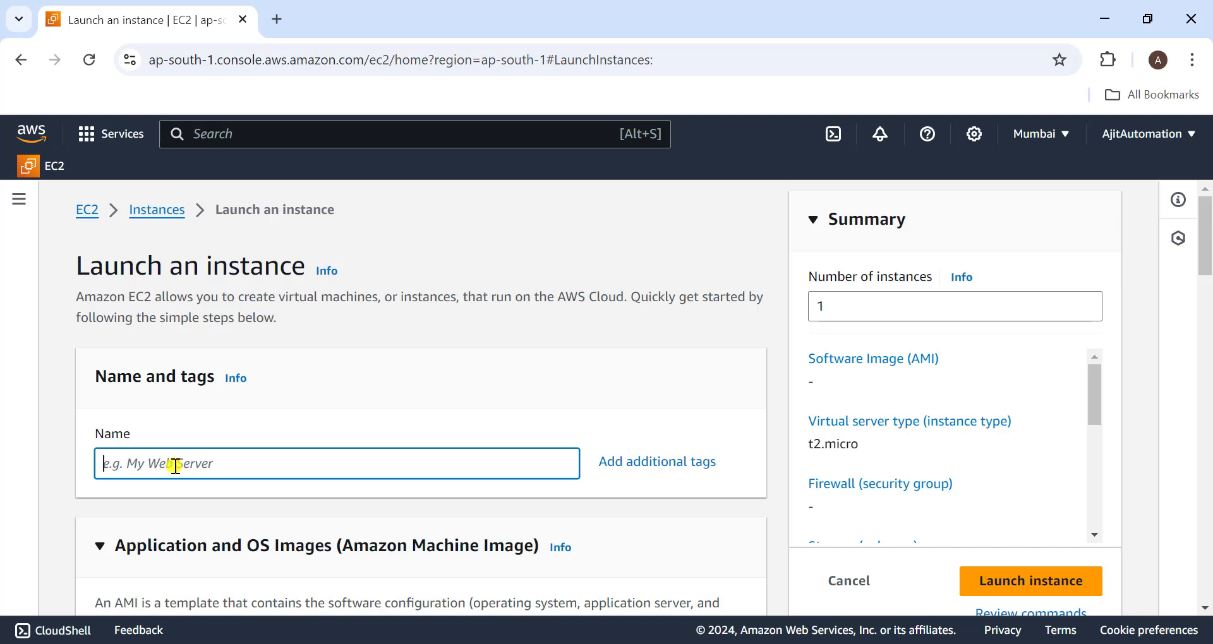
pyautogui.write('aws-ec2')
# - Choose Amazon Linux 2023 AMI as the machine image for the instance
pyautogui.scroll(-6, 176, 467)
pyautogui.scroll(-2, 176, 466)
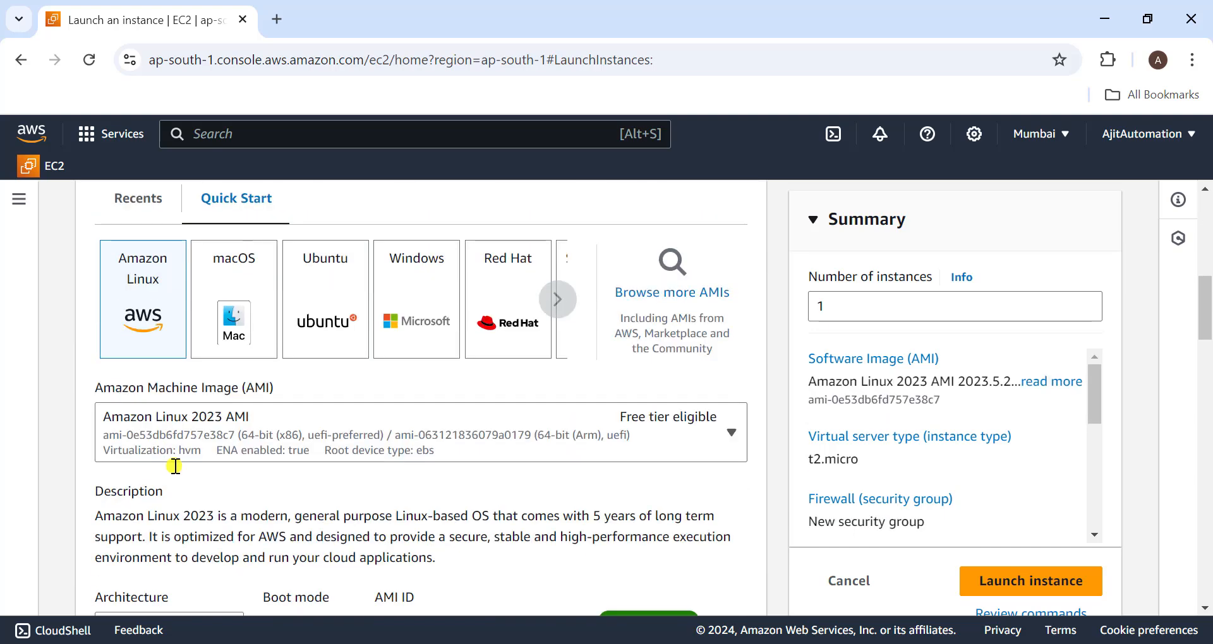
pyautogui.scroll(1, 175, 466)
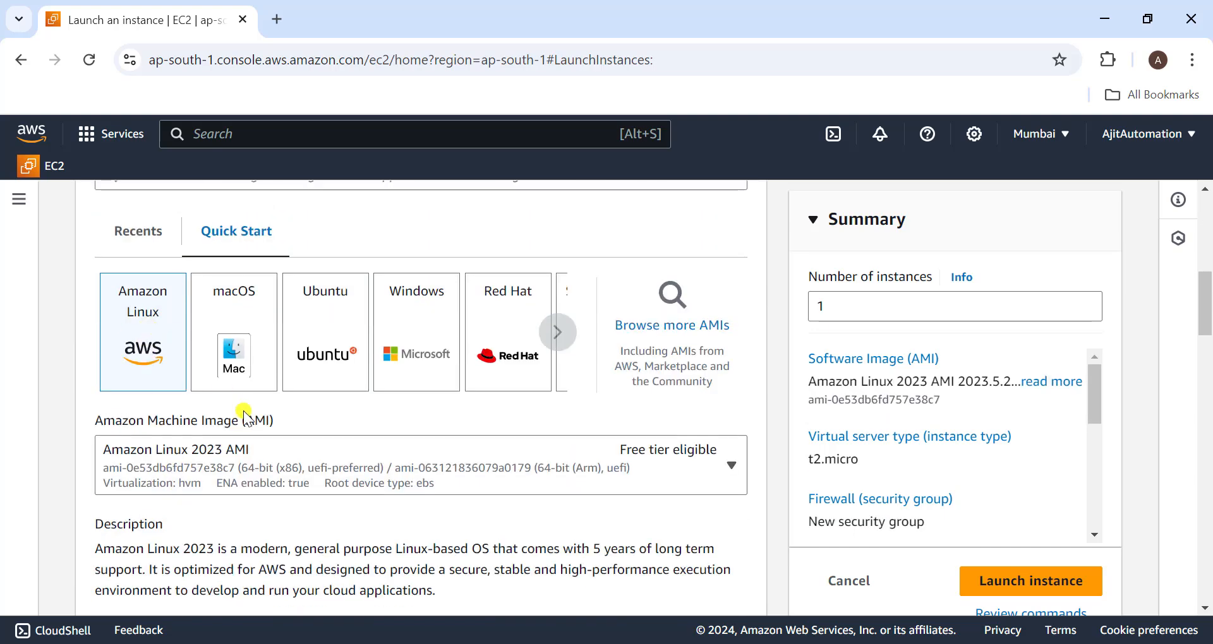
pyautogui.scroll(-2, 244, 416)
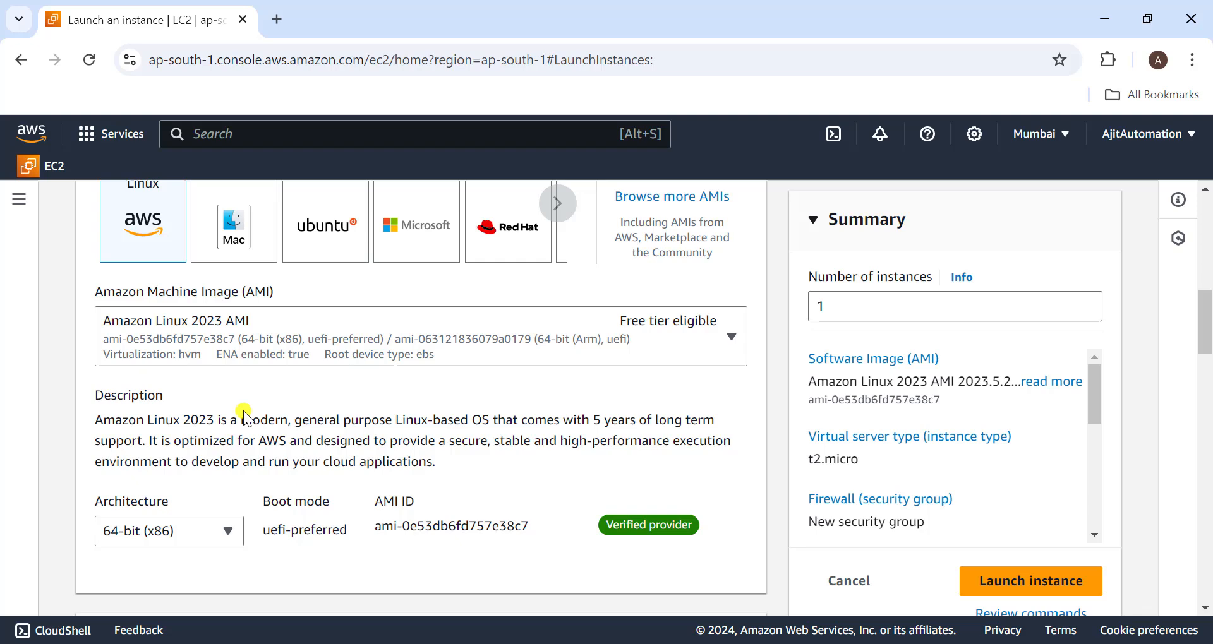
pyautogui.click(299, 327)
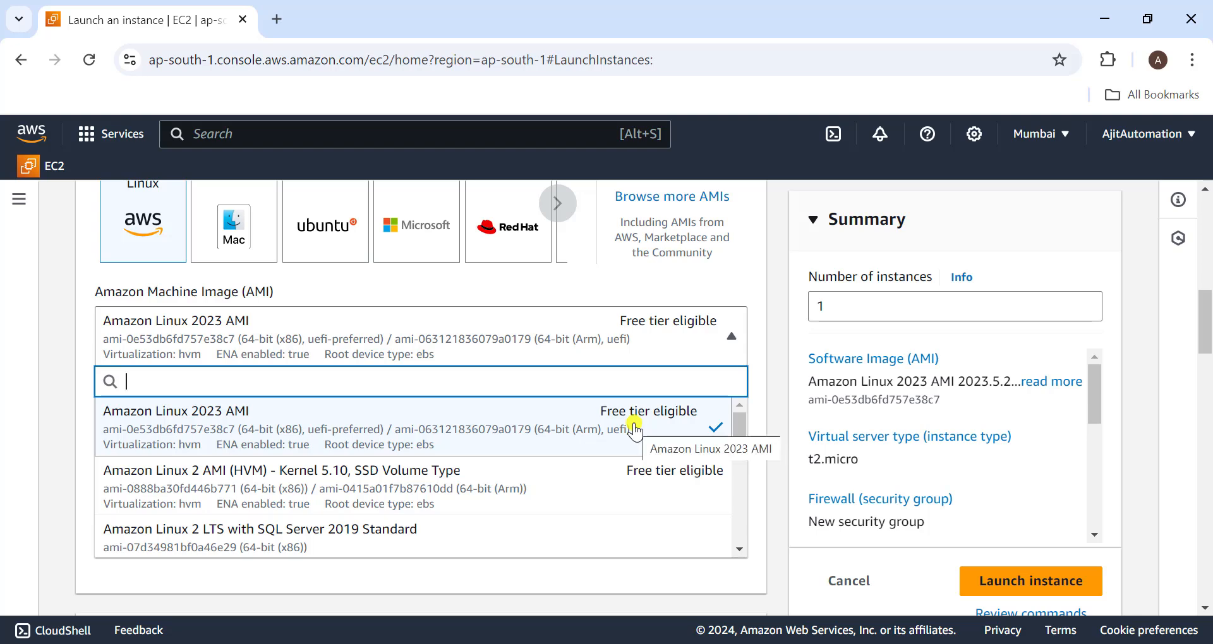
pyautogui.click(396, 434)
# - Set the instance type to t2.xlarge with 4 vCPU and 16 GiB memory
pyautogui.scroll(-5, 454, 471)
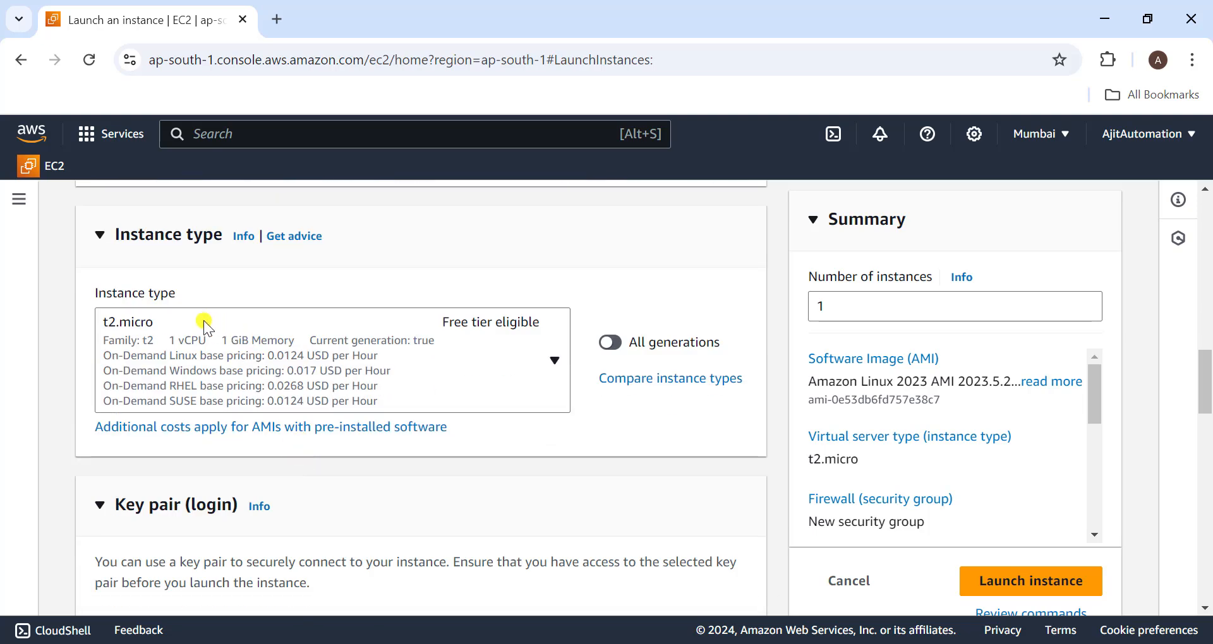
pyautogui.click(206, 337)
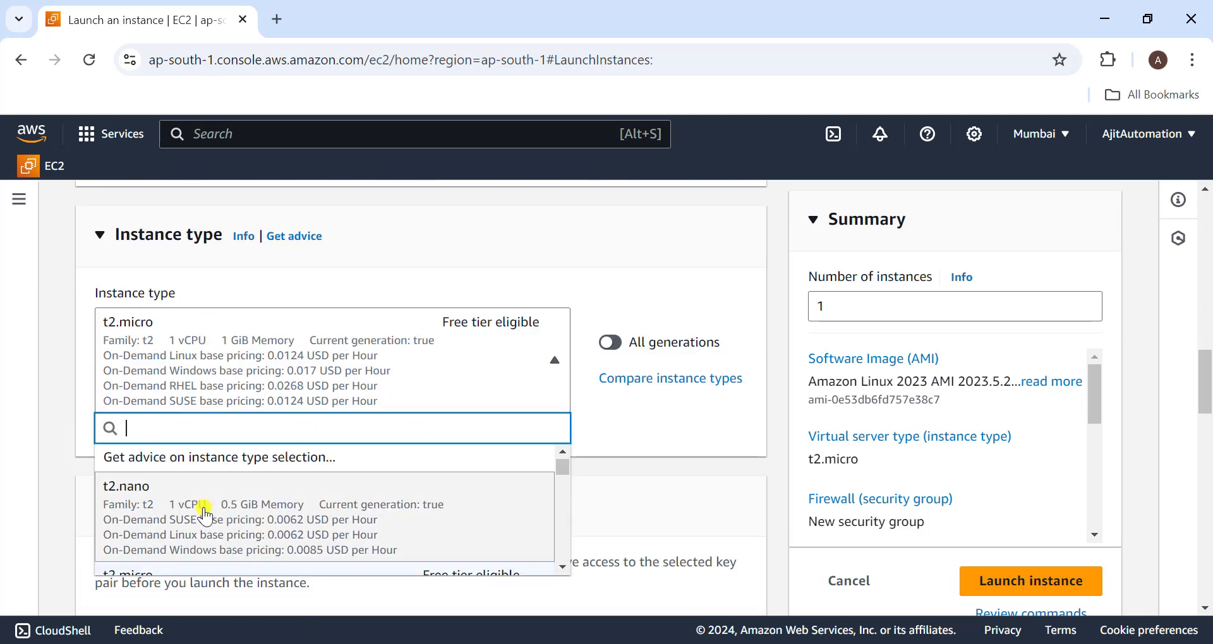
pyautogui.scroll(-2, 205, 513)
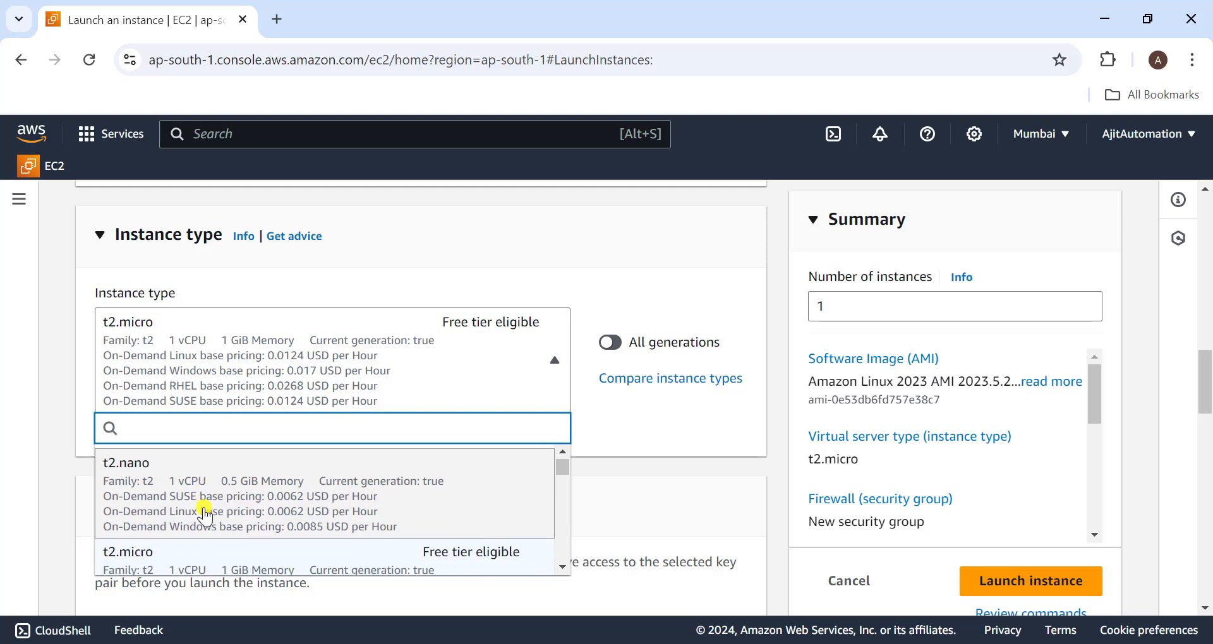
pyautogui.scroll(-5, 204, 513)
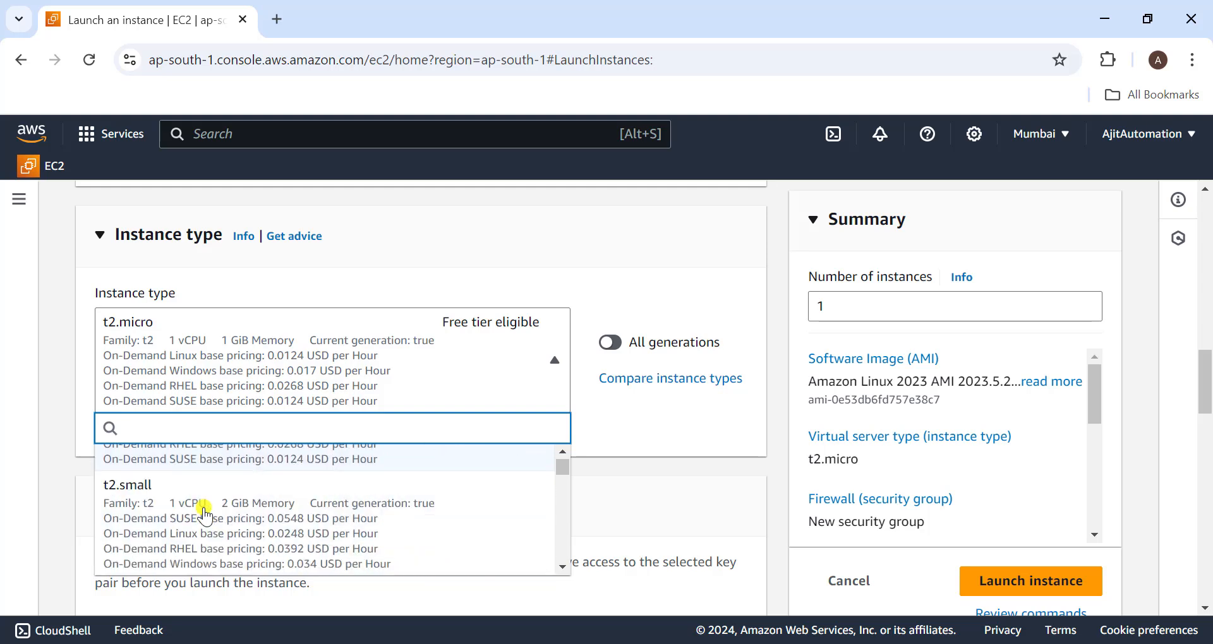
pyautogui.scroll(-2, 204, 513)
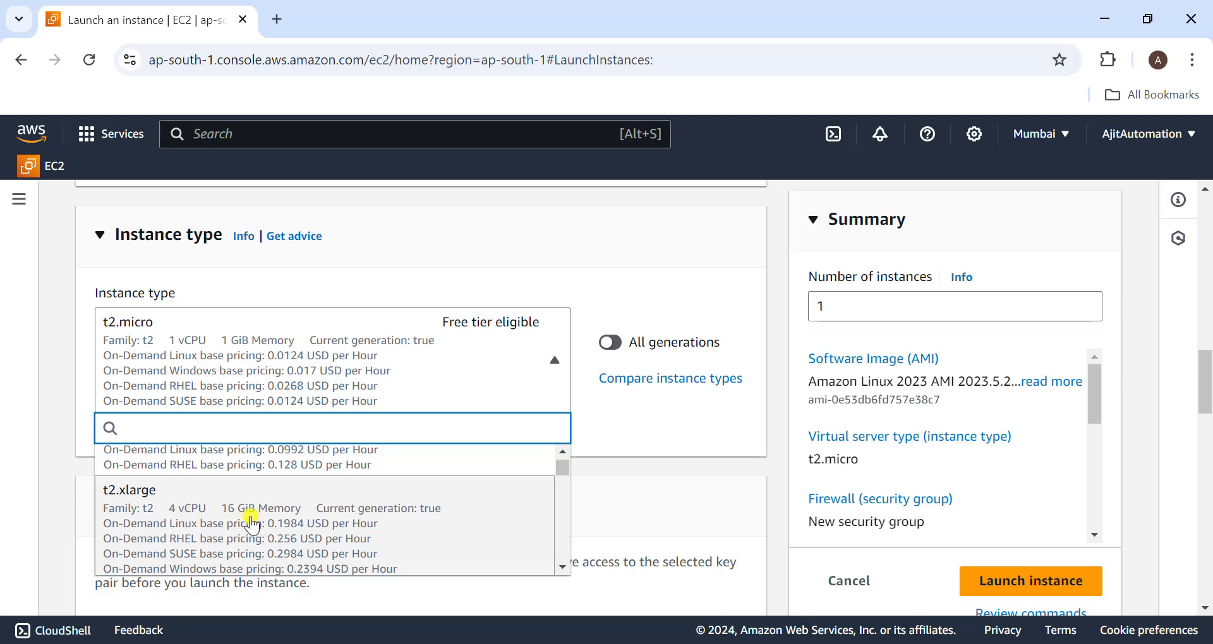
pyautogui.click(257, 524)
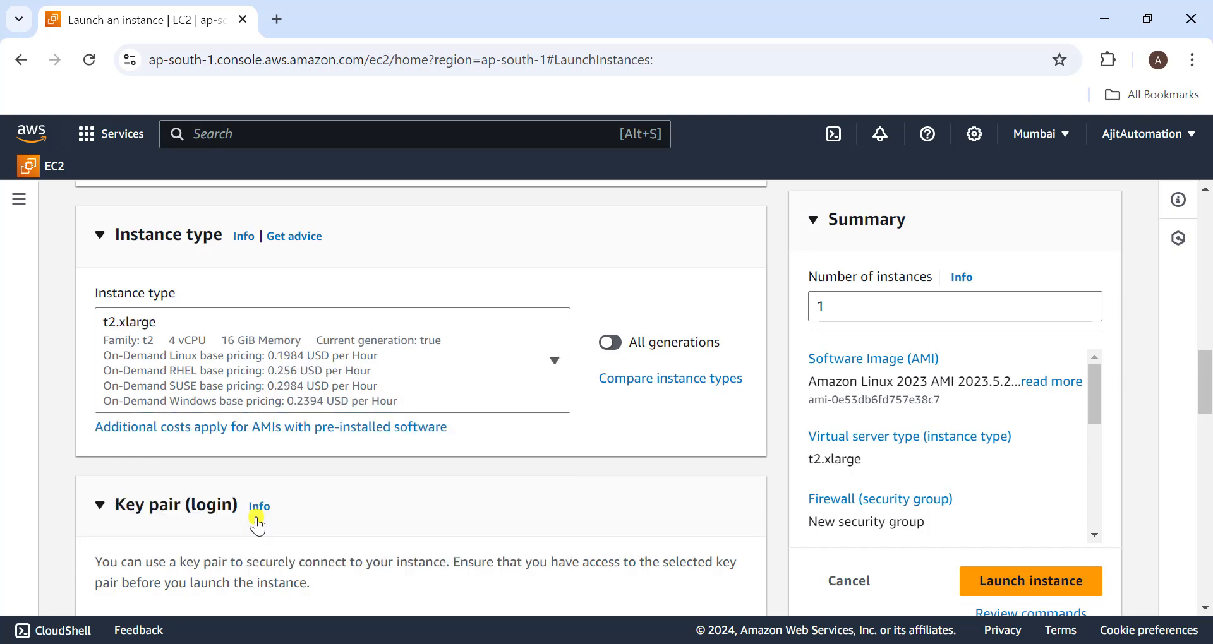
# - Create a new RSA key pair named ec2user1 for the instance, with the private key in .pem format
pyautogui.scroll(-2, 398, 481)
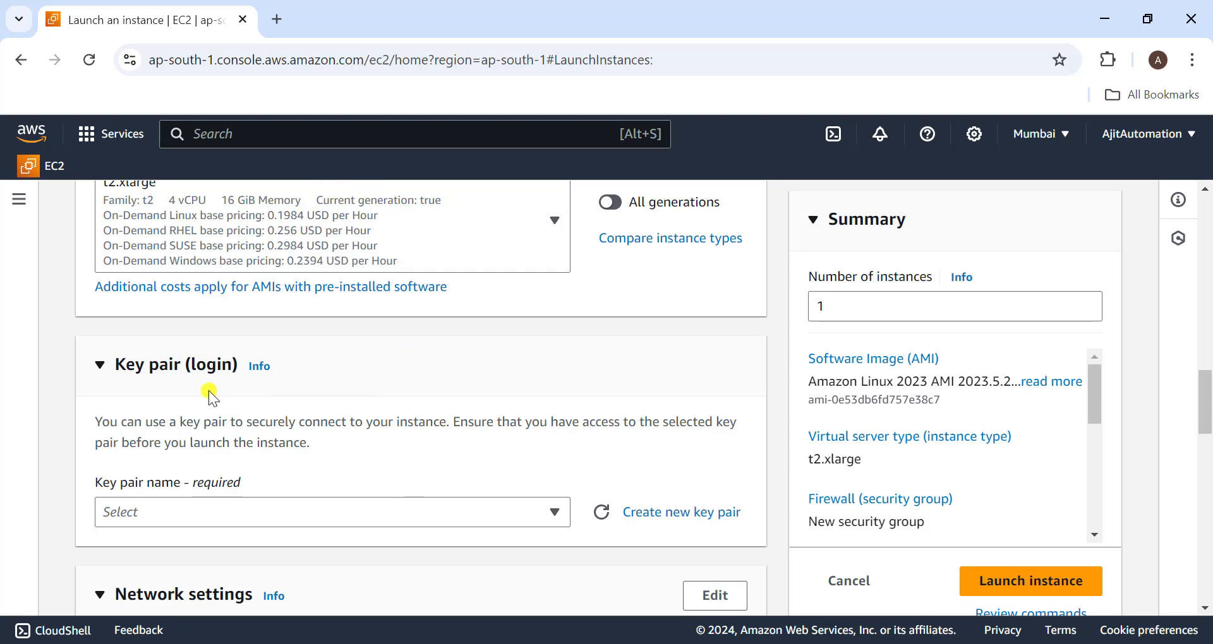
pyautogui.click(690, 518)
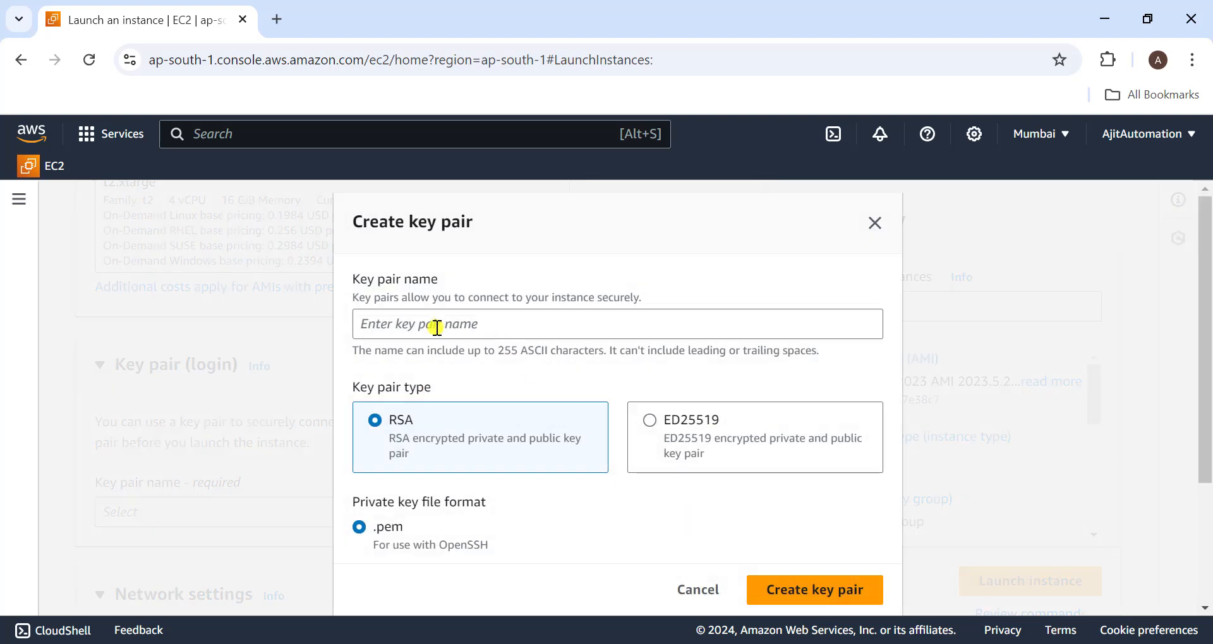
pyautogui.click(436, 327)
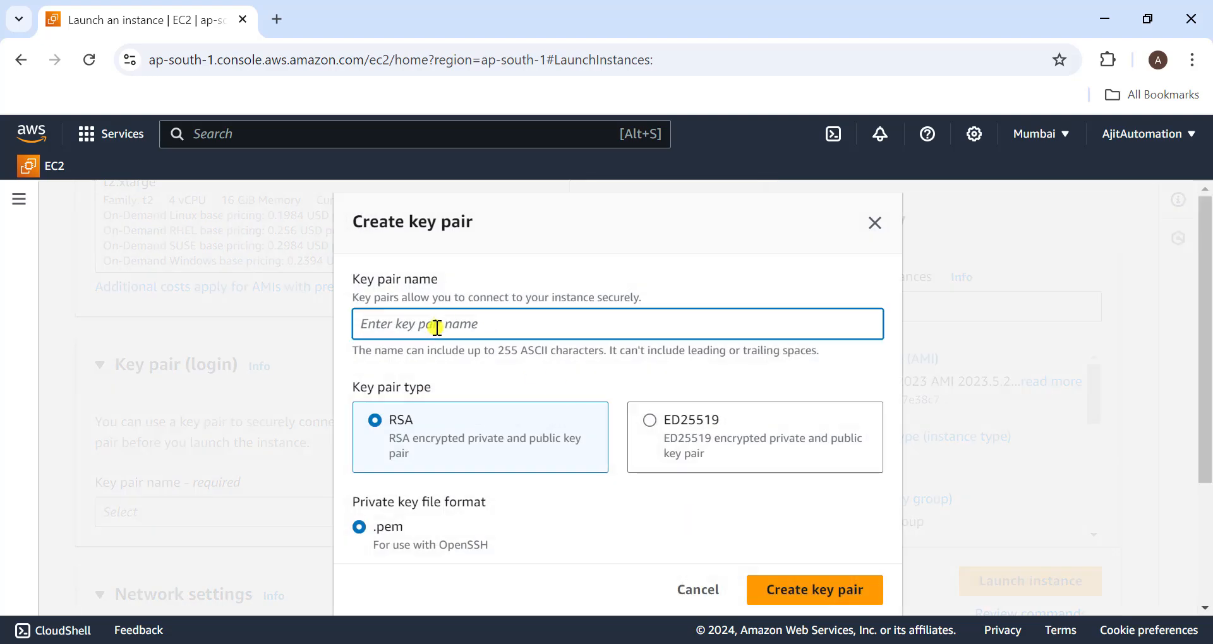
pyautogui.write('ec2user1')
pyautogui.scroll(-3, 749, 441)
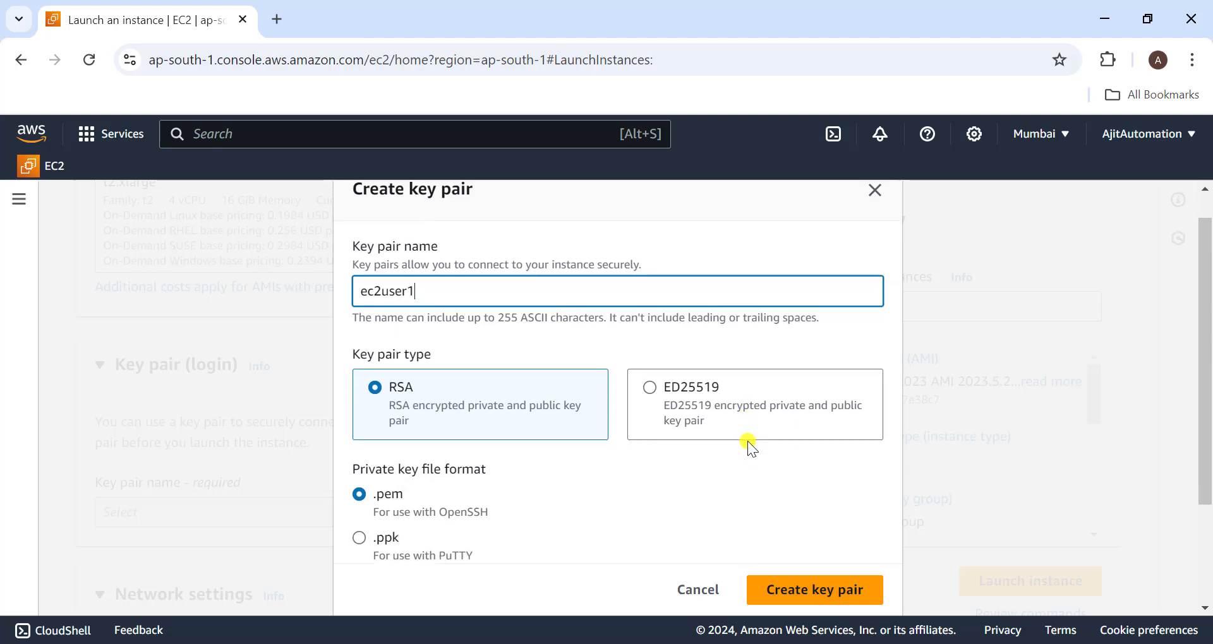
pyautogui.click(786, 578)
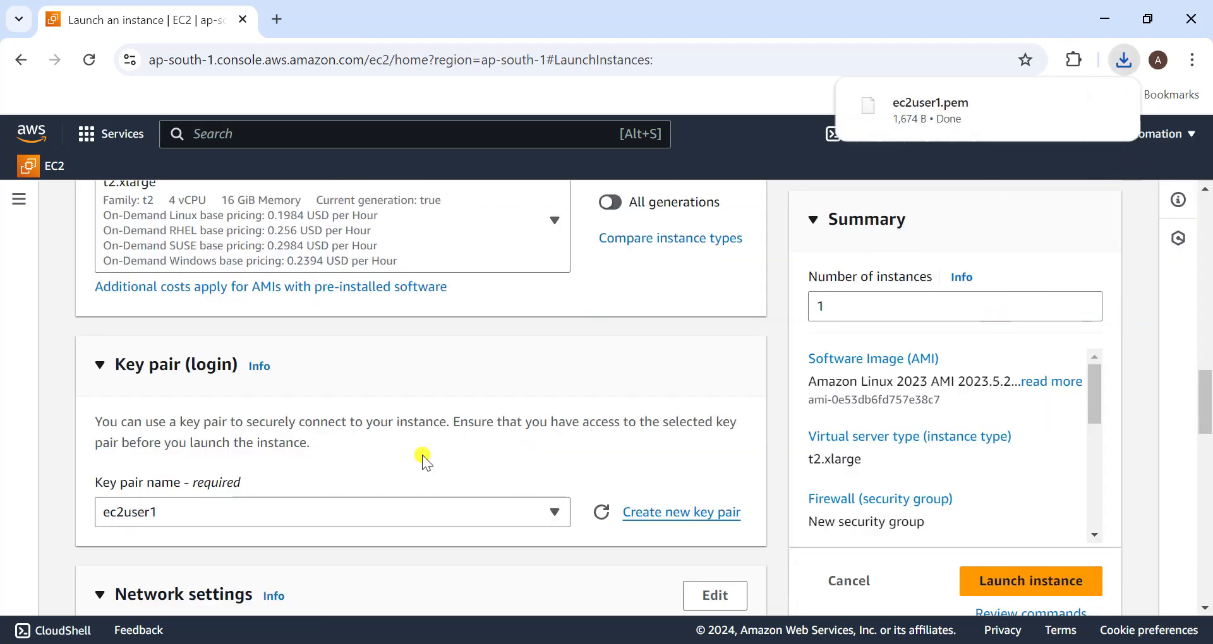
# - Restrict allowed SSH traffic in the new security group to My IP in the network settings
pyautogui.scroll(-1, 418, 456)
pyautogui.scroll(-3, 415, 457)
pyautogui.scroll(-4, 415, 457)
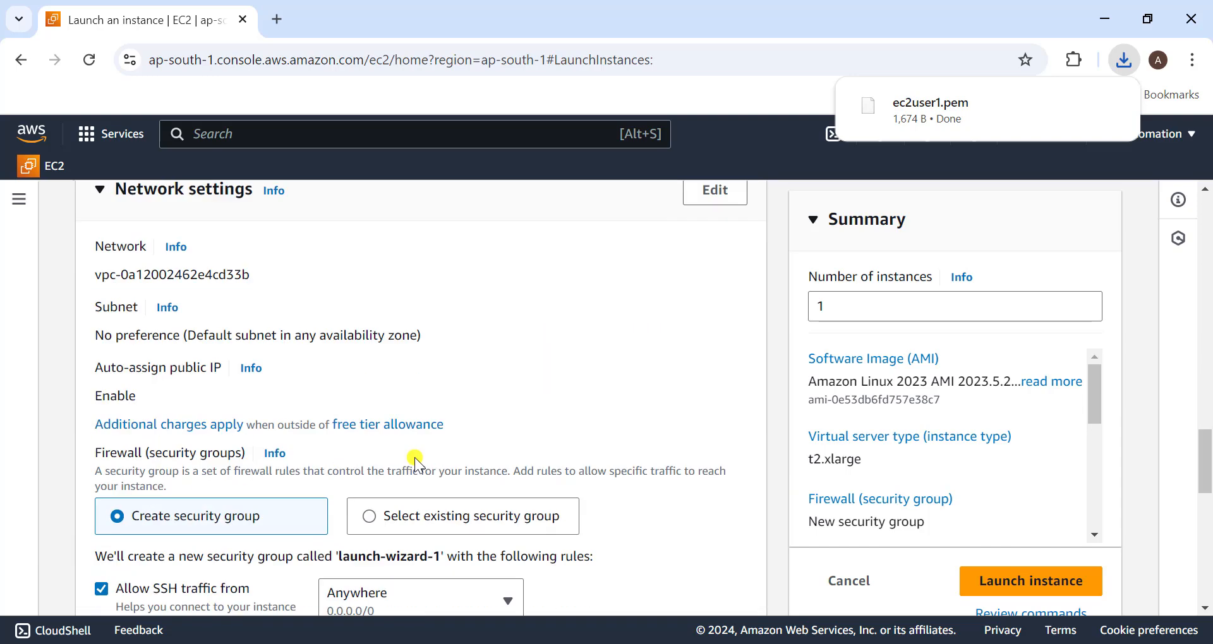
pyautogui.scroll(-2, 414, 457)
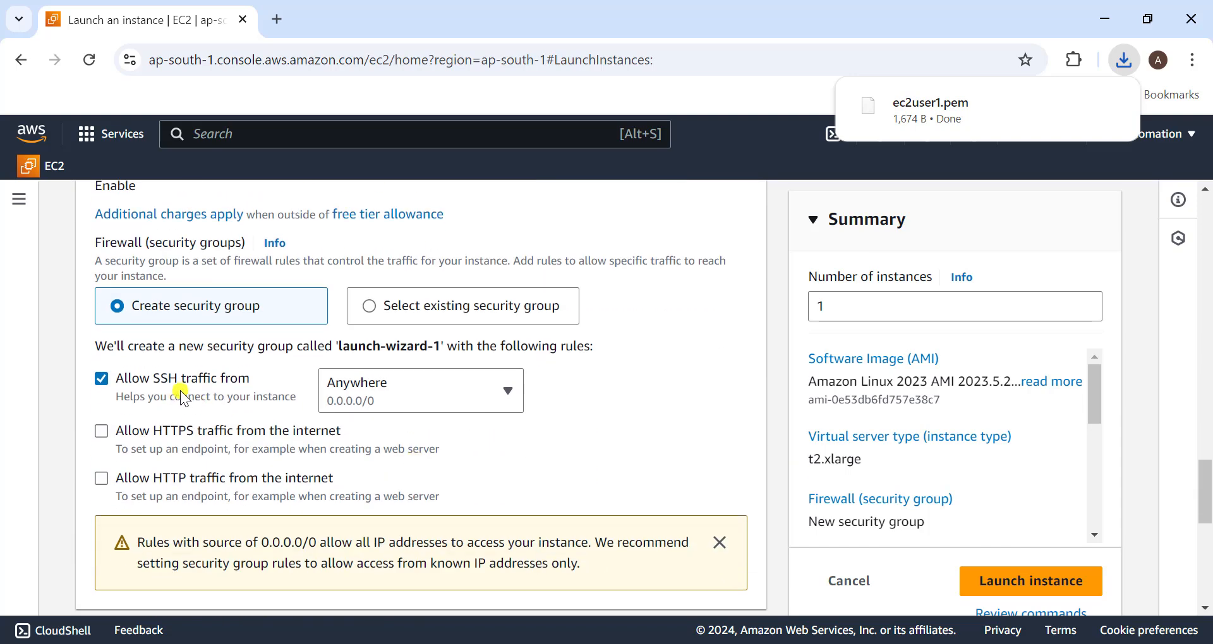
pyautogui.click(358, 386)
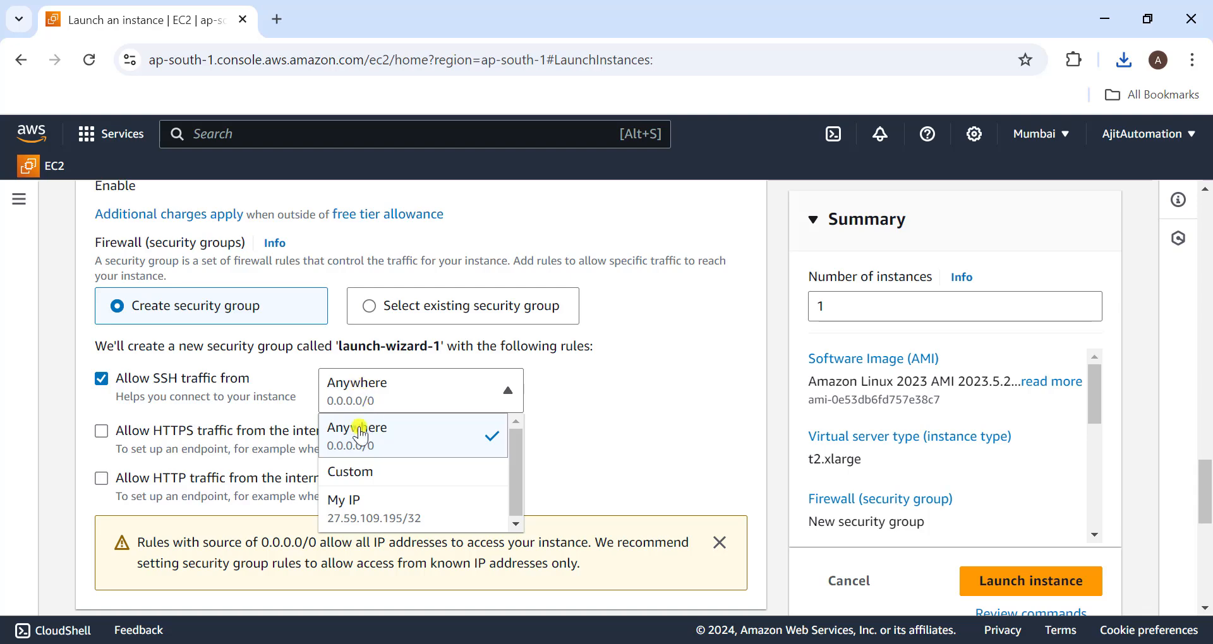
pyautogui.click(365, 510)
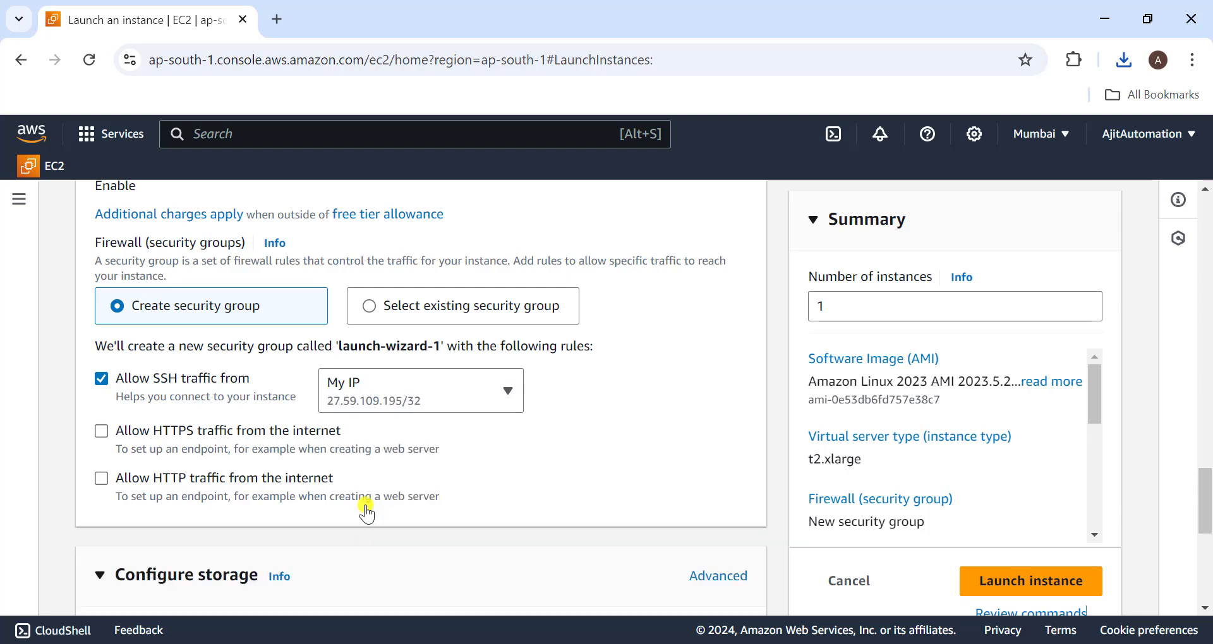
# - Launch the instance with the default 8 GiB gp3 root volume
pyautogui.scroll(-4, 440, 461)
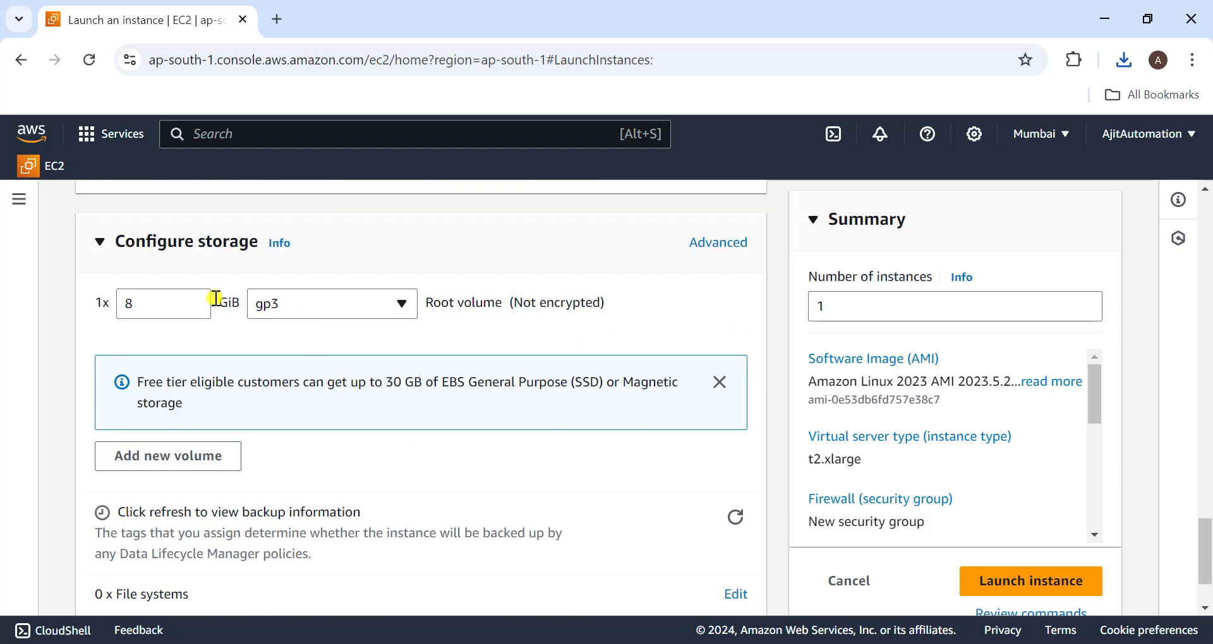
pyautogui.scroll(-2, 273, 381)
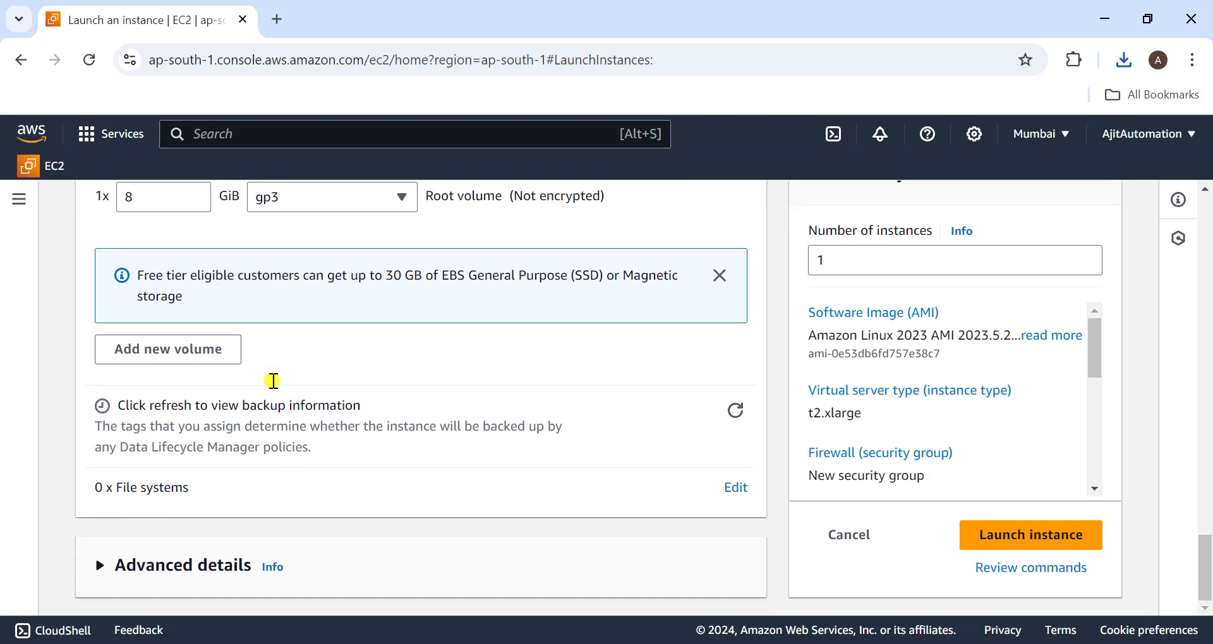
pyautogui.click(997, 535)
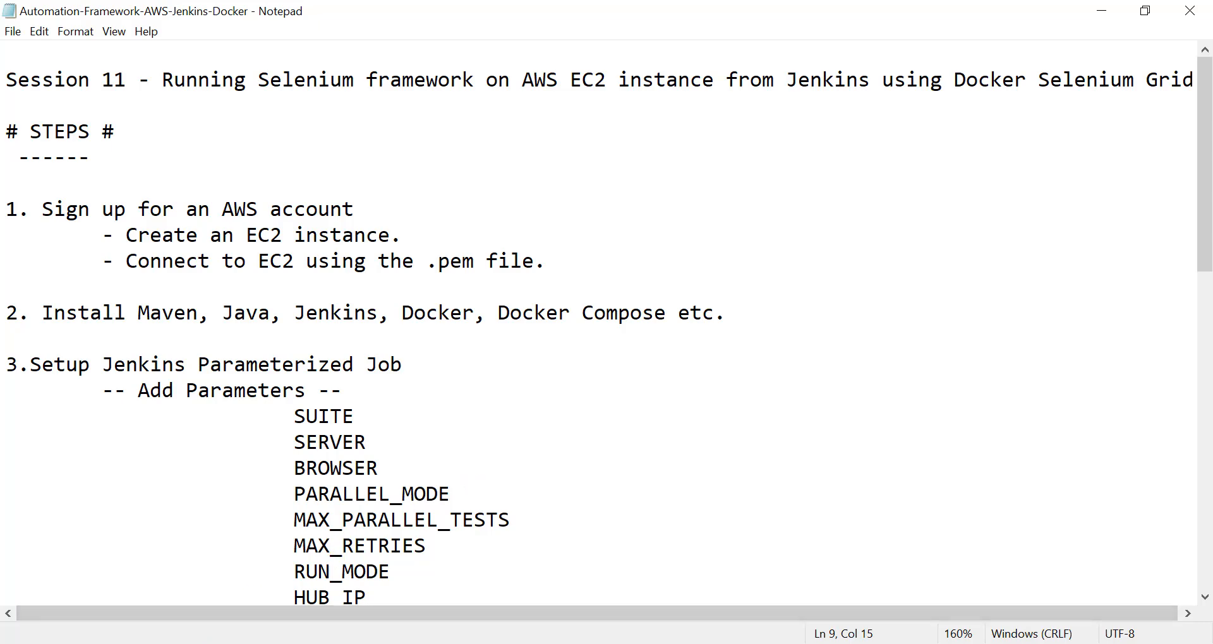
# - Open Windows PowerShell and change to the Downloads folder
pyautogui.press('super+s')
pyautogui.press('Return')
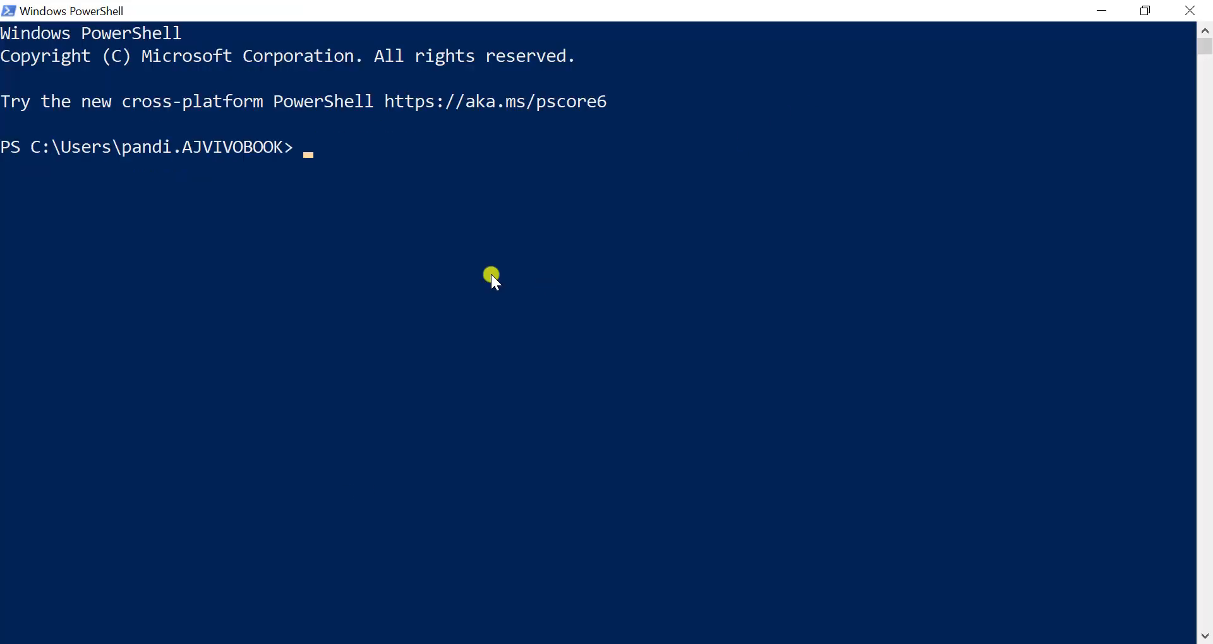
pyautogui.write('cd down')
pyautogui.press('Tab')
pyautogui.press('Return')
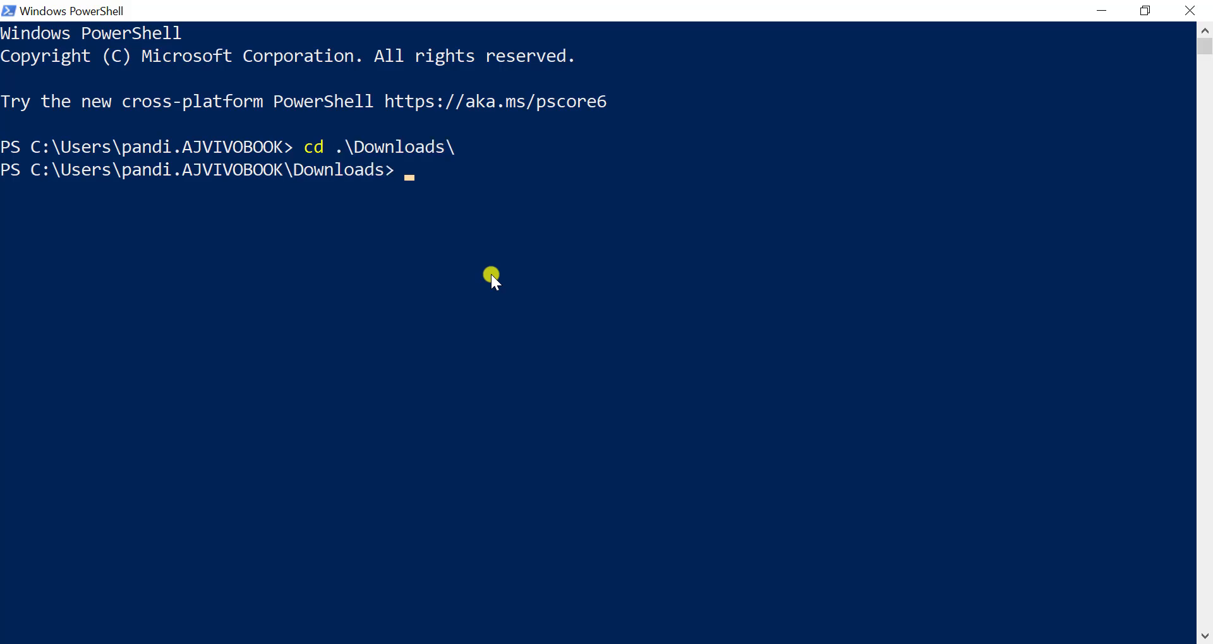
# - Try to connect over SSH as ec2-user with ec2user1.pem, using the public IPv4 address copied from the aws-ec2 instance details
pyautogui.write('ssh -i ec2user1.pem ec2')
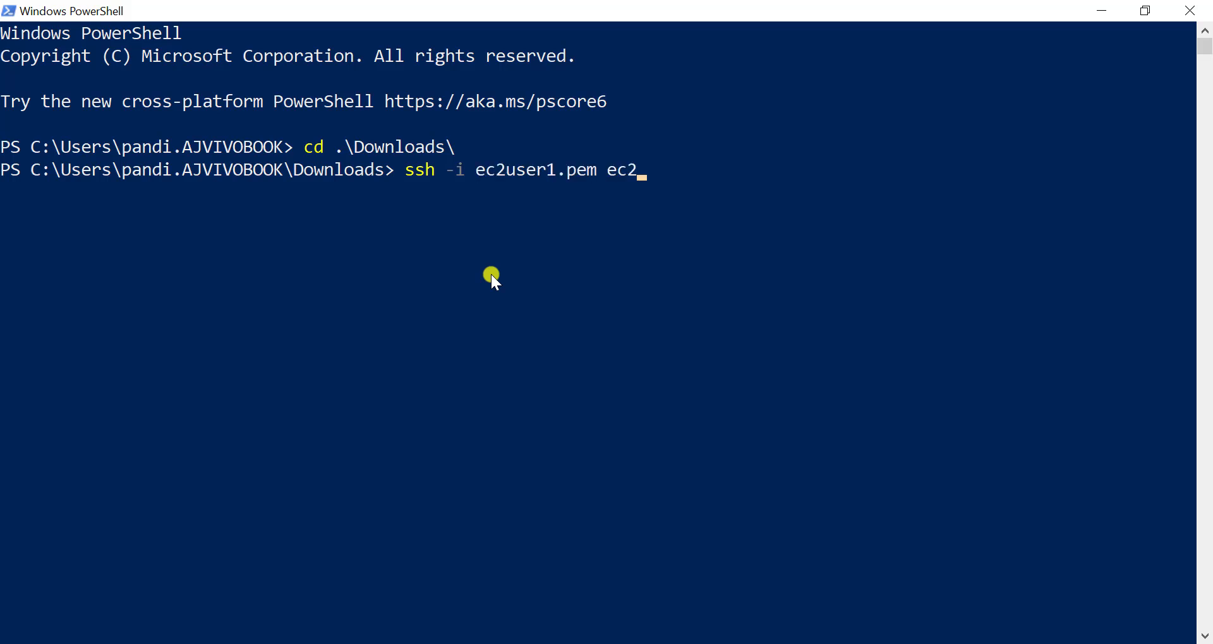
pyautogui.write('-user@')
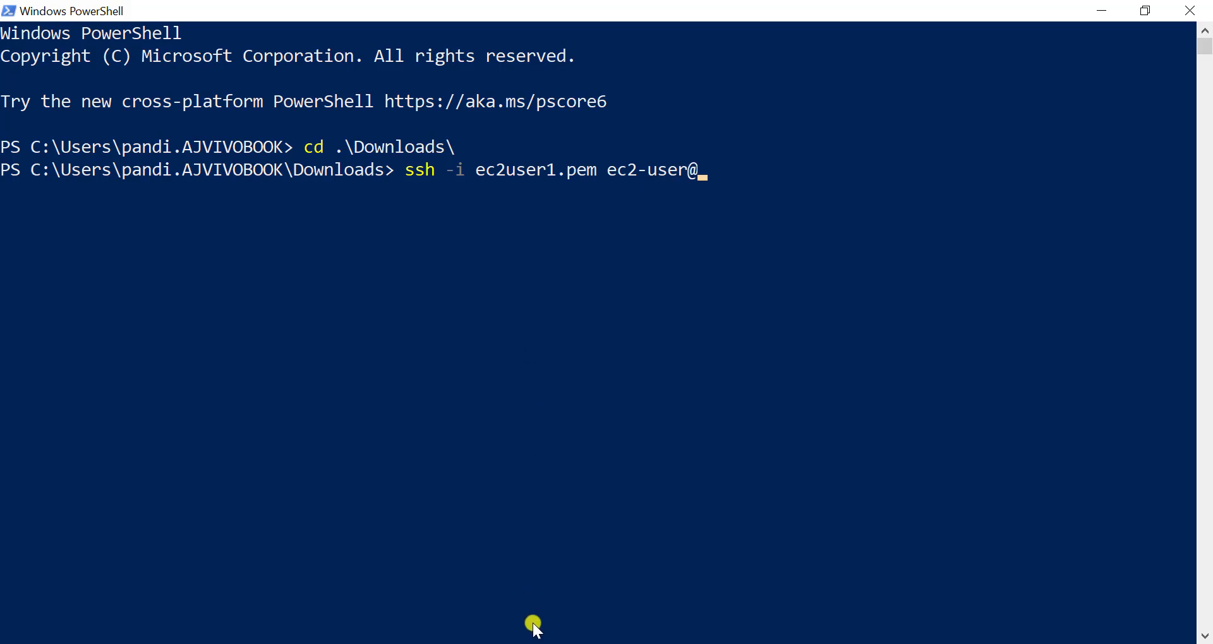
pyautogui.hotkey('alt', 'Tab')
pyautogui.scroll(-1, 669, 520)
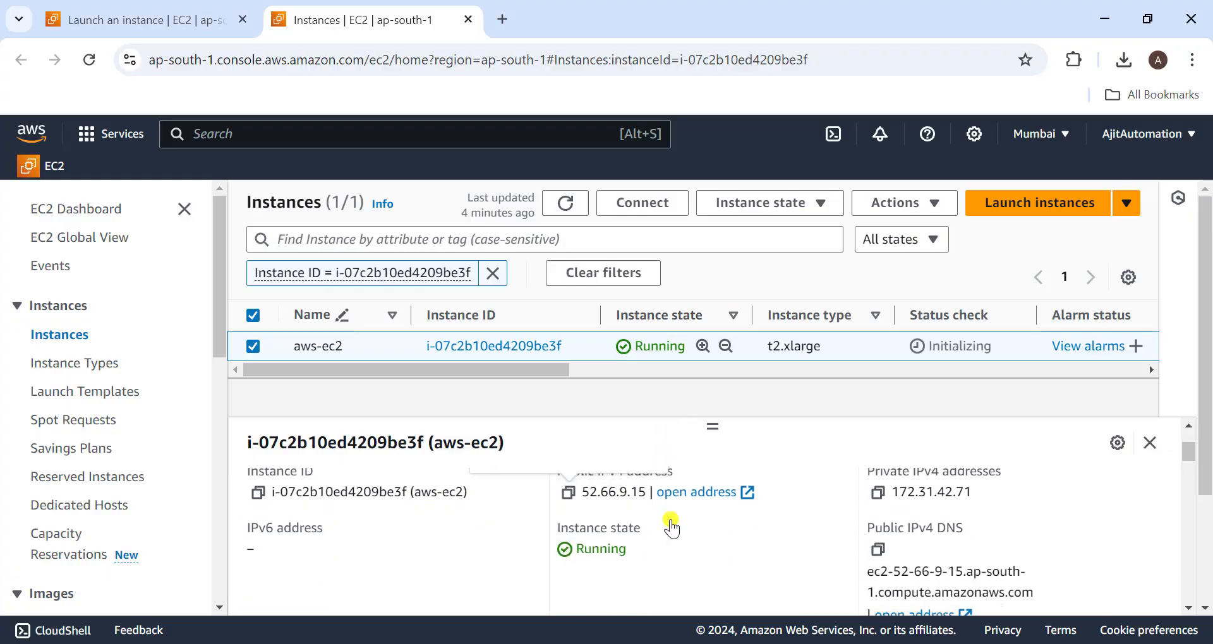
pyautogui.scroll(1, 482, 573)
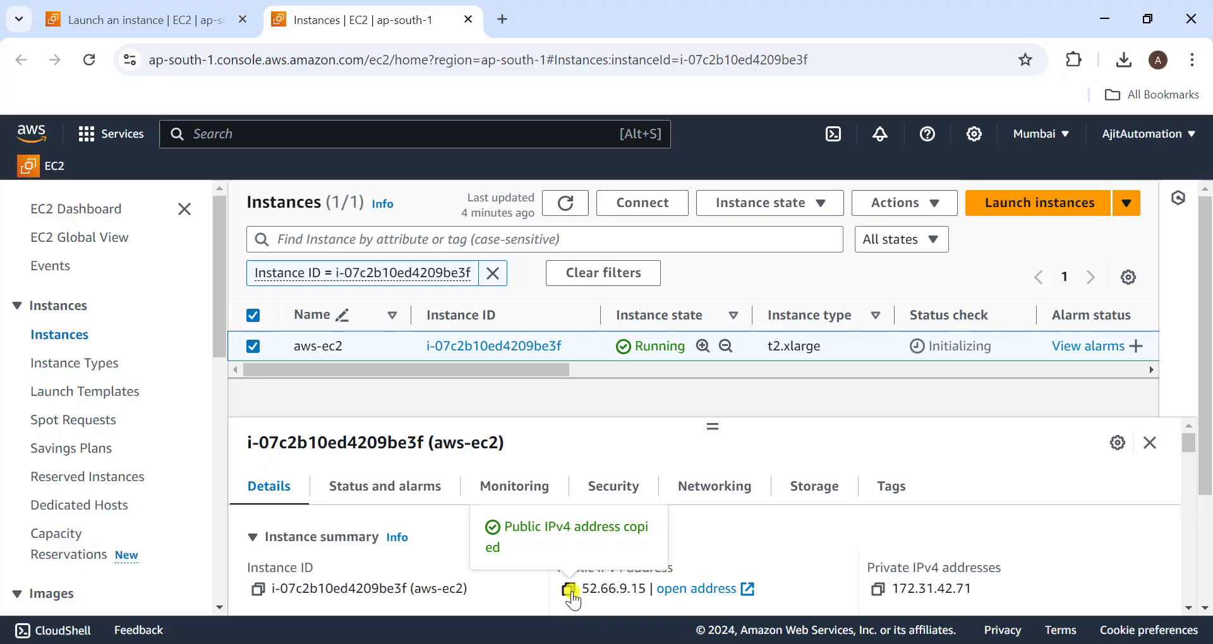
pyautogui.hotkey('alt', 'Tab')
pyautogui.rightClick(794, 196)
pyautogui.press('Return')
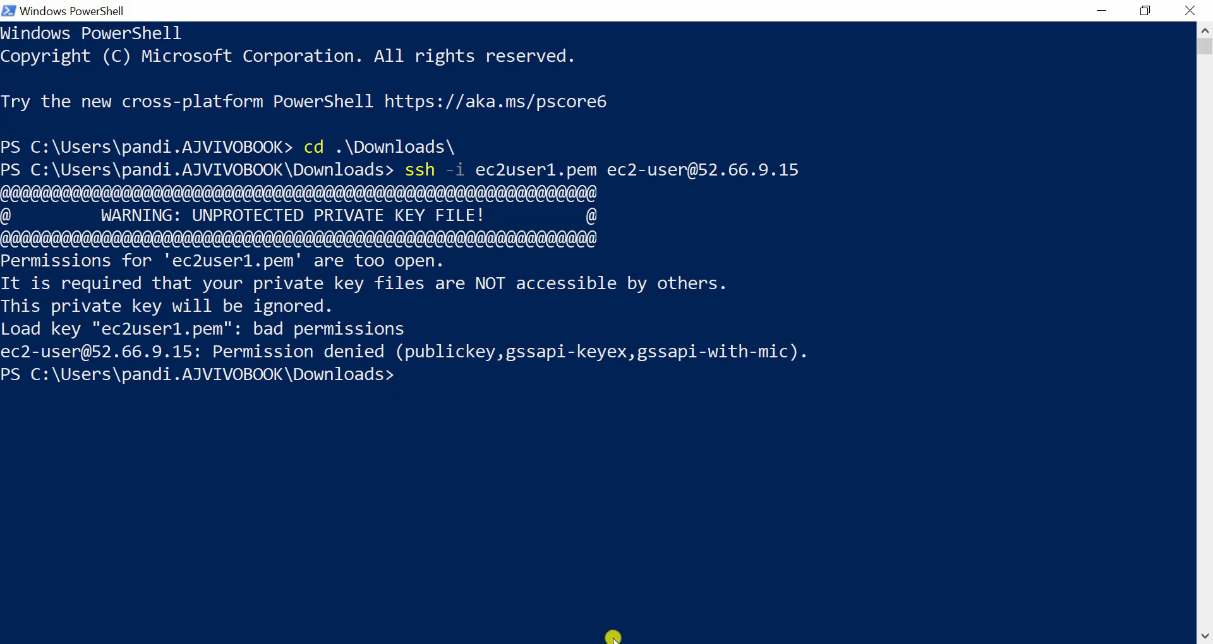
# - Use icacls to remove inherited permissions from ec2user1.pem and grant read-only access to the current username
pyautogui.write('icacls ec2user1.pem /inheritance:r')
pyautogui.press('Return')
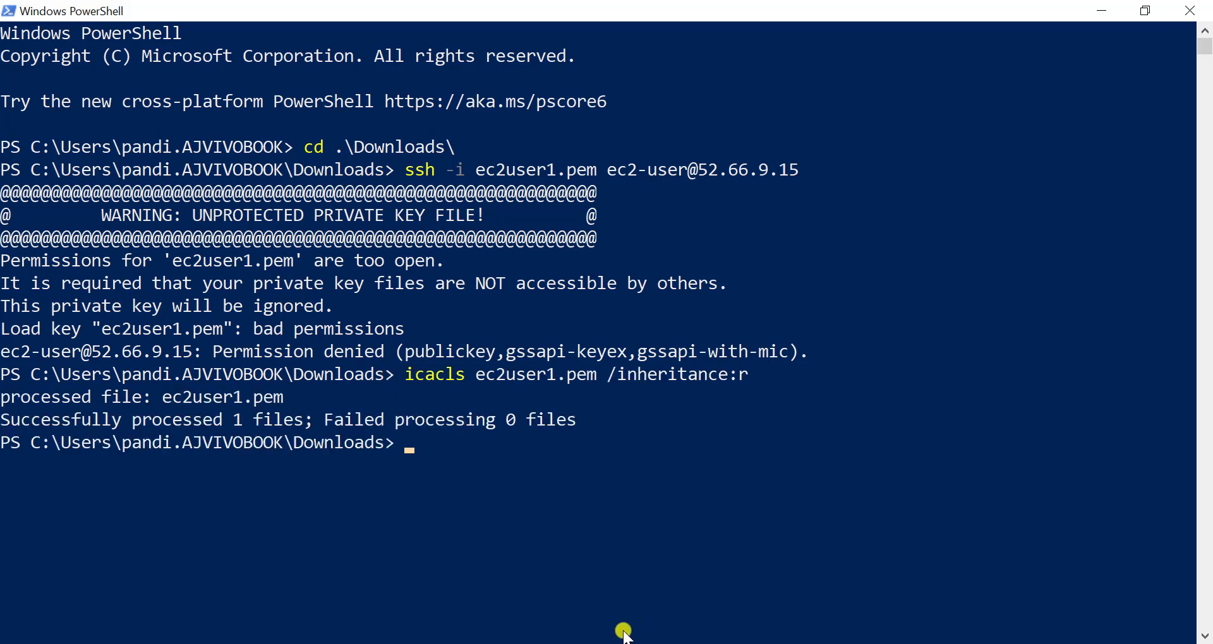
pyautogui.write('icacls ec2user1.pem /grant:r "$($env:username):(R)"')
pyautogui.press('Return')
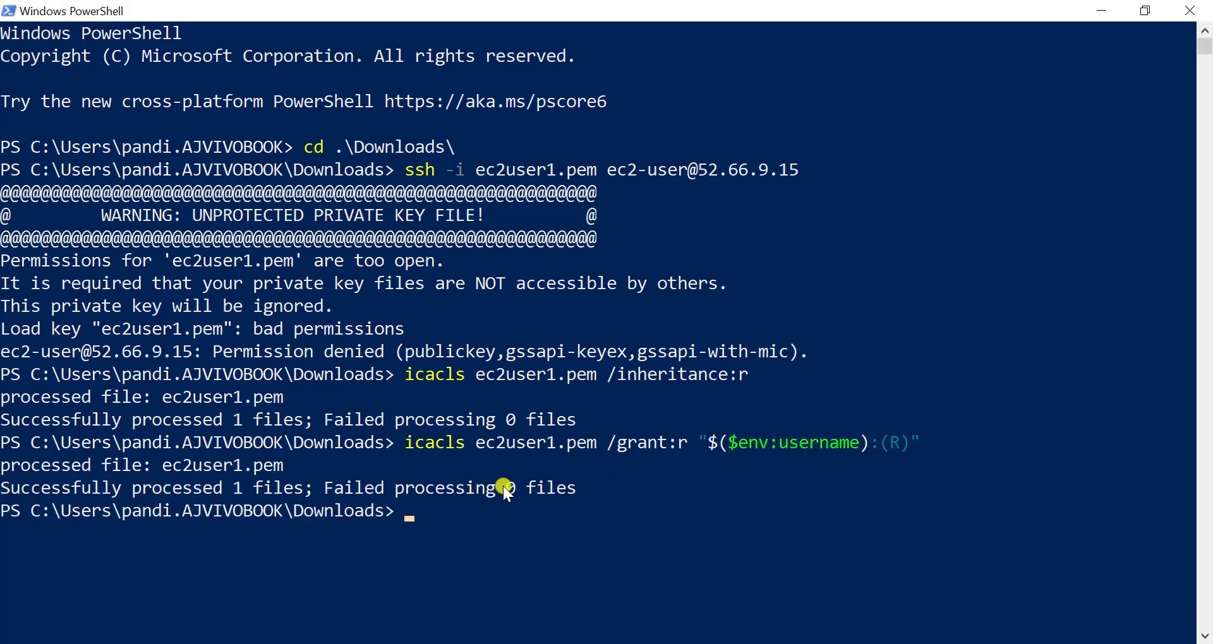
pyautogui.press('Up')
pyautogui.press('Up')
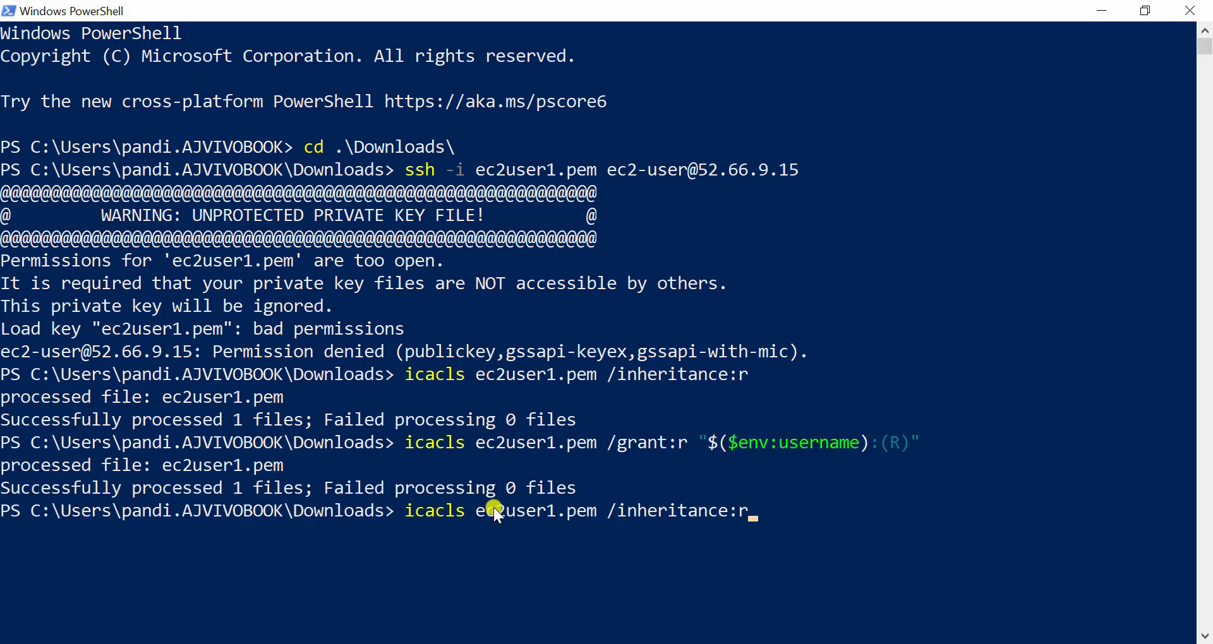
pyautogui.press('Up')
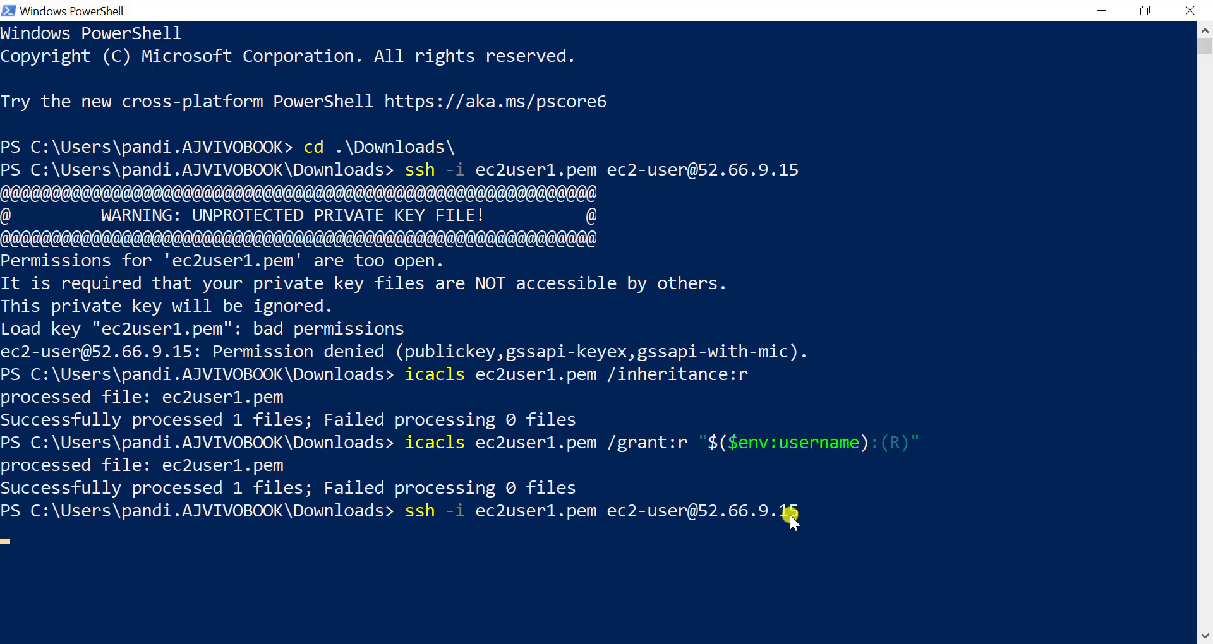
pyautogui.press('Return')
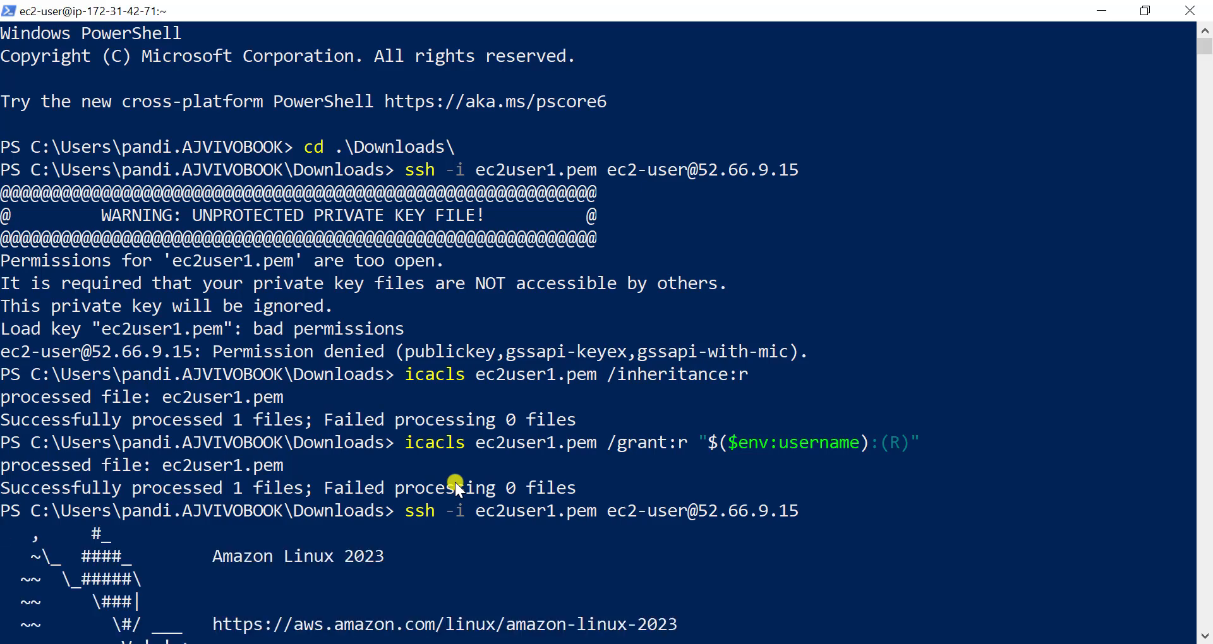
pyautogui.scroll(-1, 455, 483)
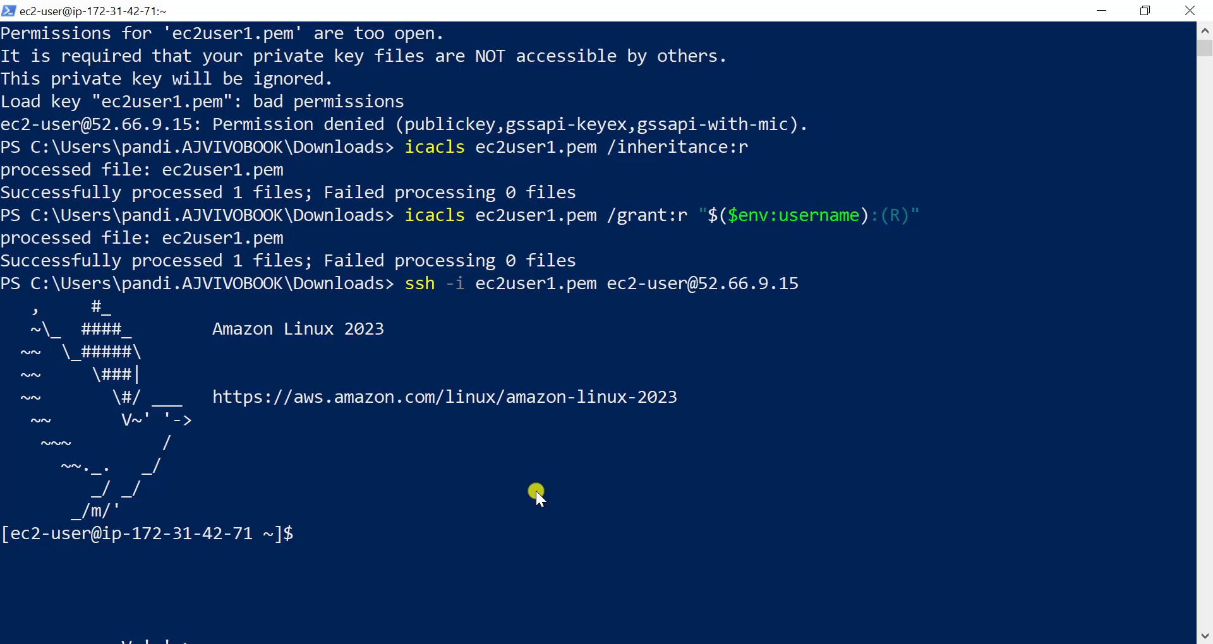
# - Switch to the Notepad notes and review the software listed for installation in step 2
pyautogui.click(574, 643)
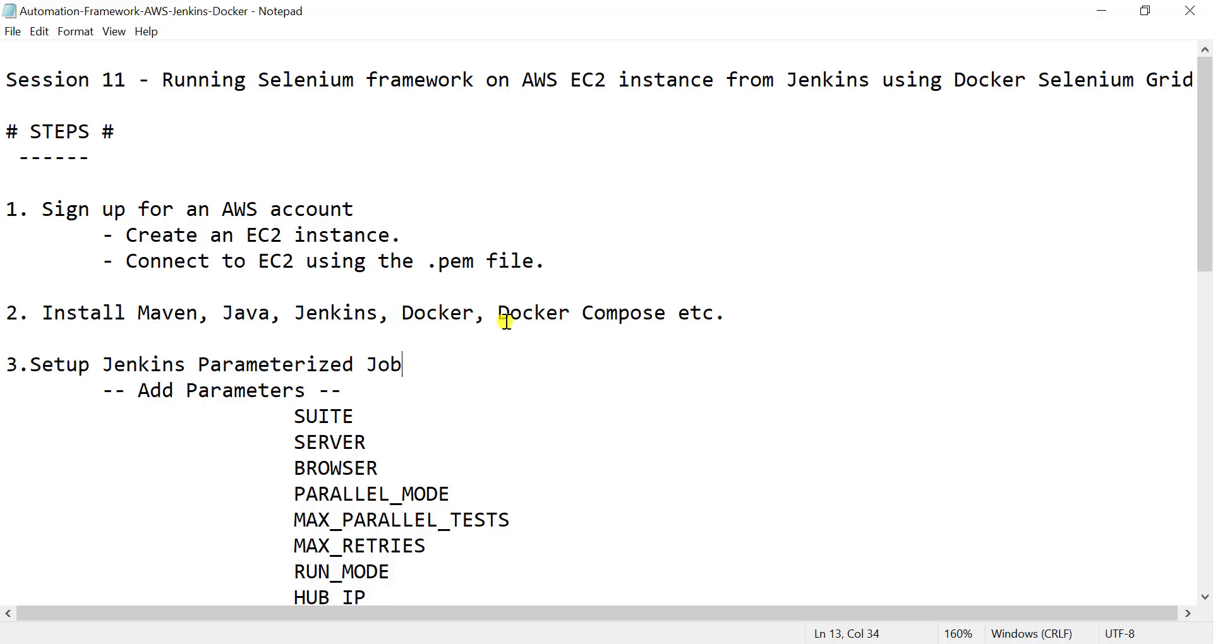
pyautogui.click(692, 309)
pyautogui.click(750, 318)
pyautogui.click(218, 317)
pyautogui.doubleClick(171, 314)
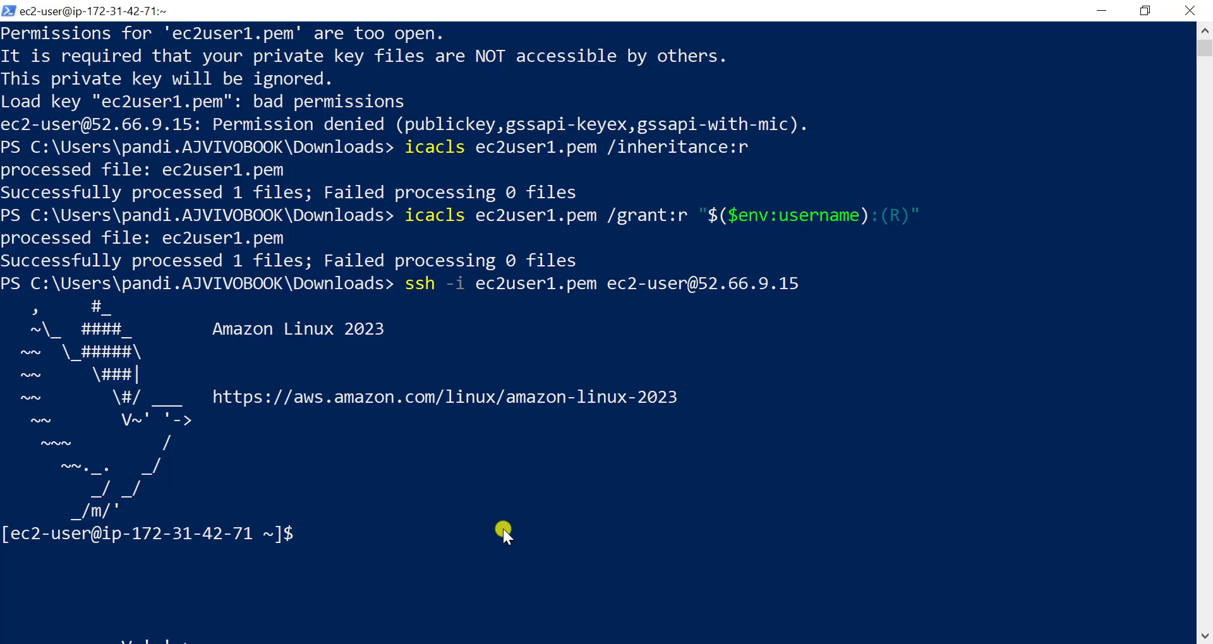
# - Check the Java version on the EC2 instance, and install the java-17-amazon-corretto-devel package
pyautogui.write('java -version')
pyautogui.press('Return')
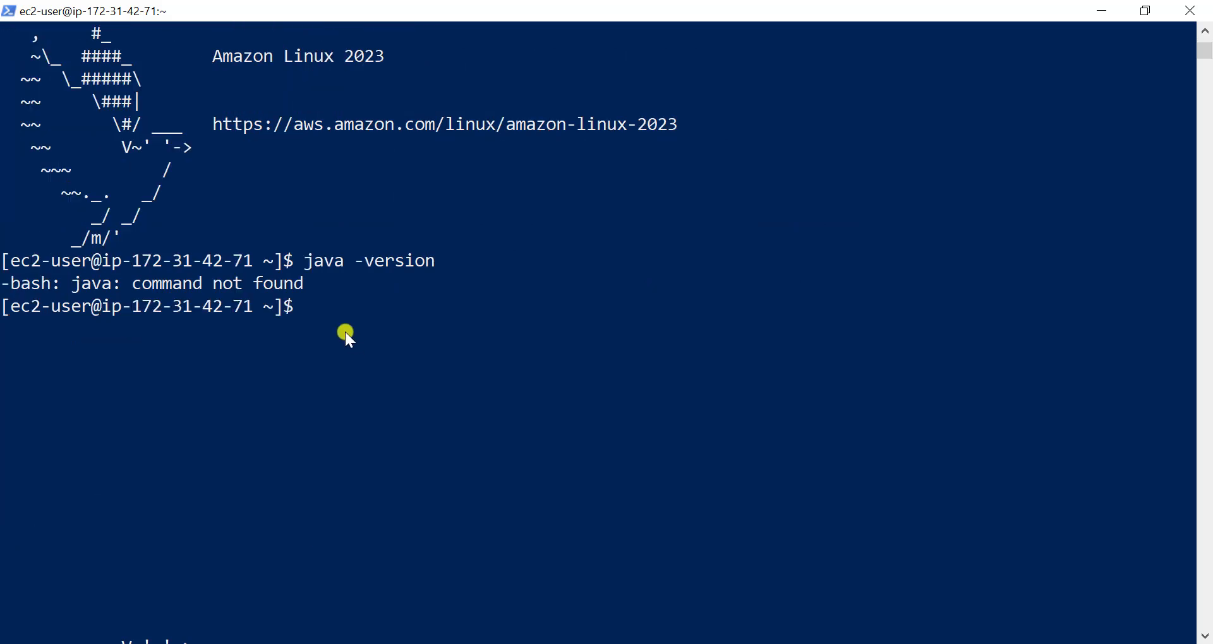
pyautogui.rightClick(315, 312)
pyautogui.press('Return')
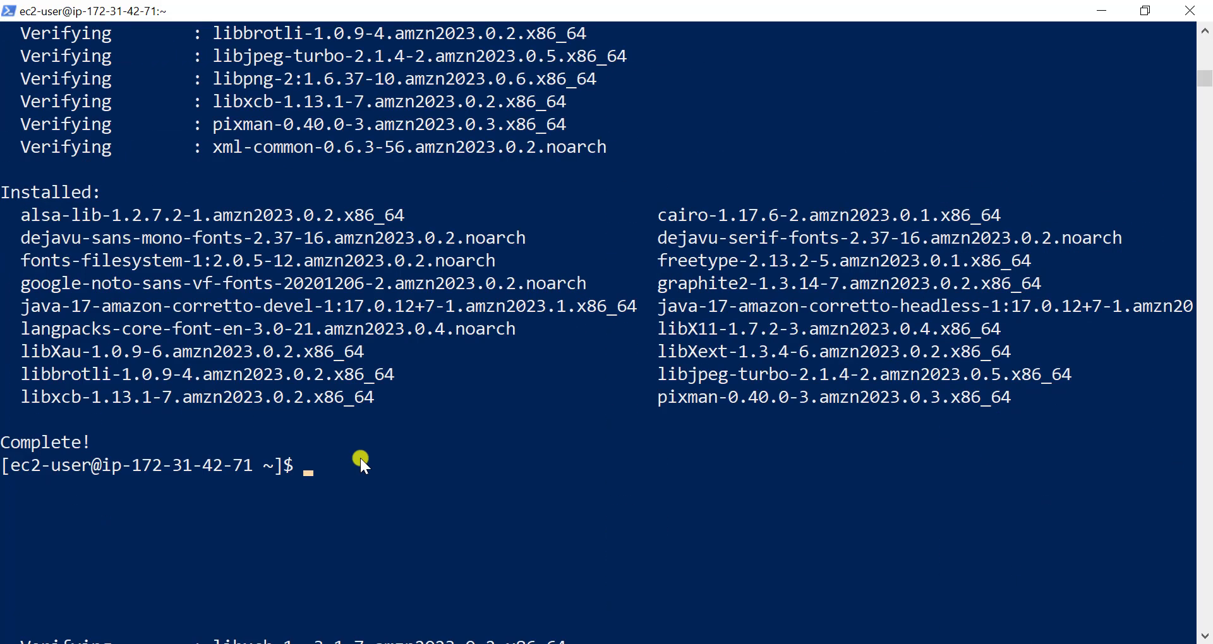
# - Install Maven on the instance with sudo yum install maven and approve the package download
pyautogui.rightClick(360, 458)
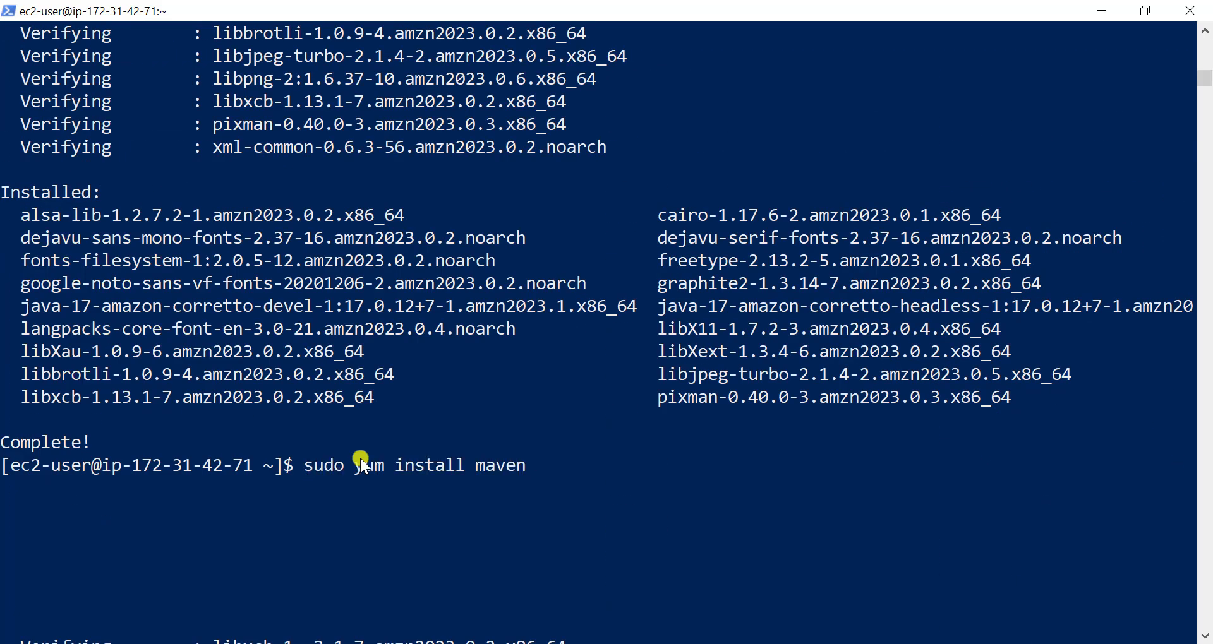
pyautogui.press('Return')
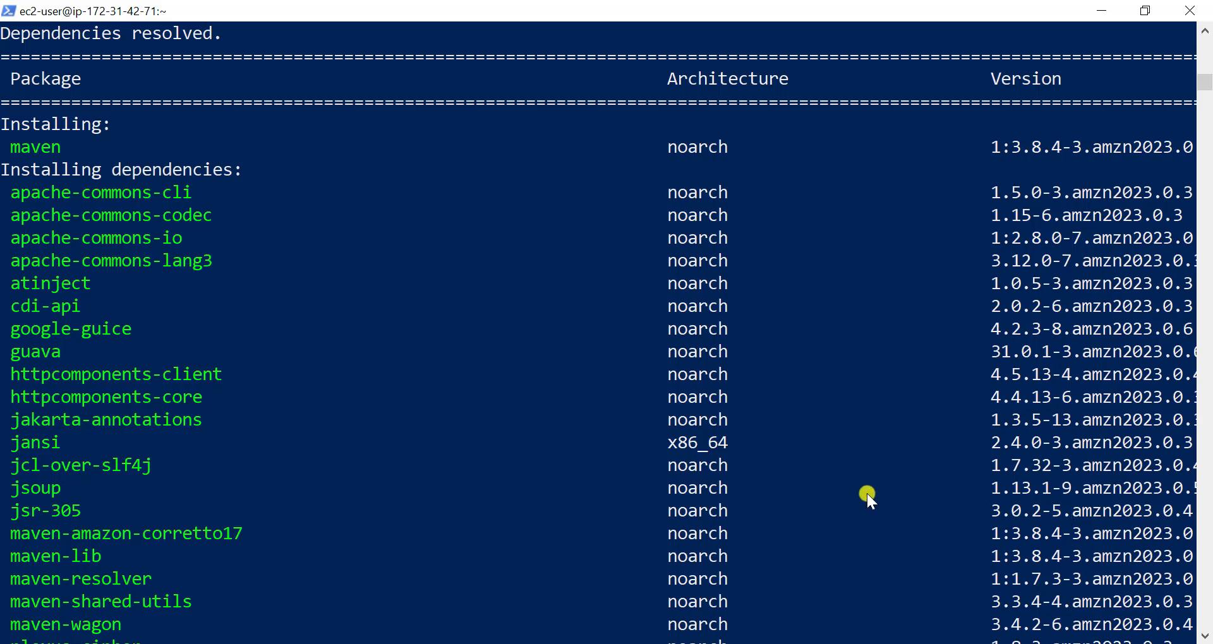
pyautogui.write('y')
pyautogui.press('Return')
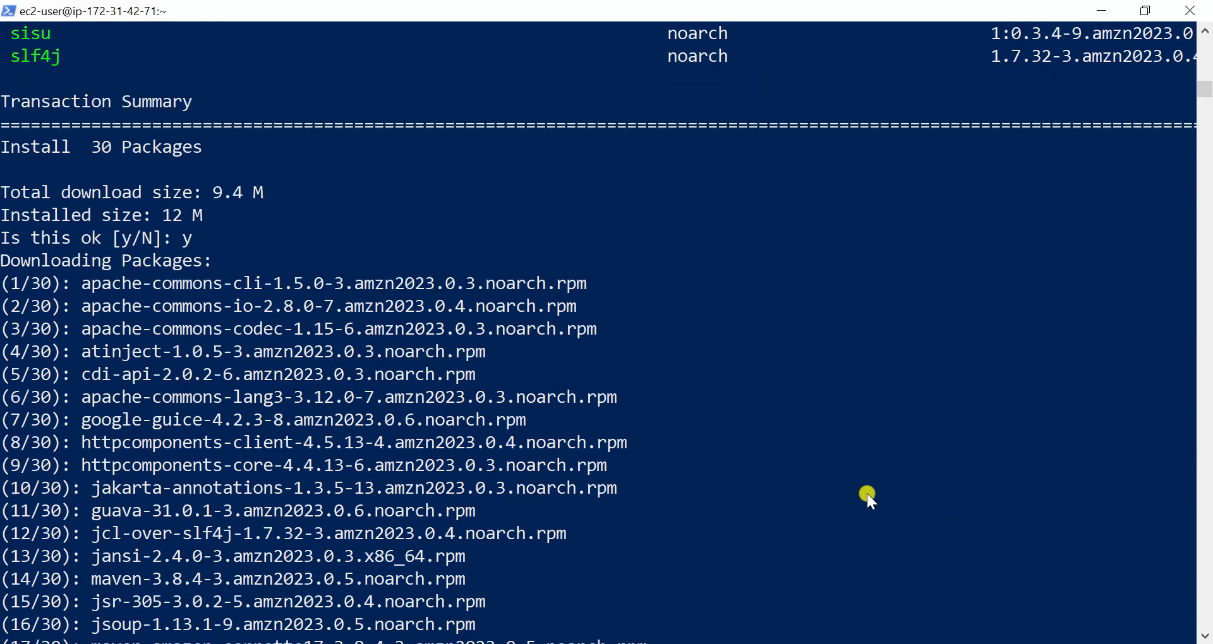
# - Glance at step 2 of the Notepad notes, and reconnect to the instance from PowerShell over SSH as ec2-user with ec2user1.pem
pyautogui.hotkey('alt', 'Tab')
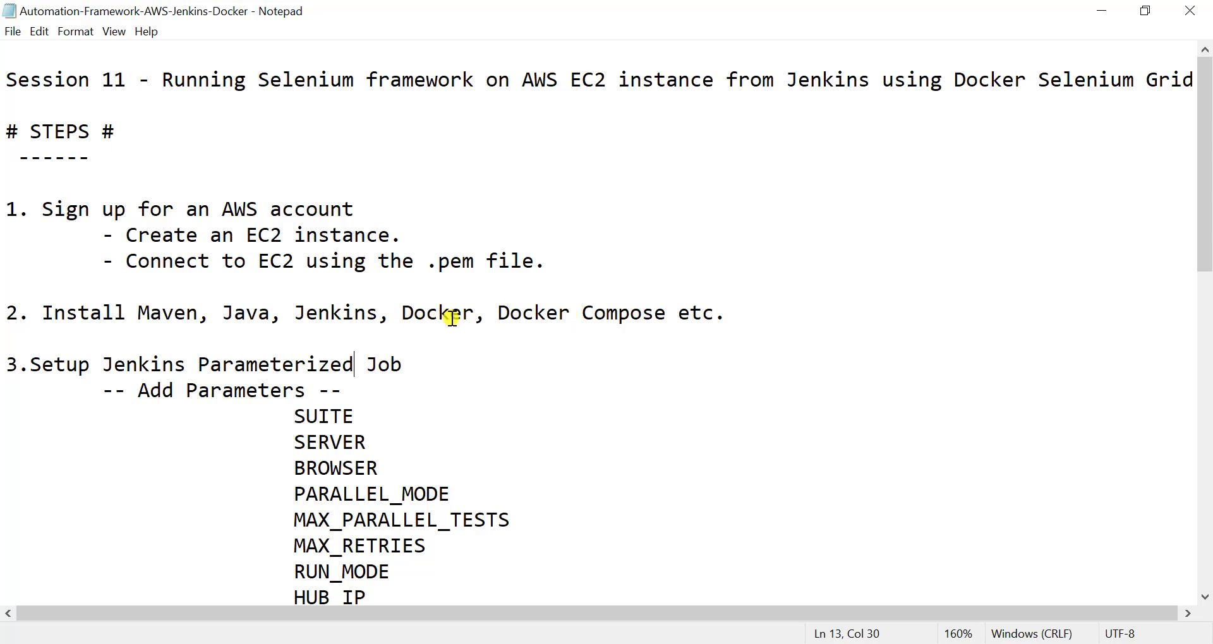
pyautogui.press('Up')
pyautogui.press('Up')
pyautogui.click(558, 314)
pyautogui.hotkey('alt', 'Tab')
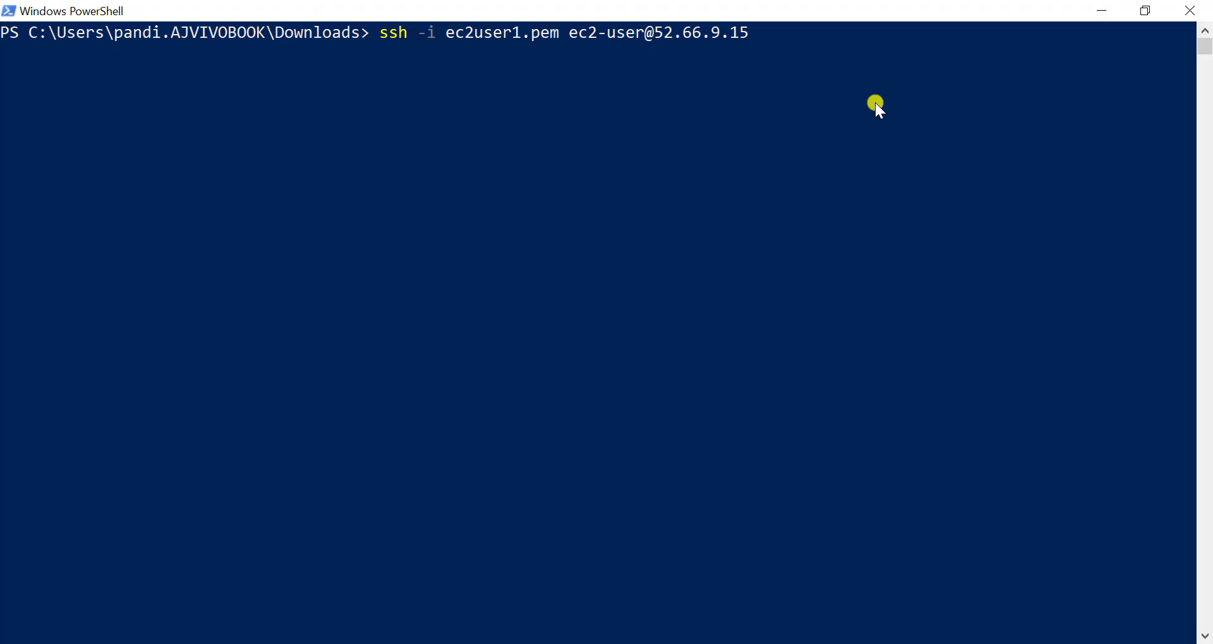
pyautogui.press('Return')
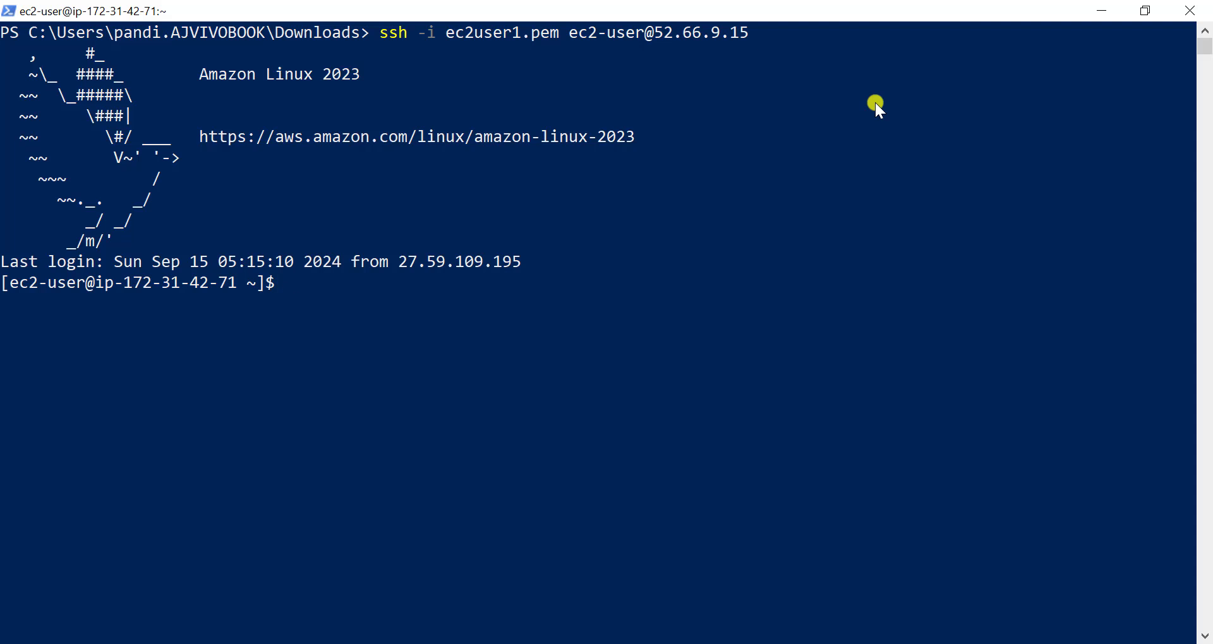
# - Download Docker Compose v2.20.2 from GitHub with curl and make /usr/local/bin/docker-compose executable
pyautogui.rightClick(625, 315)
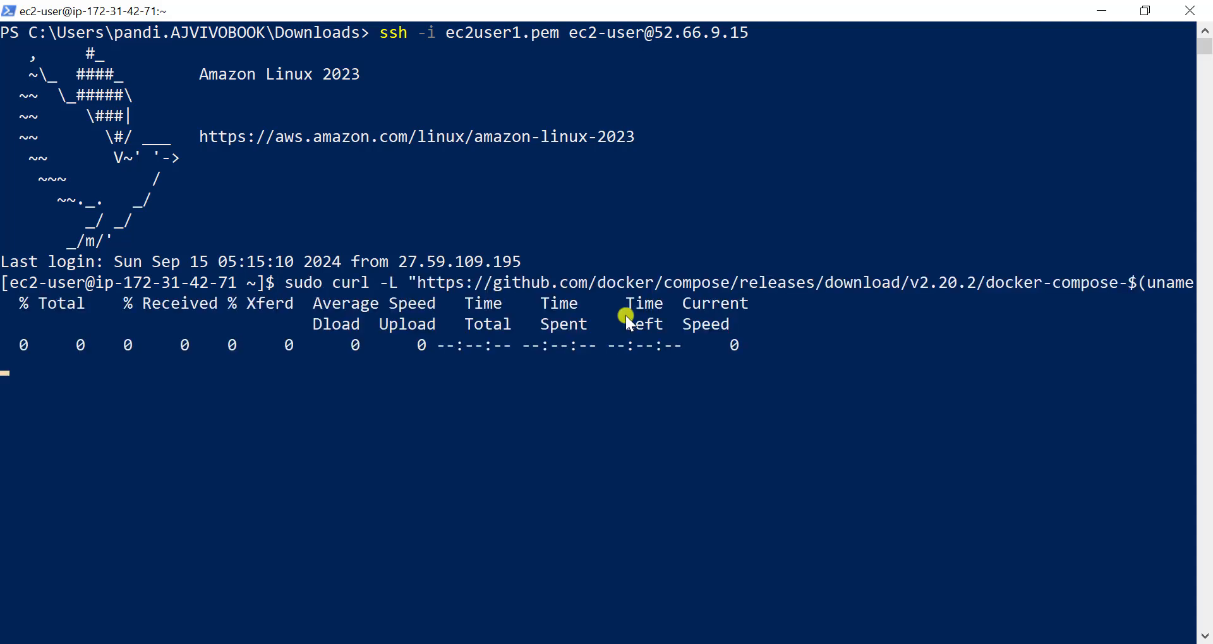
pyautogui.rightClick(306, 401)
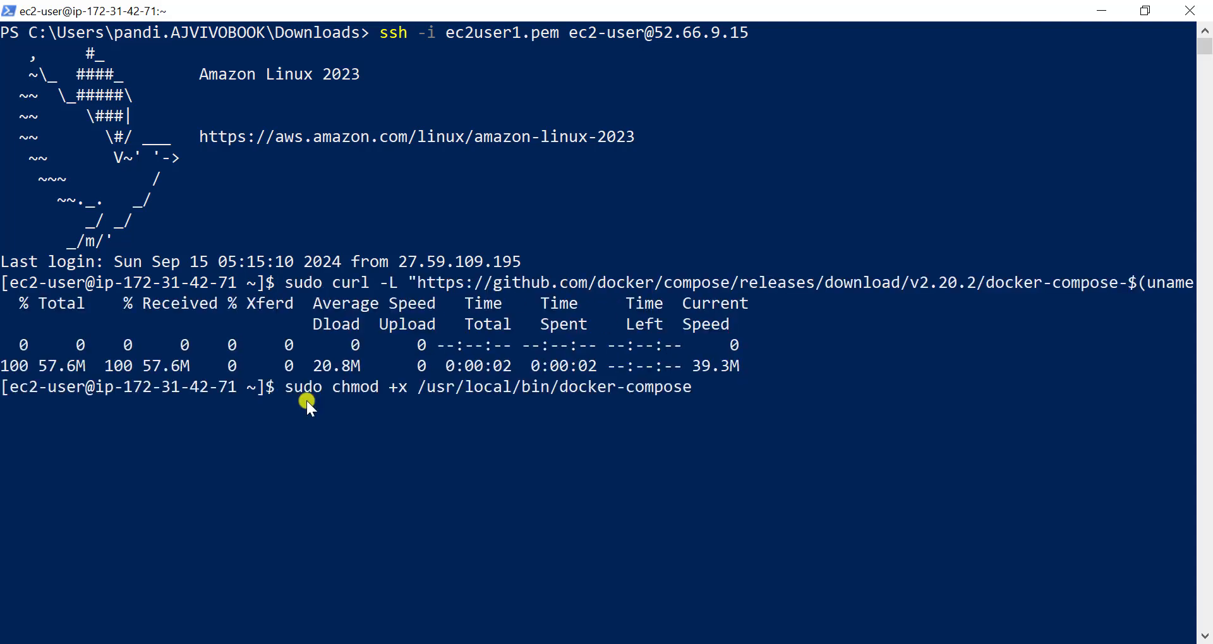
pyautogui.press('Return')
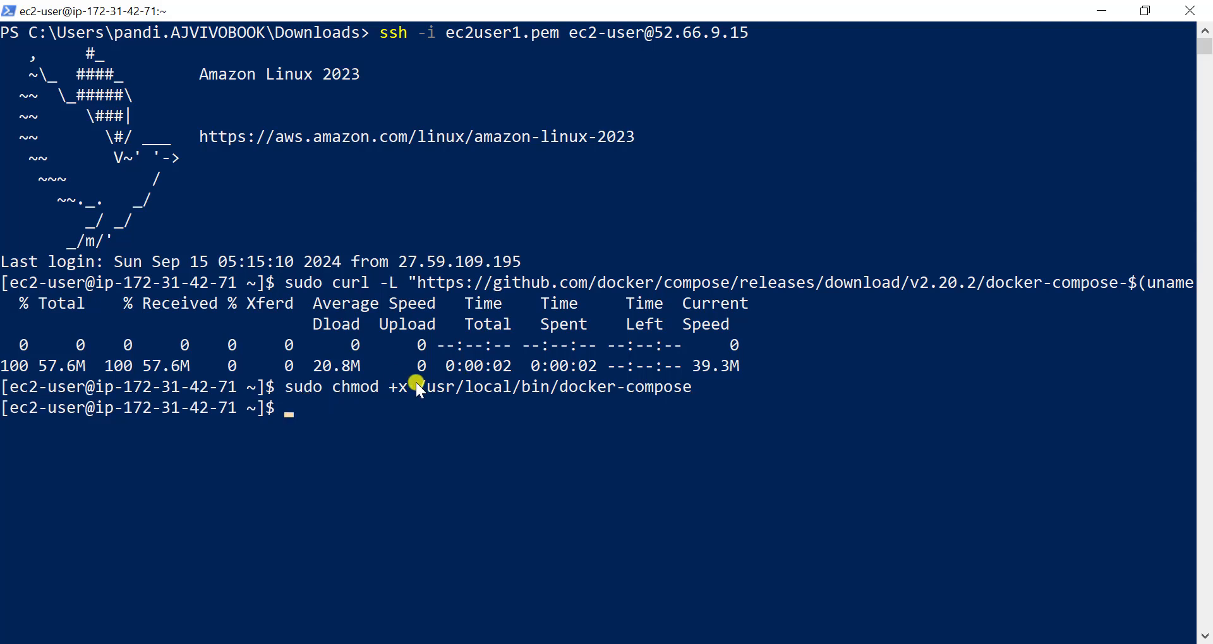
# - Check the installed Docker Compose version with docker-compose --version
pyautogui.write('docker-compose --')
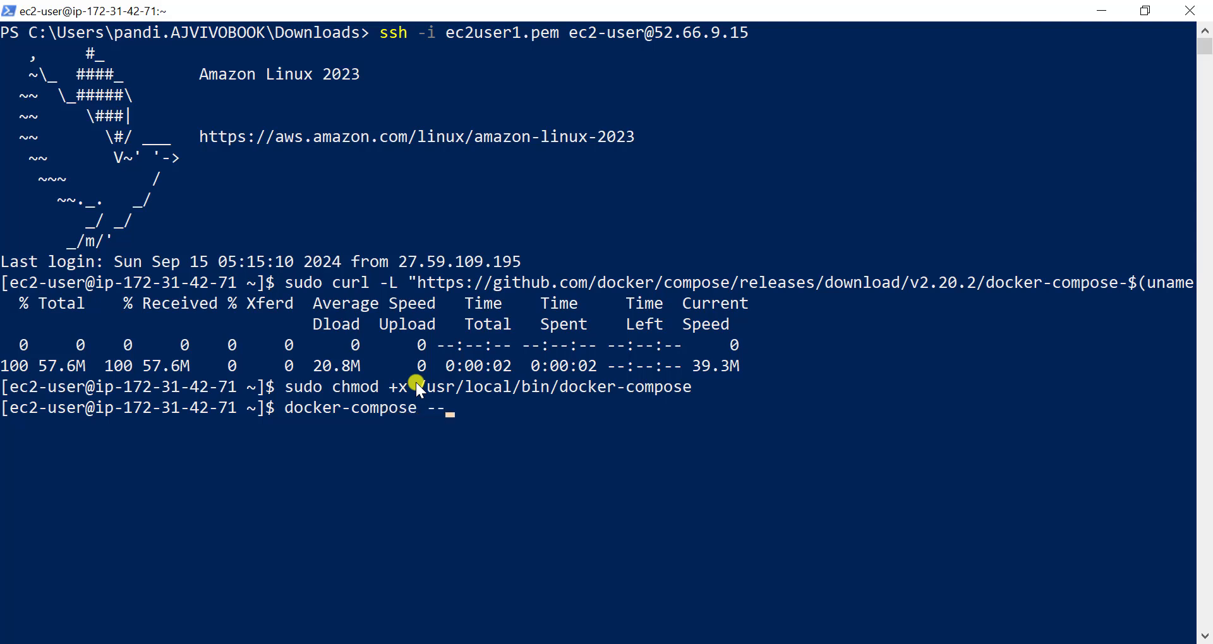
pyautogui.write('version')
pyautogui.press('Return')
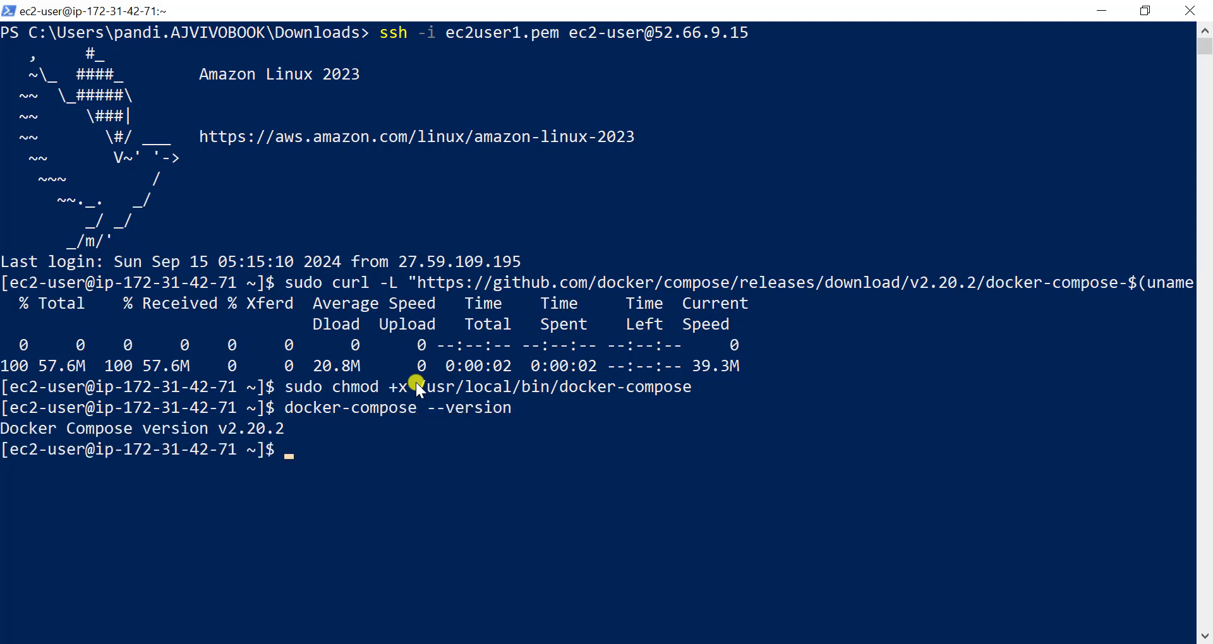
# - Download jenkins-2.462.2-1.1.noarch.rpm from pkg.jenkins.io with wget and install it with sudo rpm -ivh
pyautogui.rightClick(449, 431)
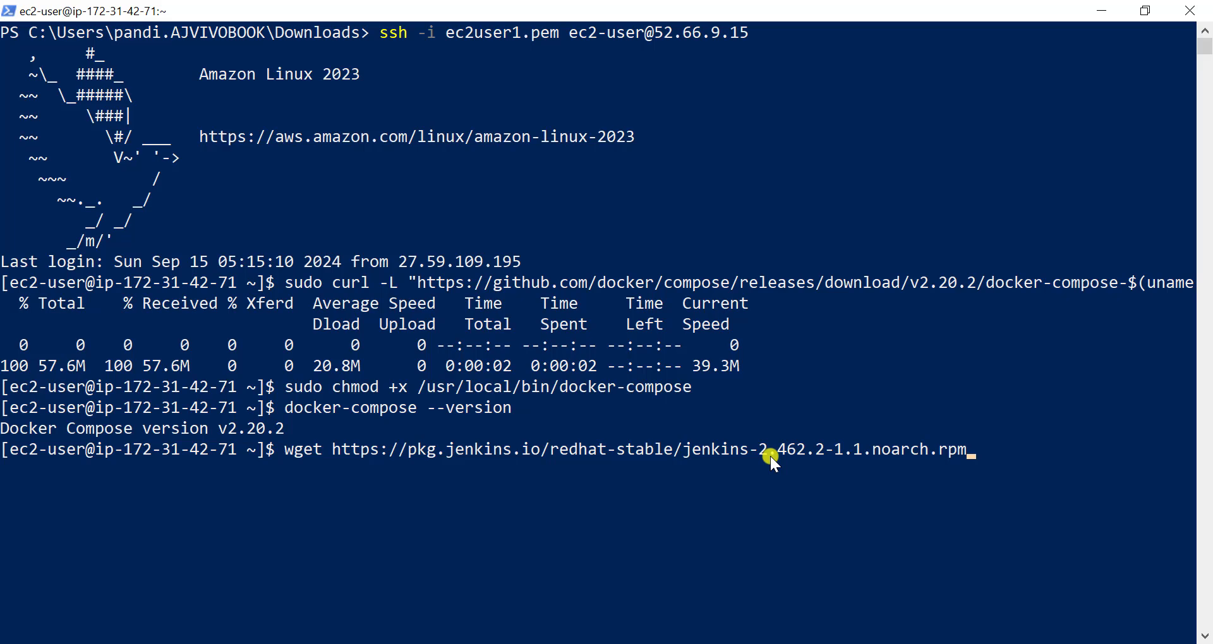
pyautogui.press('Return')
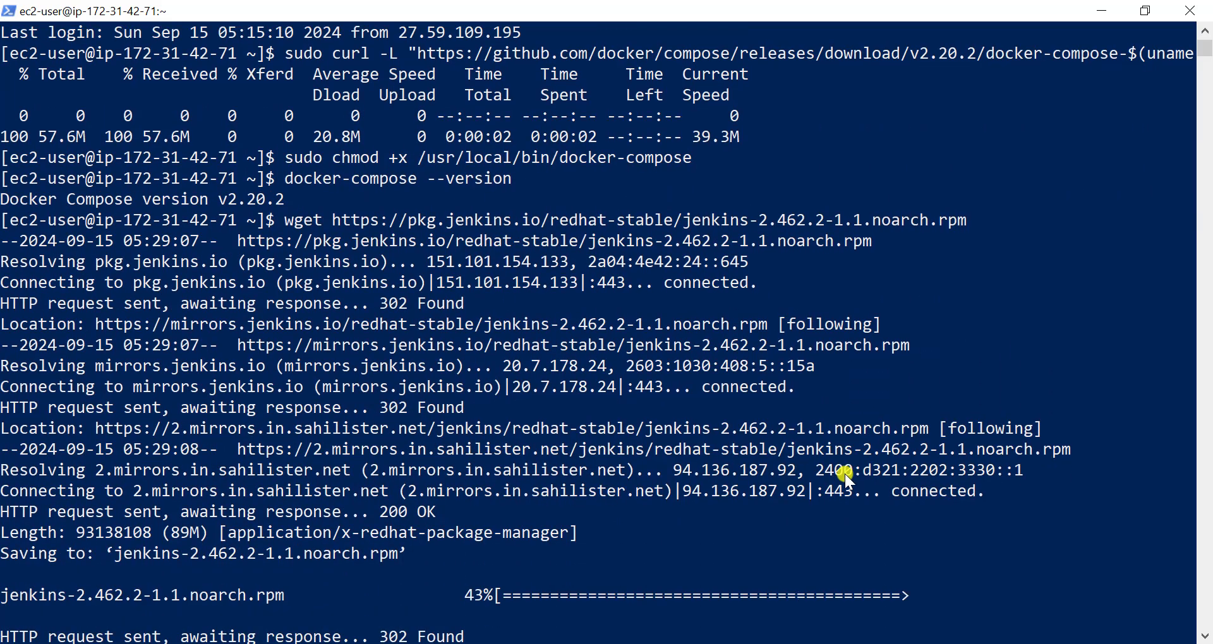
pyautogui.press('Return')
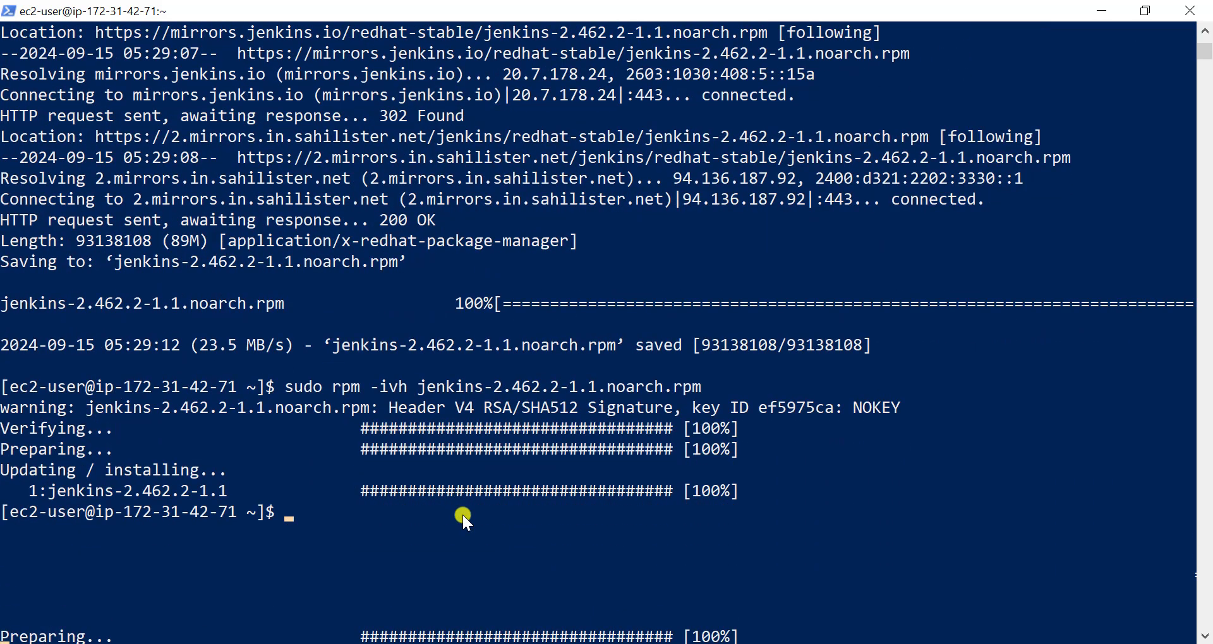
# - Add Git after Docker Compose in step 2 of the Notepad notes and return to the PowerShell session
pyautogui.hotkey('alt', 'Tab')
pyautogui.click(669, 314)
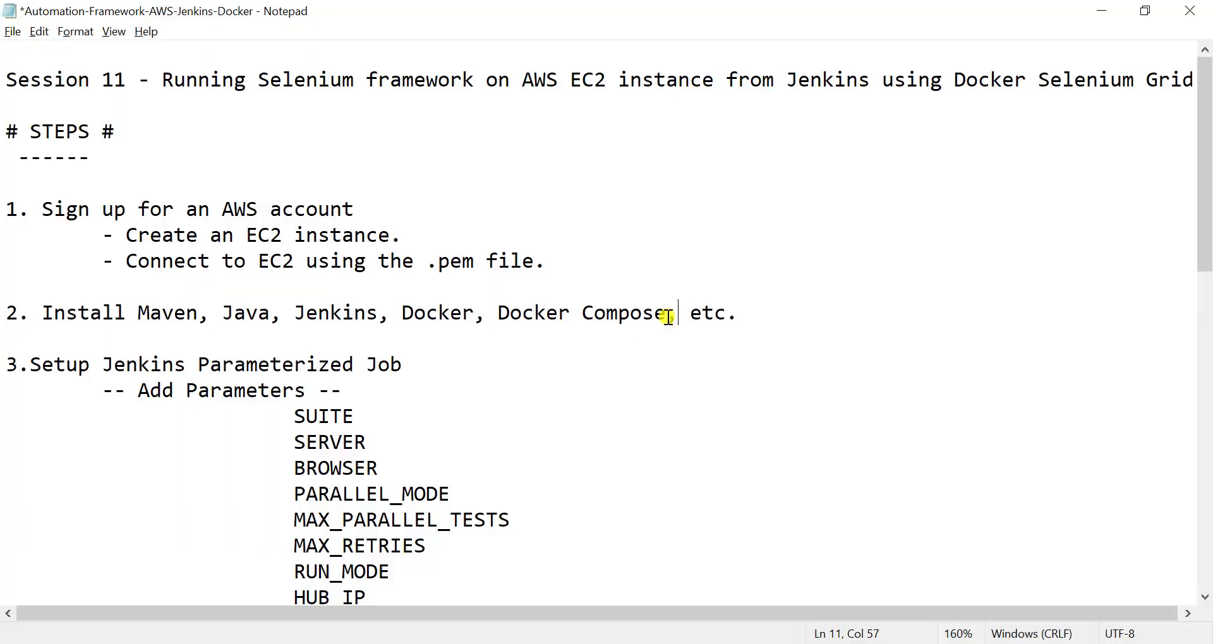
pyautogui.write('Git')
pyautogui.hotkey('alt', 'Tab')
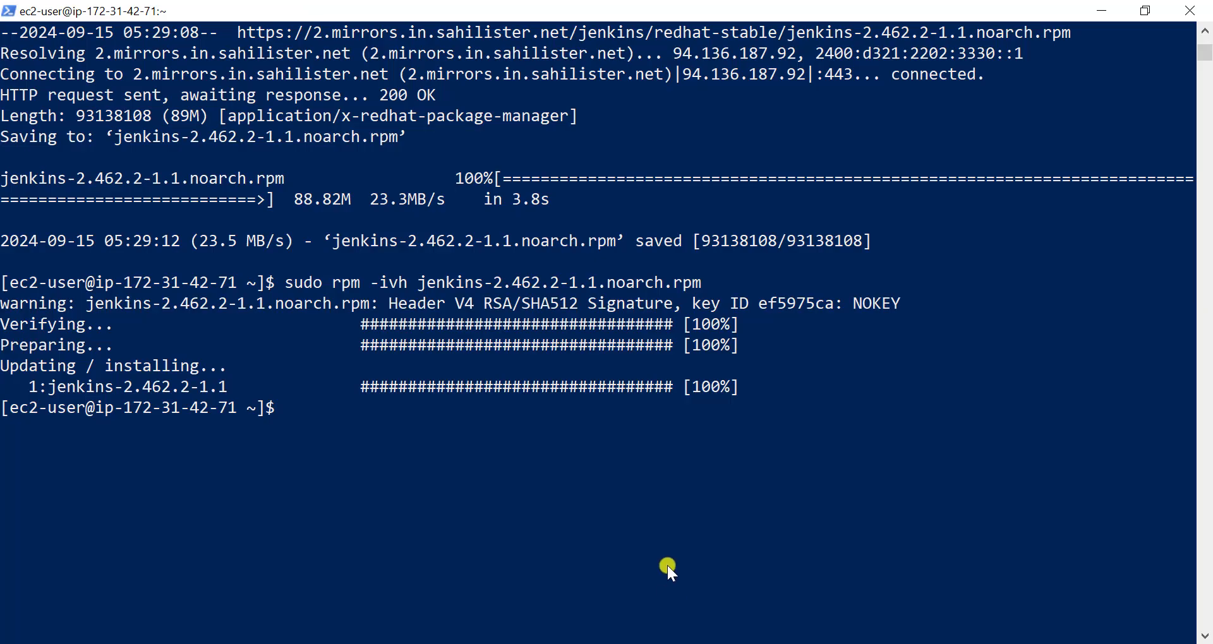
# - Install Git on the instance with sudo yum install git-core and approve the package download
pyautogui.rightClick(632, 465)
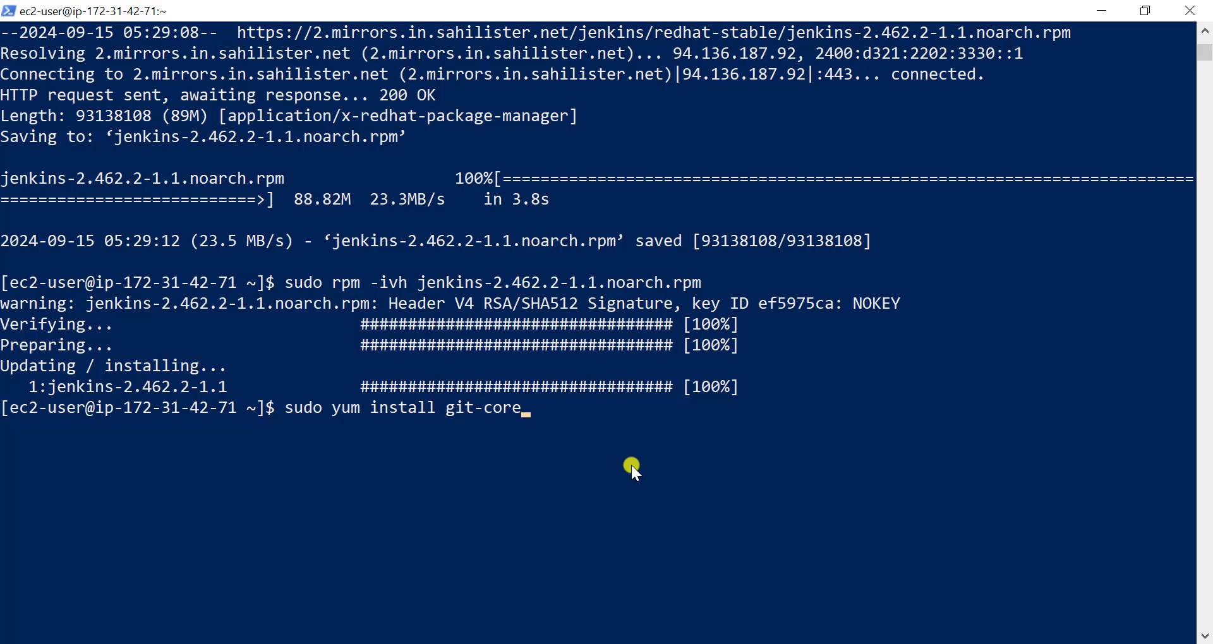
pyautogui.press('Return')
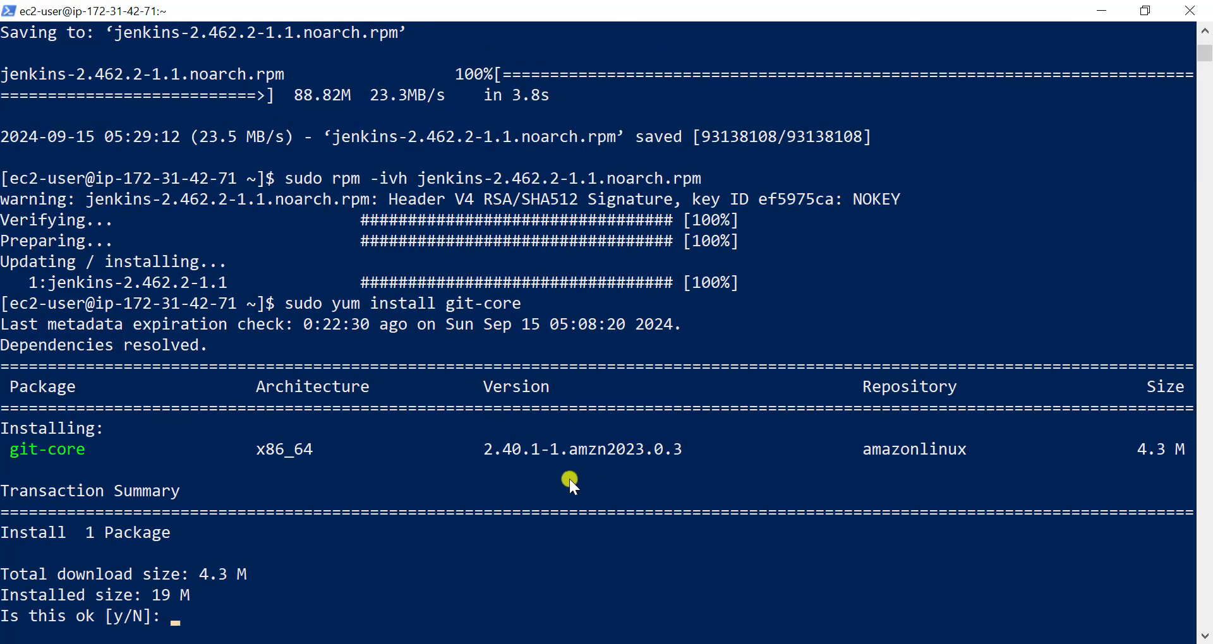
pyautogui.write('y')
pyautogui.press('Return')
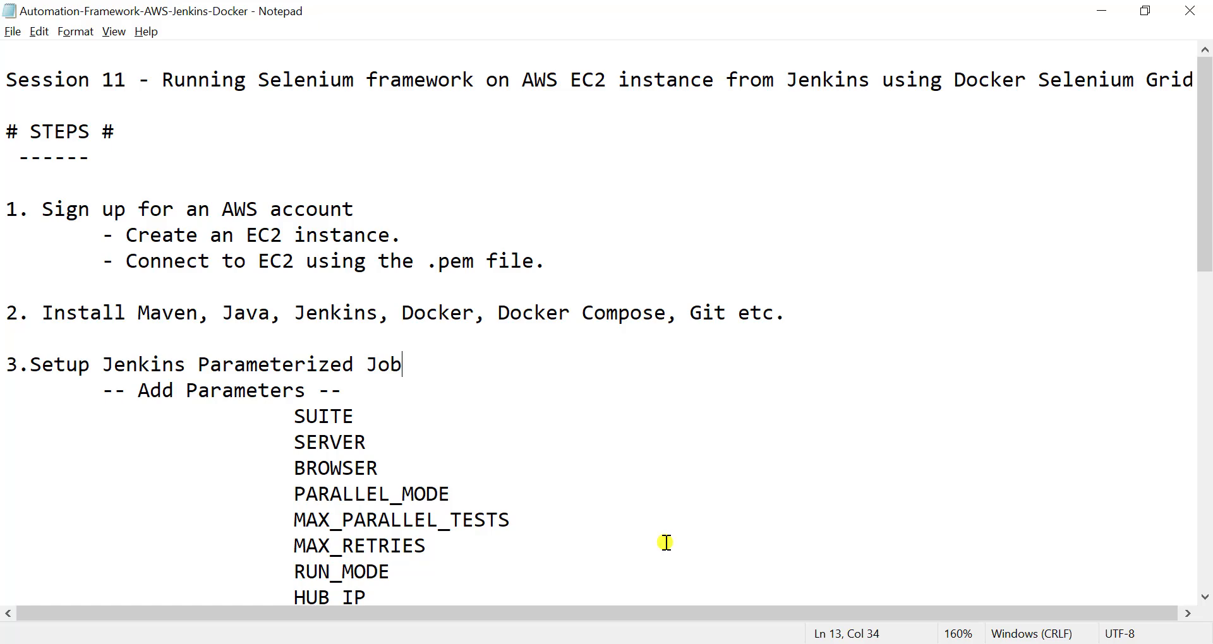
pyautogui.click(536, 643)
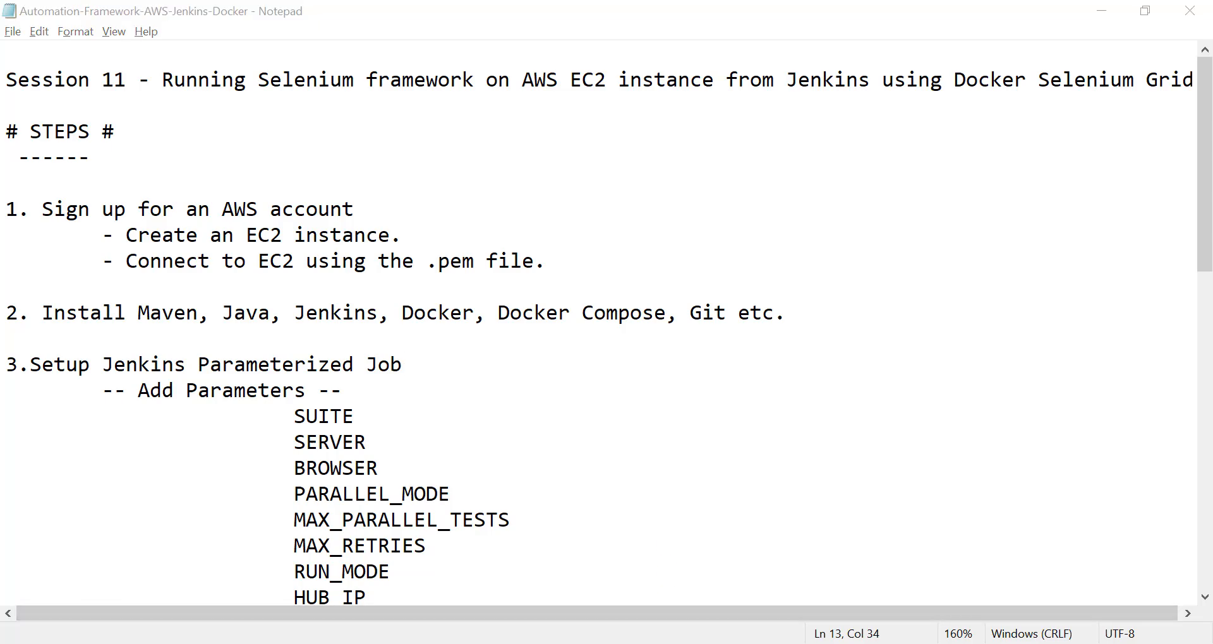
pyautogui.click(568, 547)
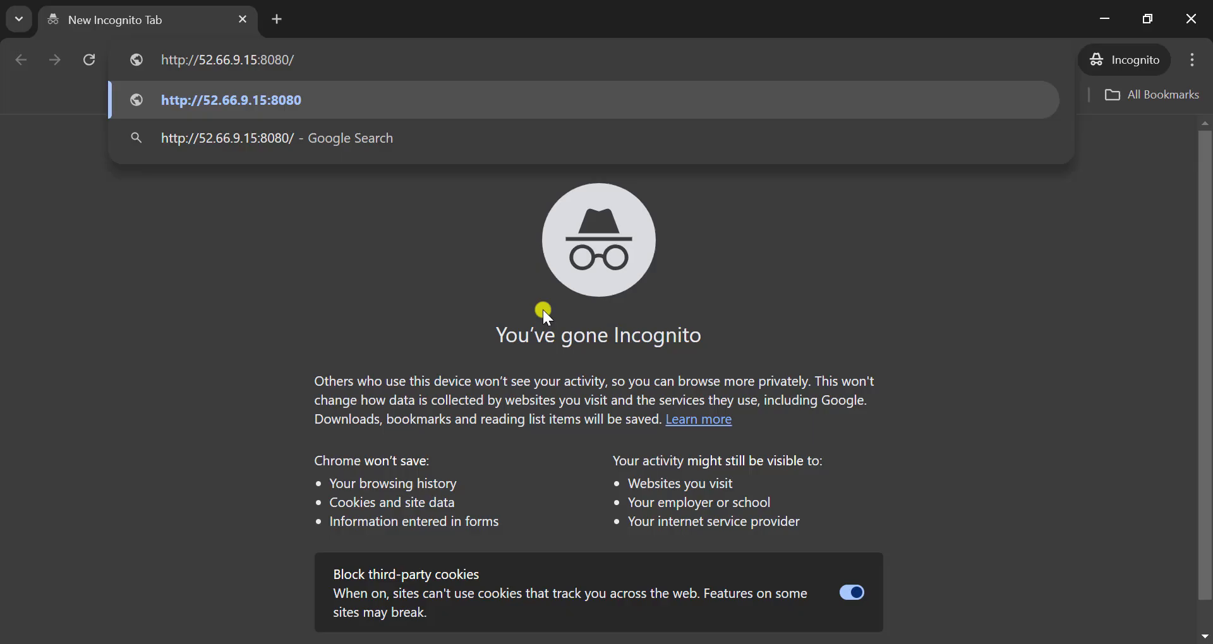
pyautogui.press('Return')
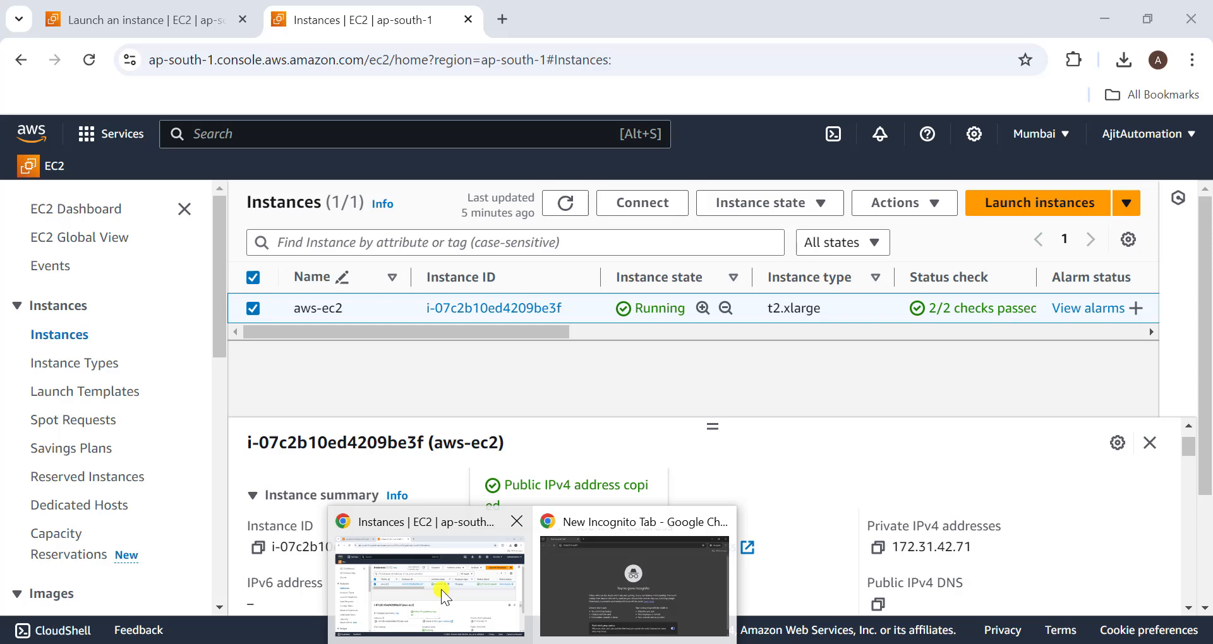
# - In the AWS console, open the launch-wizard-1 security group from the aws-ec2 instance's security details and review its inbound rules
pyautogui.click(428, 572)
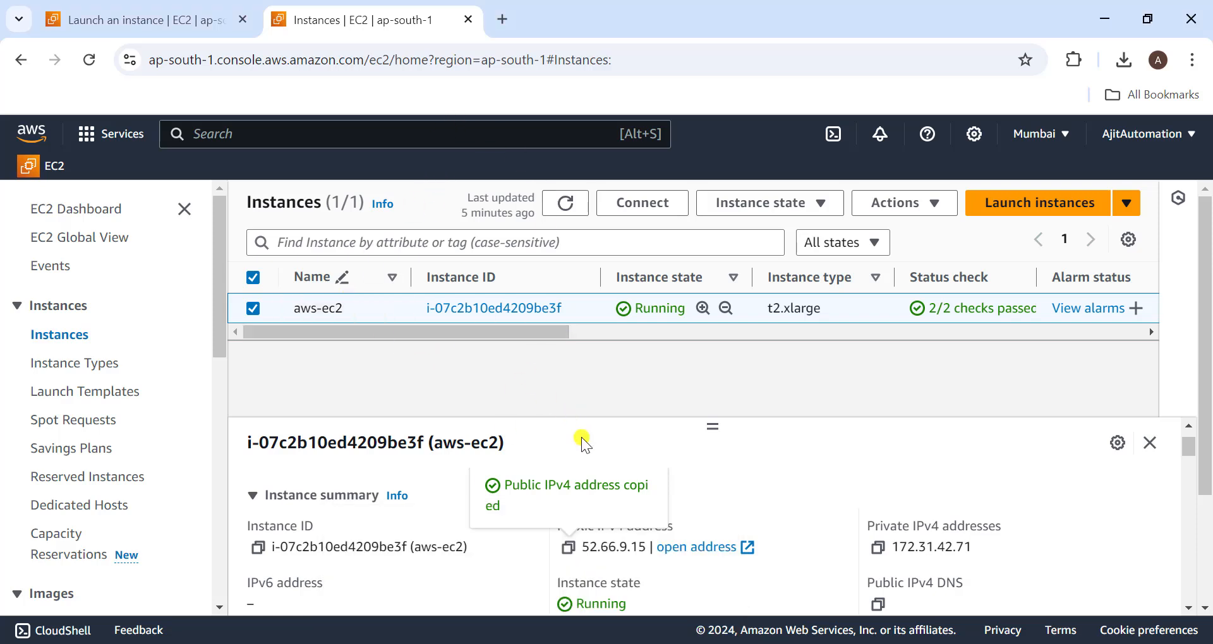
pyautogui.scroll(-5, 506, 417)
pyautogui.scroll(-3, 411, 578)
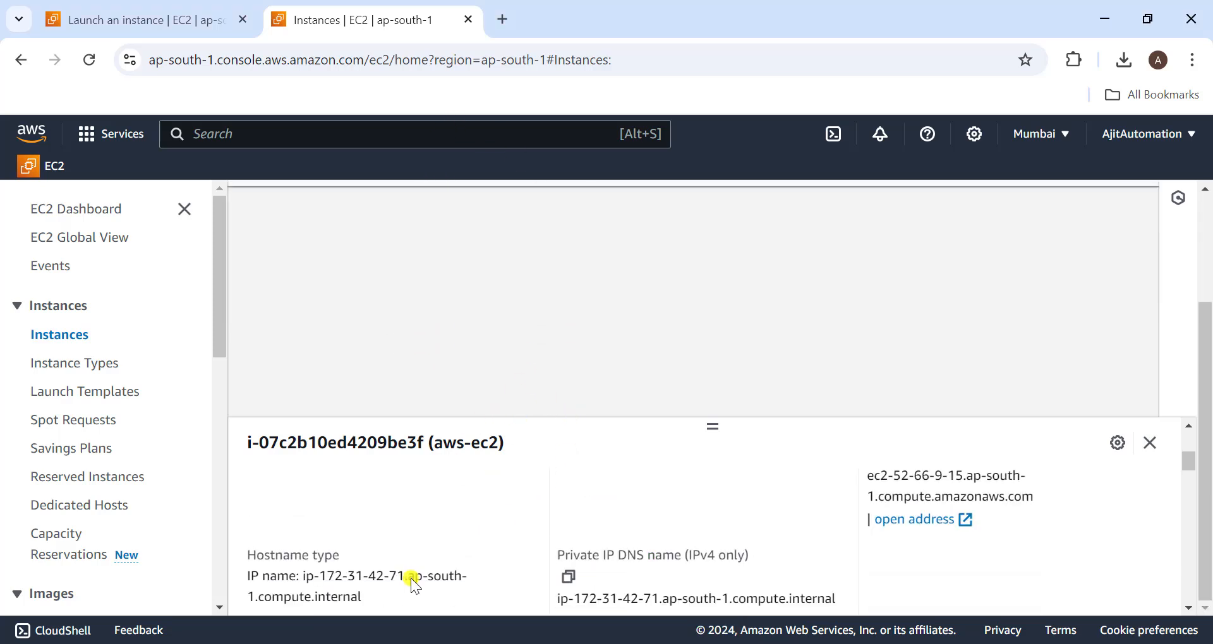
pyautogui.scroll(3, 410, 579)
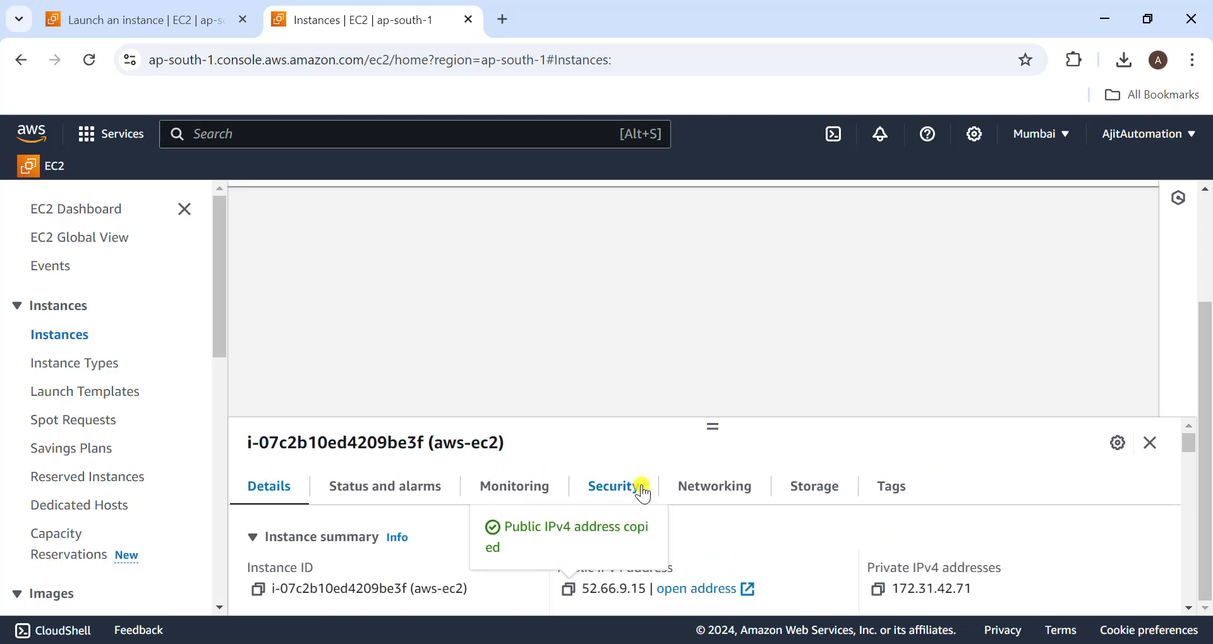
pyautogui.click(605, 491)
pyautogui.scroll(-4, 605, 491)
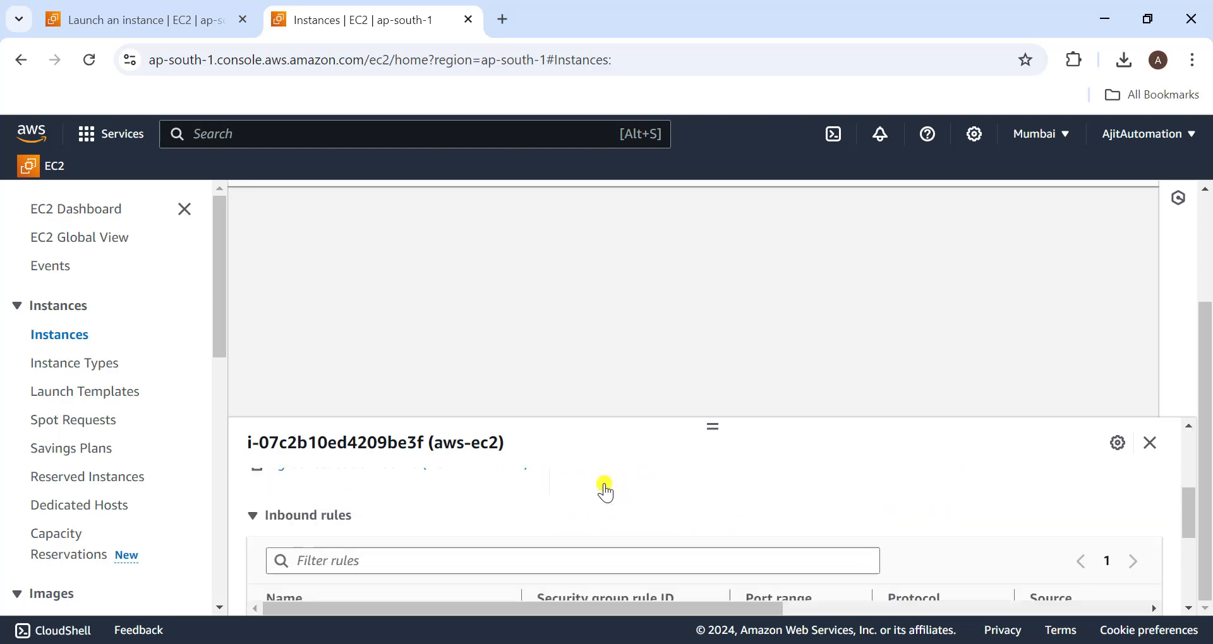
pyautogui.scroll(2, 605, 491)
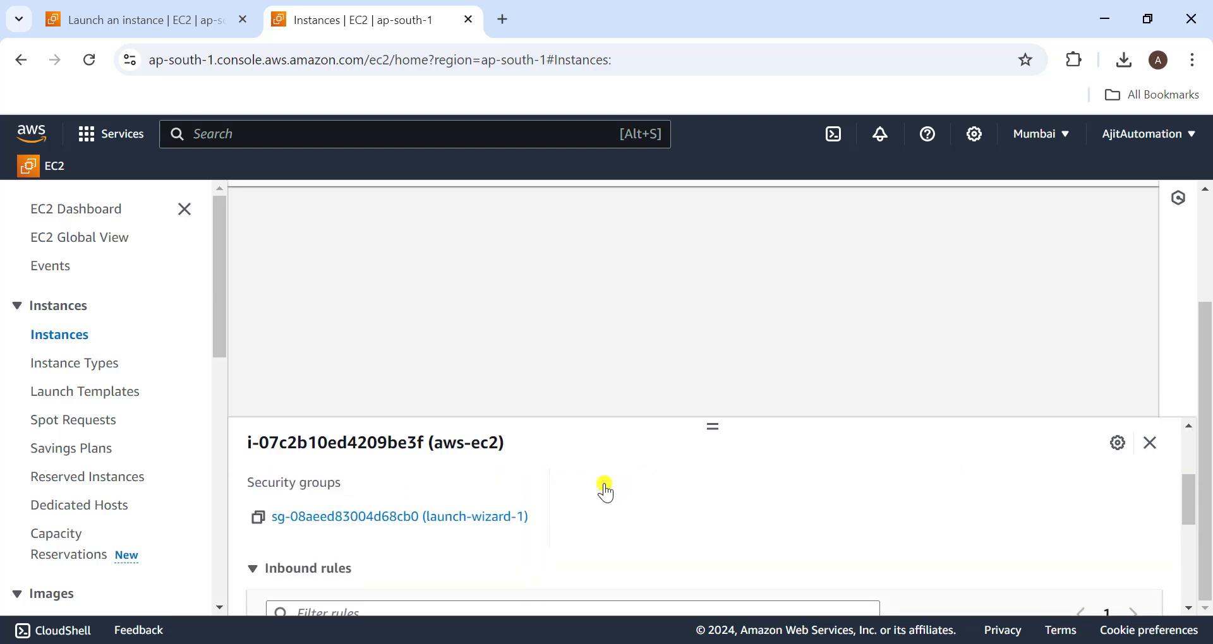
pyautogui.click(403, 518)
pyautogui.scroll(-3, 726, 509)
pyautogui.scroll(-2, 724, 508)
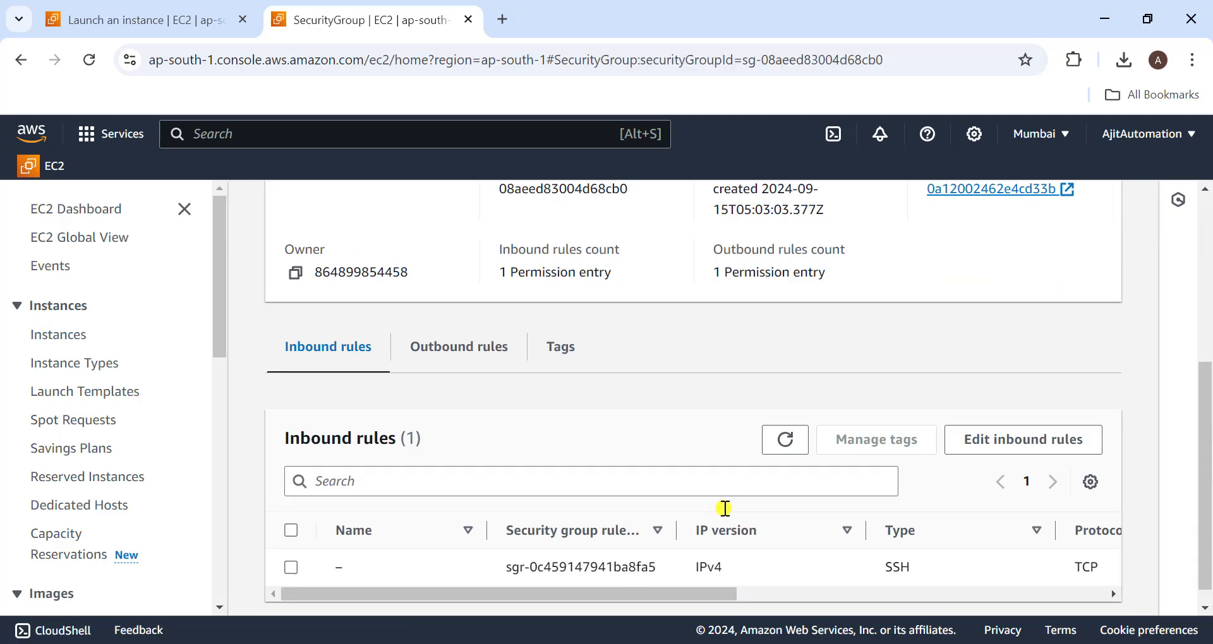
pyautogui.moveTo(817, 575); pyautogui.dragTo(566, 580)
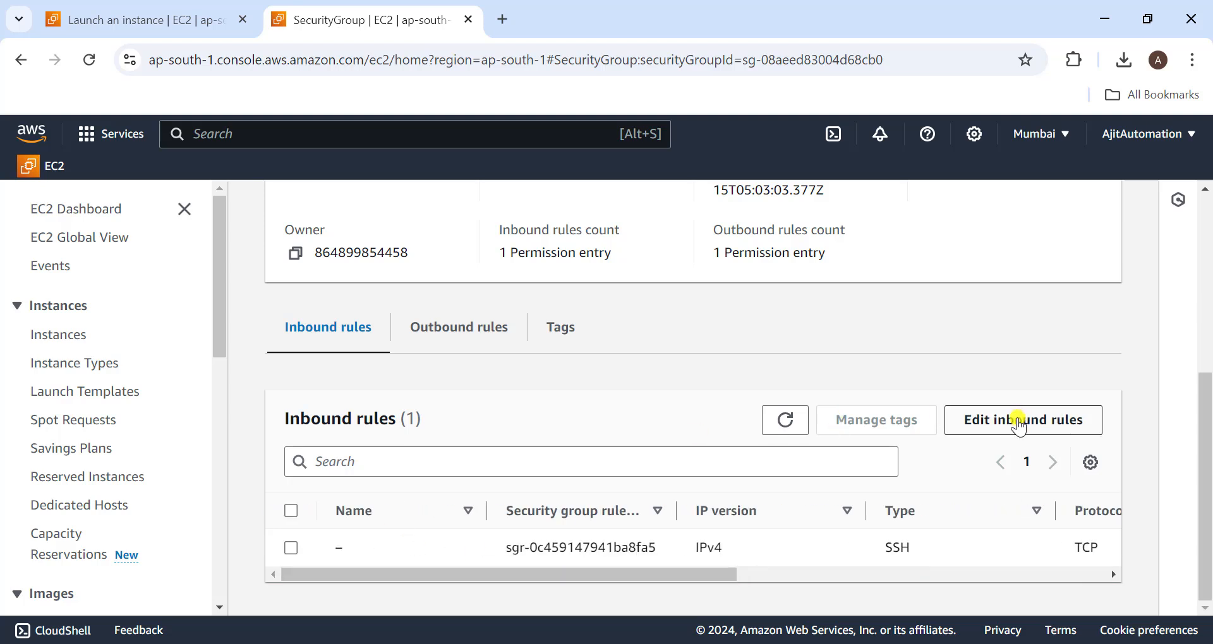
# - Add a Custom TCP inbound rule for port 8080 with My IP as source to the security group and save the rules
pyautogui.click(1013, 418)
pyautogui.scroll(-1, 449, 410)
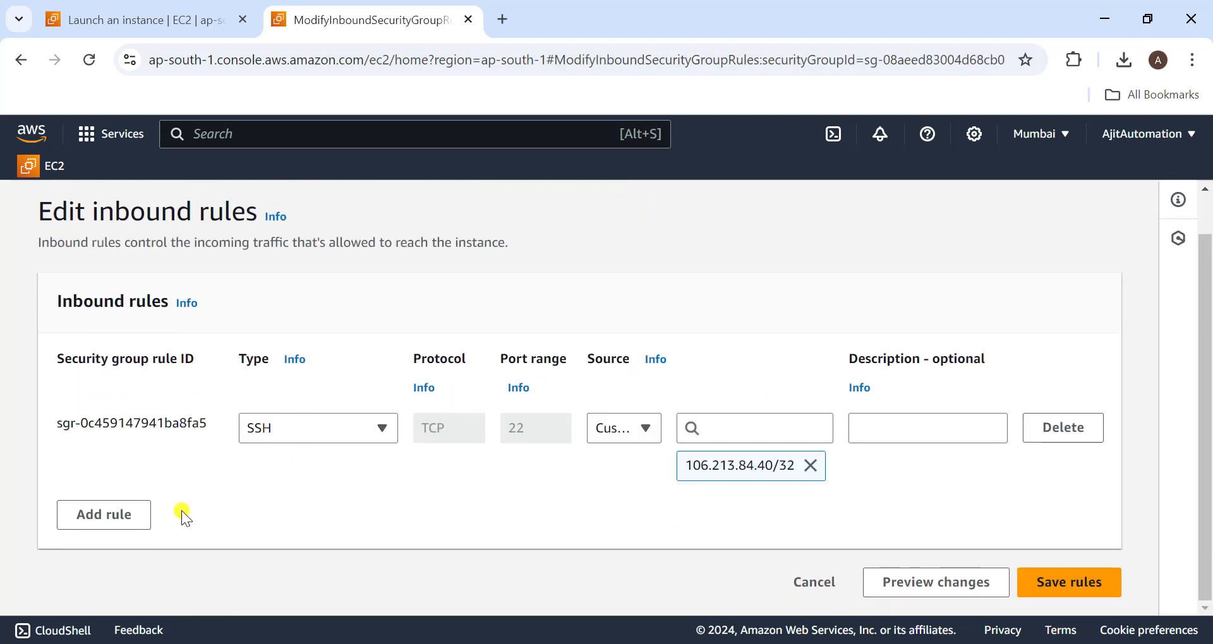
pyautogui.click(111, 517)
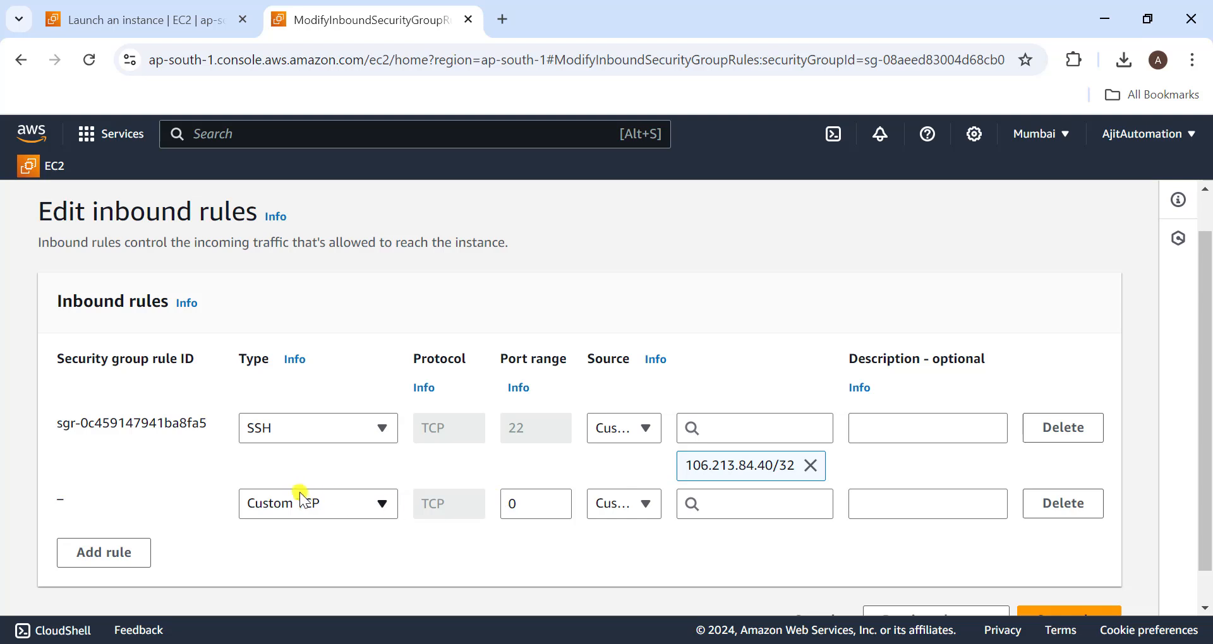
pyautogui.click(515, 507)
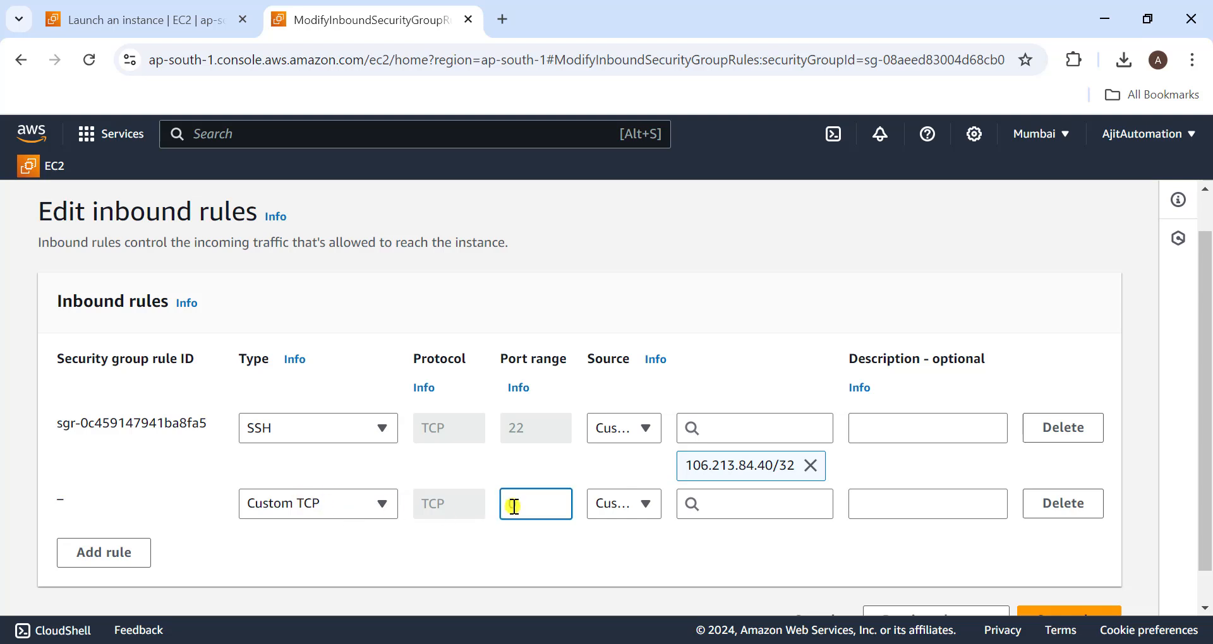
pyautogui.press('BackSpace')
pyautogui.write('880')
pyautogui.press('BackSpace')
pyautogui.write('080')
pyautogui.click(653, 506)
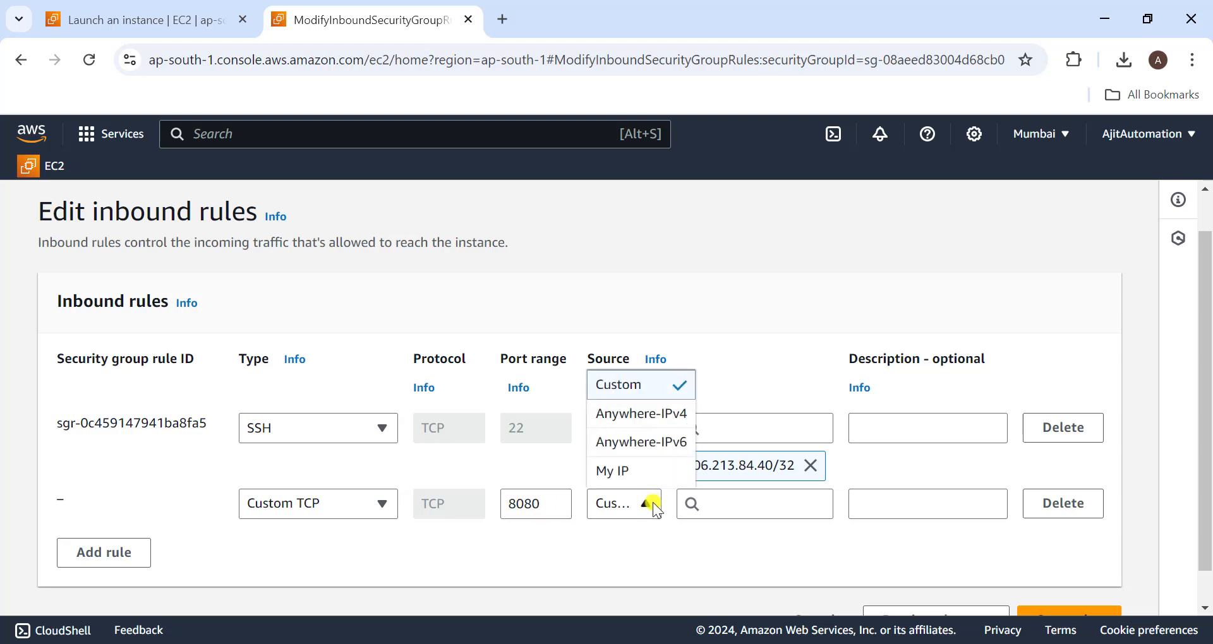
pyautogui.click(629, 479)
pyautogui.scroll(-1, 871, 539)
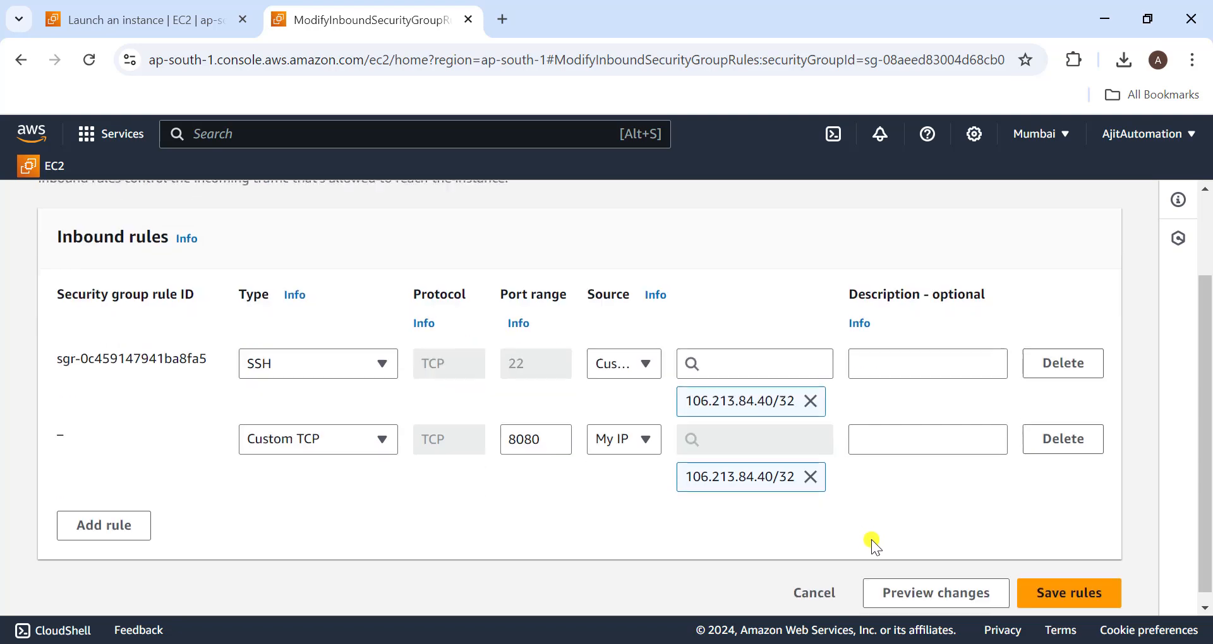
pyautogui.click(1067, 582)
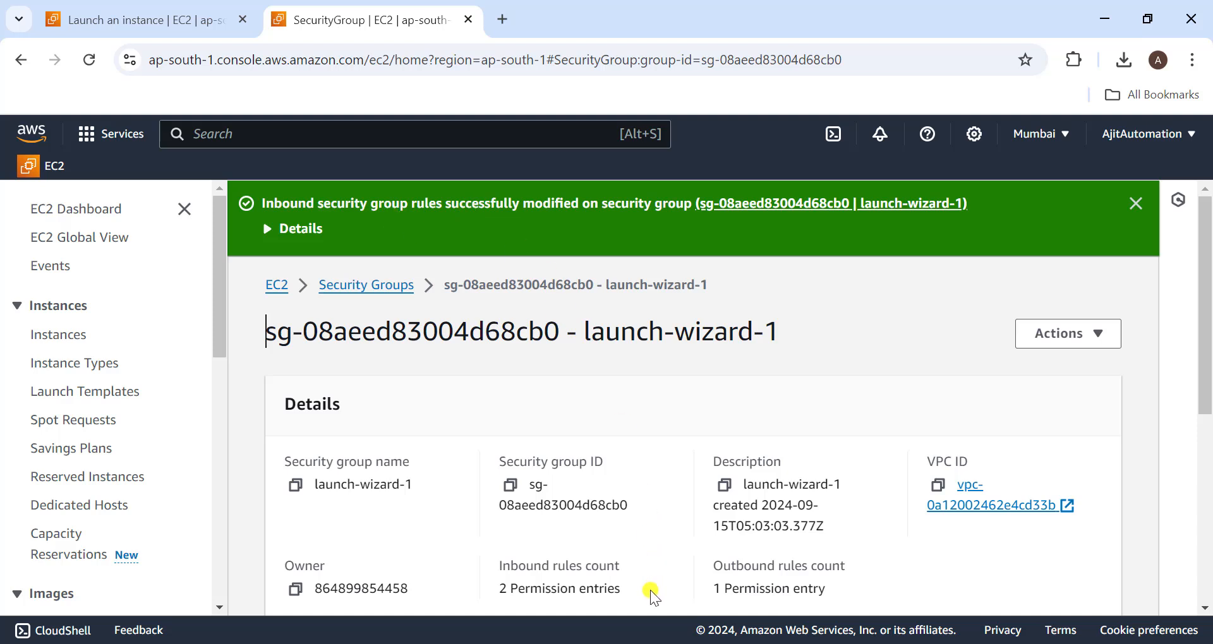
# - Return to the incognito Chrome window and reload the page at 52.66.9.15:8080
pyautogui.click(644, 610)
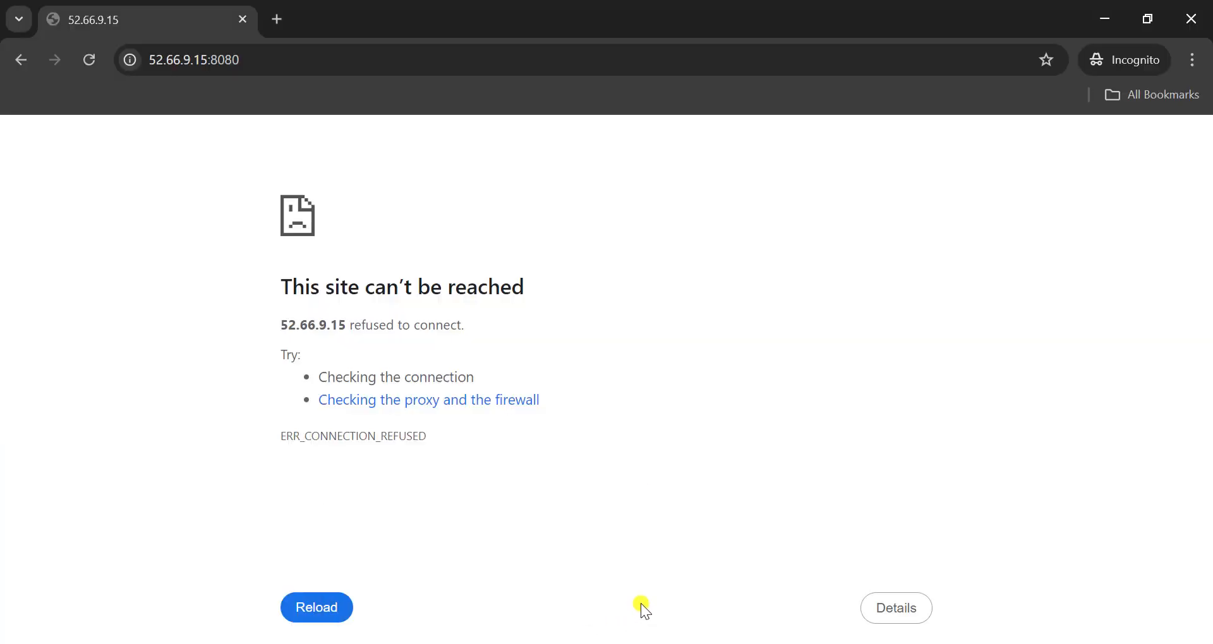
pyautogui.press('F5')
pyautogui.click(91, 63)
# - In the PowerShell session, enable the Jenkins service with sudo systemctl enable jenkins and start it with sudo systemctl start jenkins
pyautogui.hotkey('alt', 'Tab')
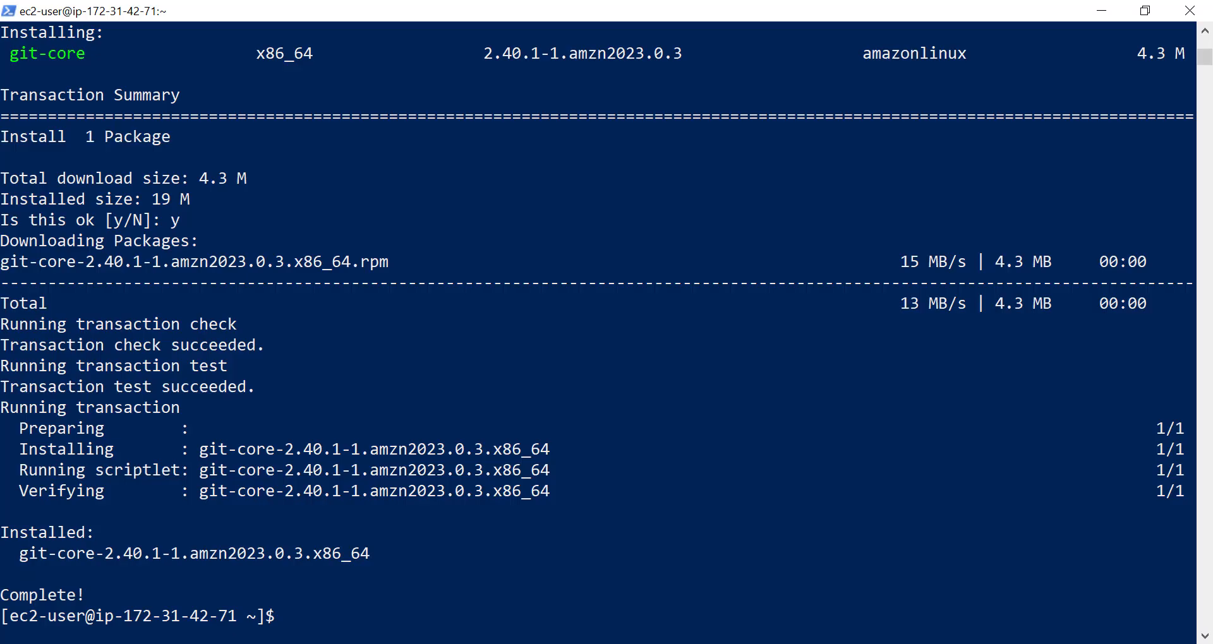
pyautogui.press('Up')
pyautogui.press('Up')
pyautogui.press('Up')
pyautogui.press('Return')
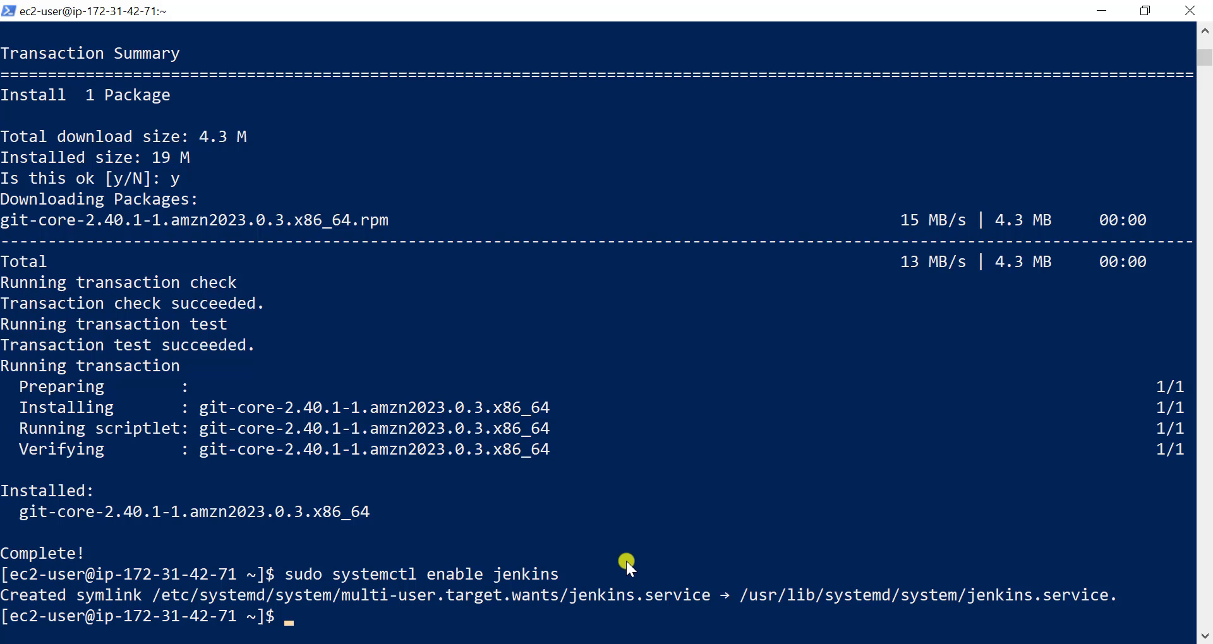
pyautogui.rightClick(625, 631)
pyautogui.press('Return')
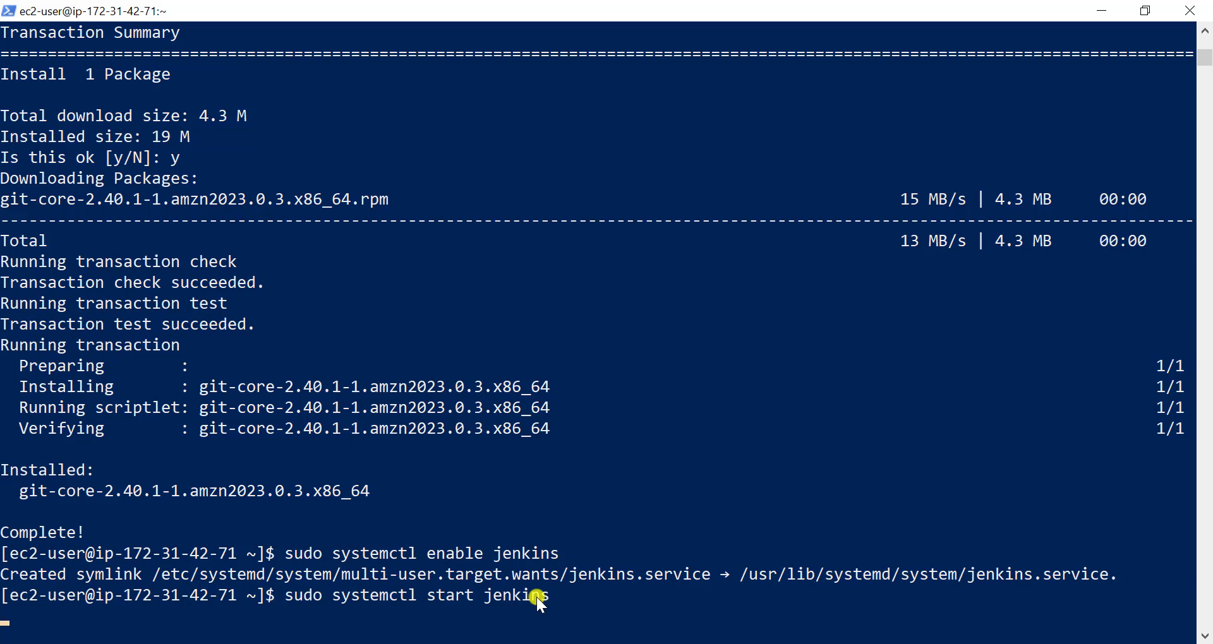
pyautogui.scroll(-1, 537, 597)
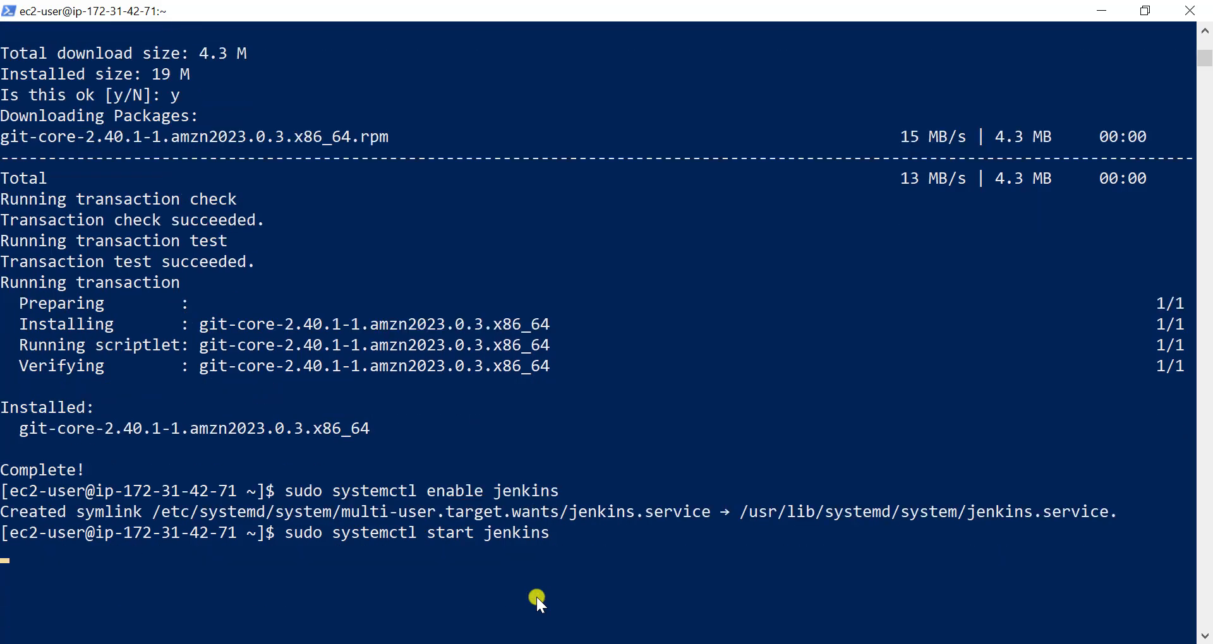
# - Reload 52.66.9.15:8080 in the incognito Chrome window and place the cursor in the Jenkins administrator password field
pyautogui.click(608, 589)
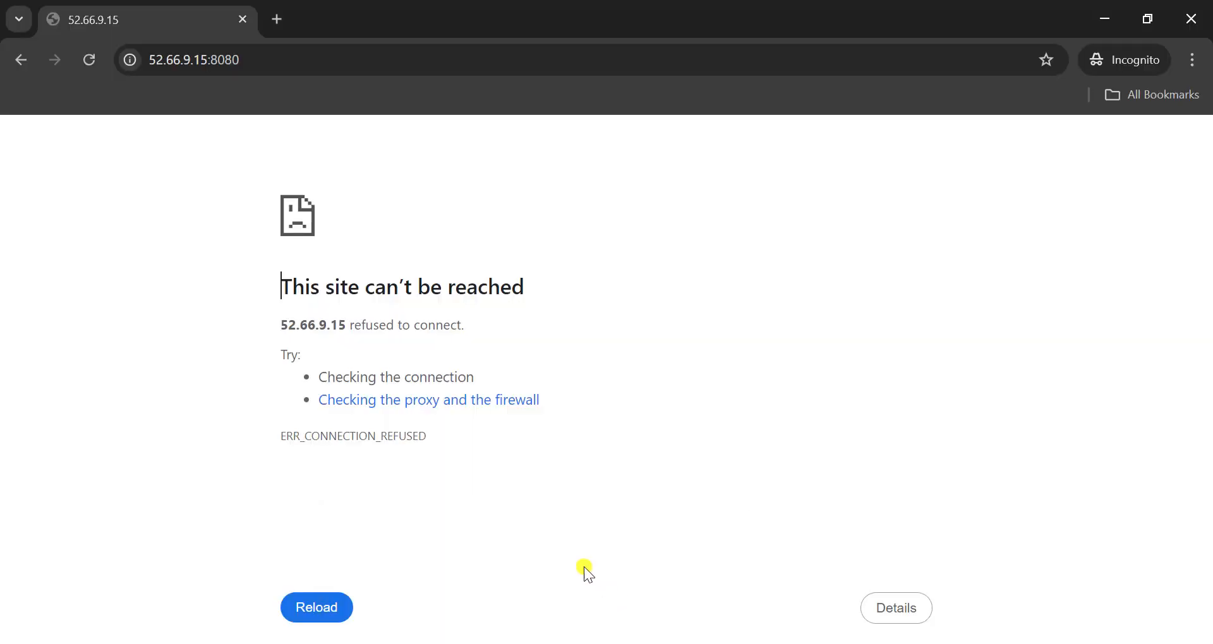
pyautogui.click(91, 61)
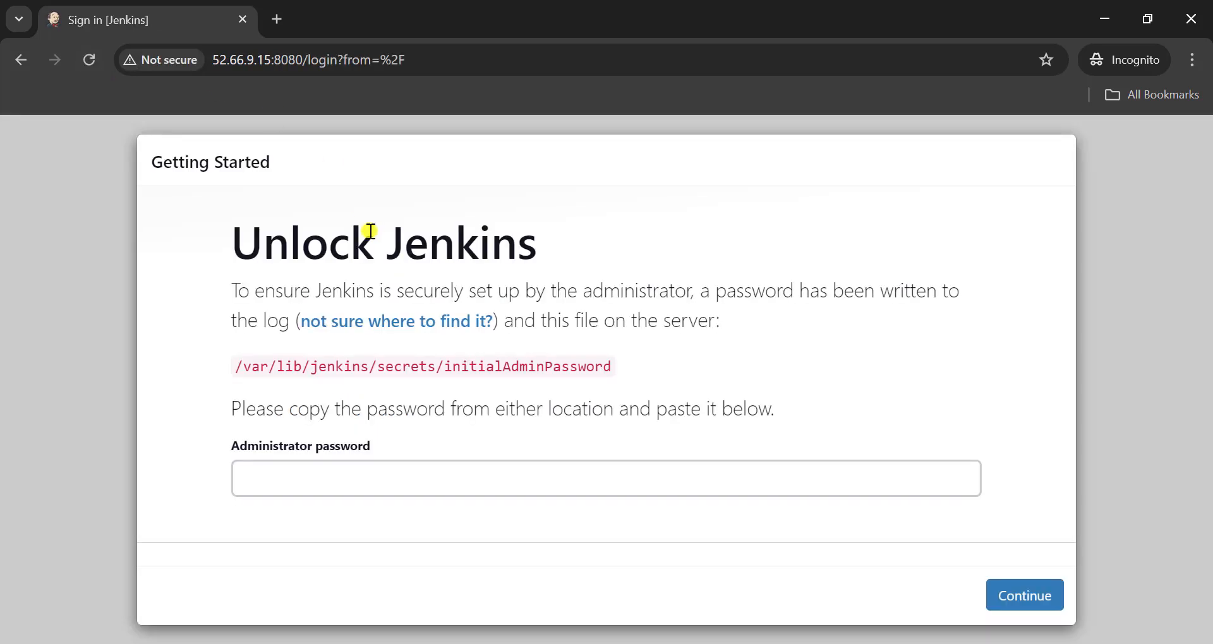
pyautogui.click(342, 477)
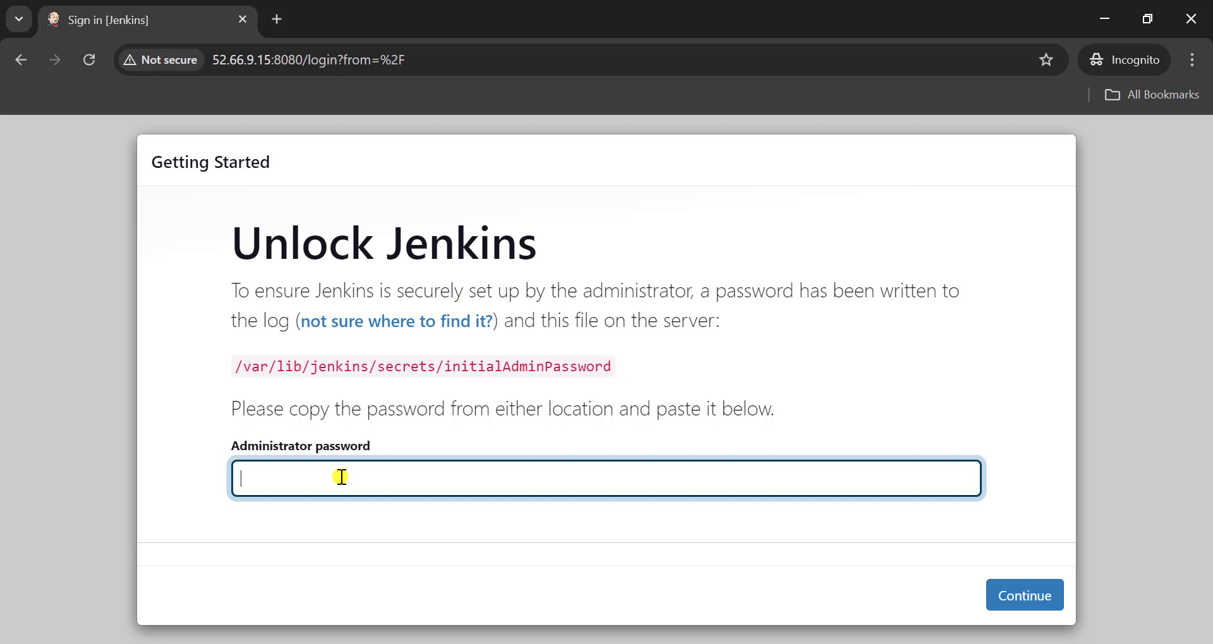
# - Copy the initialAdminPassword file path from the Unlock Jenkins page and display that file in PowerShell with sudo cat
pyautogui.moveTo(236, 365); pyautogui.dragTo(642, 381)
pyautogui.press('super+c')
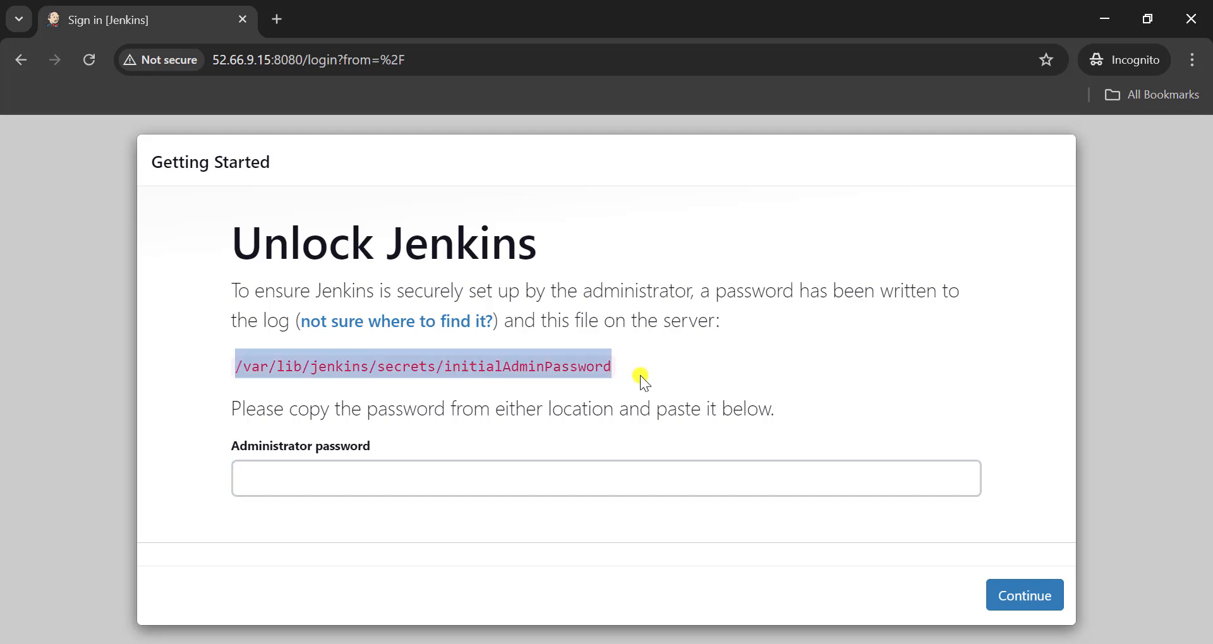
pyautogui.click(616, 643)
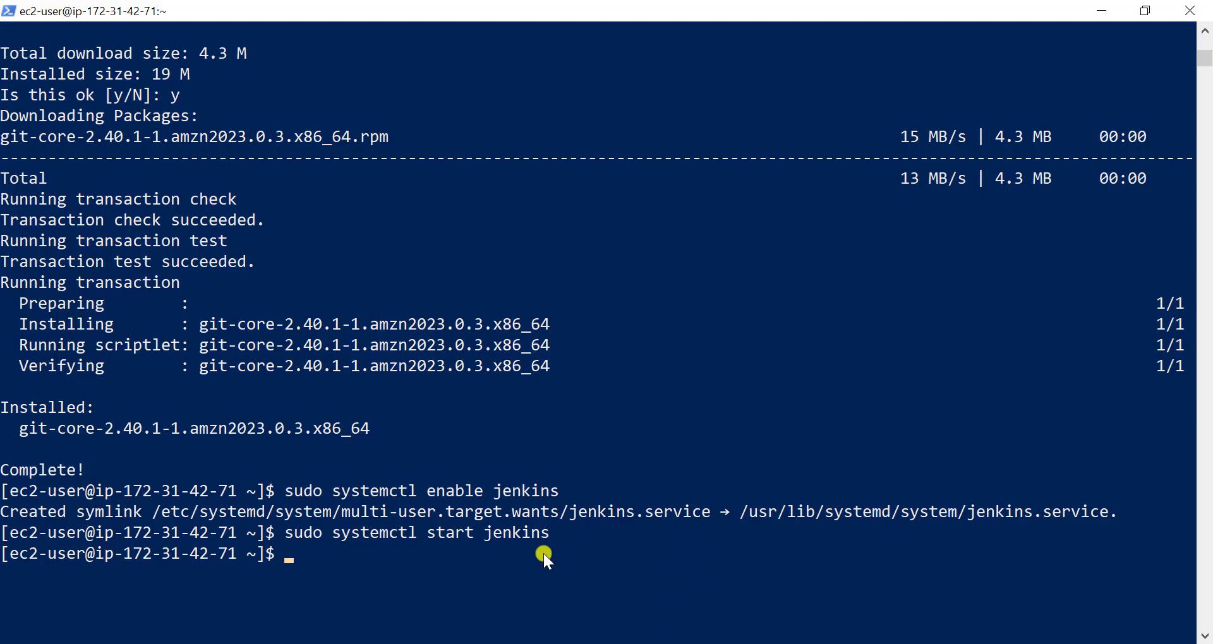
pyautogui.write('sudo cat')
pyautogui.rightClick(543, 554)
pyautogui.press('Return')
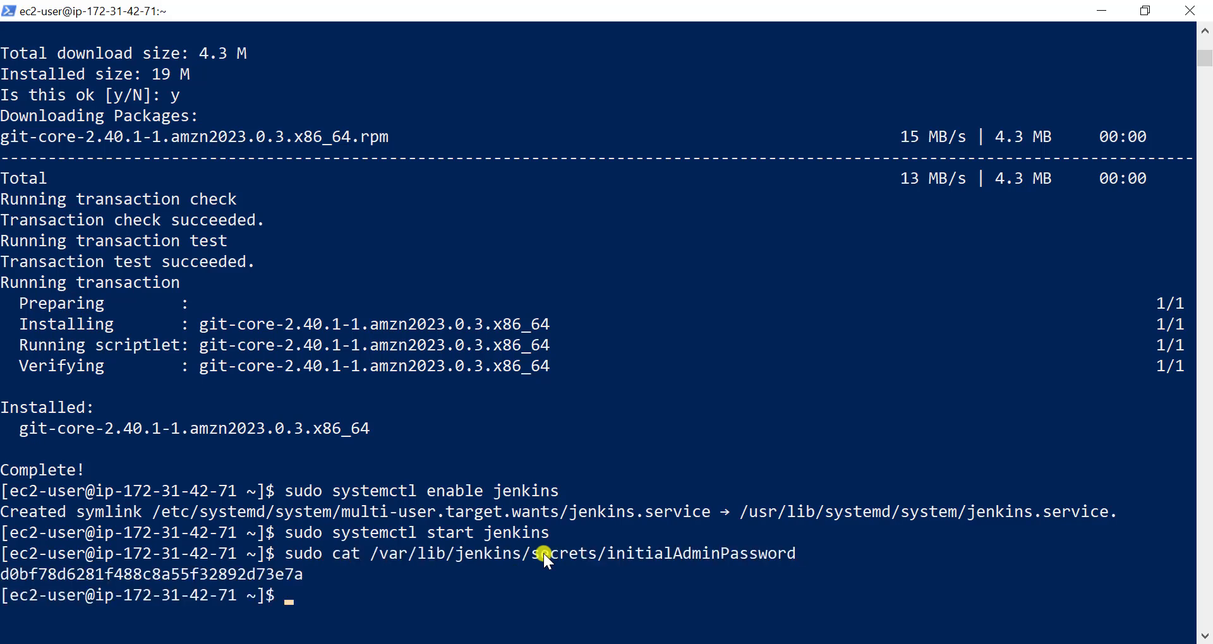
# - Copy the initial admin password from PowerShell, unlock Jenkins with it in Chrome, and install the suggested plugins
pyautogui.moveTo(306, 574); pyautogui.dragTo(111, 572)
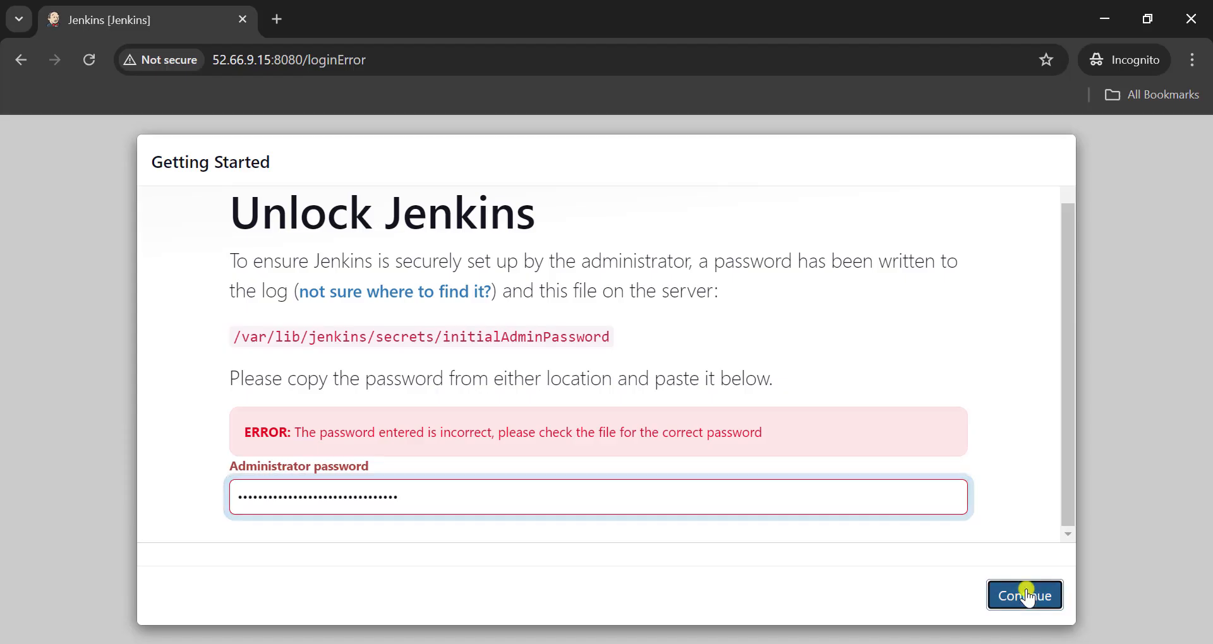
pyautogui.click(1025, 594)
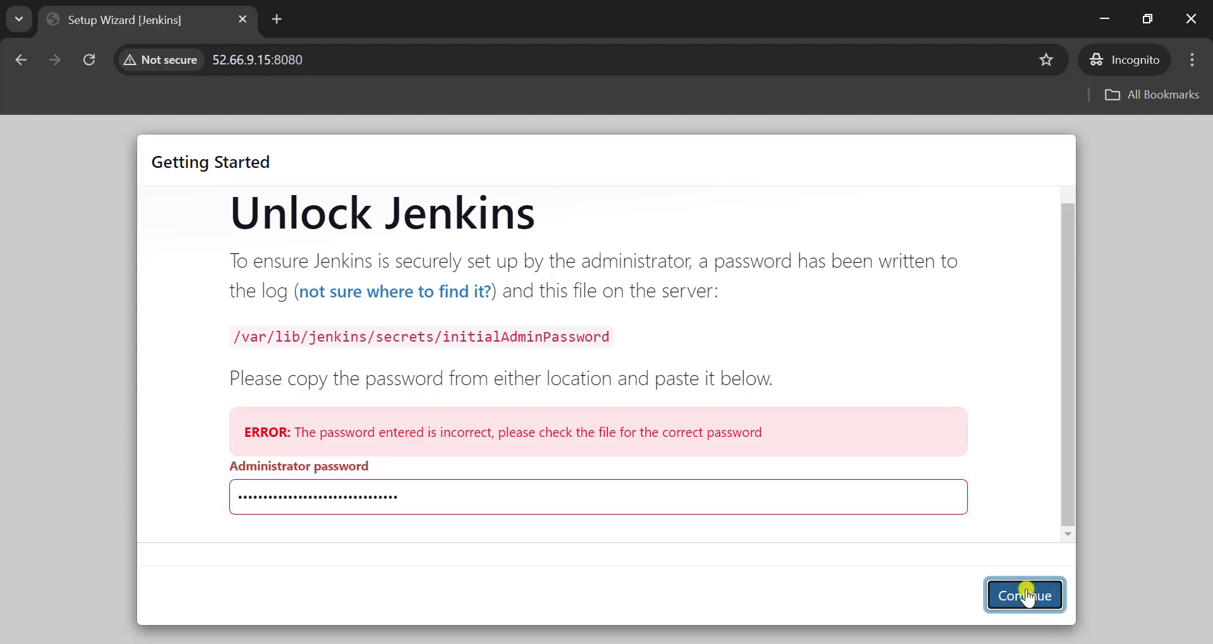
pyautogui.click(387, 370)
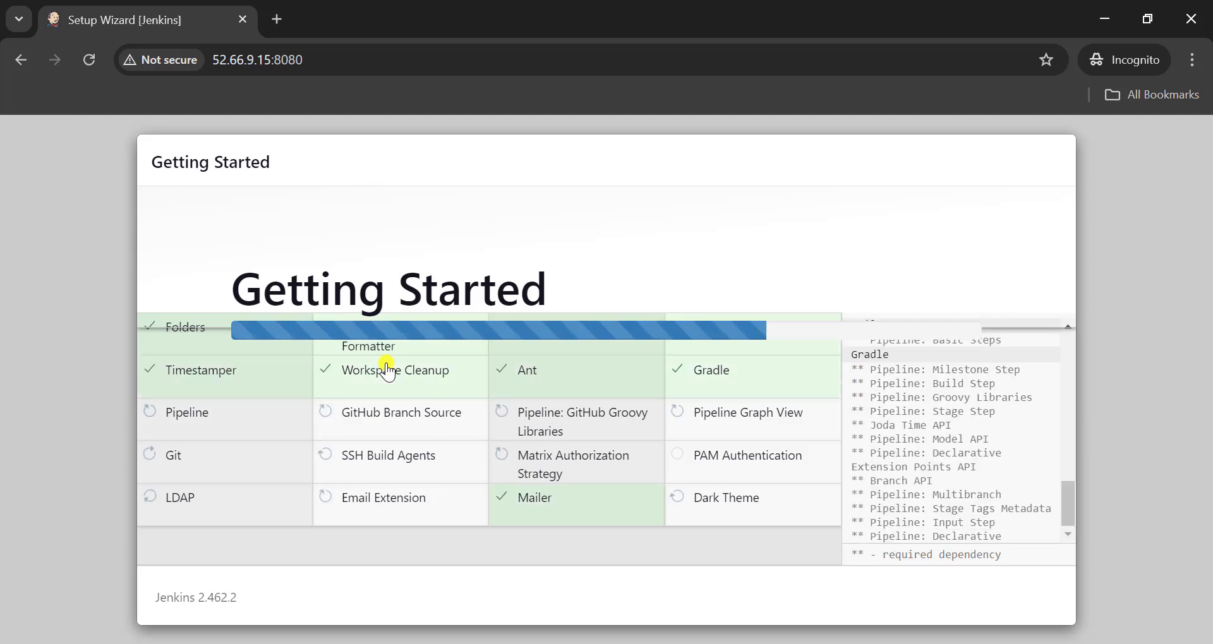
# - Enter autouser1 as the first admin user's username and fill in the password and its confirmation
pyautogui.write('autous')
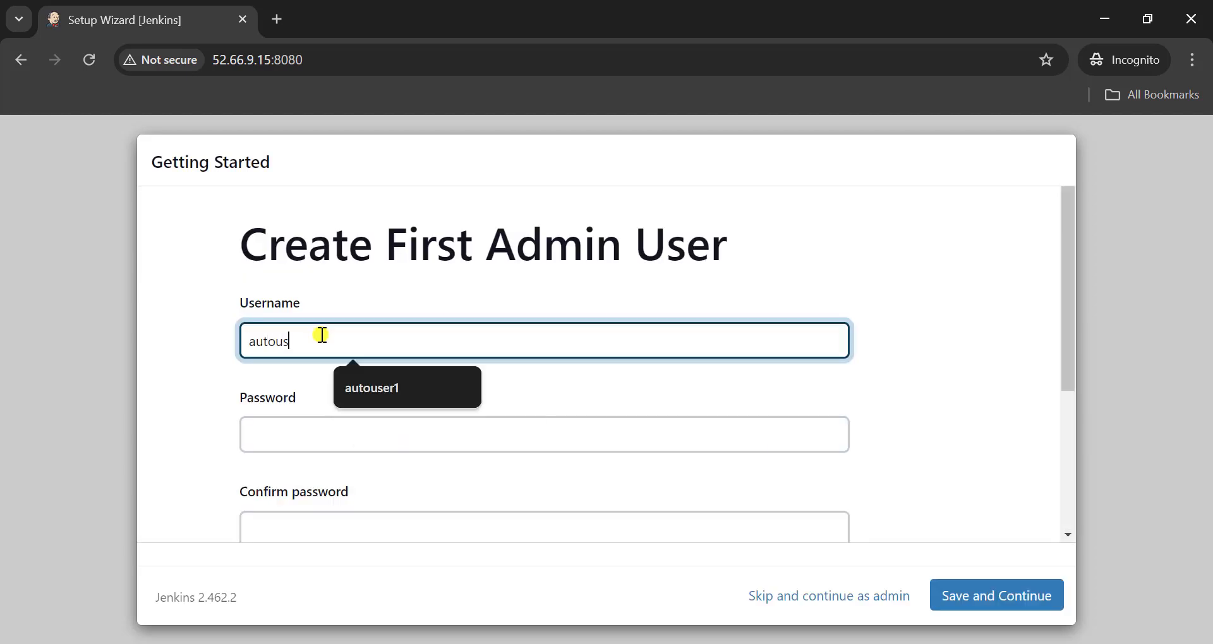
pyautogui.write('er1')
pyautogui.click(366, 388)
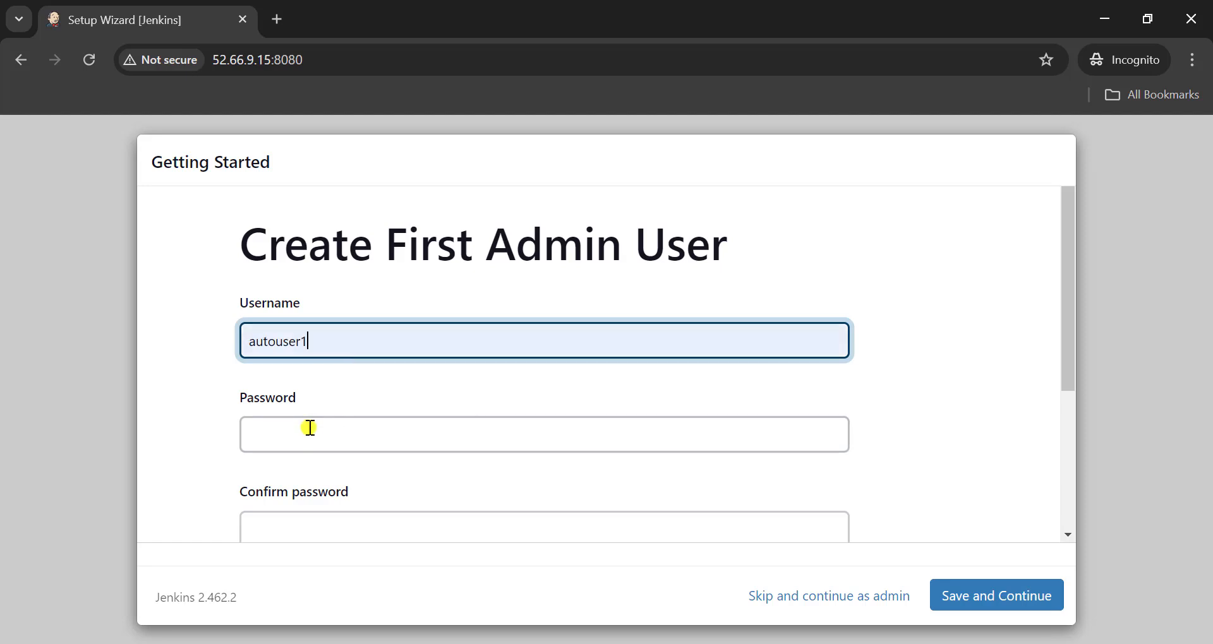
pyautogui.click(306, 430)
pyautogui.write('a')
pyautogui.scroll(-1, 306, 430)
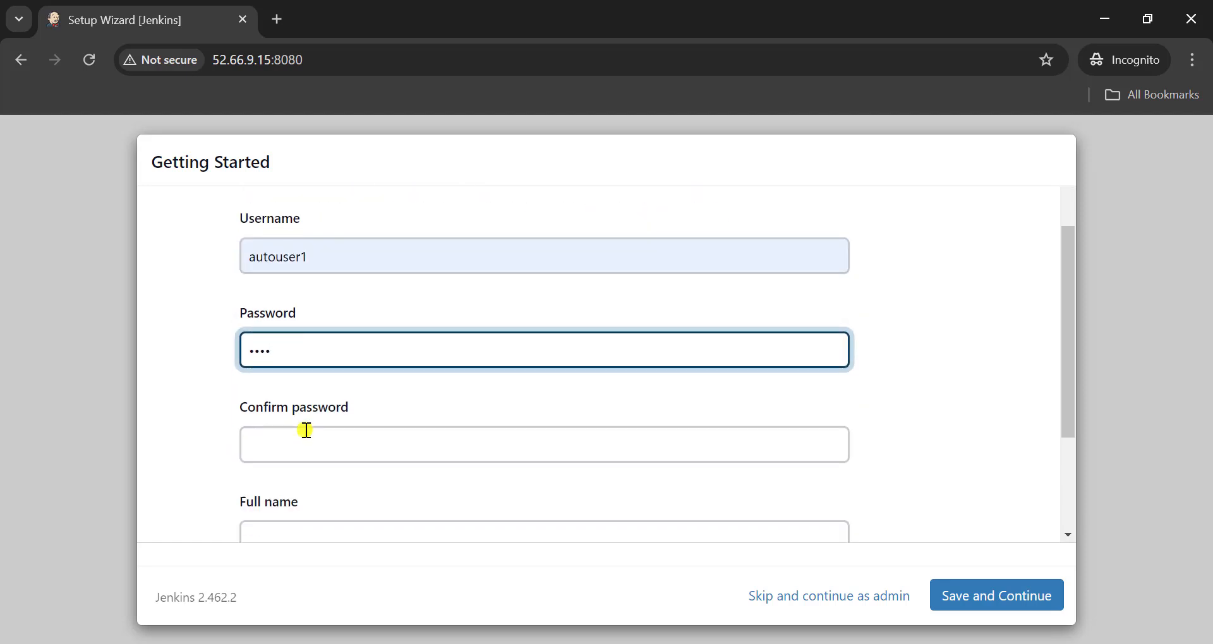
pyautogui.click(306, 430)
pyautogui.write('a')
pyautogui.scroll(-1, 307, 430)
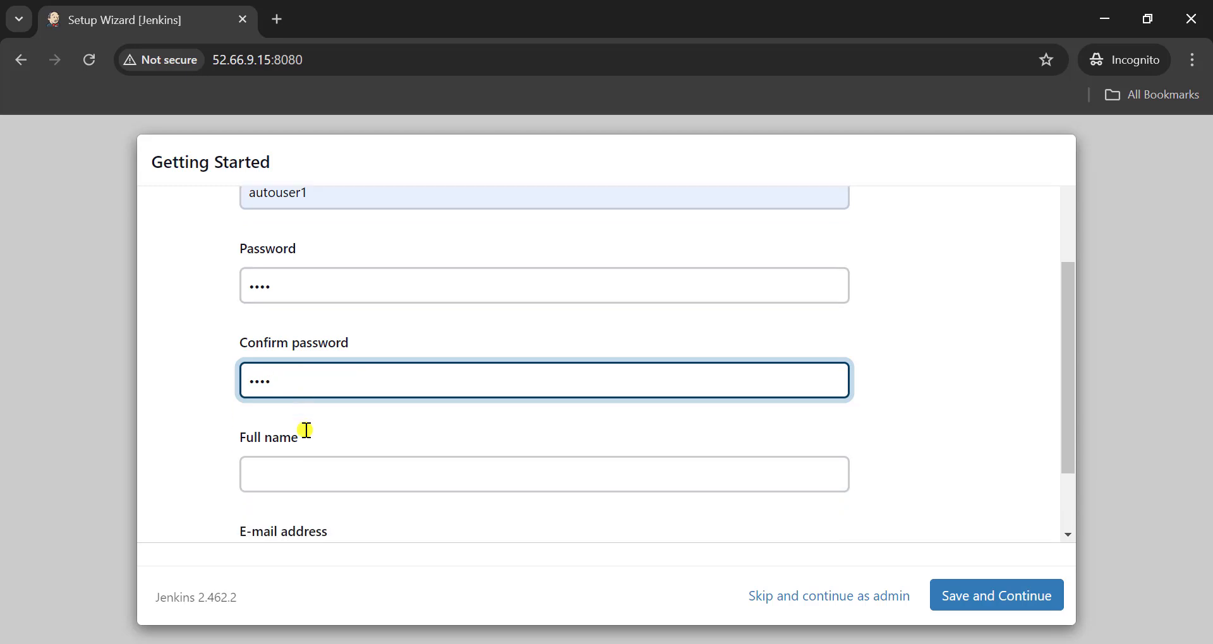
# - Fill in the first admin user's full name and e-mail address
pyautogui.click(295, 461)
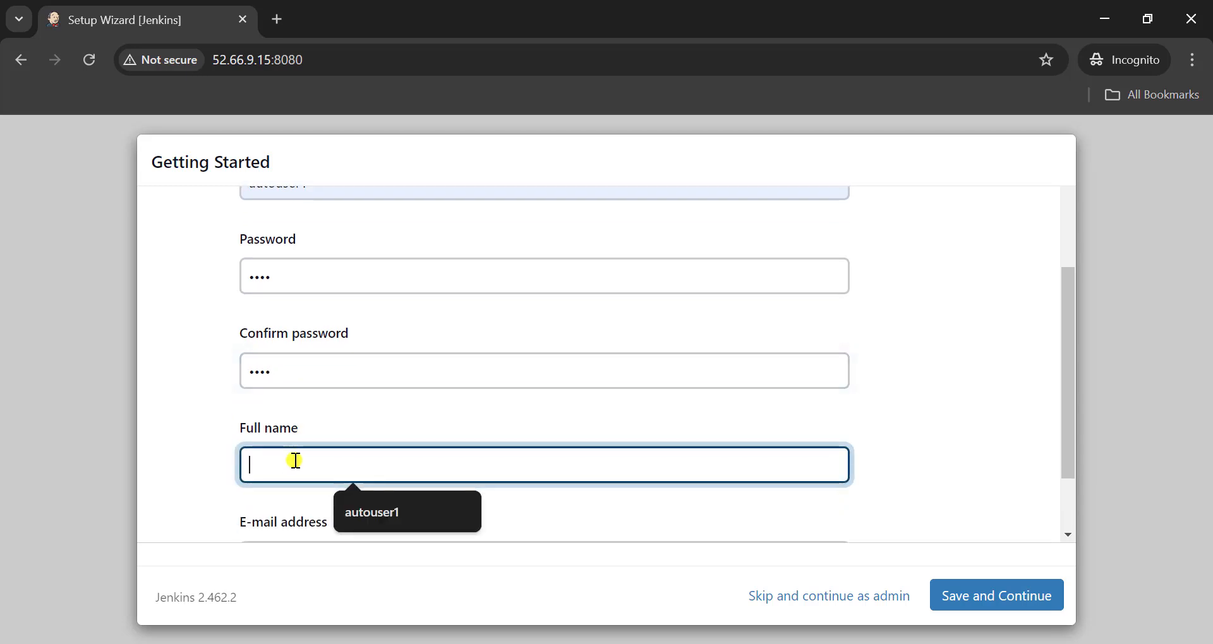
pyautogui.click(360, 510)
pyautogui.scroll(-1, 360, 511)
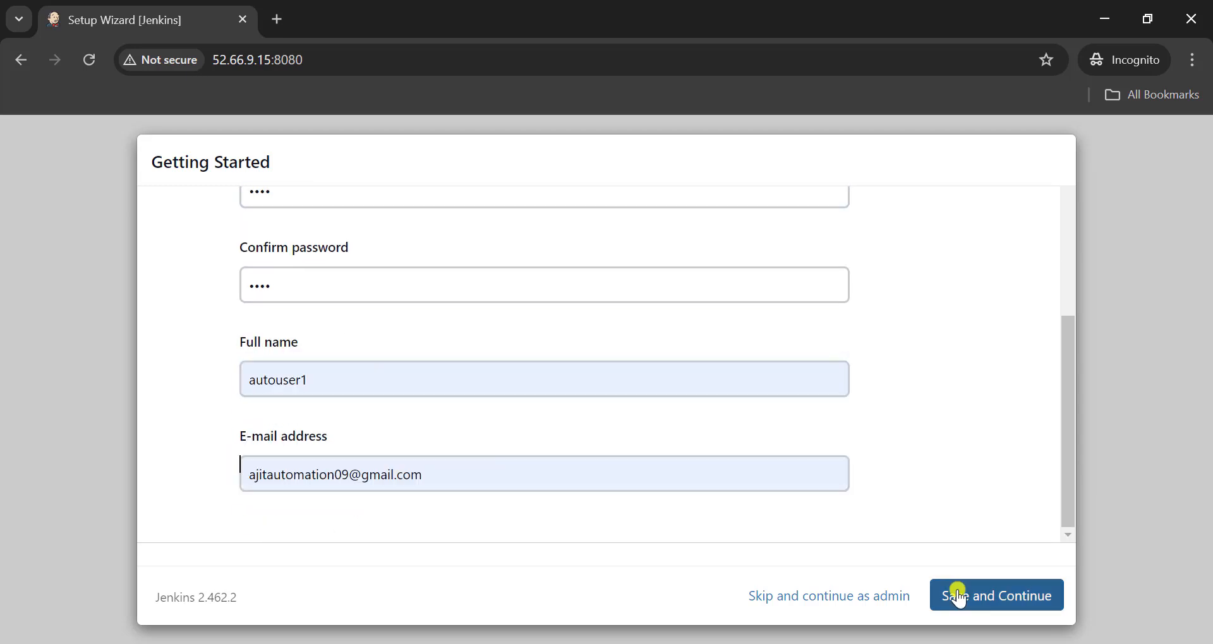
pyautogui.click(958, 596)
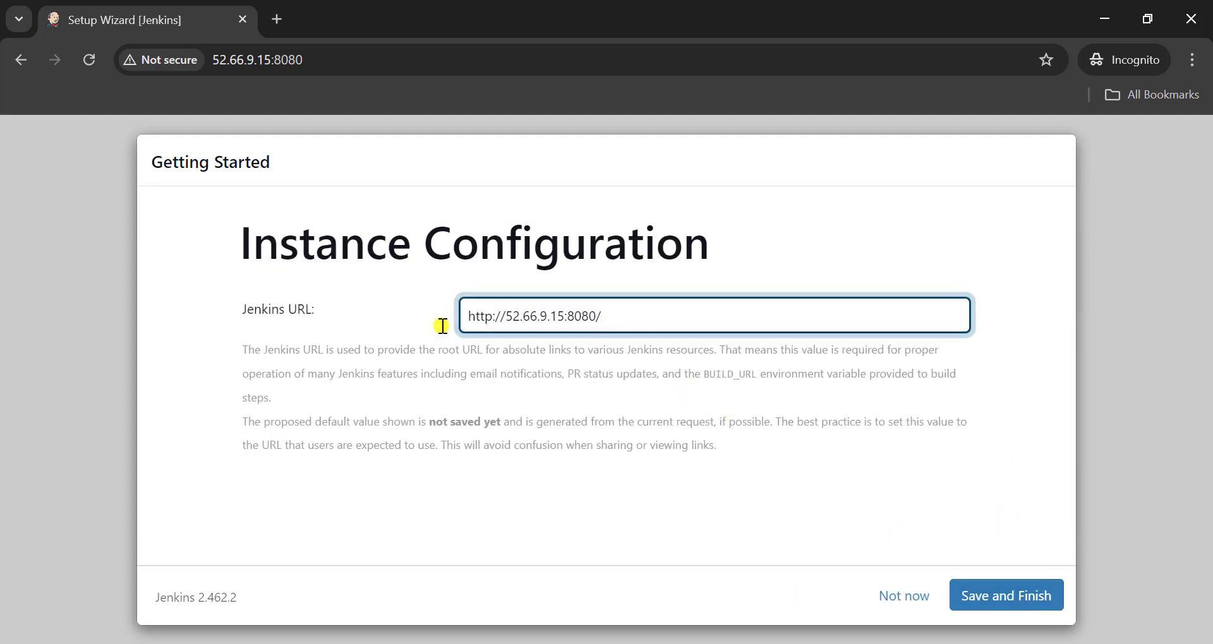
pyautogui.click(1014, 591)
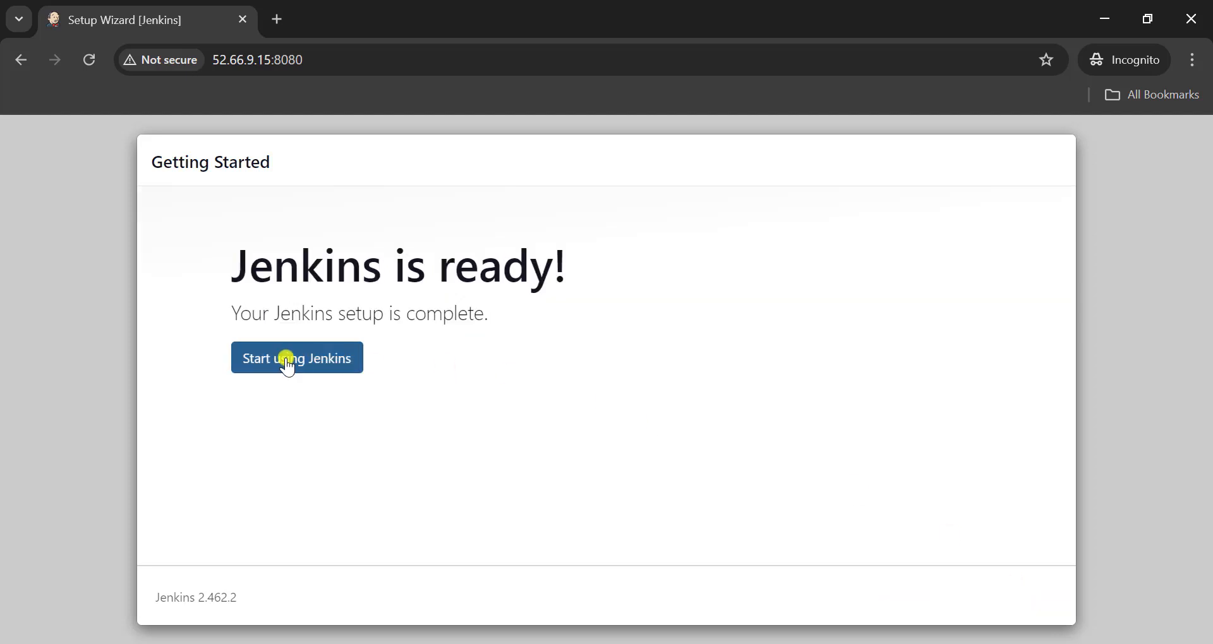
pyautogui.click(286, 359)
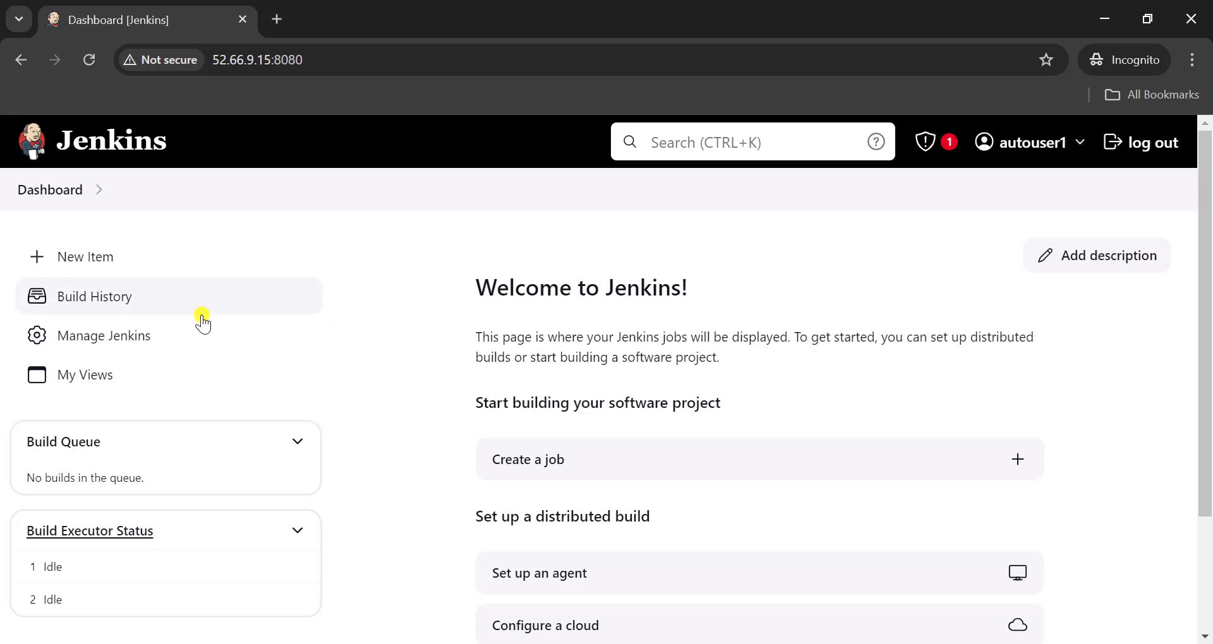
# - Open the Tools configuration page under Manage Jenkins
pyautogui.click(131, 340)
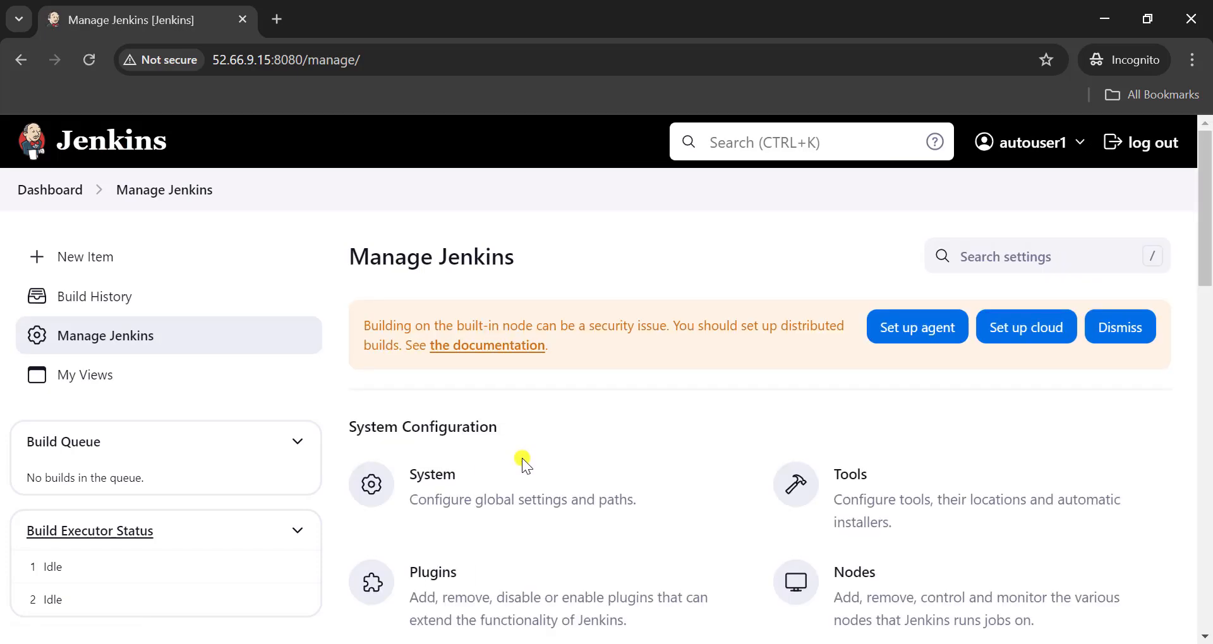
pyautogui.scroll(-2, 624, 457)
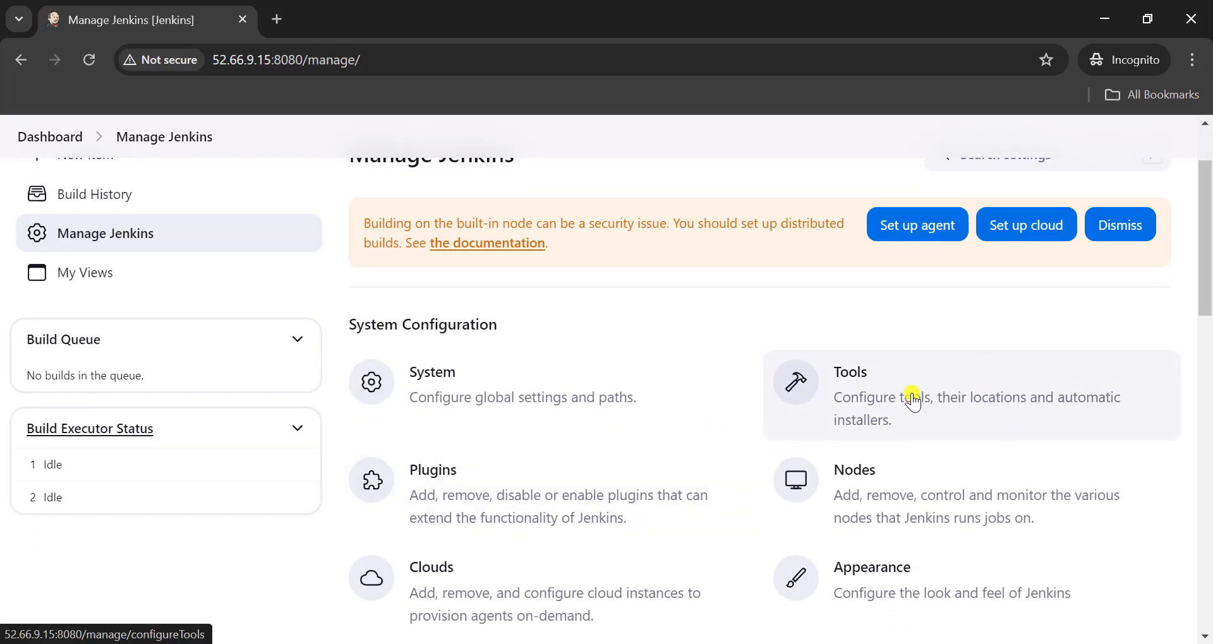
pyautogui.click(854, 414)
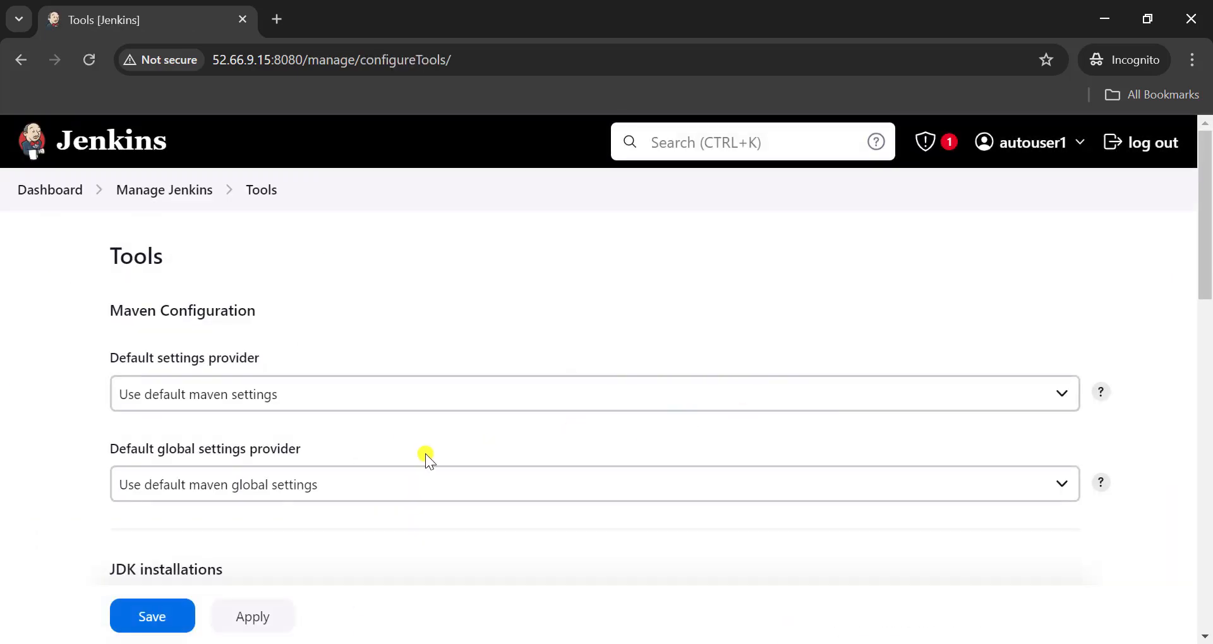
# - Add a JDK installation with the name JAVA_HOME
pyautogui.scroll(-3, 426, 454)
pyautogui.scroll(-4, 426, 454)
pyautogui.scroll(5, 426, 454)
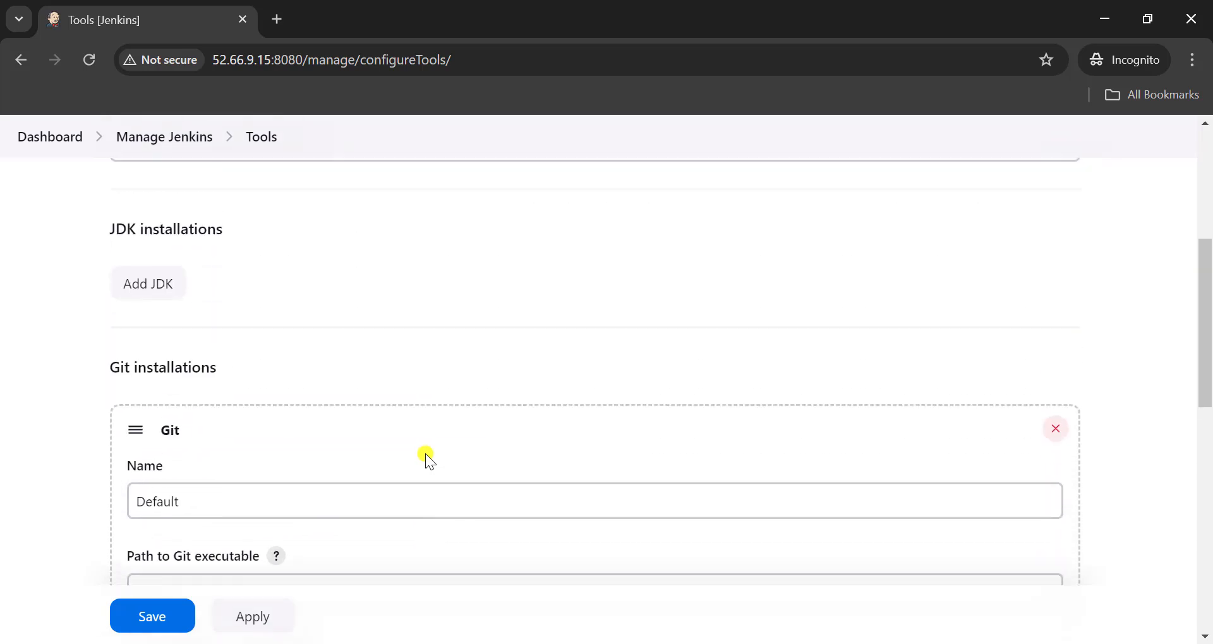
pyautogui.click(162, 415)
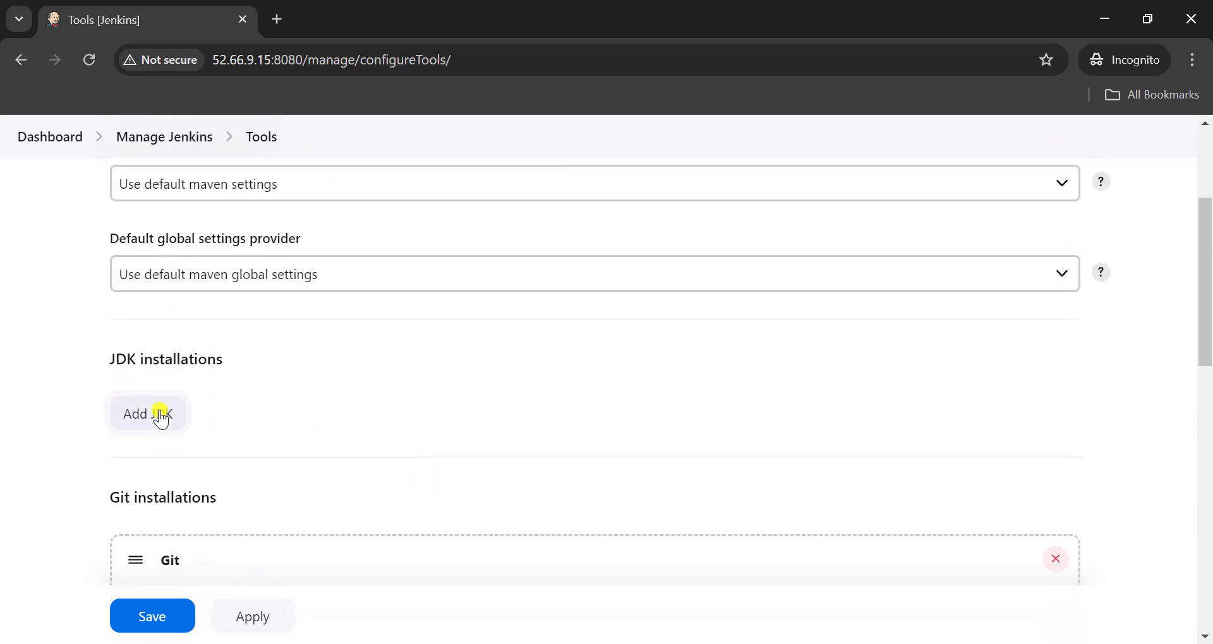
pyautogui.scroll(-4, 354, 430)
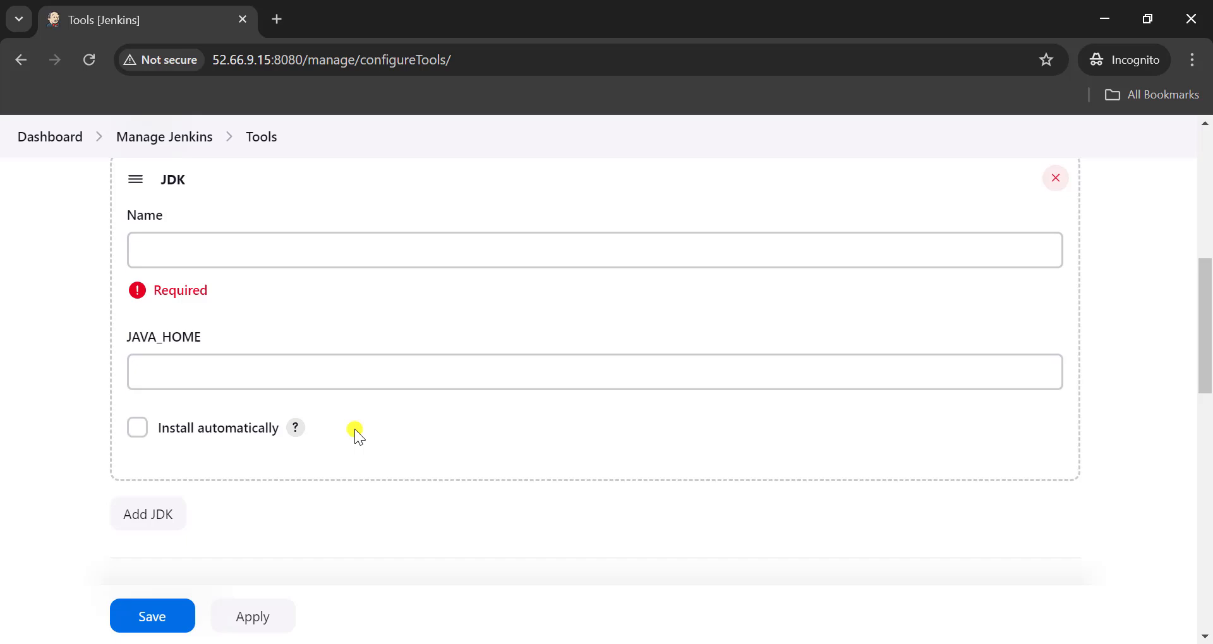
pyautogui.click(171, 251)
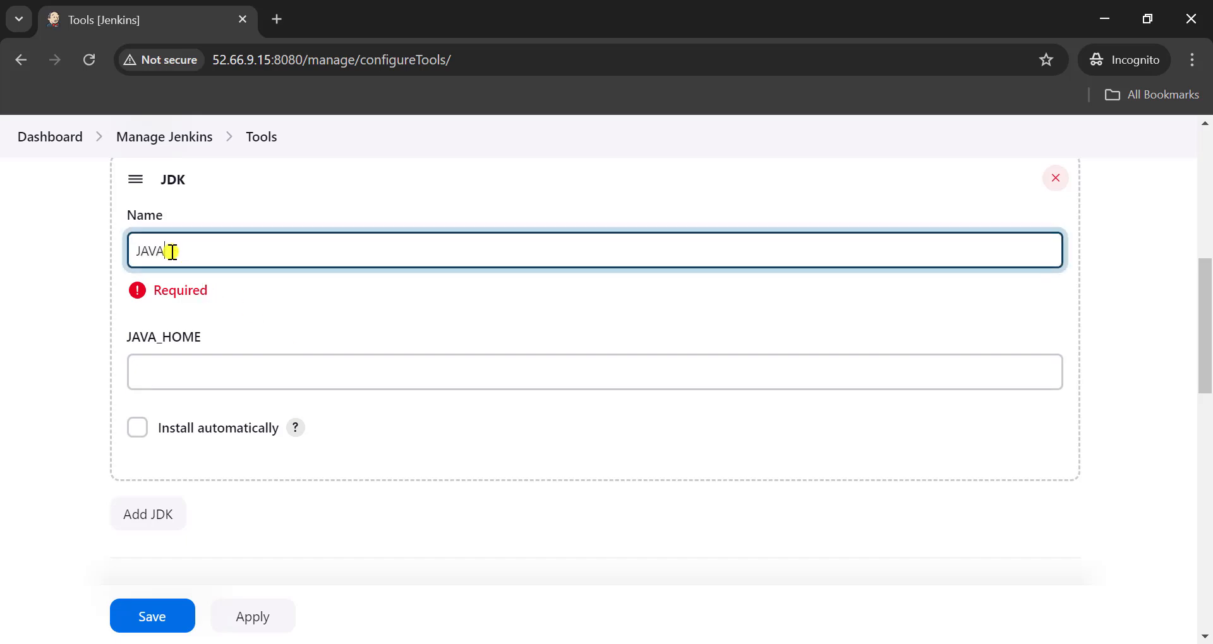
pyautogui.write('JAVA_HOME')
pyautogui.click(660, 555)
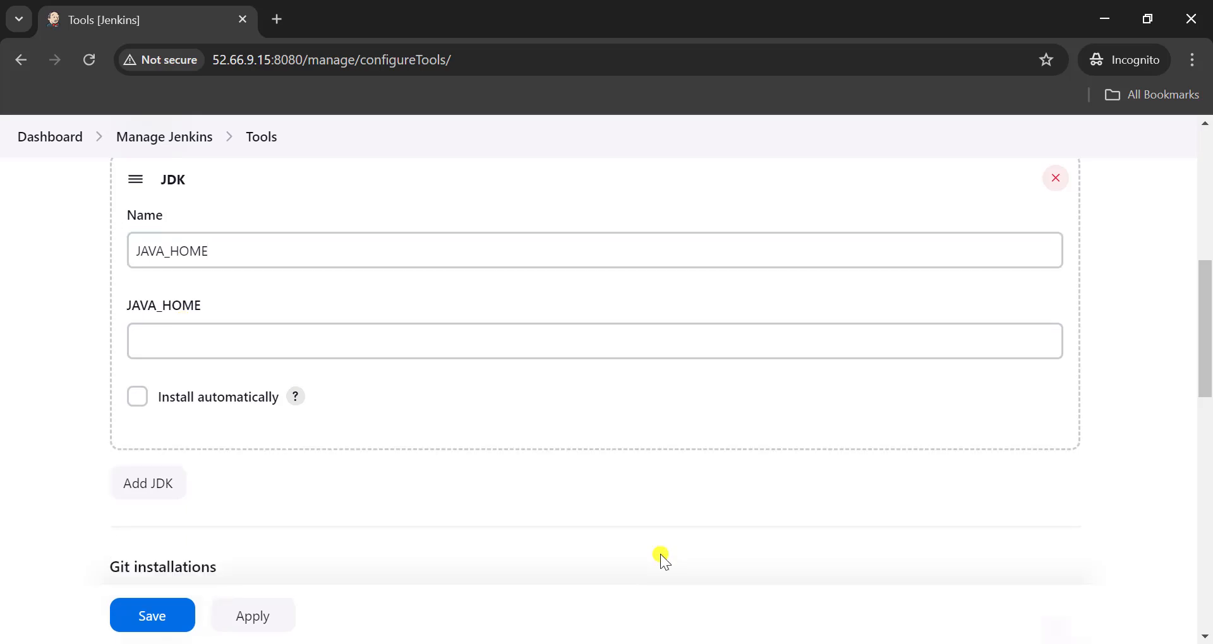
# - Switch to the PowerShell session, change to /usr with cd /usr, and list its contents with ls
pyautogui.hotkey('alt', 'Tab')
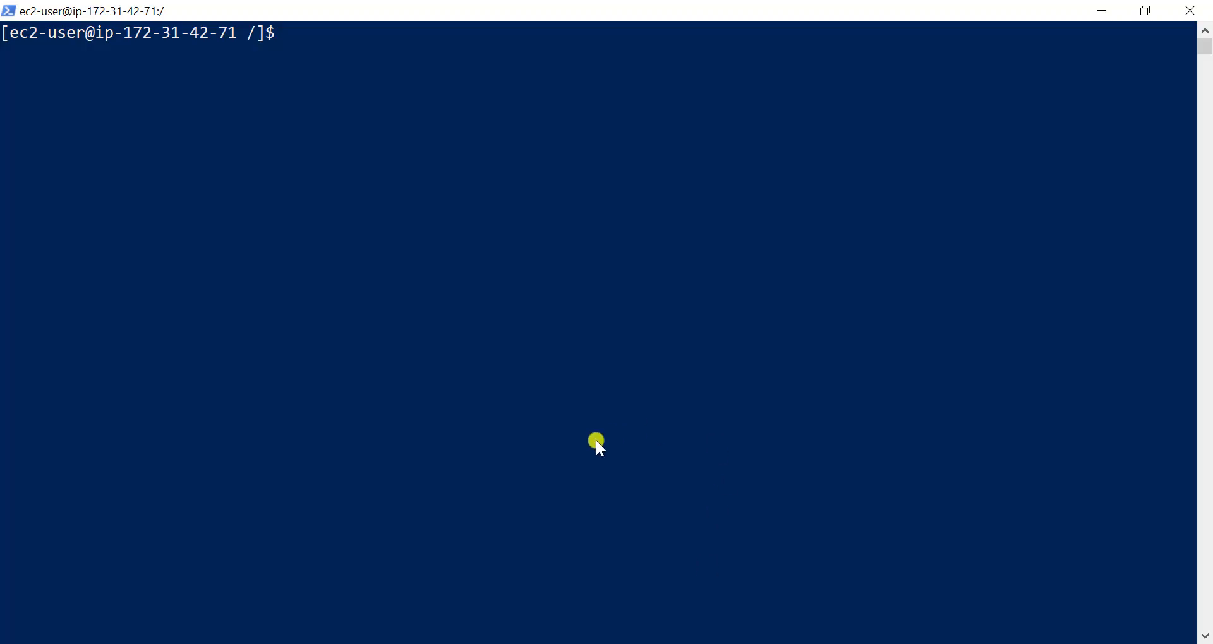
pyautogui.write('cd /usr')
pyautogui.press('Return')
pyautogui.write('ls')
pyautogui.press('Return')
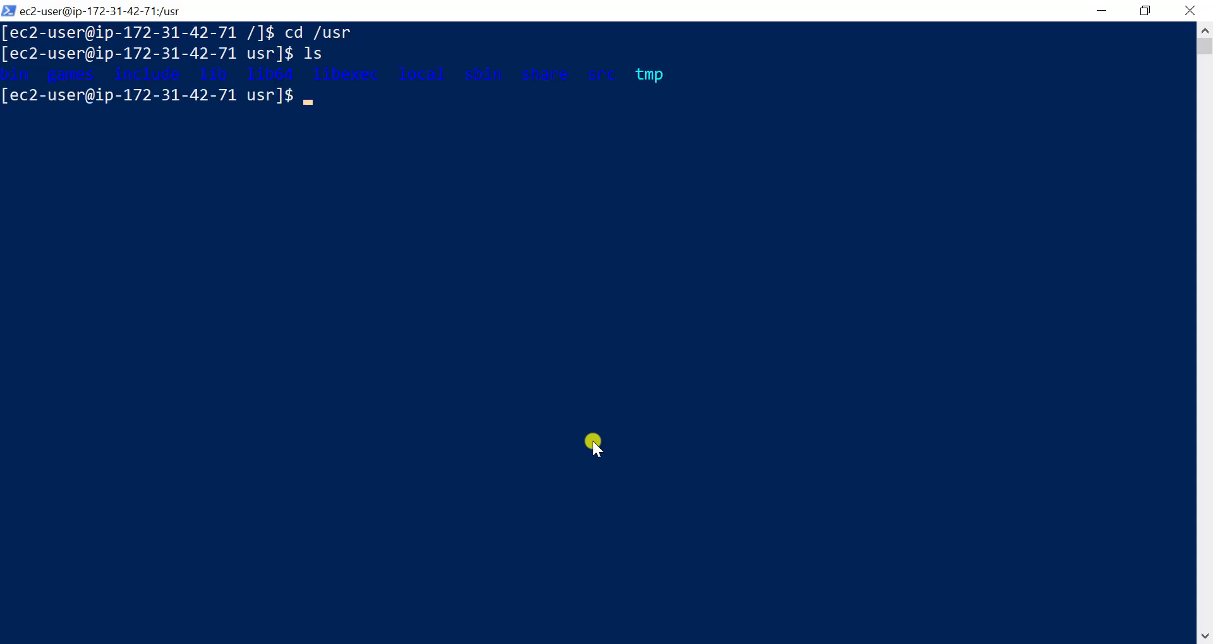
# - Change into the lib directory with cd lib and list its contents with ls
pyautogui.write('cd lib')
pyautogui.press('Return')
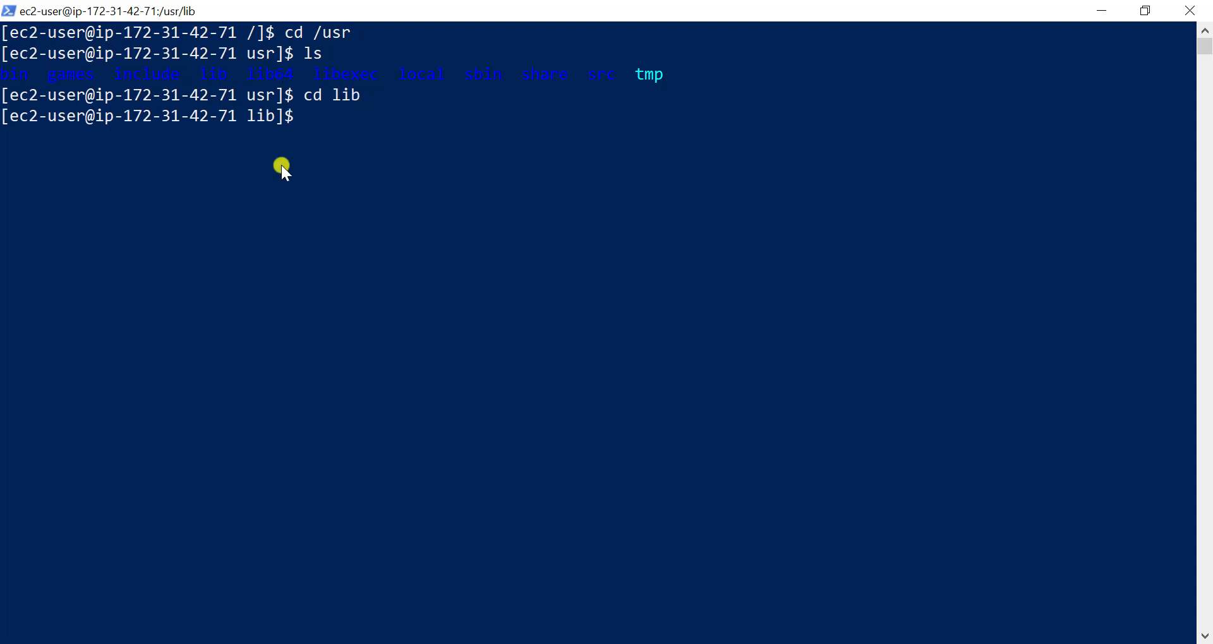
pyautogui.write('ls')
pyautogui.press('Return')
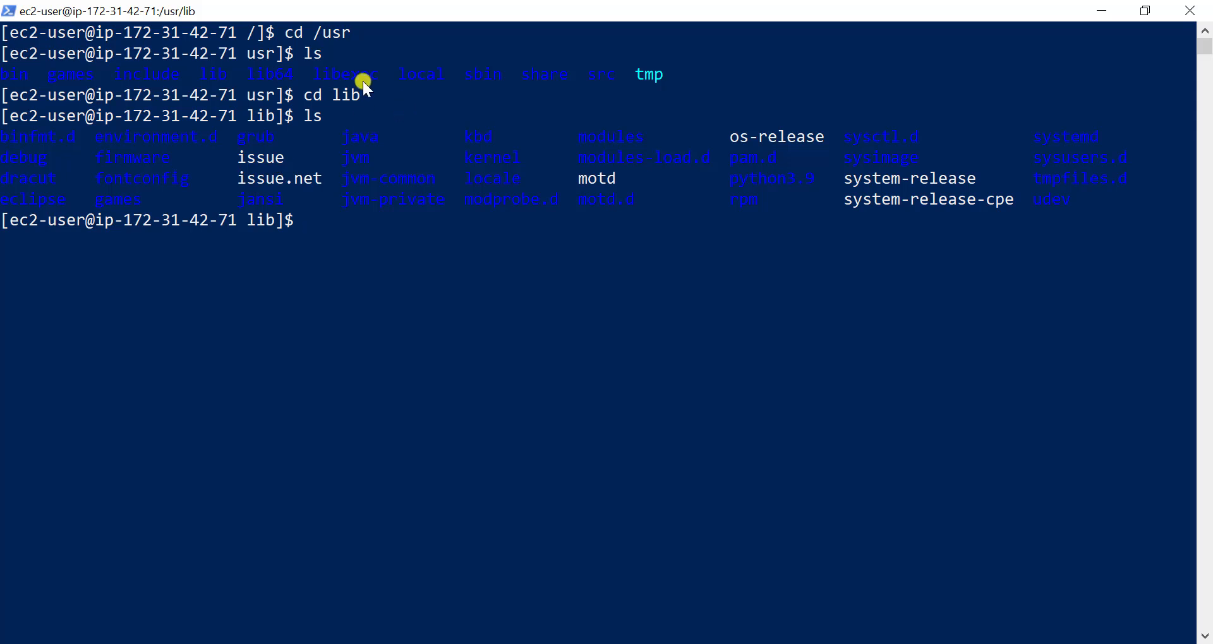
# - Change into the jvm directory with cd jvm and list the installed Java directories with ls
pyautogui.write('cd jvm')
pyautogui.press('Return')
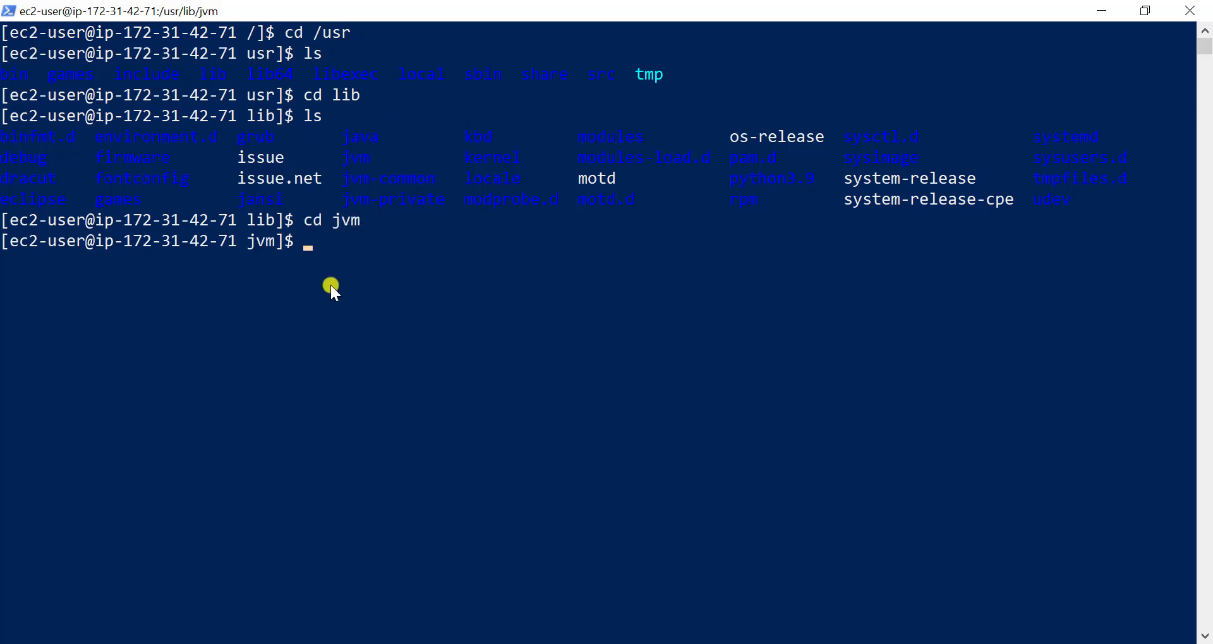
pyautogui.write('ls')
pyautogui.press('Return')
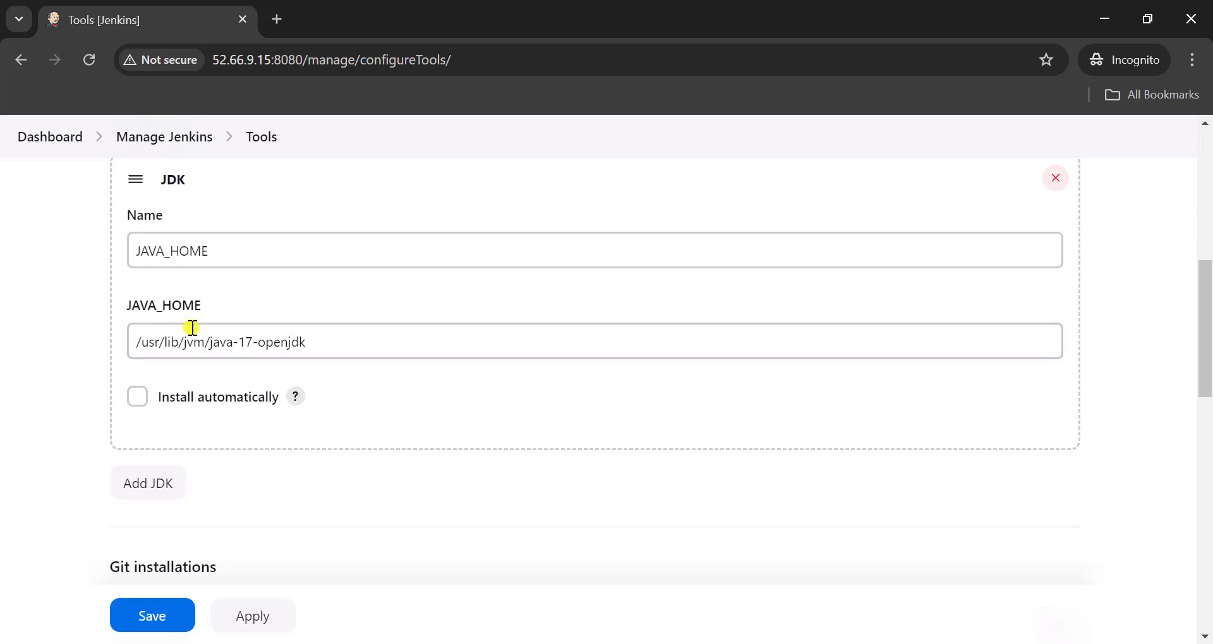
# - On the Jenkins Tools page, add a Maven installation with the name MAVEN_HOME
pyautogui.scroll(-6, 189, 341)
pyautogui.scroll(-1, 187, 371)
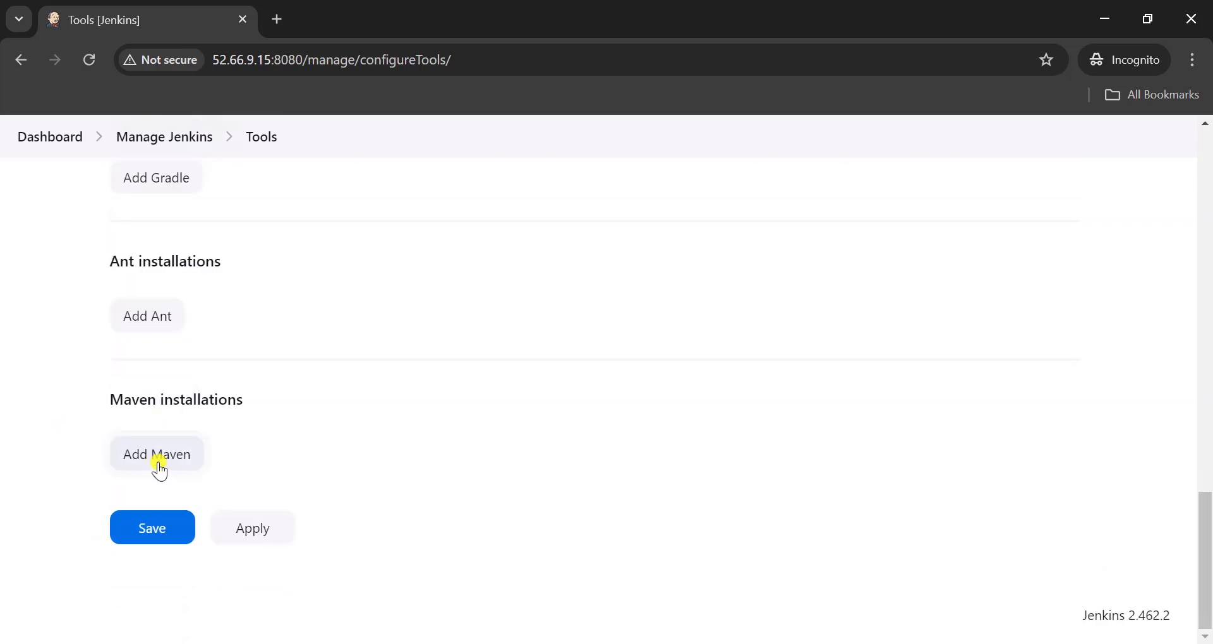
pyautogui.click(157, 464)
pyautogui.scroll(-1, 206, 501)
pyautogui.scroll(-1, 203, 513)
pyautogui.click(182, 474)
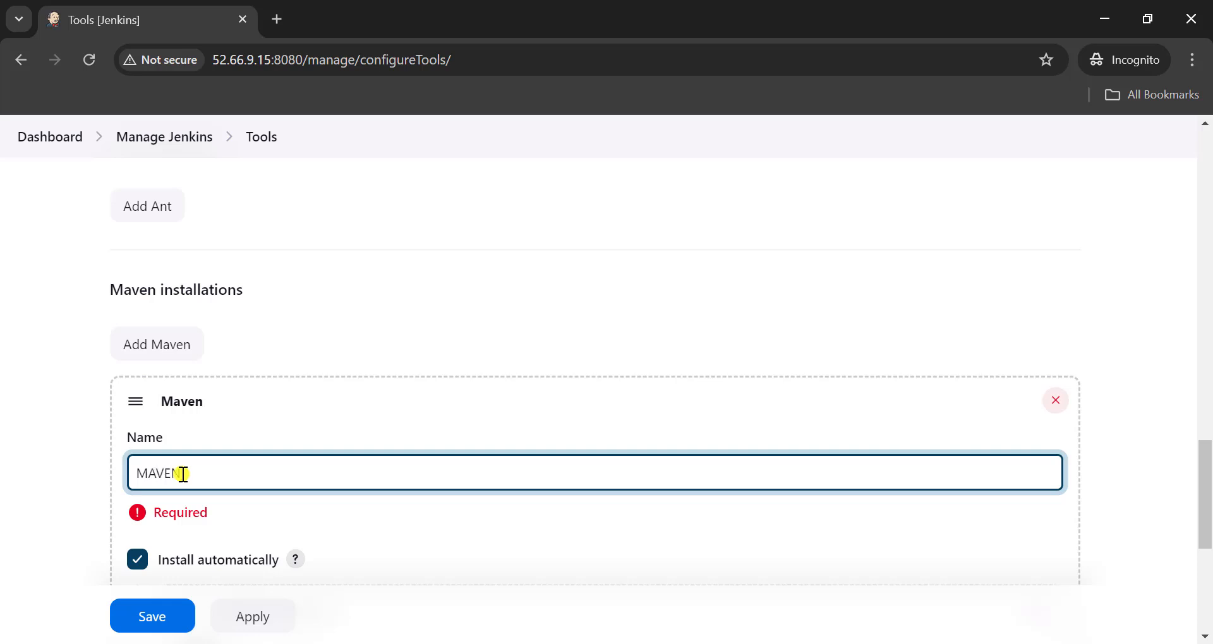
pyautogui.write('MAVEN_HOME')
pyautogui.scroll(-2, 238, 502)
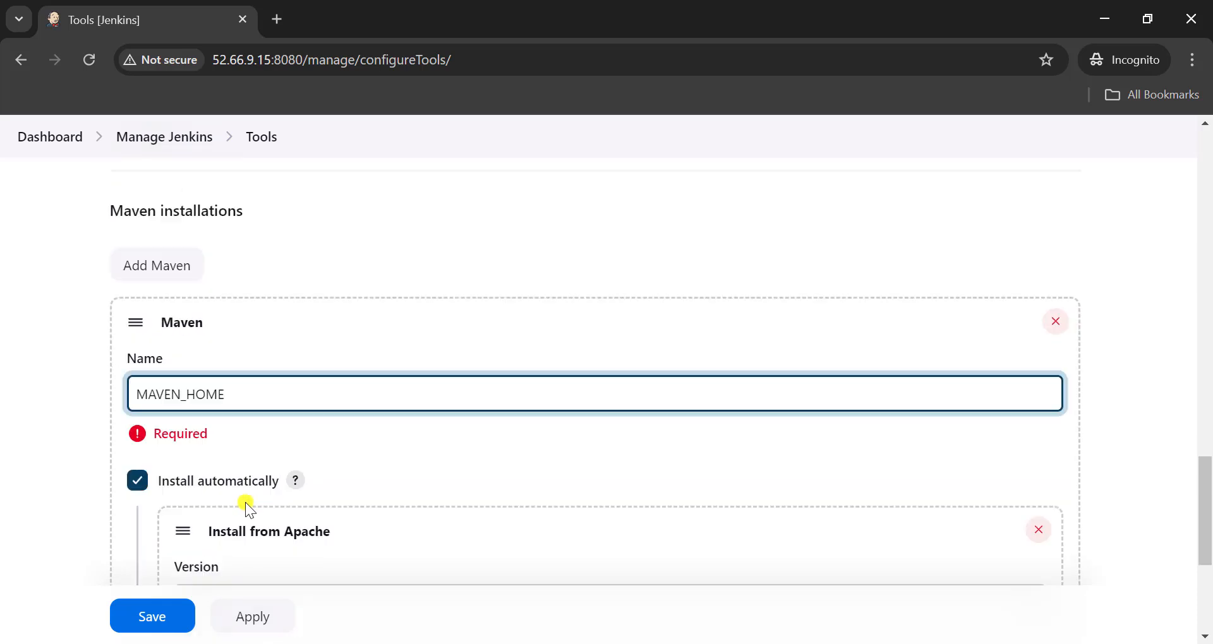
pyautogui.click(146, 448)
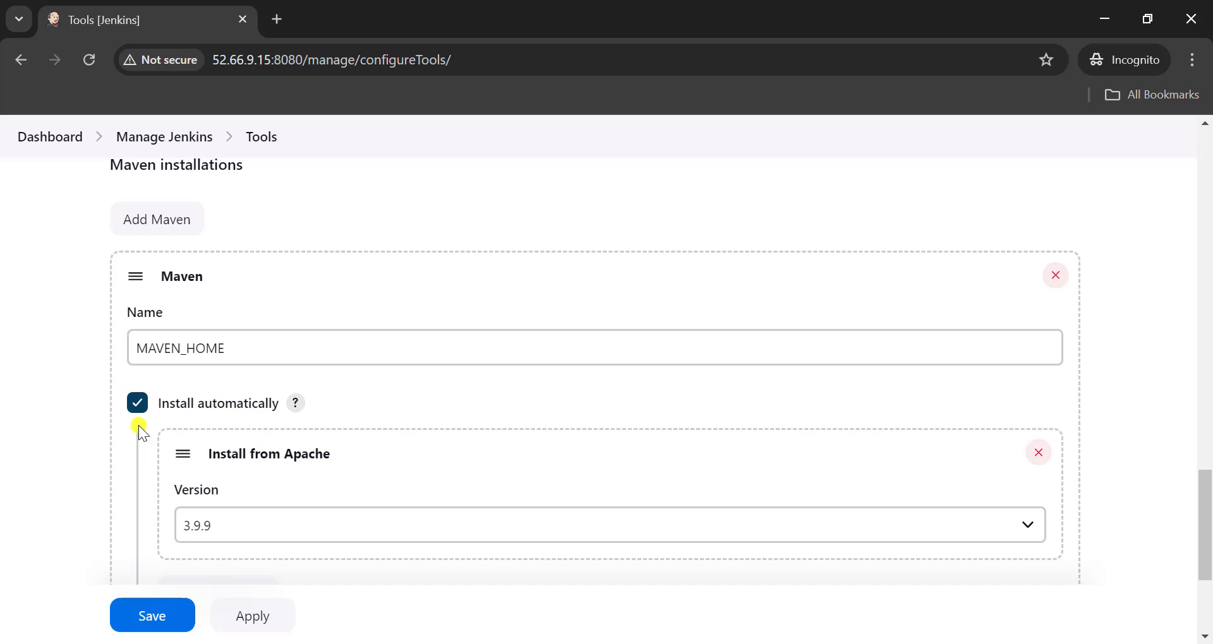
# - Turn off Install automatically for the Maven installation and place the cursor in its MAVEN_HOME path field
pyautogui.click(138, 406)
pyautogui.scroll(-2, 208, 377)
pyautogui.click(190, 310)
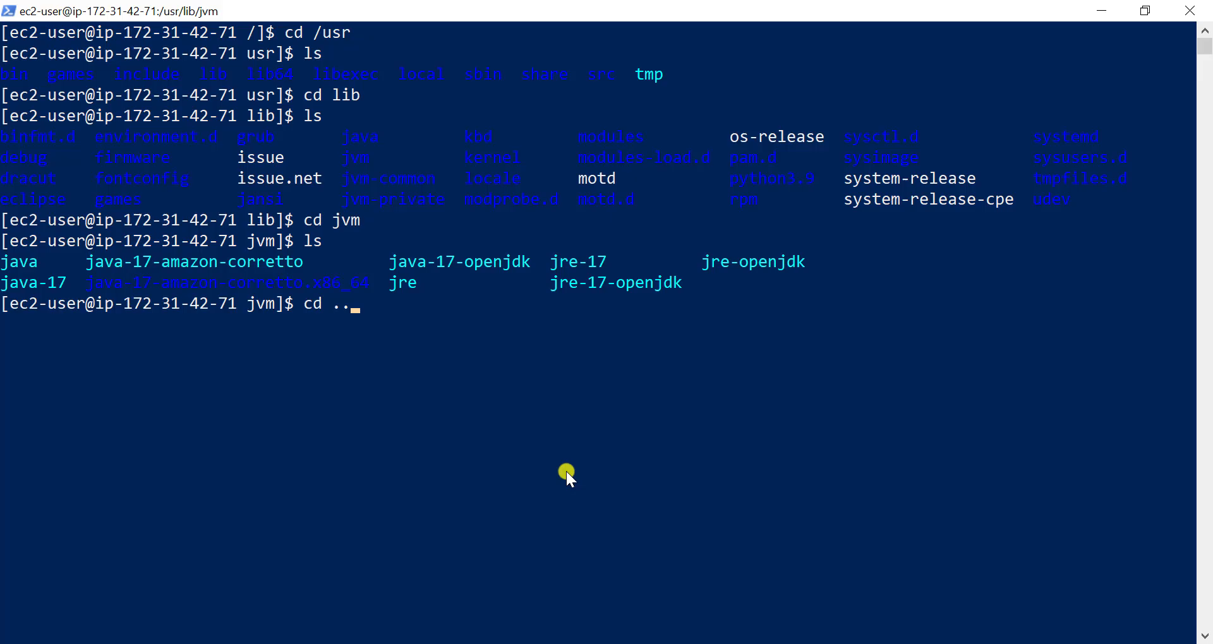
# - In the PowerShell session, go back up to /usr by running cd .. twice and list its contents with ls
pyautogui.press('Return')
pyautogui.write('c')
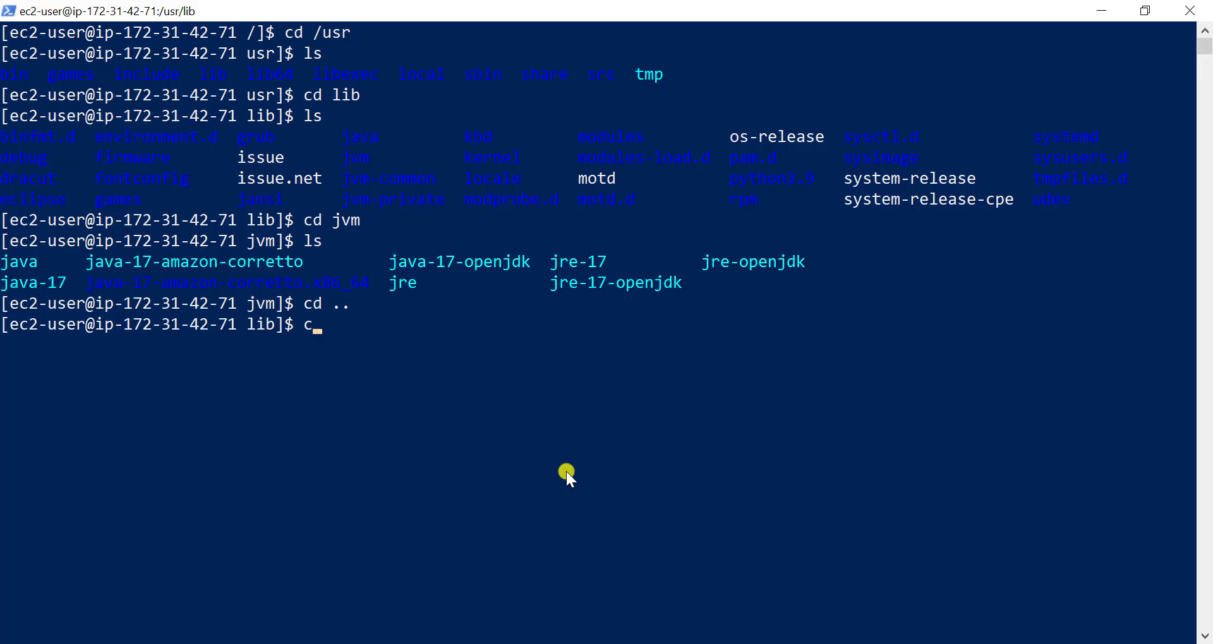
pyautogui.write('d ..')
pyautogui.press('Return')
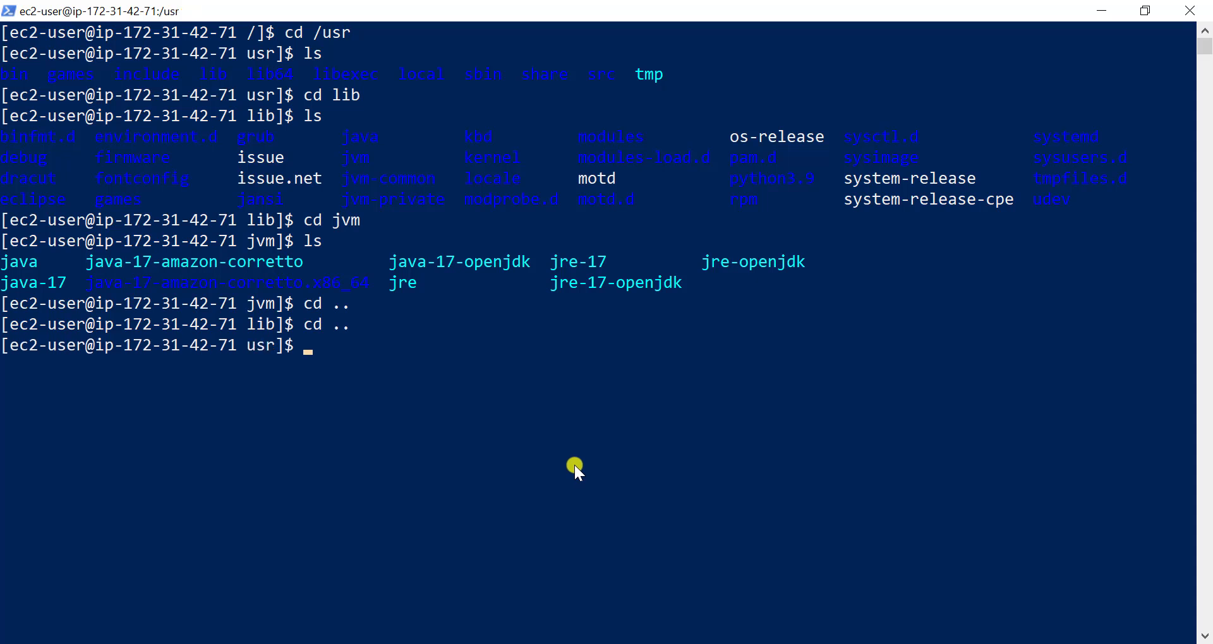
pyautogui.write('ls')
pyautogui.press('Return')
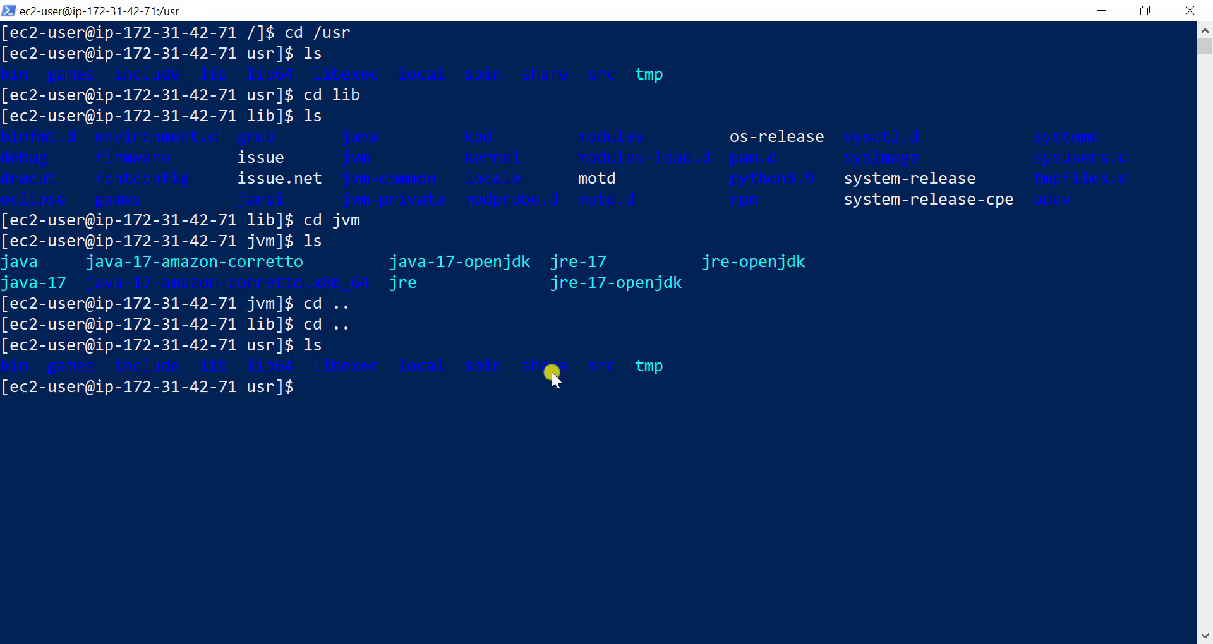
# - Change into the share directory with cd share/ and list its contents with ls
pyautogui.write('cd share/')
pyautogui.press('Return')
pyautogui.write('ls')
pyautogui.press('Return')
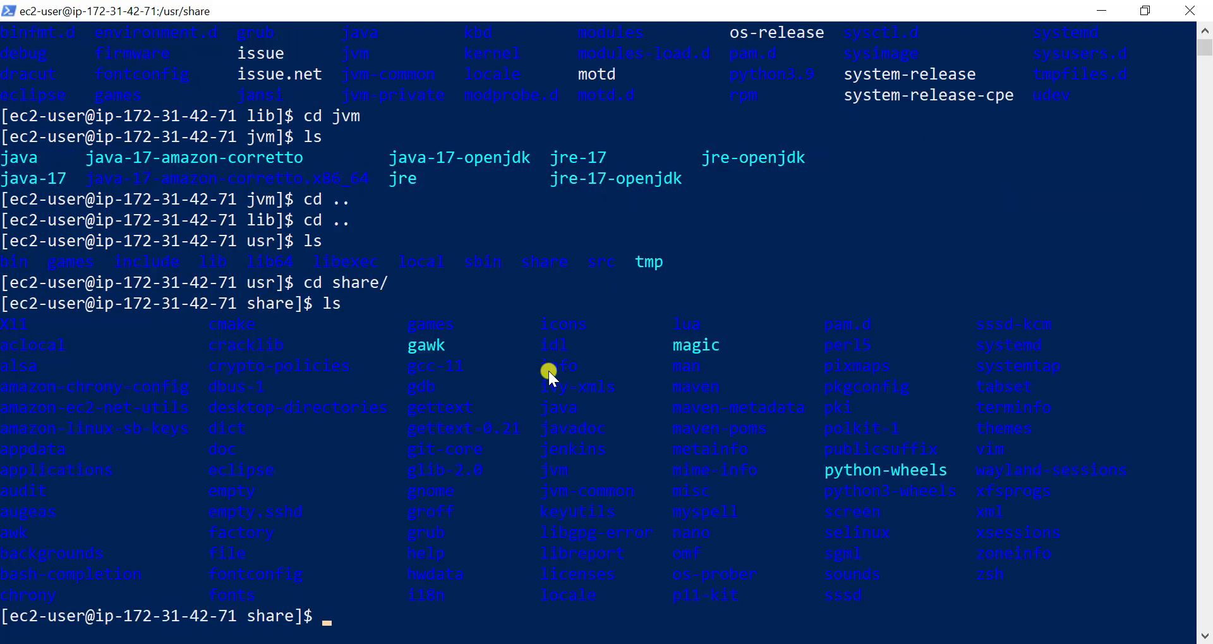
# - Return to the Jenkins Tools page and save the tool configuration
pyautogui.scroll(7, 313, 479)
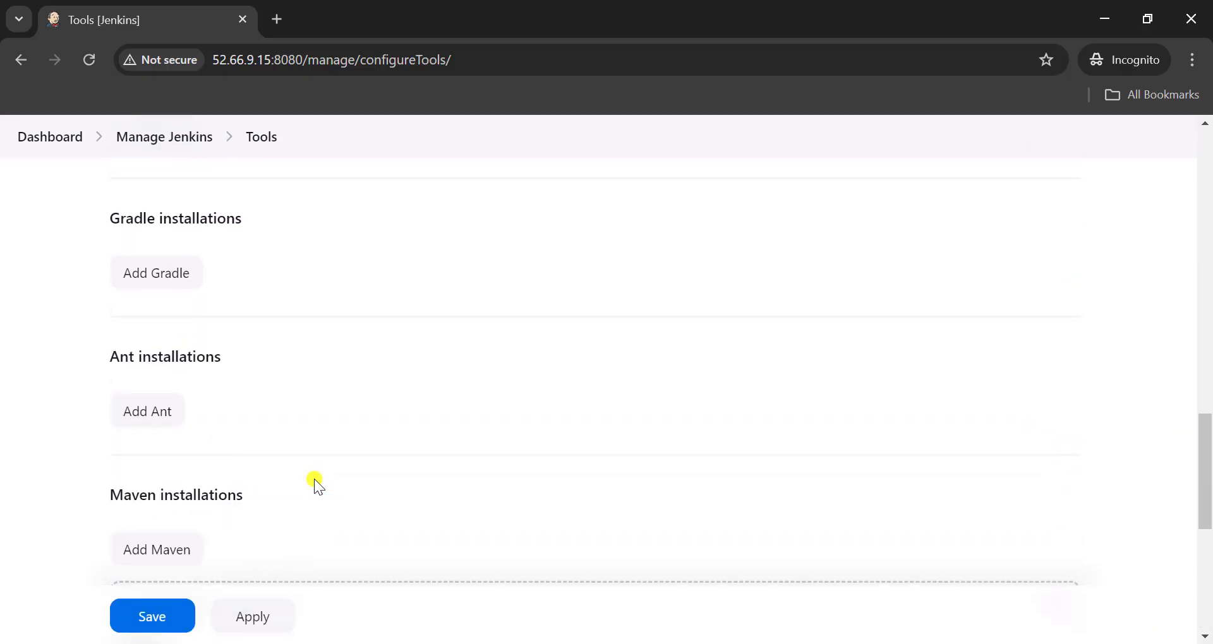
pyautogui.scroll(-5, 314, 479)
pyautogui.click(154, 523)
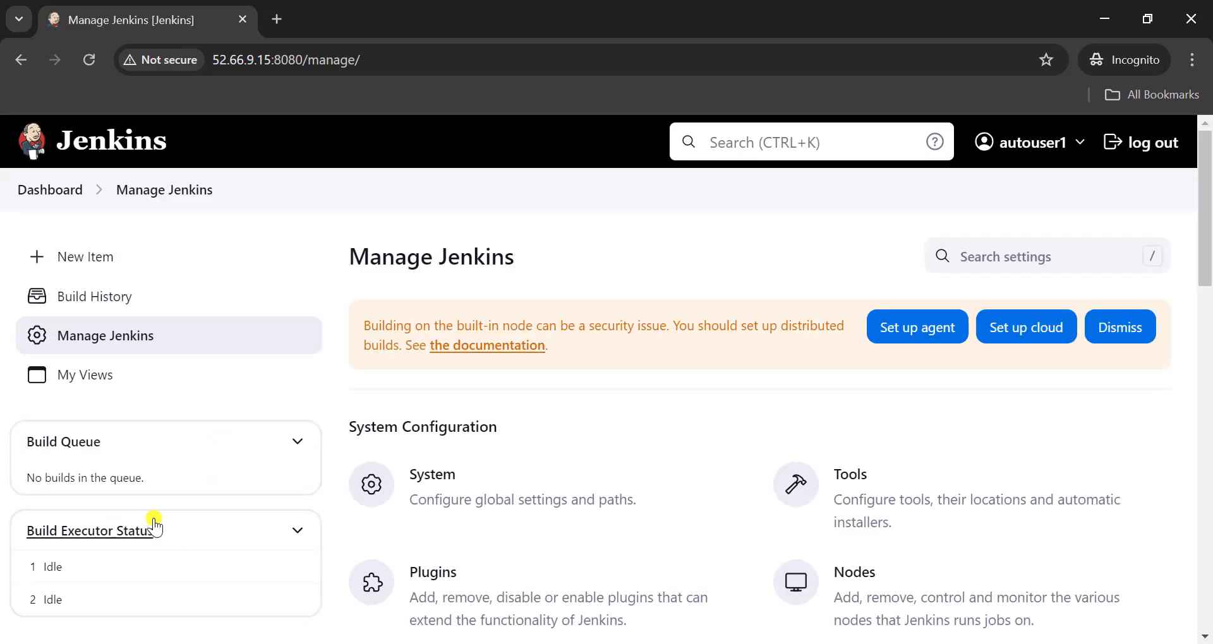
# - Open the plugin manager, search the available plugins for maven, and install the Maven Integration plugin
pyautogui.scroll(-4, 492, 429)
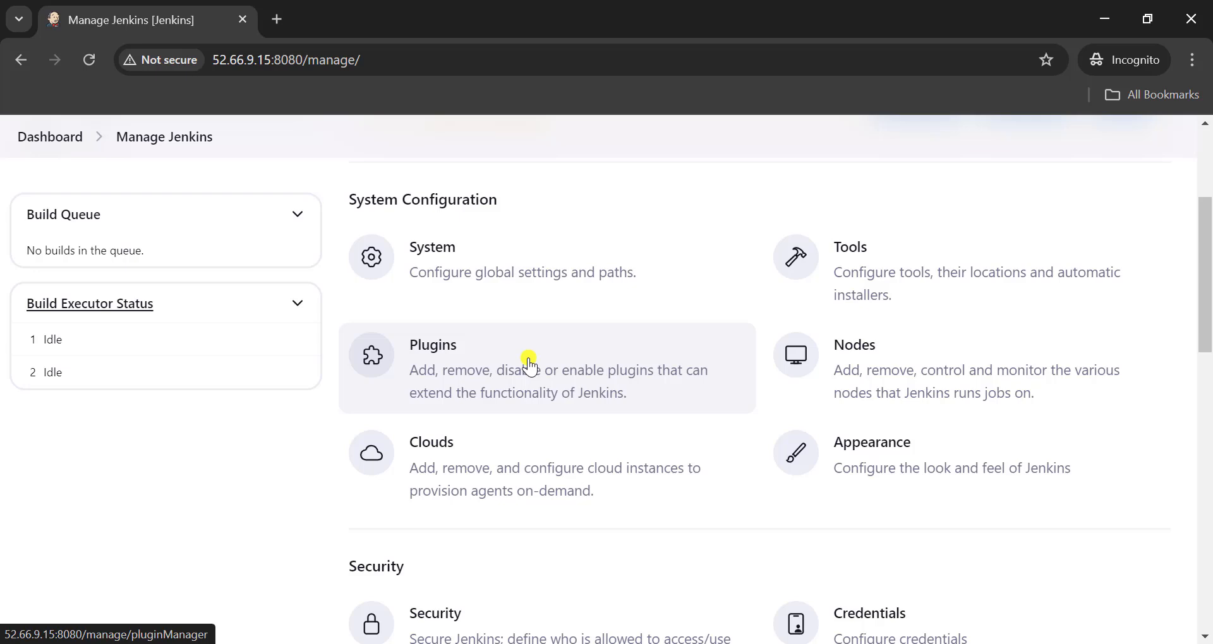
pyautogui.click(453, 370)
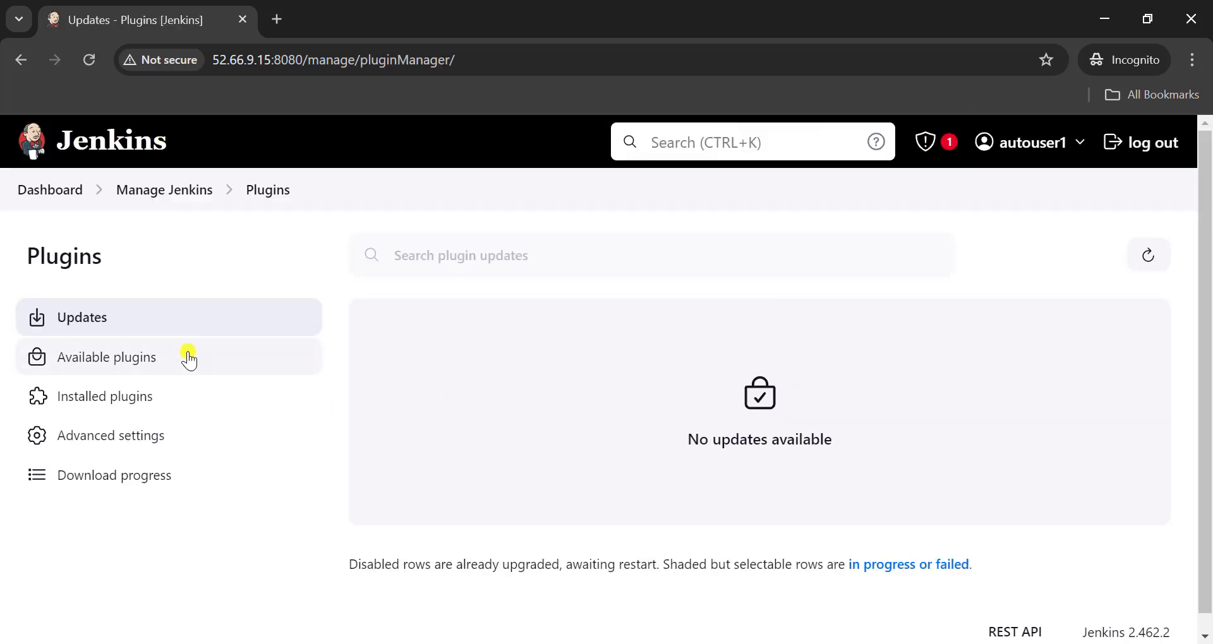
pyautogui.click(149, 370)
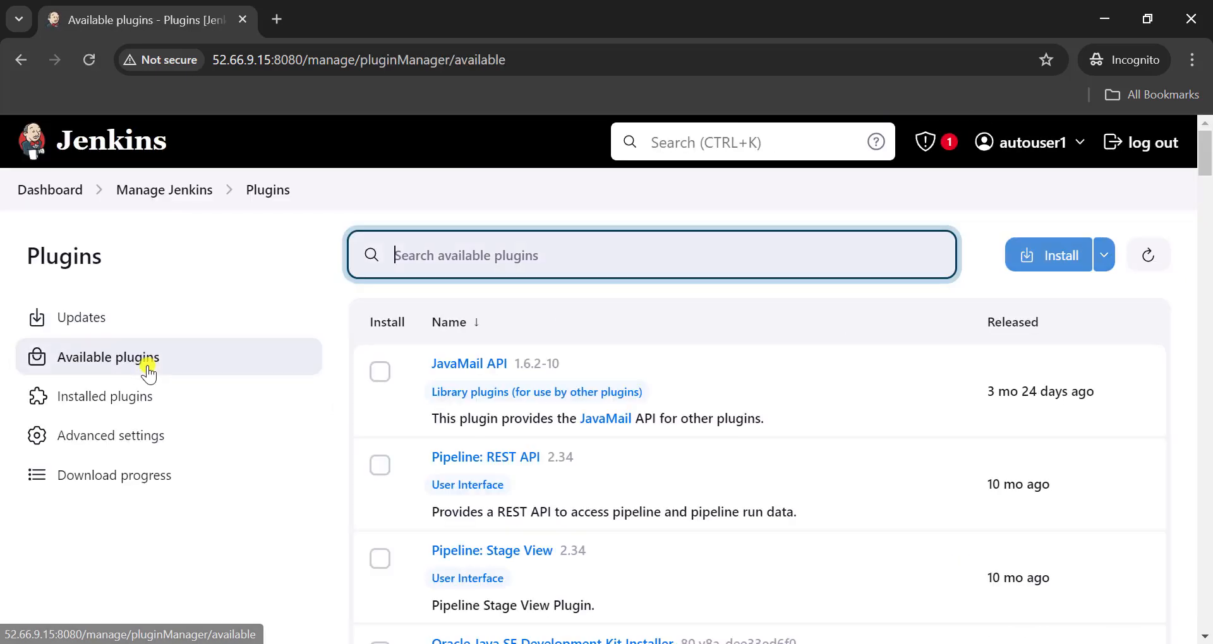
pyautogui.write('maven')
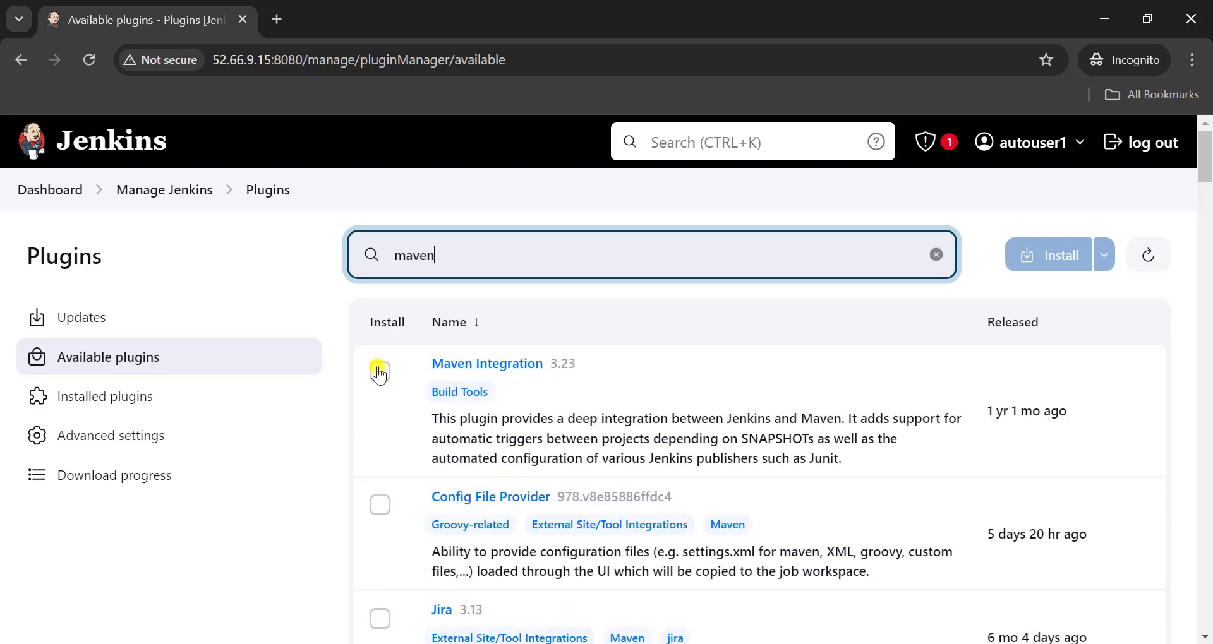
pyautogui.click(380, 371)
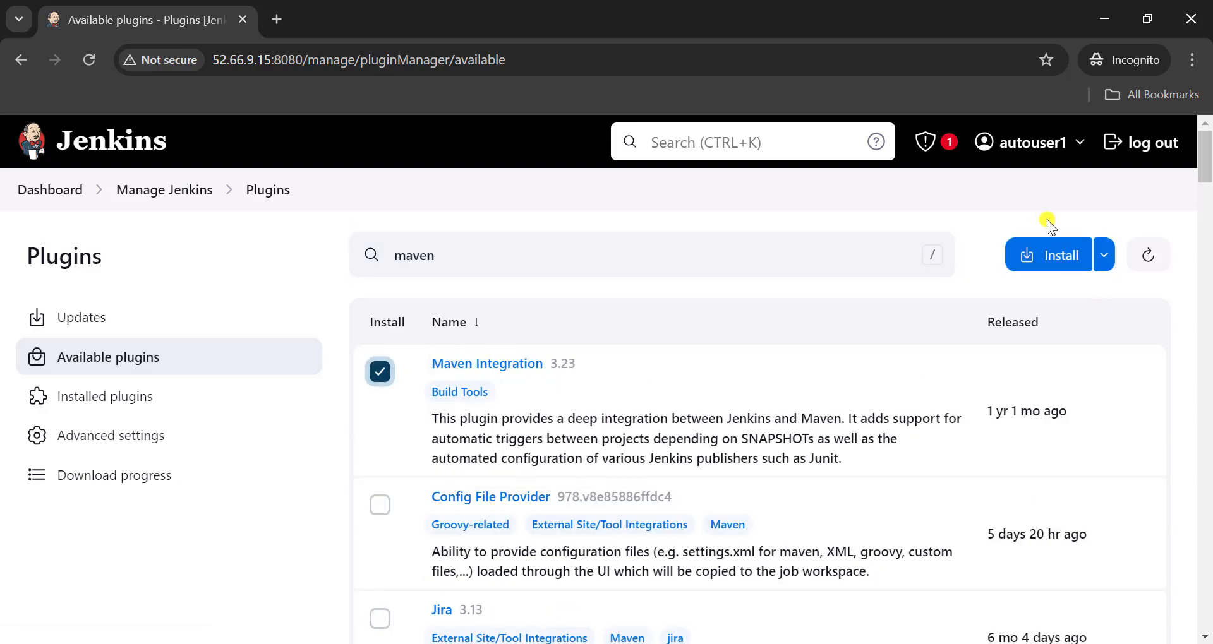
pyautogui.click(1036, 258)
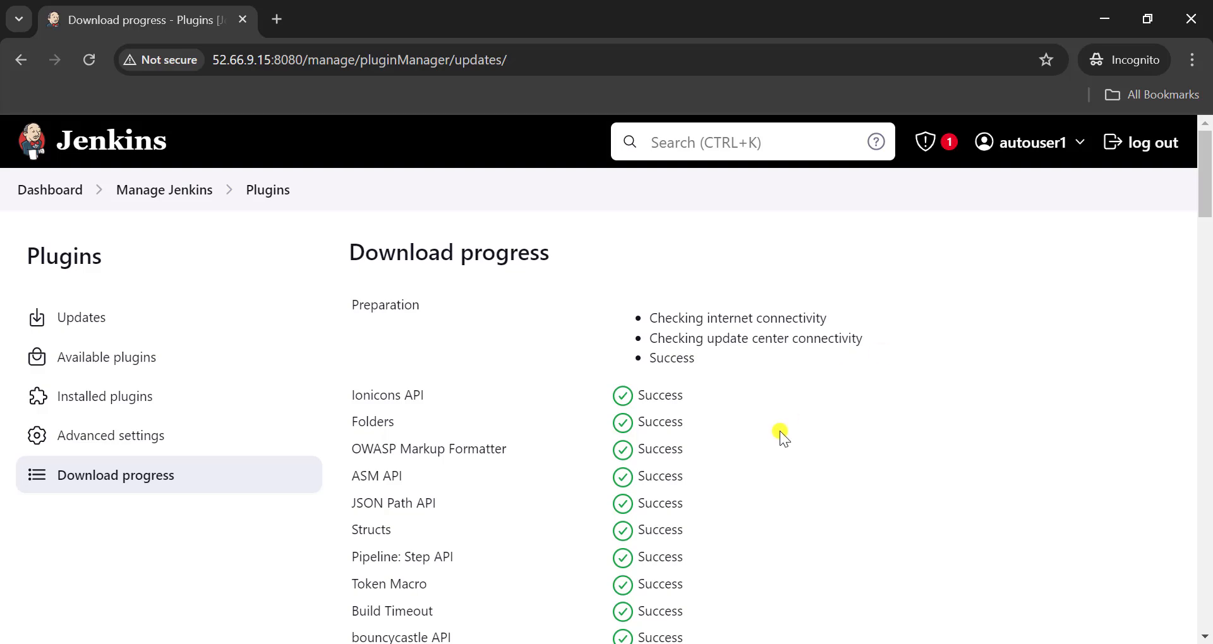
# - Set Jenkins to restart when the plugin installation is complete and no jobs are running
pyautogui.scroll(-19, 781, 433)
pyautogui.scroll(-5, 780, 431)
pyautogui.click(490, 533)
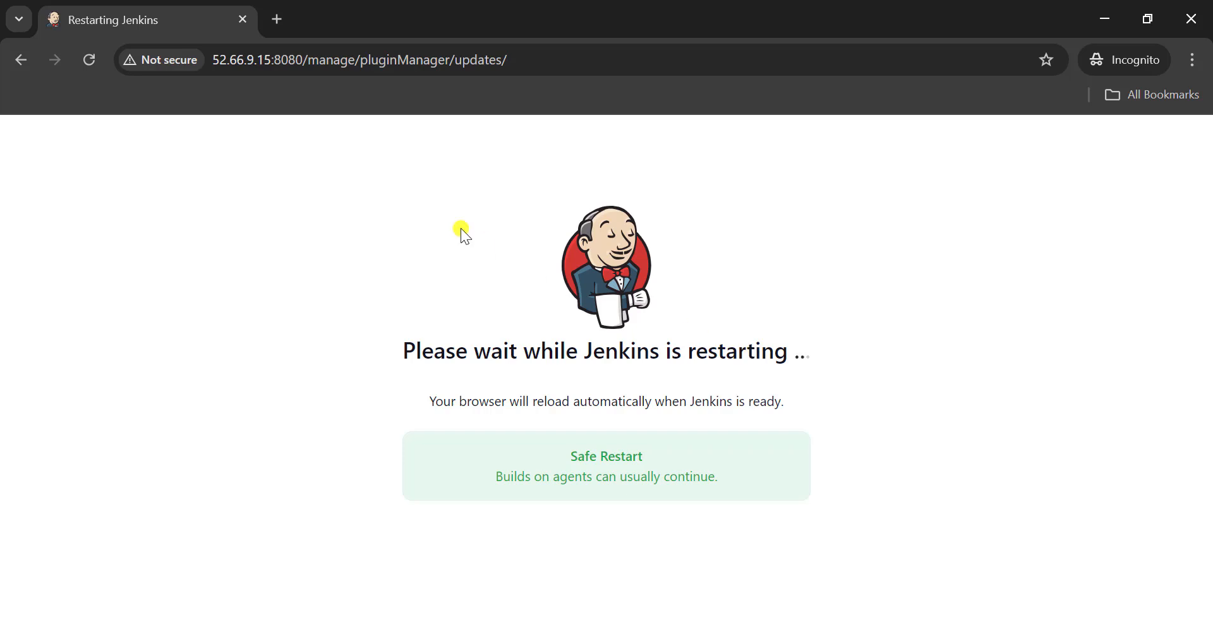
# - Sign back in to Jenkins with the username and account password, and filter the installed plugins by mave
pyautogui.click(781, 294)
pyautogui.write('autouser1')
pyautogui.press('Tab')
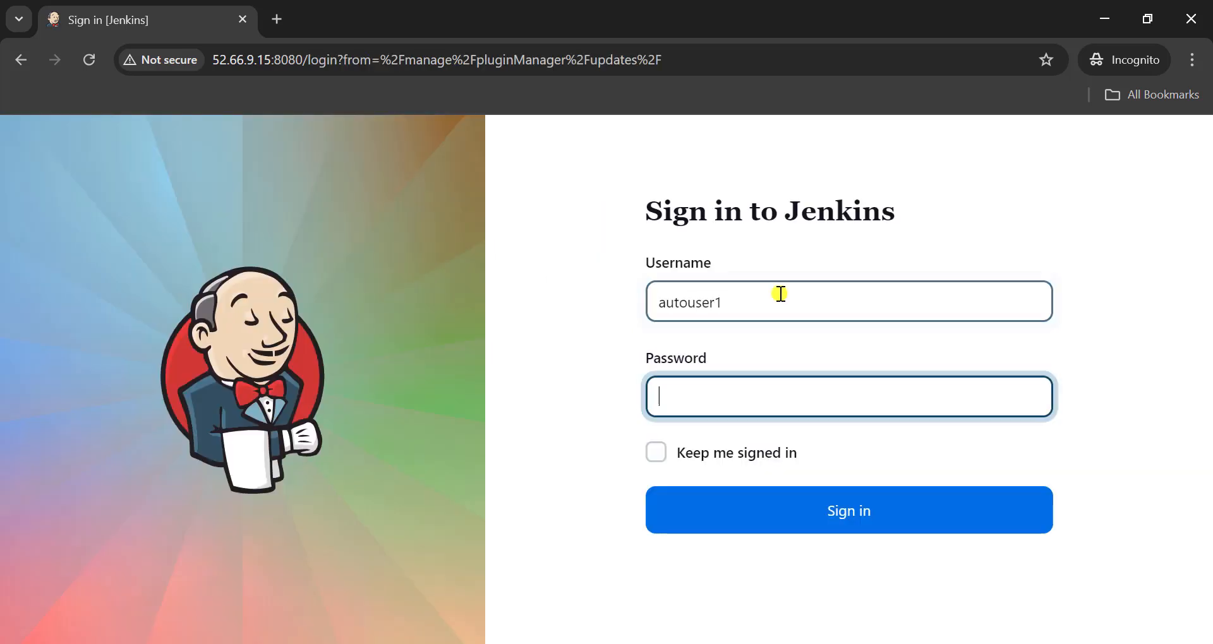
pyautogui.write('••••')
pyautogui.press('Return')
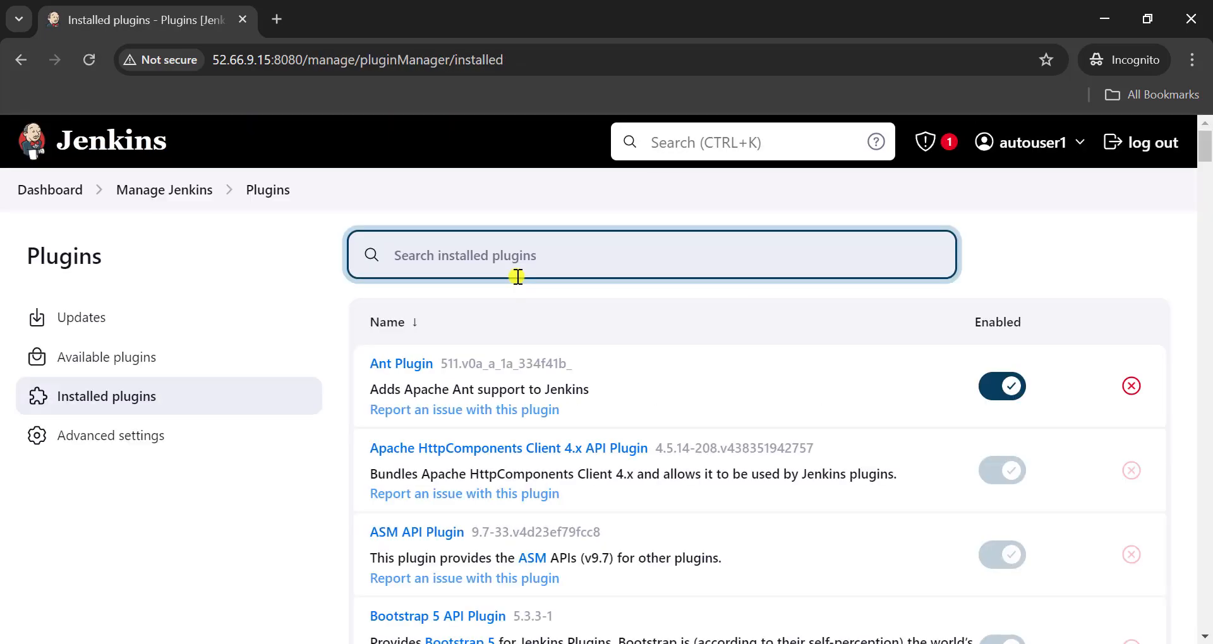
pyautogui.write('mave')
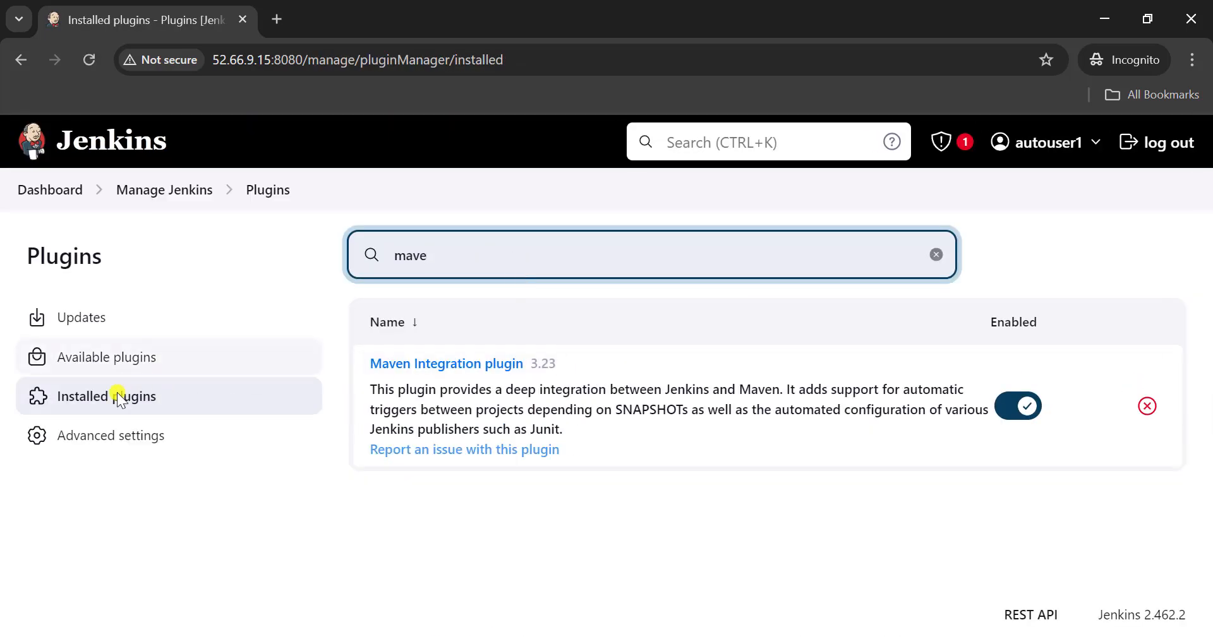
# - From the Jenkins dashboard, create a new Maven project named Amazon-automation
pyautogui.click(59, 193)
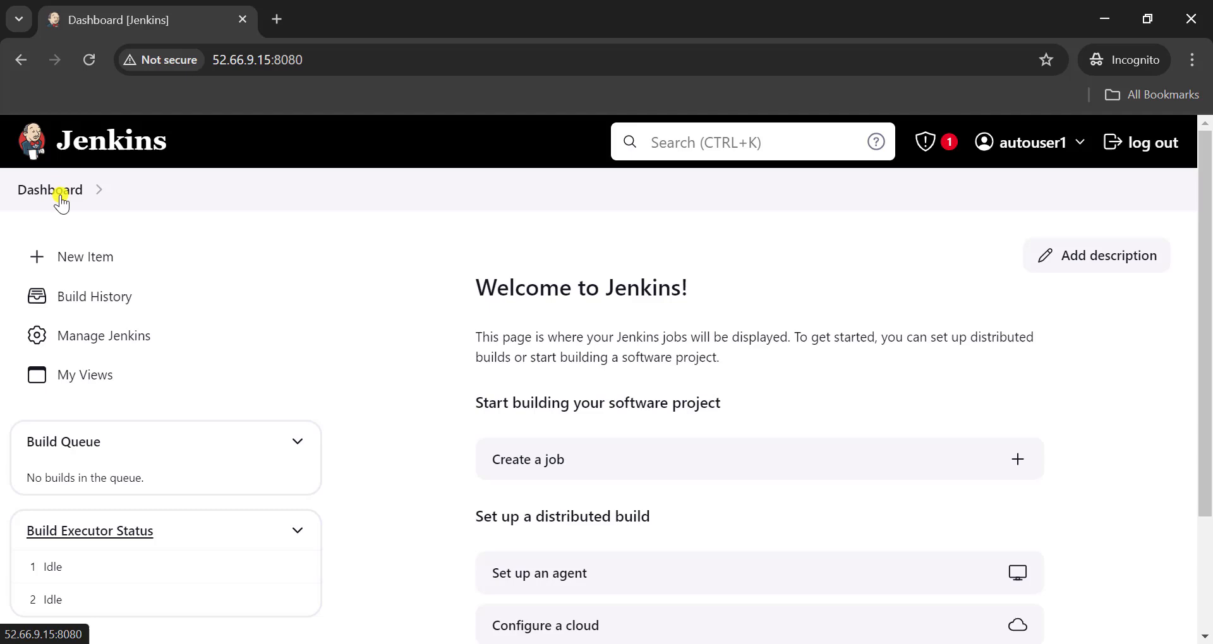
pyautogui.click(94, 257)
pyautogui.click(276, 339)
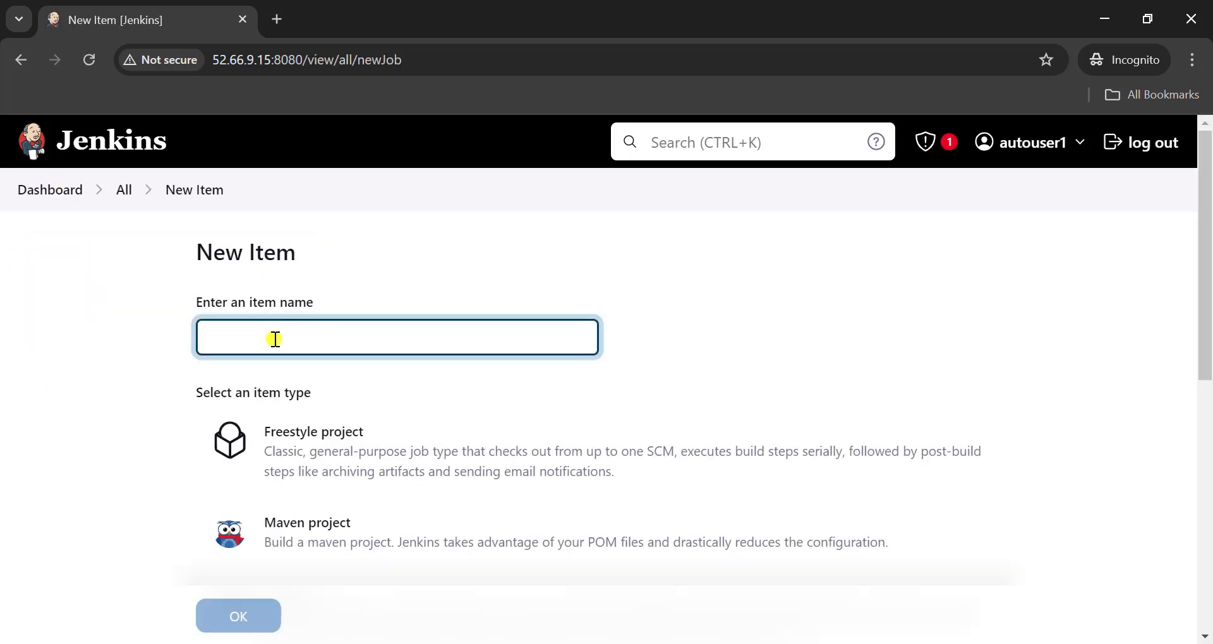
pyautogui.write('Amazon-automation')
pyautogui.click(370, 392)
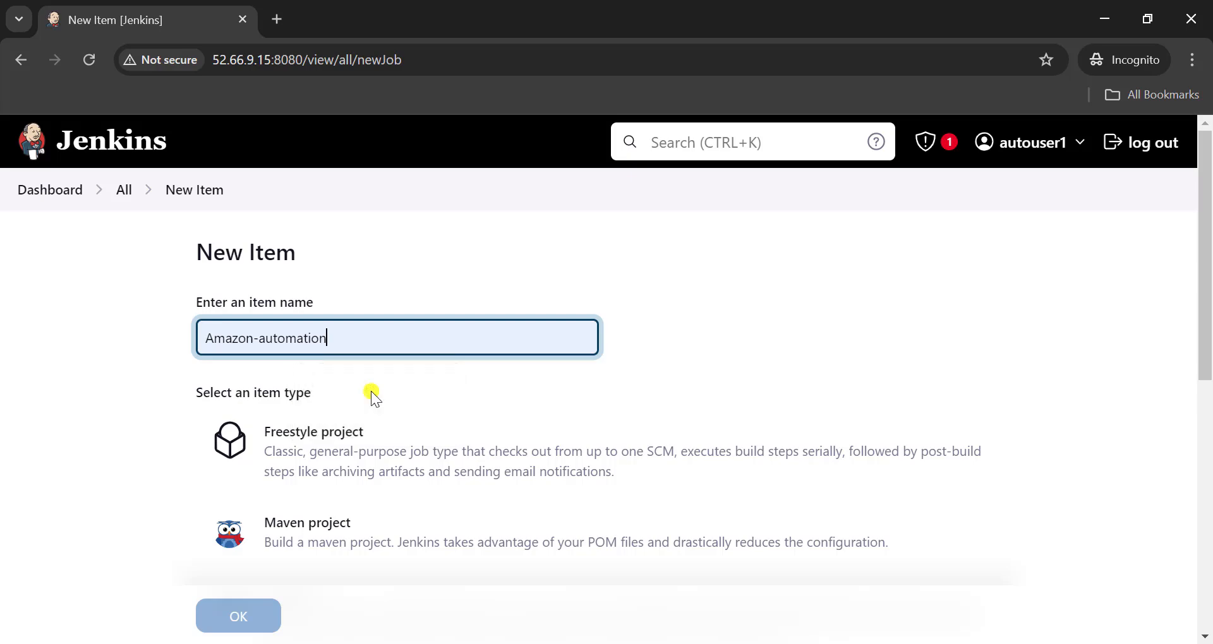
pyautogui.click(291, 529)
pyautogui.click(240, 611)
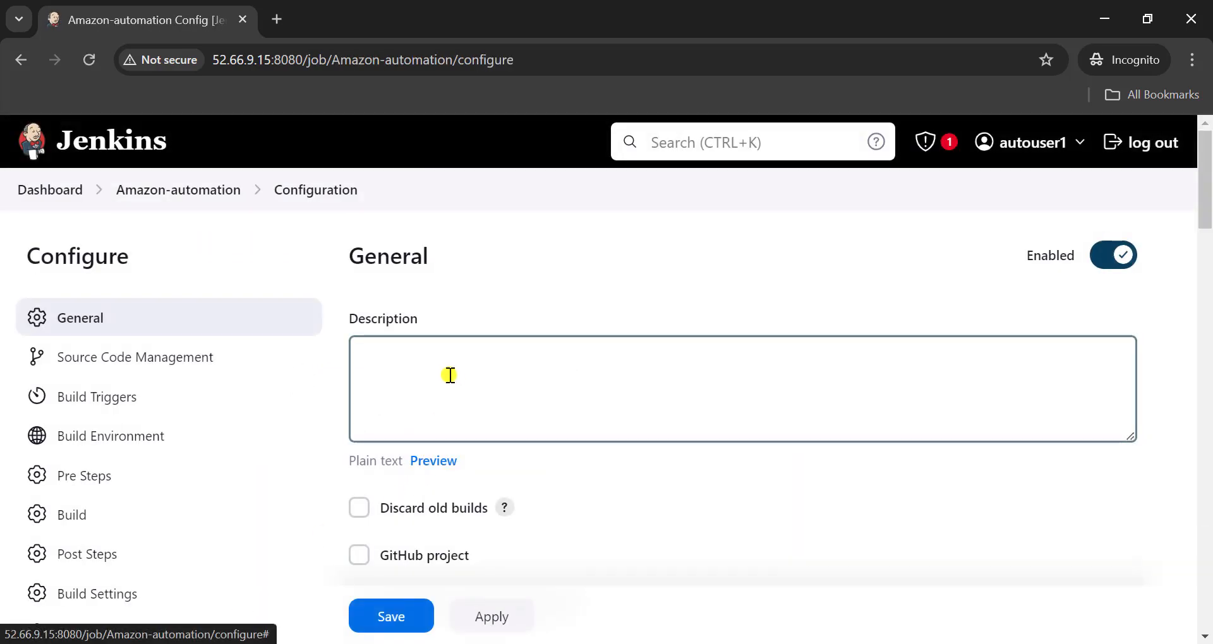
# - Switch to the Notepad plan, highlight SUITE in its parameter list, and return to the Jenkins job configuration
pyautogui.hotkey('alt', 'Tab')
pyautogui.moveTo(296, 260); pyautogui.dragTo(362, 252)
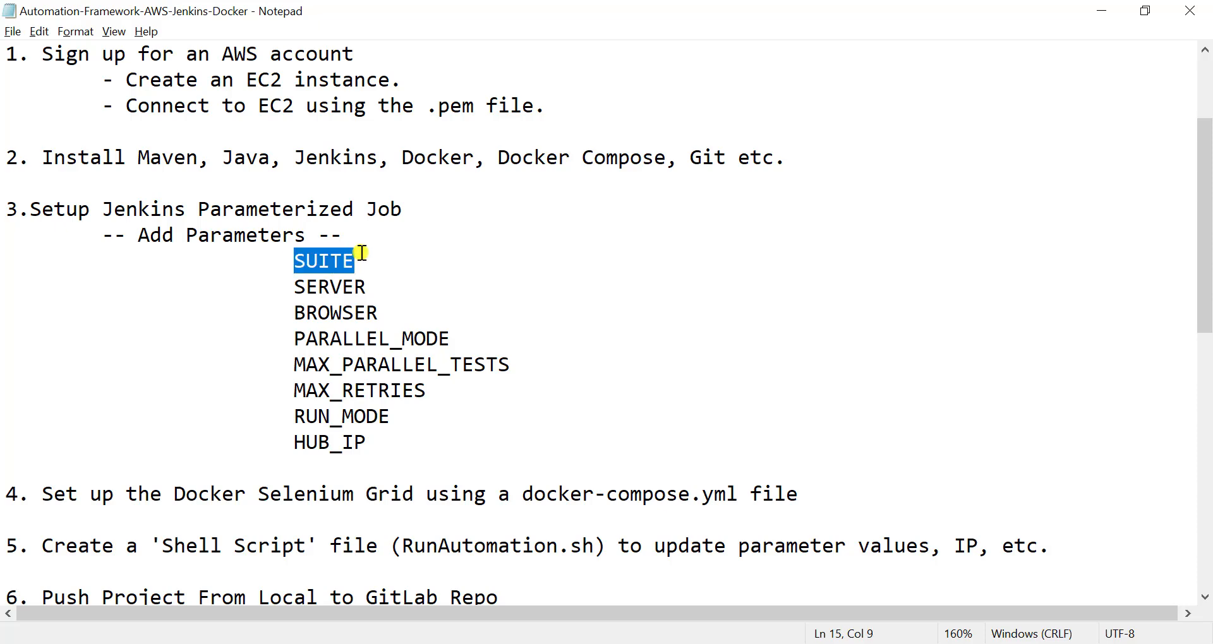
pyautogui.hotkey('alt', 'Tab')
# - Mark the Amazon-automation project as parameterized and add a Choice Parameter
pyautogui.click(359, 419)
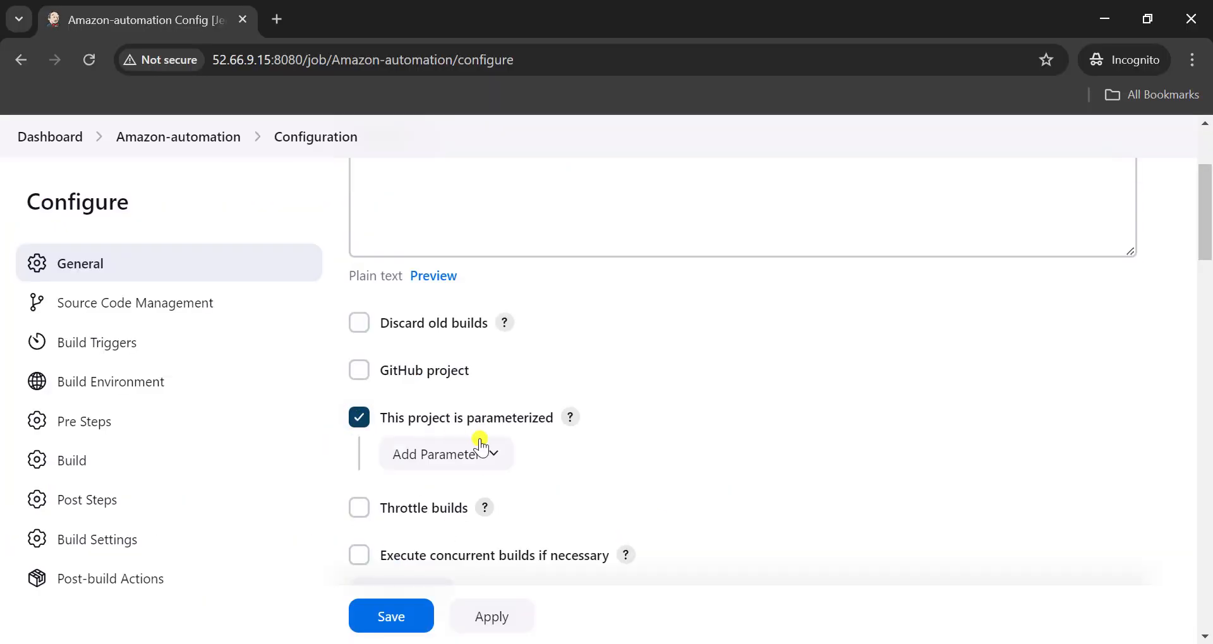
pyautogui.scroll(-2, 479, 387)
pyautogui.click(456, 351)
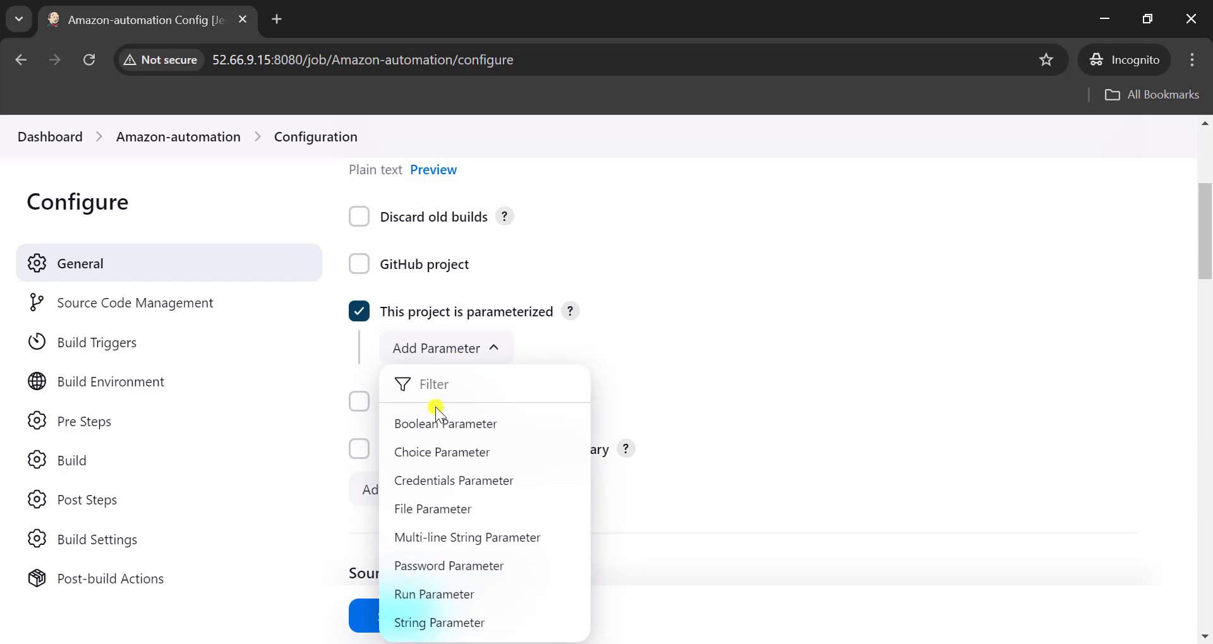
pyautogui.click(440, 453)
# - Name the choice parameter SUITE and enter sanity and regression as its choices on separate lines
pyautogui.click(461, 440)
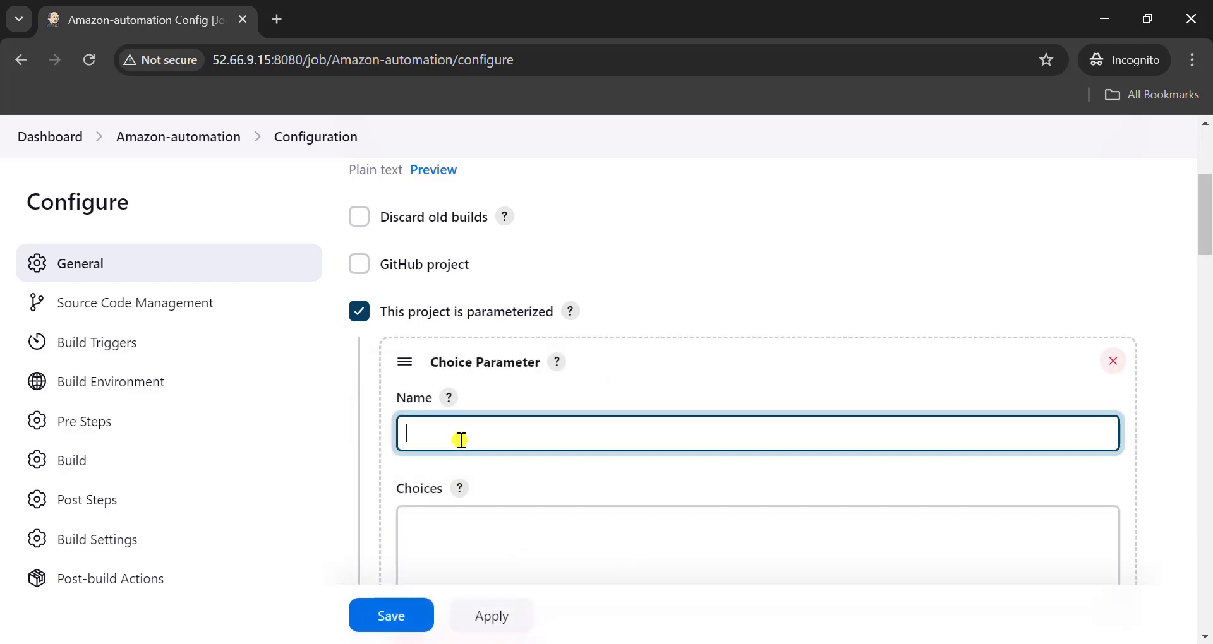
pyautogui.write('SUITE')
pyautogui.click(452, 528)
pyautogui.write('sanity')
pyautogui.press('Return')
pyautogui.write('regression')
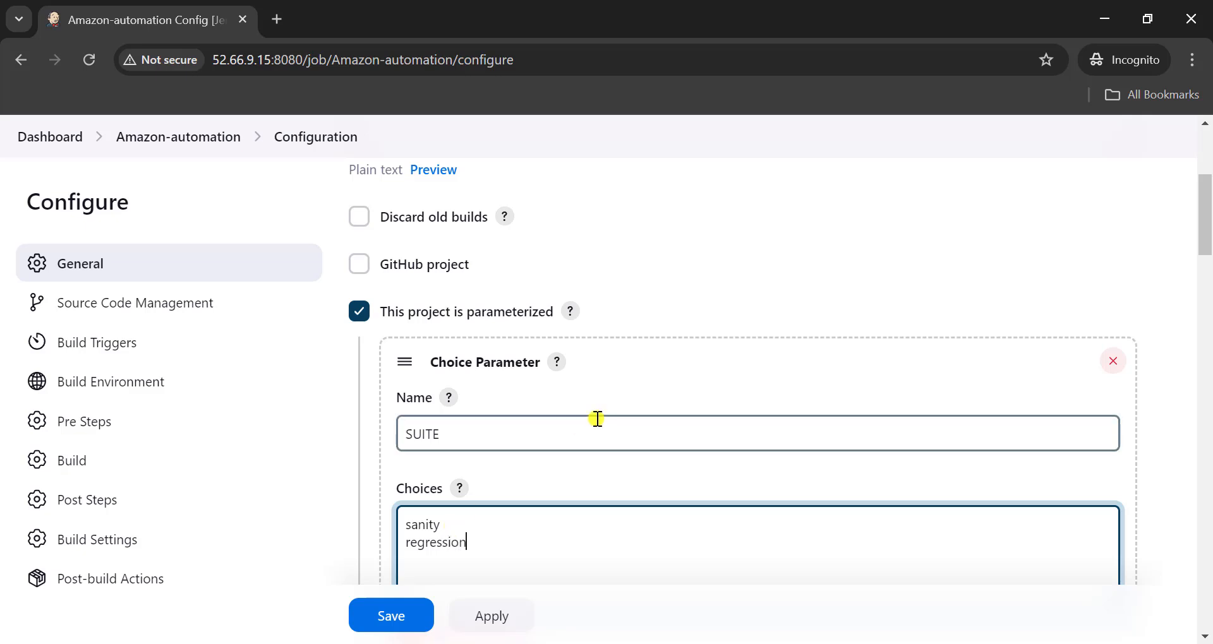
# - Add another Choice Parameter below the SUITE parameter
pyautogui.scroll(-1, 596, 420)
pyautogui.scroll(-5, 540, 433)
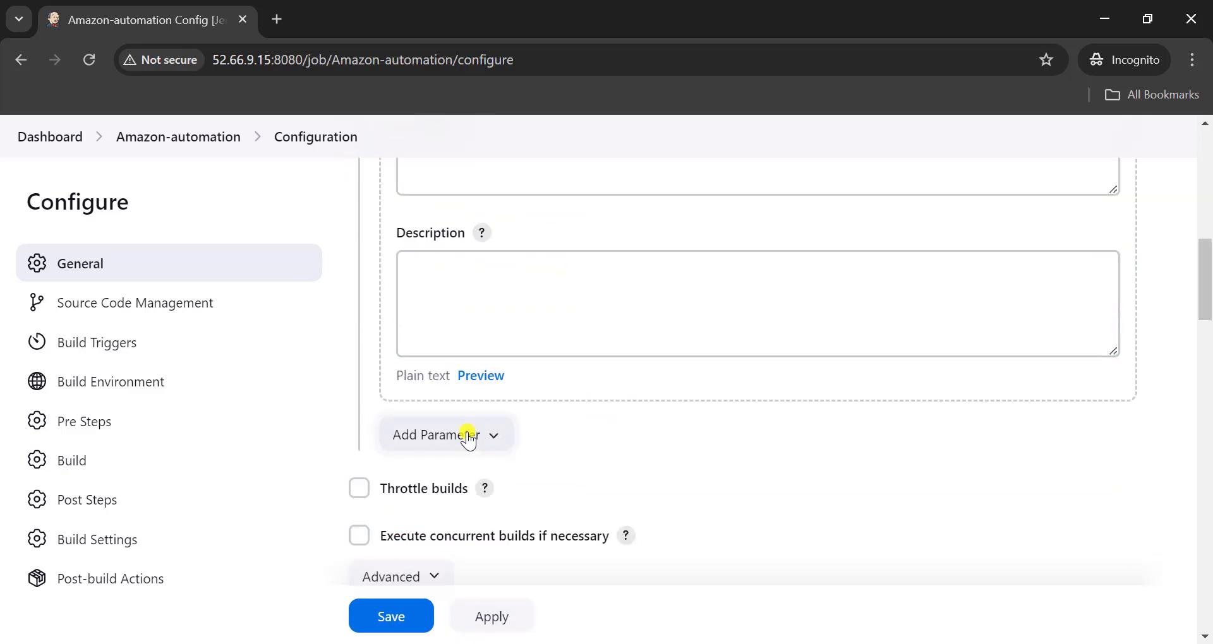
pyautogui.click(469, 434)
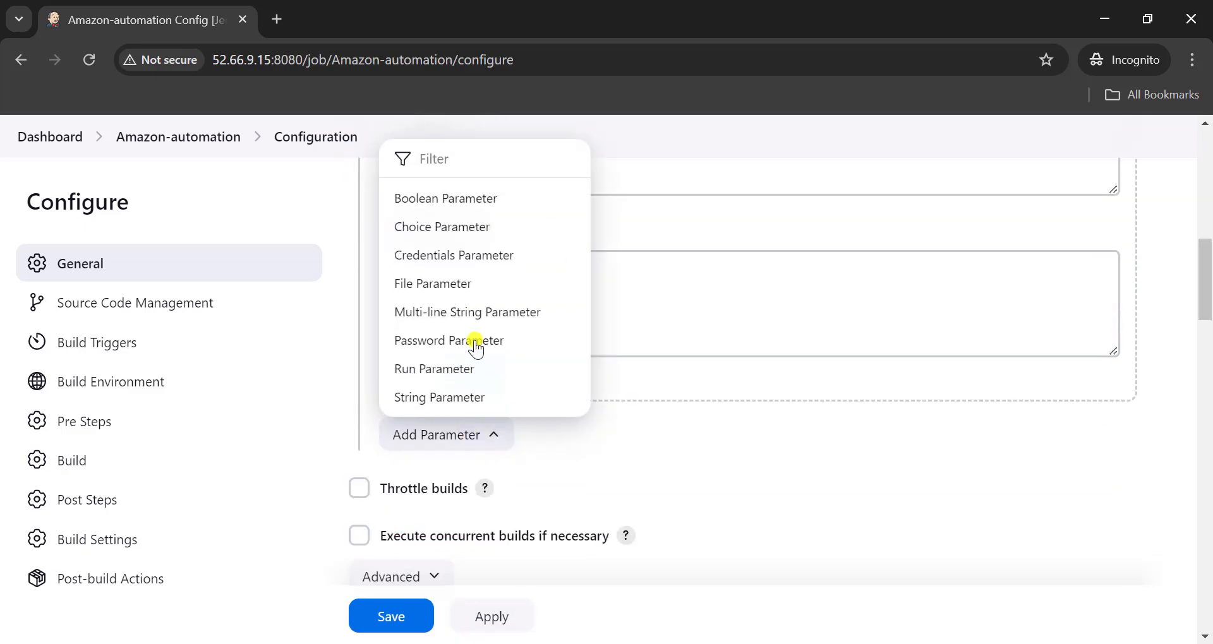
pyautogui.click(460, 234)
# - Review the names and choices of the BROWSER, PARALLEL_MODE, MAX_PARALLEL_TESTS, MAX_RETRIES and RUN_MODE parameters
pyautogui.scroll(-3, 489, 433)
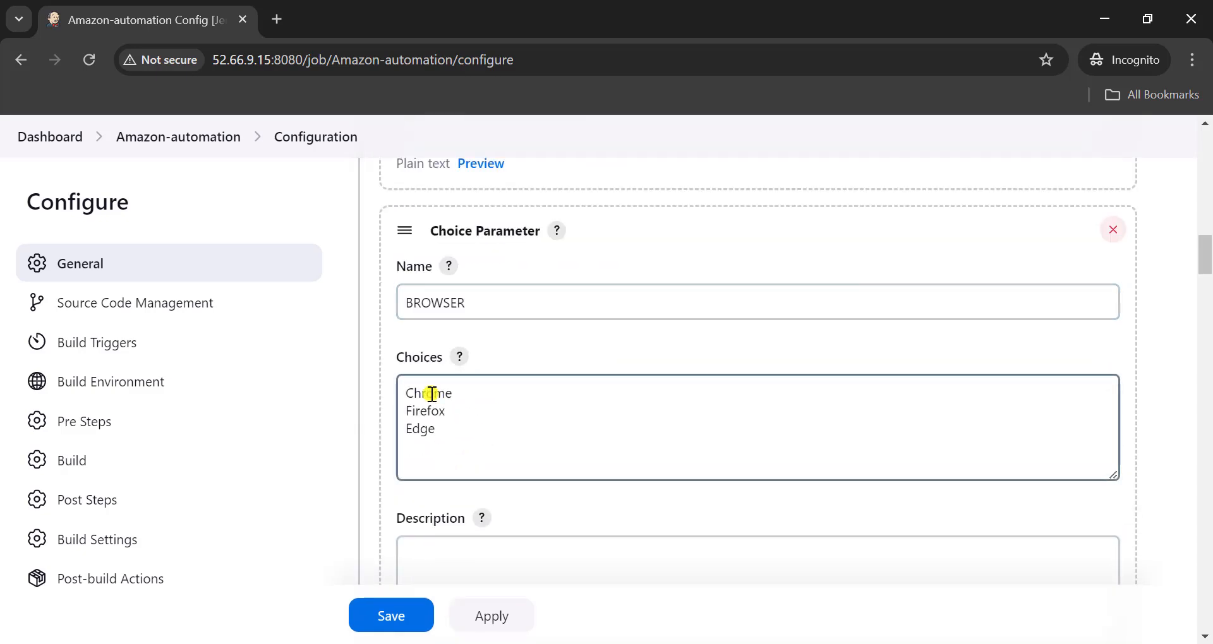
pyautogui.scroll(-5, 423, 417)
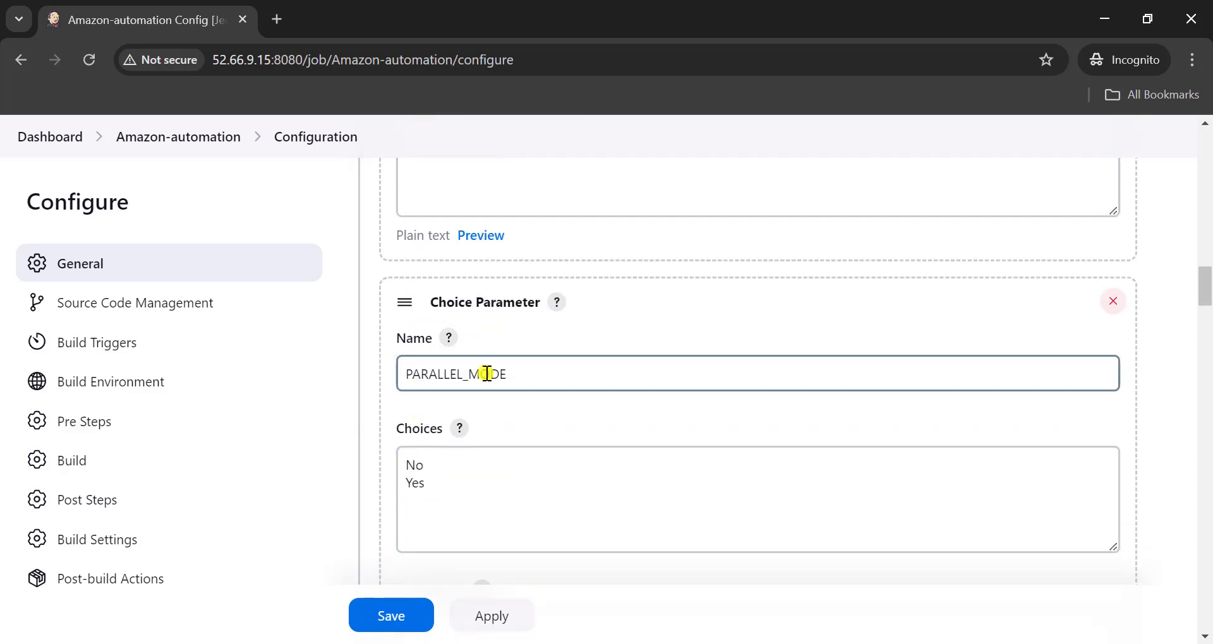
pyautogui.click(447, 452)
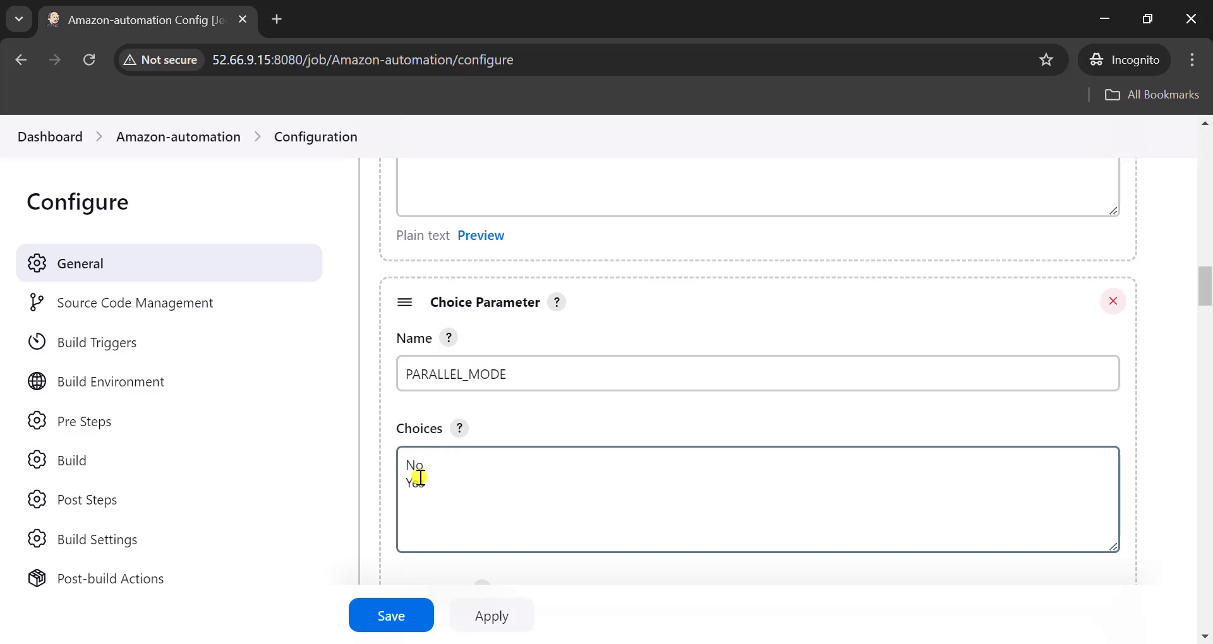
pyautogui.scroll(-6, 420, 479)
pyautogui.click(455, 465)
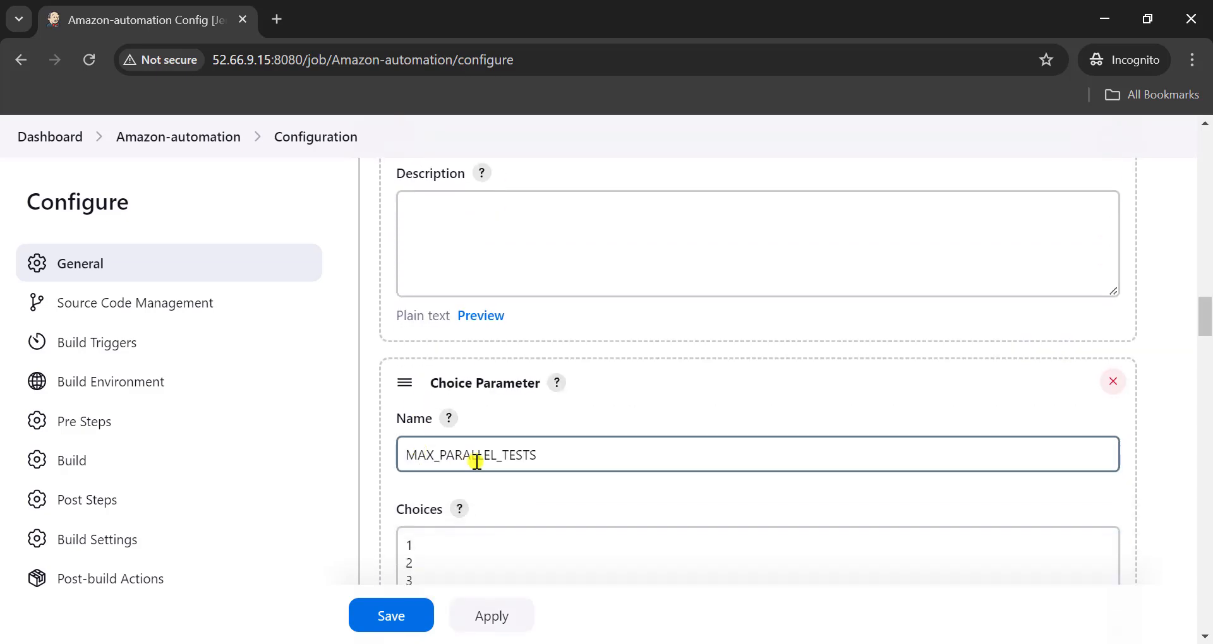
pyautogui.scroll(-2, 442, 436)
pyautogui.click(393, 422)
pyautogui.scroll(-7, 430, 454)
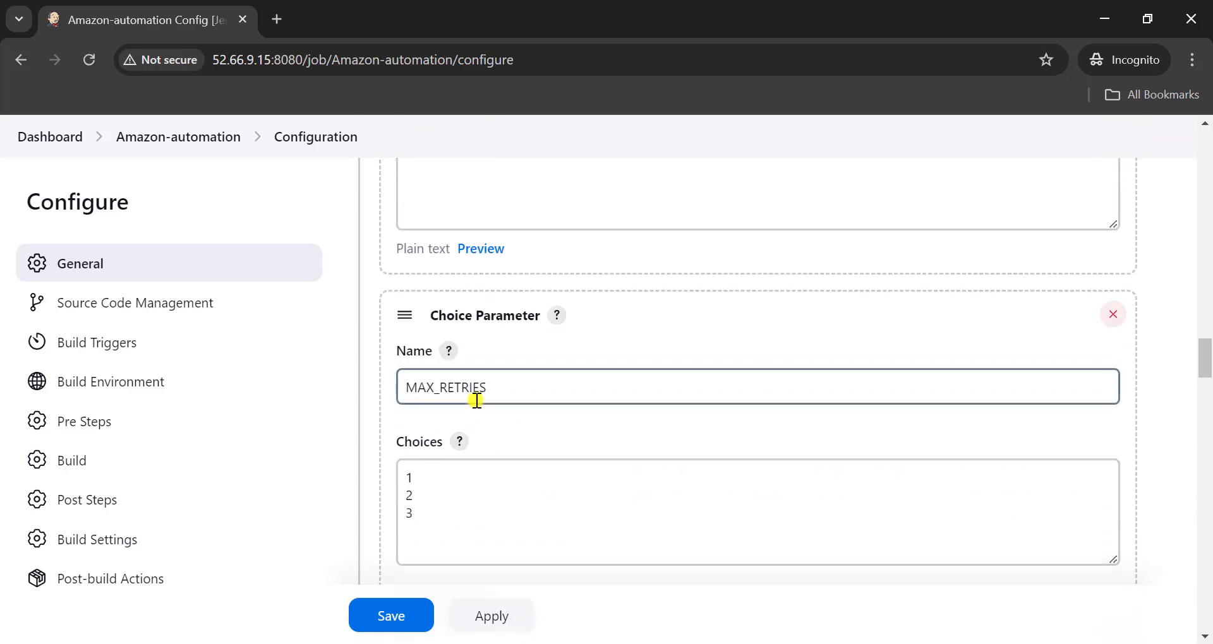
pyautogui.click(426, 491)
pyautogui.scroll(-3, 423, 497)
pyautogui.scroll(-4, 423, 497)
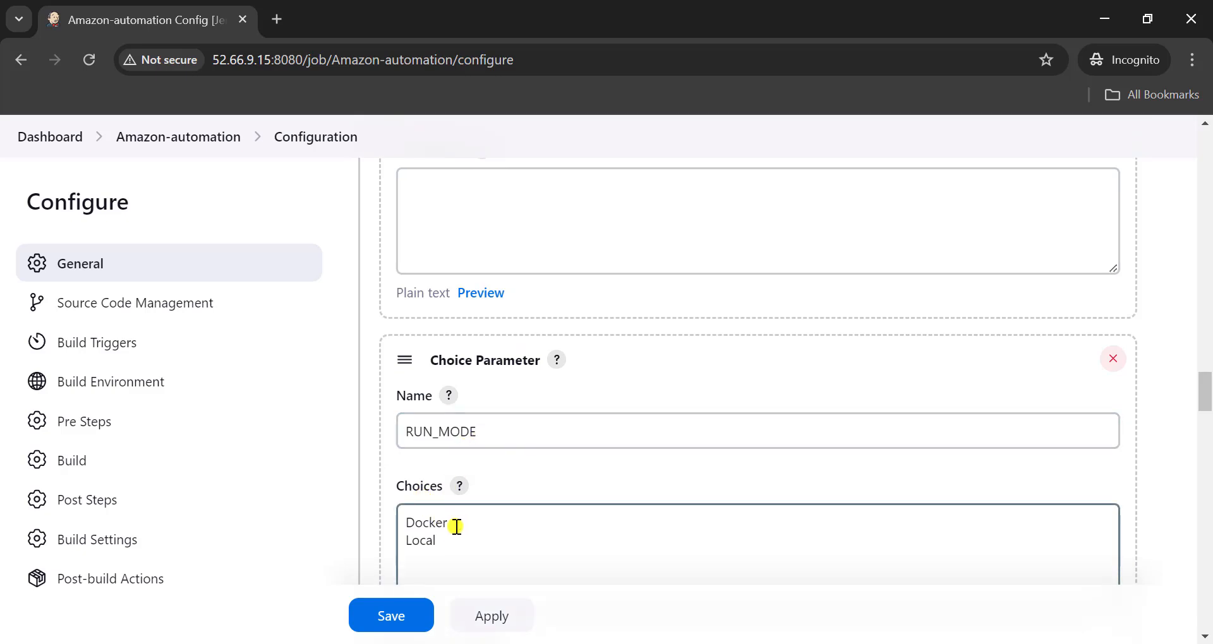
# - Set the choices of the HUB_IP parameter to 52.66.9.15
pyautogui.scroll(-9, 456, 527)
pyautogui.click(455, 526)
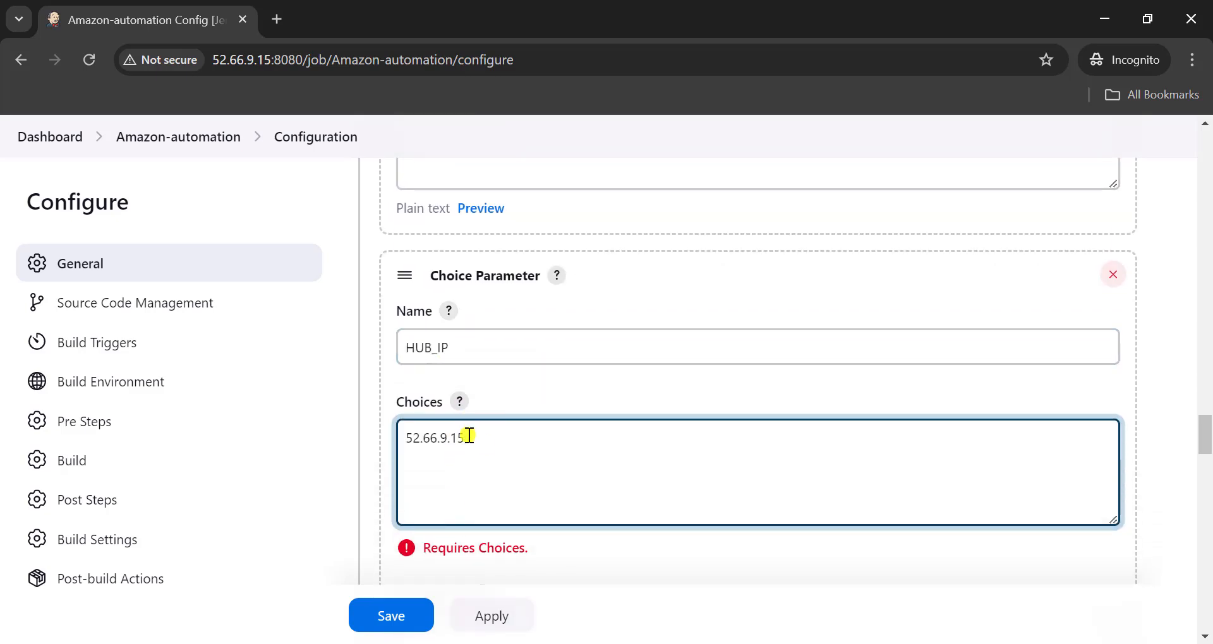
# - Try adding 5465, 456 and 56 as extra HUB_IP choices on separate lines
pyautogui.press('Return')
pyautogui.write('5465')
pyautogui.press('Return')
pyautogui.write('456')
pyautogui.press('Return')
pyautogui.write('56')
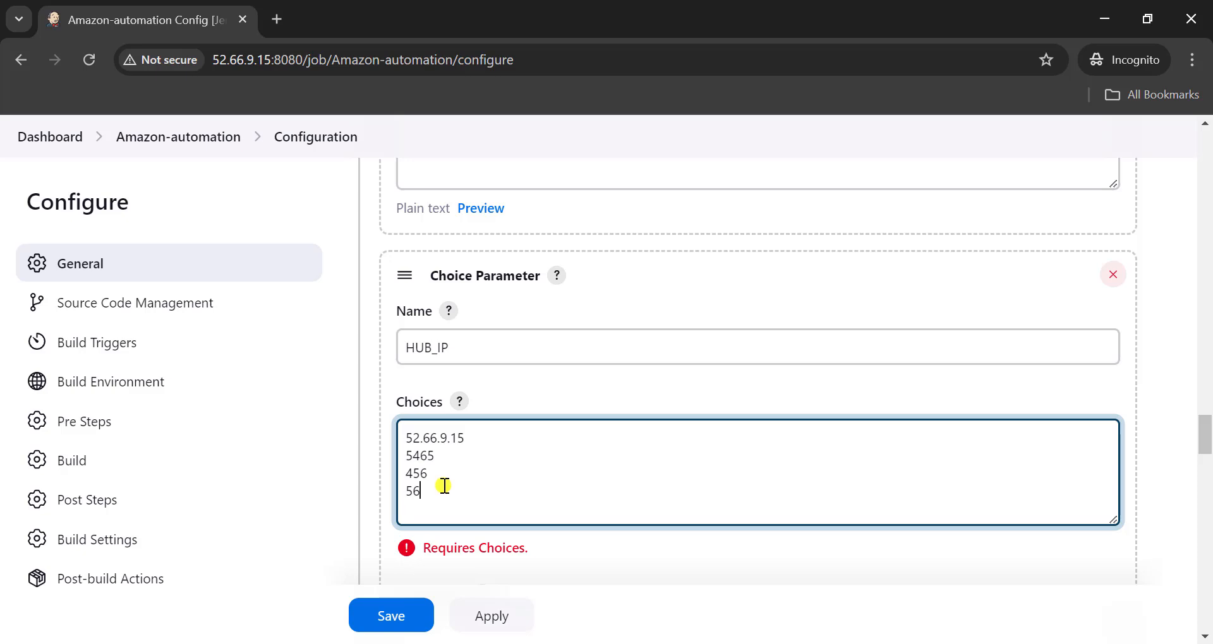
# - Delete the extra HUB_IP choices, keeping only 52.66.9.15
pyautogui.press('BackSpace')
pyautogui.press('BackSpace')
pyautogui.press('BackSpace')
pyautogui.press('BackSpace')
pyautogui.press('BackSpace')
pyautogui.press('BackSpace')
pyautogui.press('BackSpace')
pyautogui.press('BackSpace')
pyautogui.press('BackSpace')
pyautogui.press('BackSpace')
pyautogui.press('BackSpace')
pyautogui.press('BackSpace')
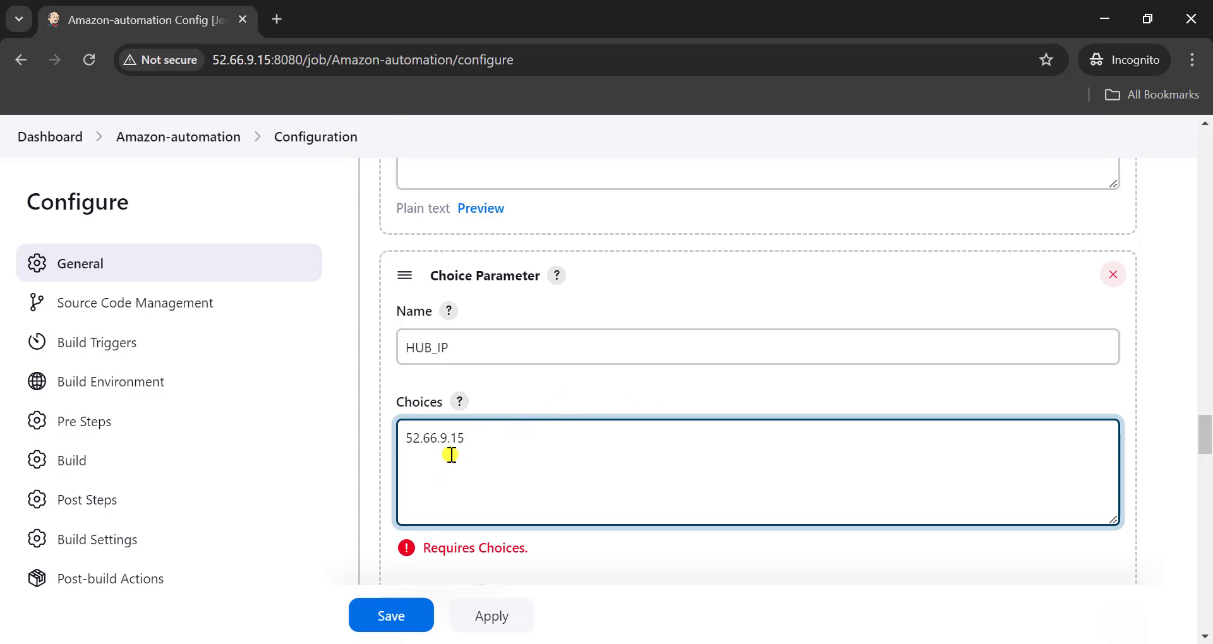
pyautogui.press('Return')
pyautogui.moveTo(452, 446); pyautogui.dragTo(464, 441)
pyautogui.click(464, 440)
pyautogui.scroll(-3, 496, 501)
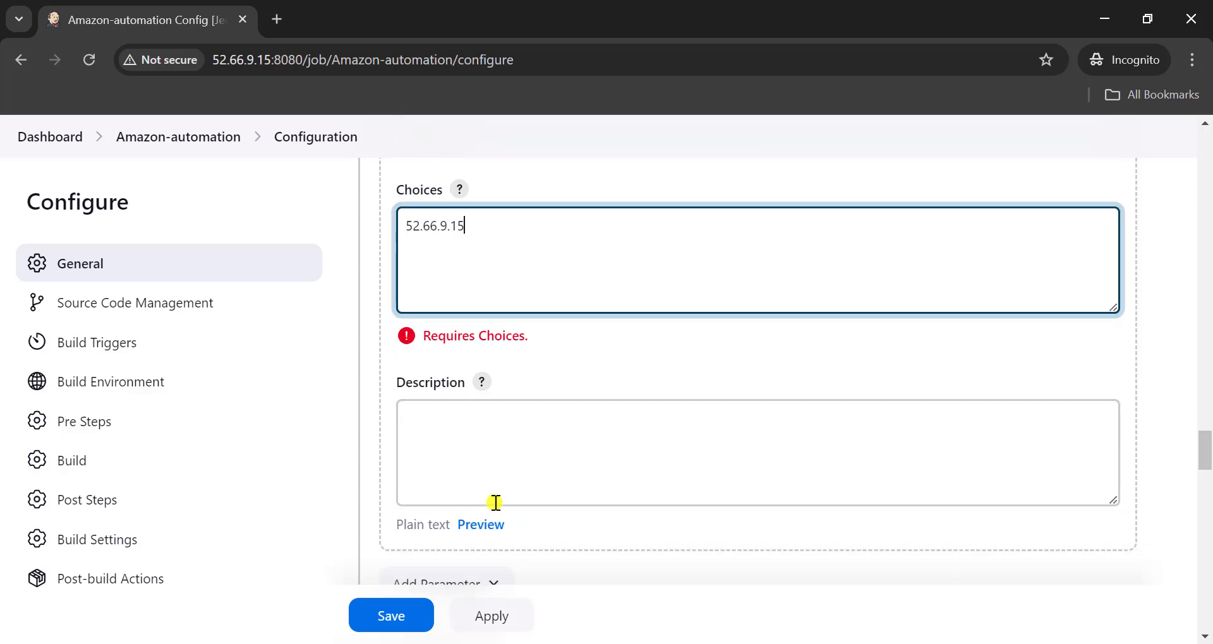
pyautogui.scroll(4, 495, 501)
pyautogui.scroll(15, 495, 503)
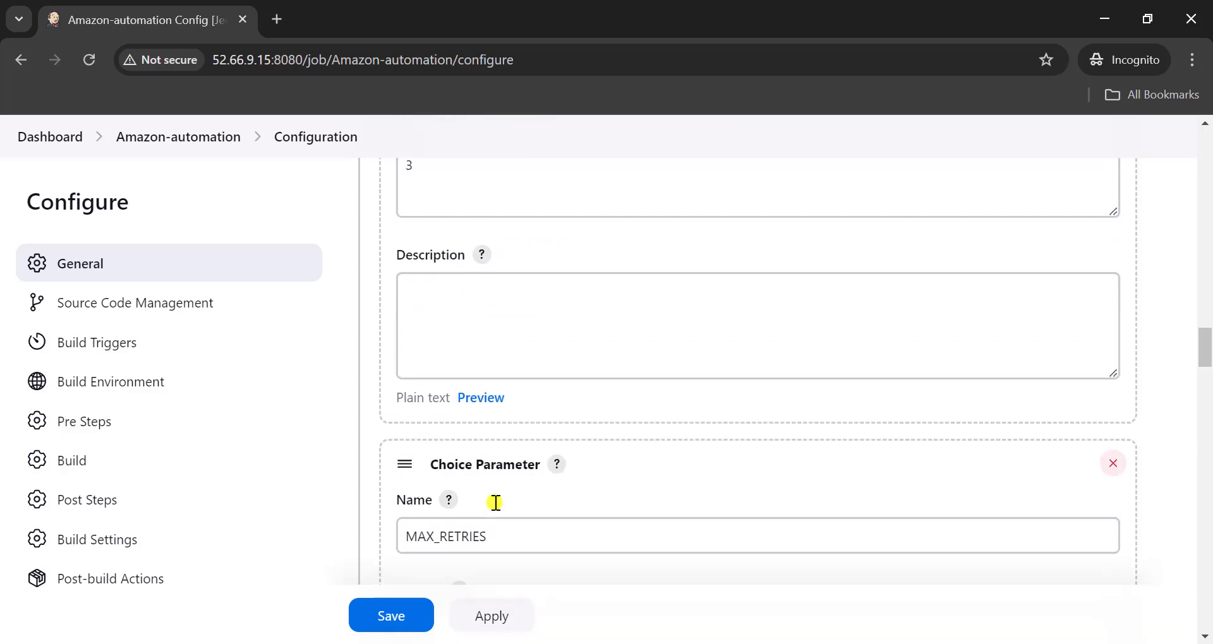
pyautogui.scroll(5, 472, 342)
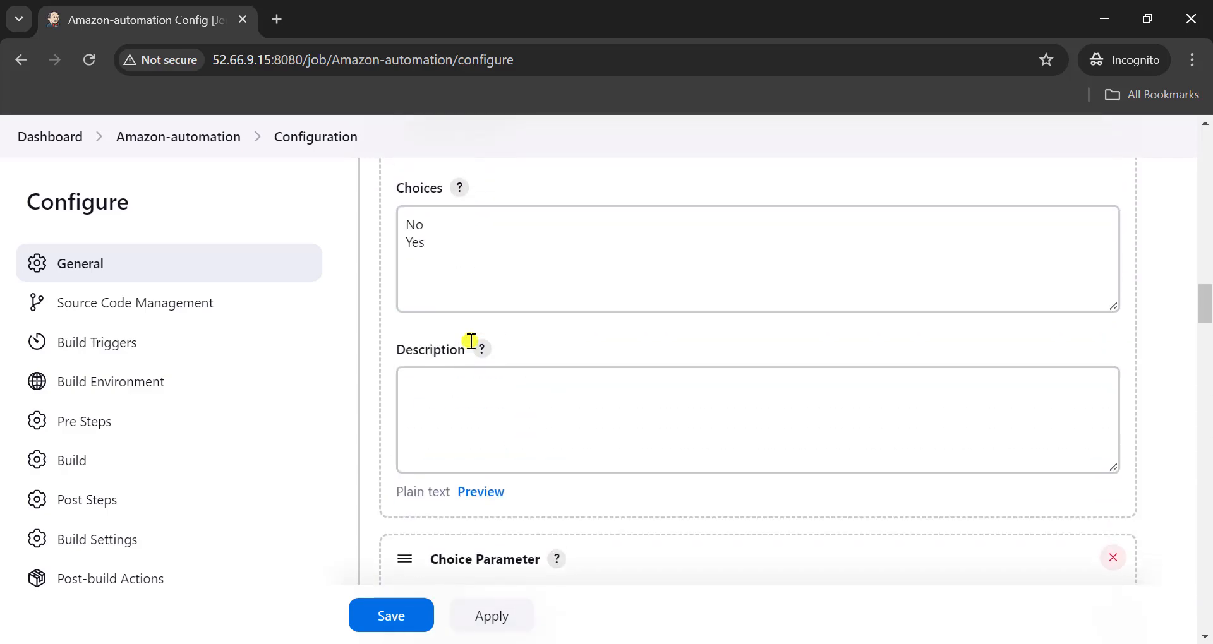
# - Apply and save the Amazon-automation job's parameter configuration, and open its Build with Parameters page
pyautogui.click(563, 379)
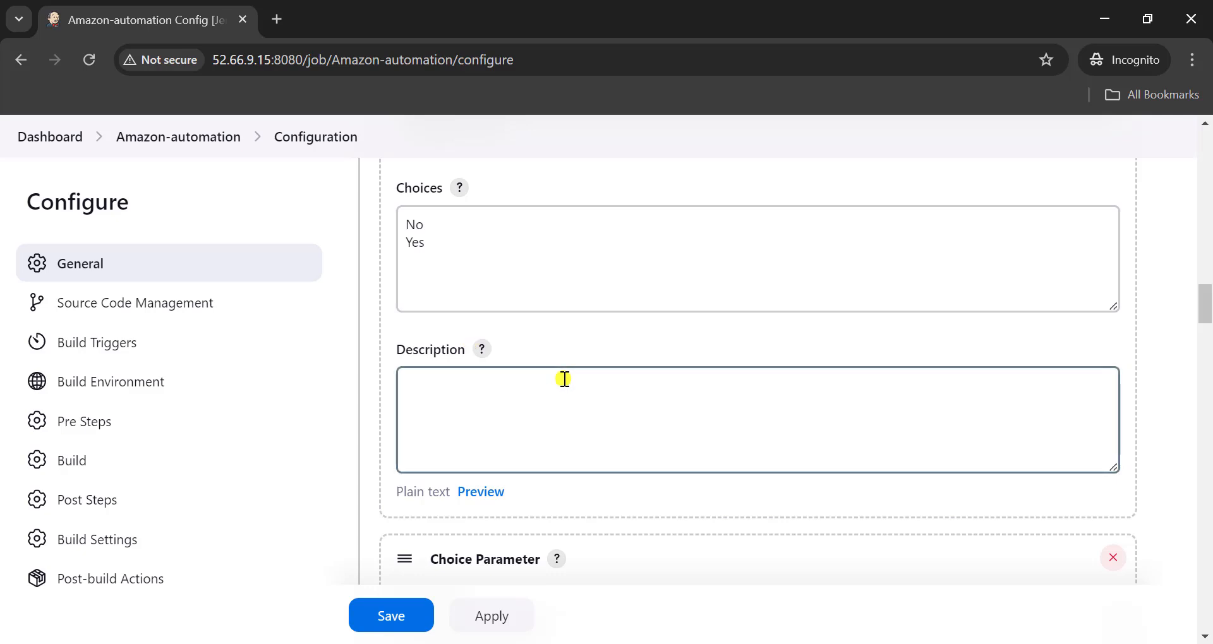
pyautogui.scroll(-5, 564, 379)
pyautogui.scroll(4, 564, 379)
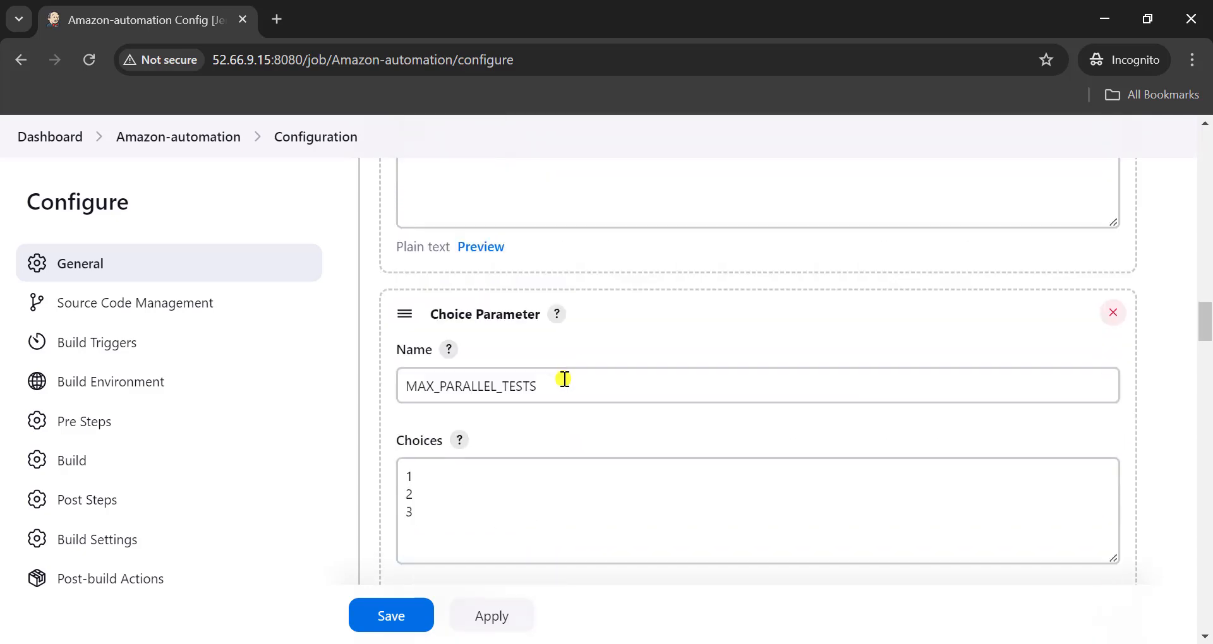
pyautogui.scroll(-4, 565, 379)
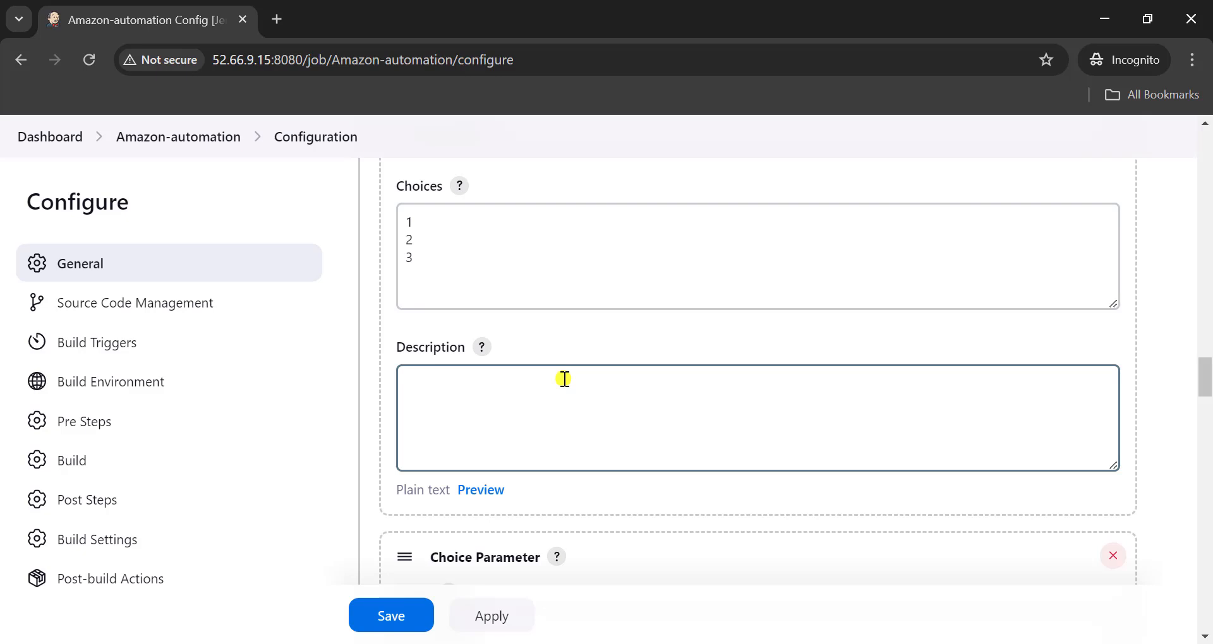
pyautogui.scroll(20, 564, 379)
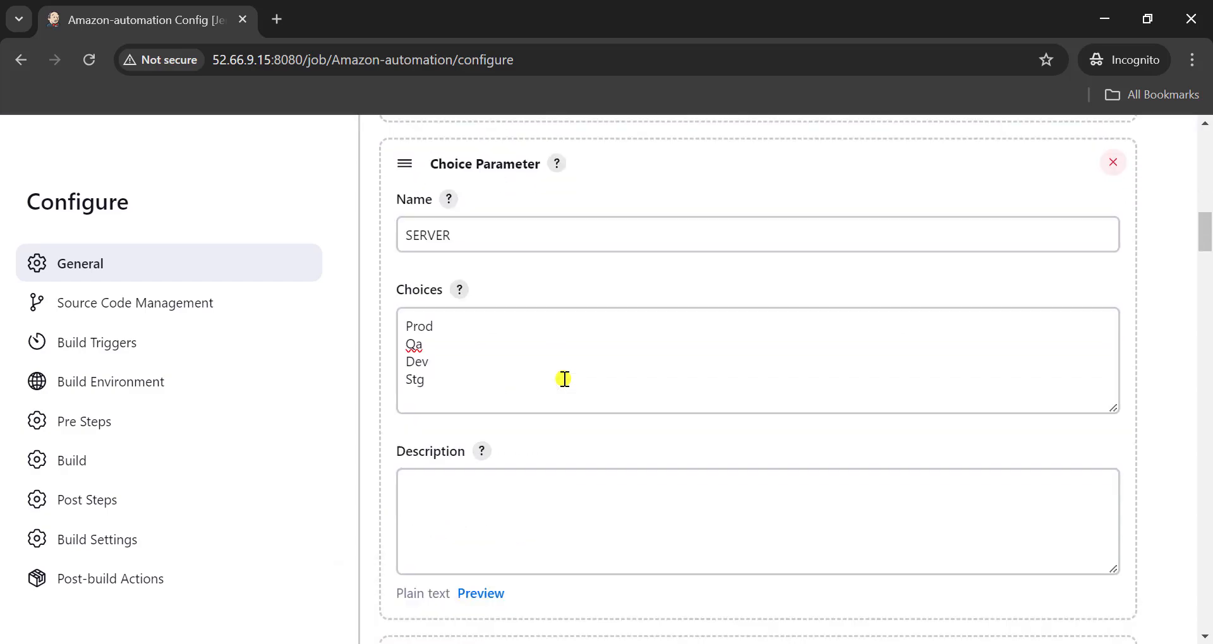
pyautogui.scroll(12, 564, 379)
pyautogui.scroll(-7, 564, 379)
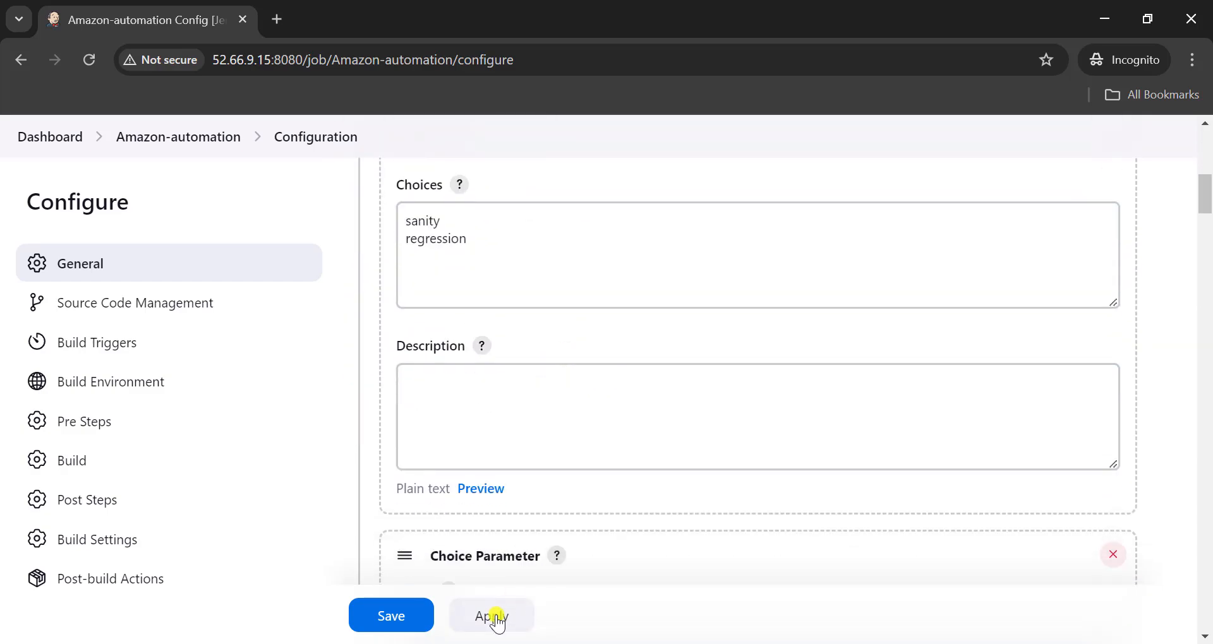
pyautogui.click(498, 622)
pyautogui.click(396, 616)
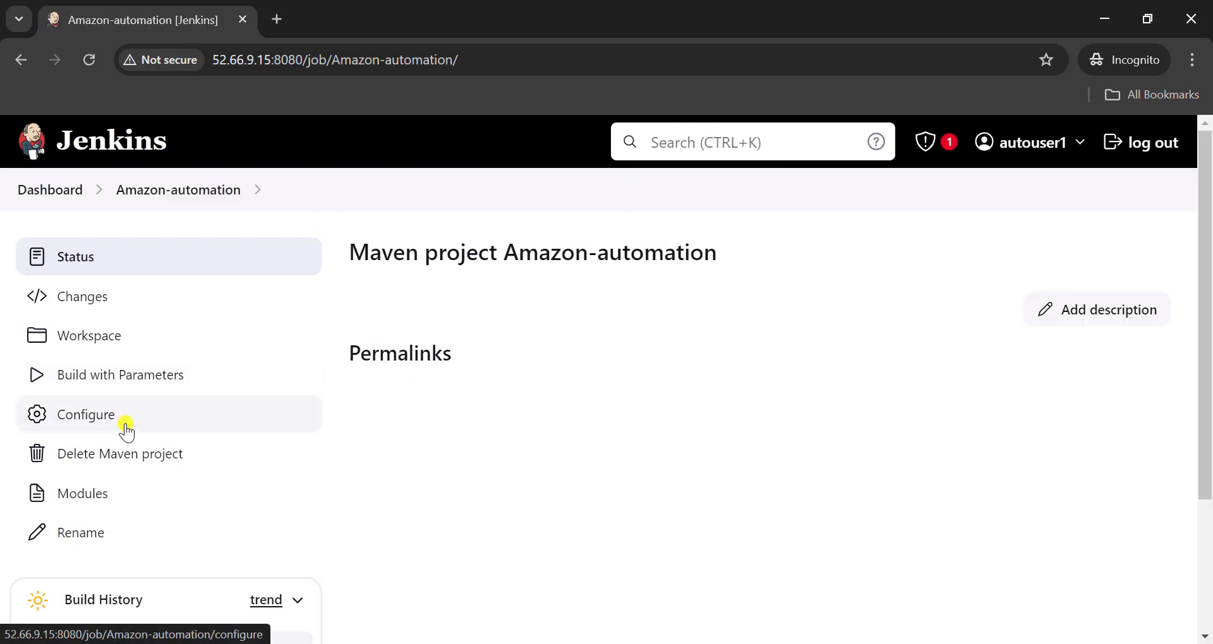
pyautogui.click(159, 387)
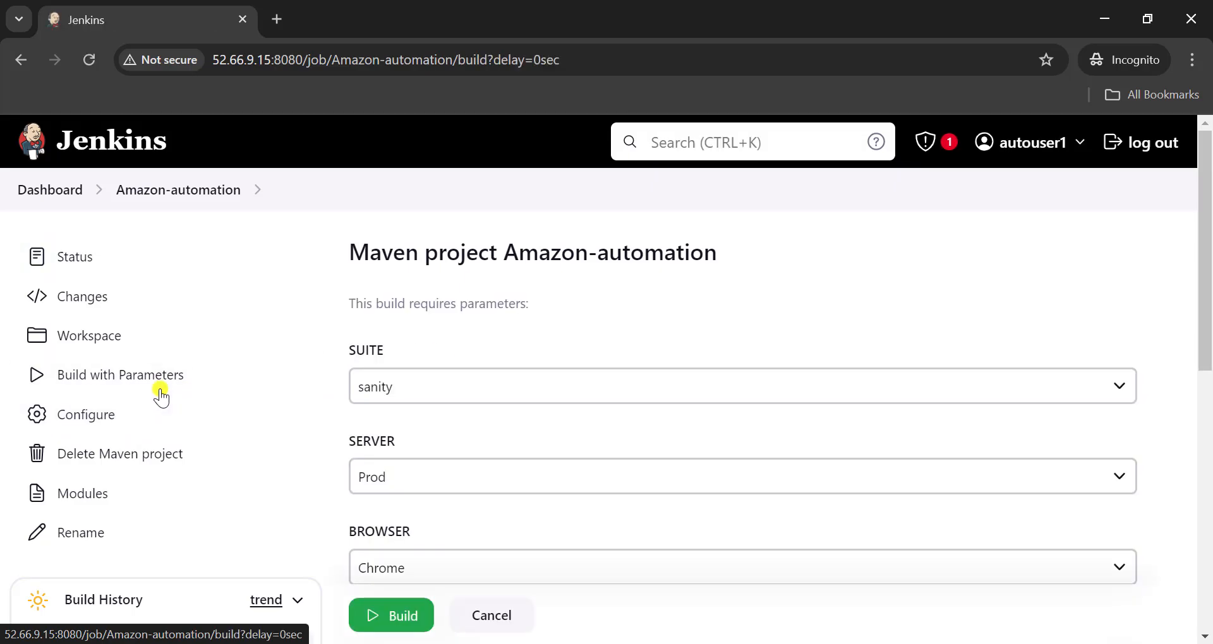
# - Switch to the Notepad plan and highlight the docker-compose.yml file mentioned in step 4
pyautogui.hotkey('alt', 'Tab')
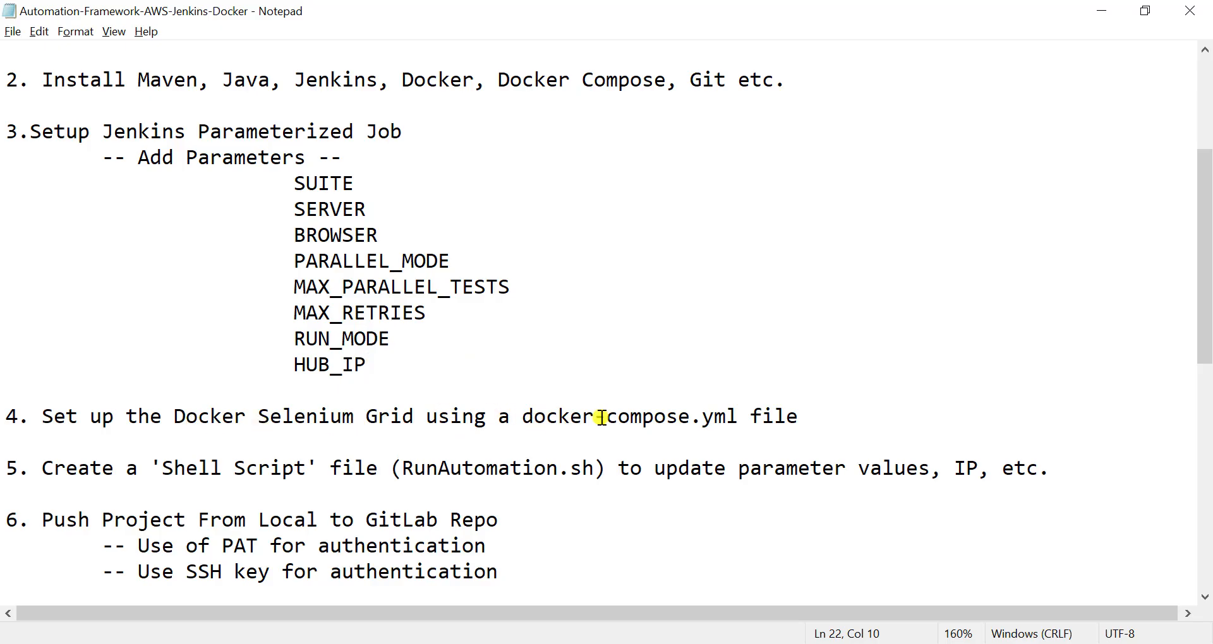
pyautogui.click(521, 419)
pyautogui.moveTo(586, 419); pyautogui.dragTo(807, 412)
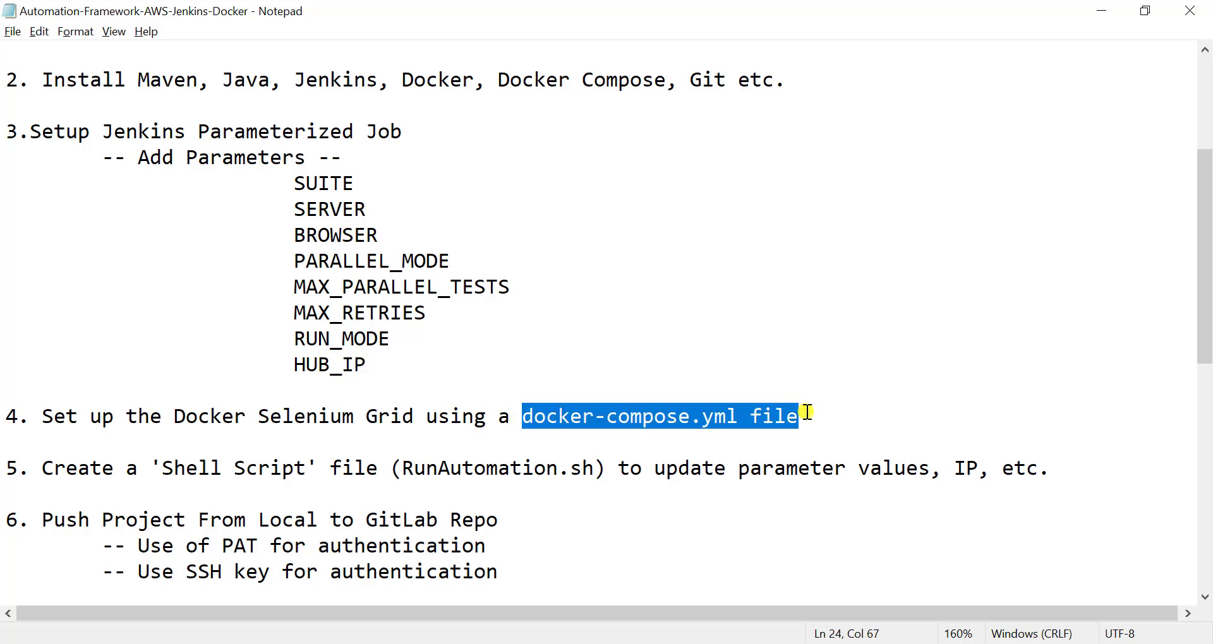
# - Switch to File Explorer and open SetupSeleniumGridLatest from the amazon-selenium-framework docker folder in Notepad++
pyautogui.hotkey('alt', 'Tab')
pyautogui.doubleClick(288, 136)
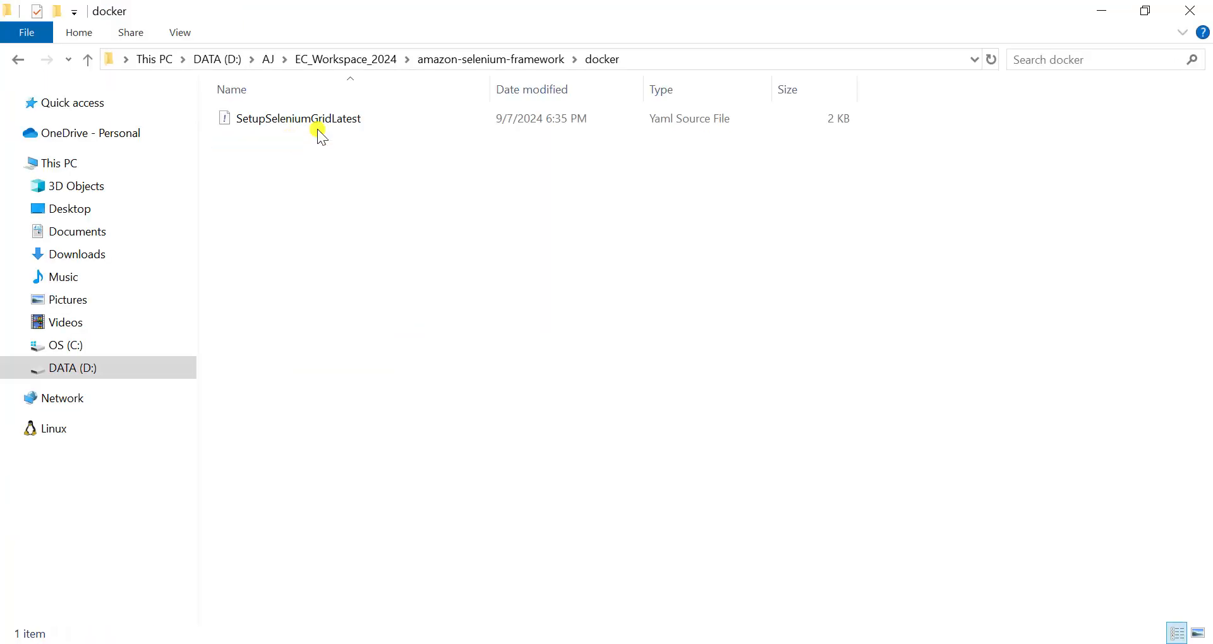
pyautogui.click(338, 120)
pyautogui.rightClick(338, 119)
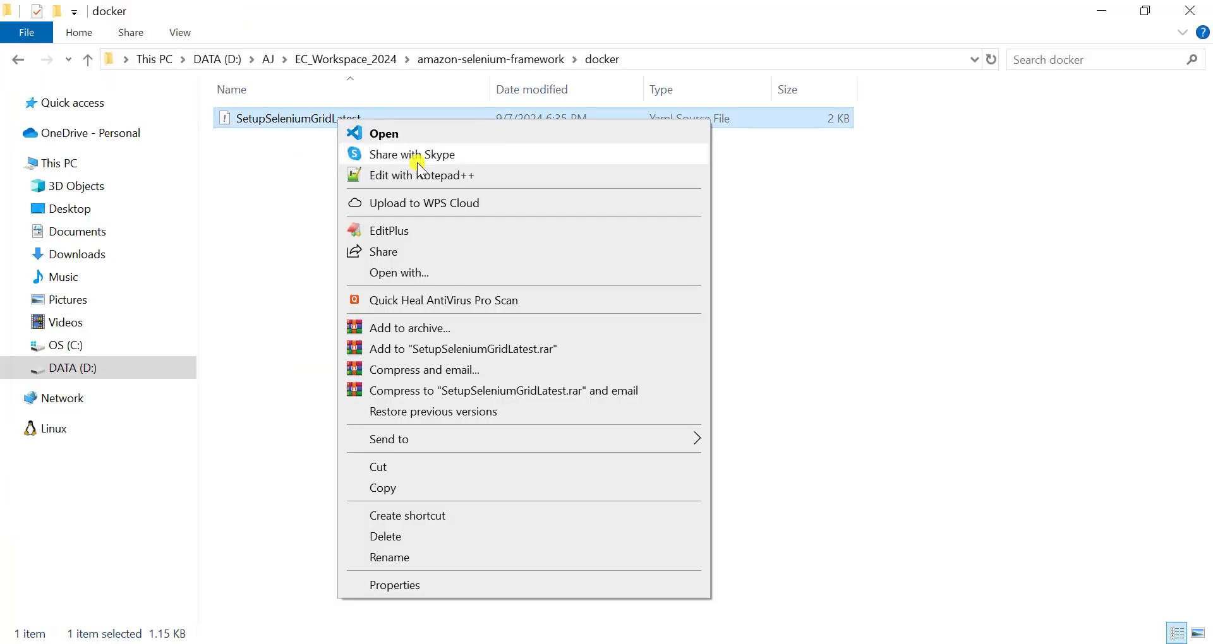
pyautogui.click(420, 175)
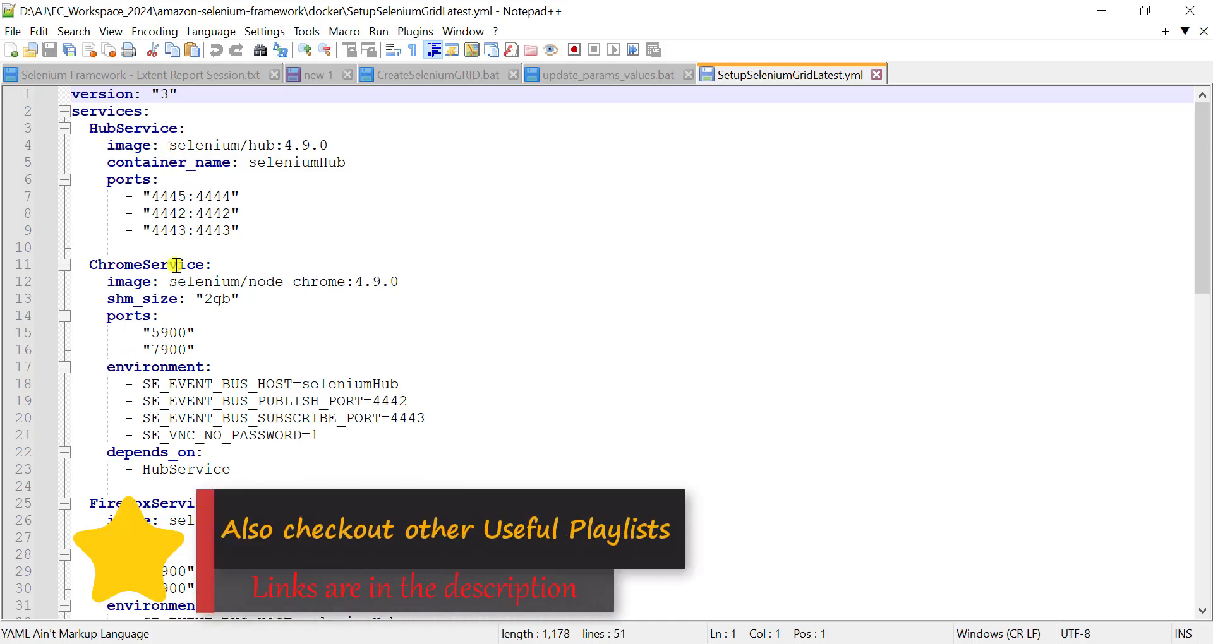
# - Examine the hub, Chrome, Firefox and Edge service definitions in SetupSeleniumGridLatest.yml
pyautogui.scroll(-5, 181, 441)
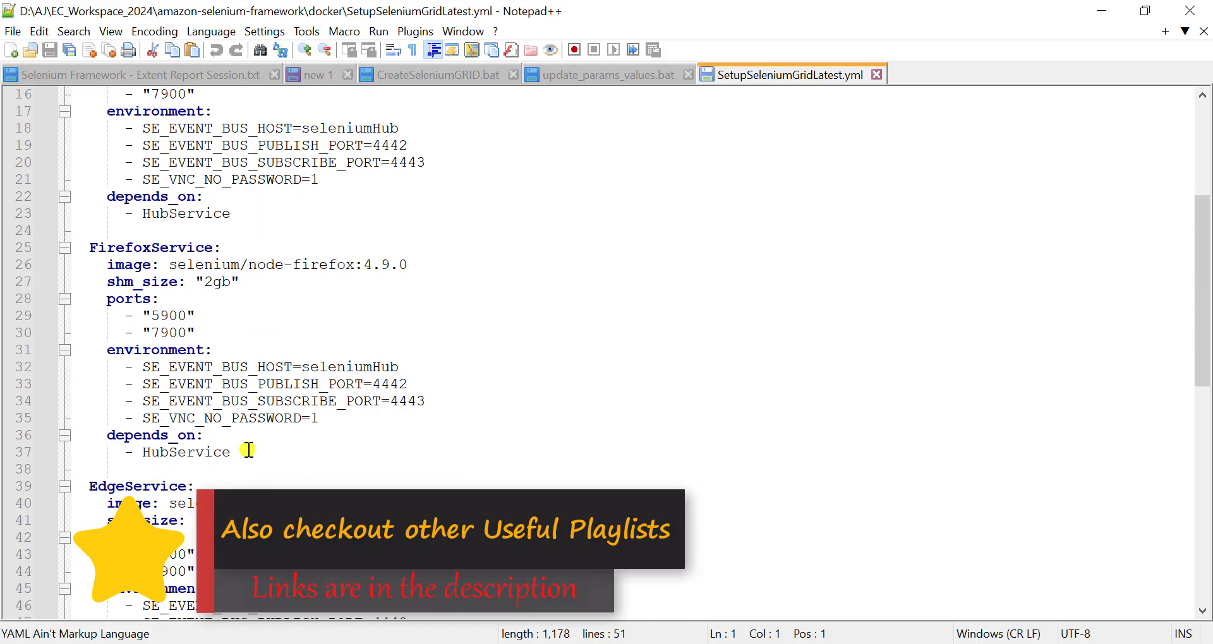
pyautogui.scroll(5, 249, 449)
pyautogui.click(343, 145)
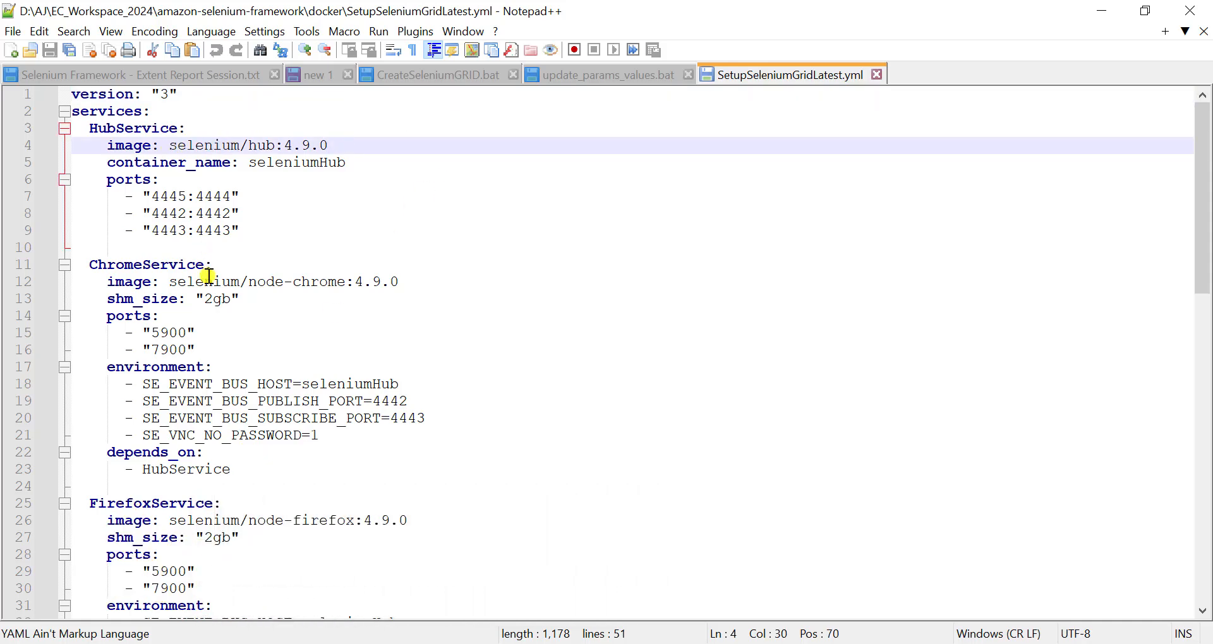
pyautogui.scroll(-3, 206, 276)
pyautogui.scroll(3, 208, 276)
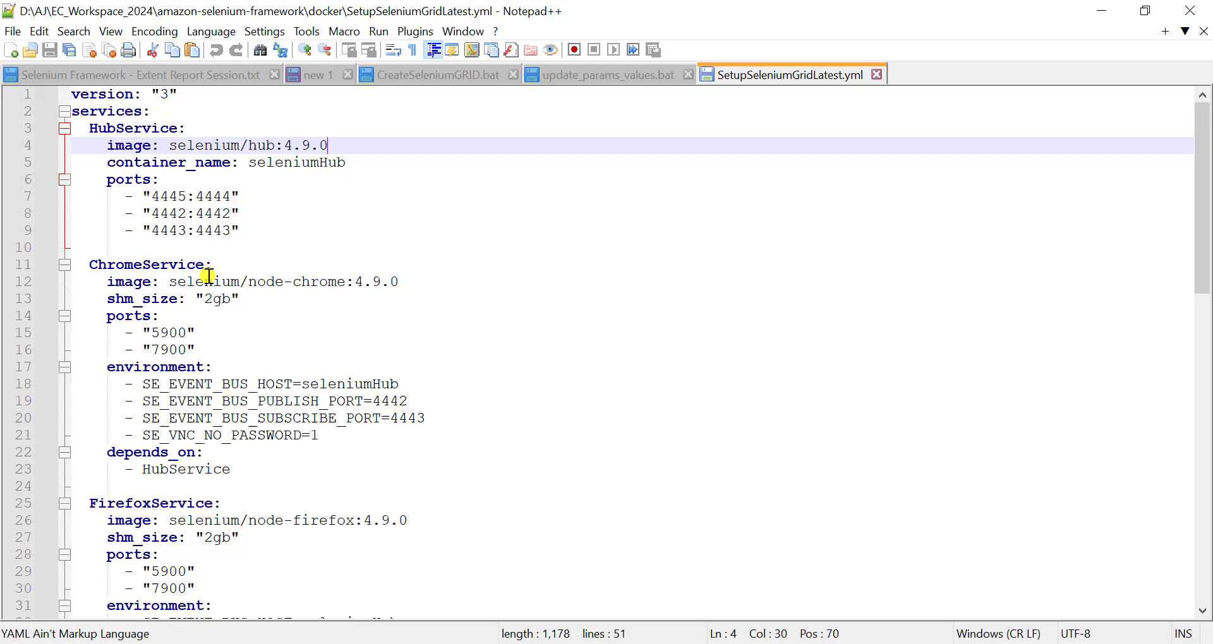
pyautogui.click(291, 264)
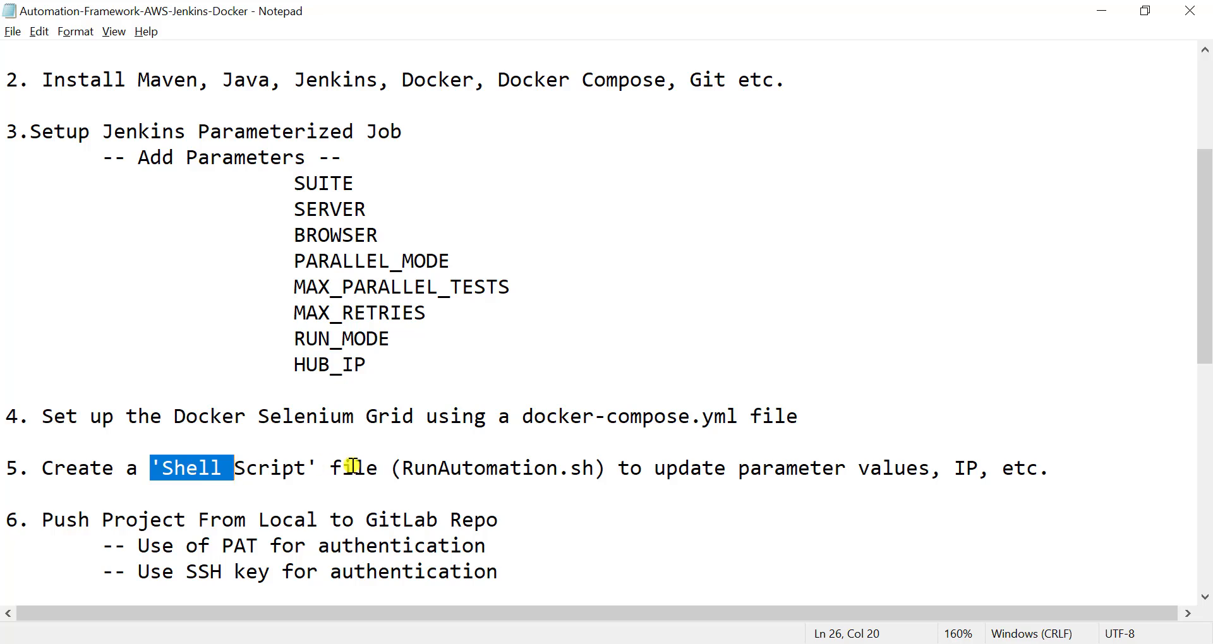
# - Check the shell script step in the Notepad plan, and review the parameter replacements in update_params_values.bat in Notepad++
pyautogui.doubleClick(967, 470)
pyautogui.click(704, 503)
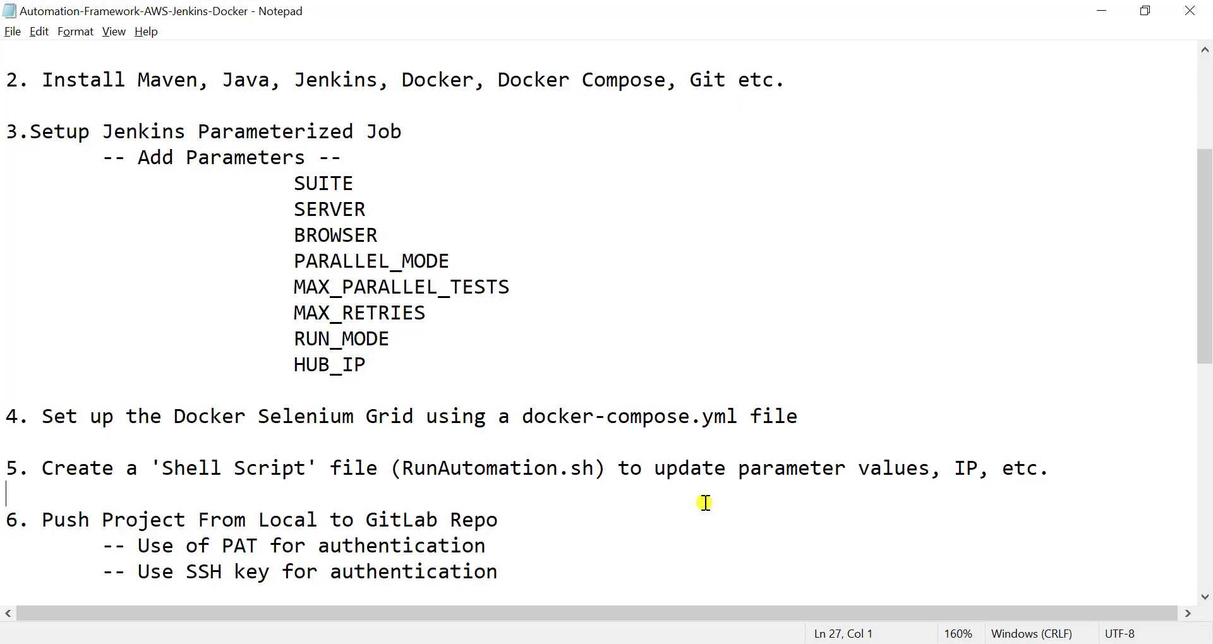
pyautogui.hotkey('alt', 'Tab')
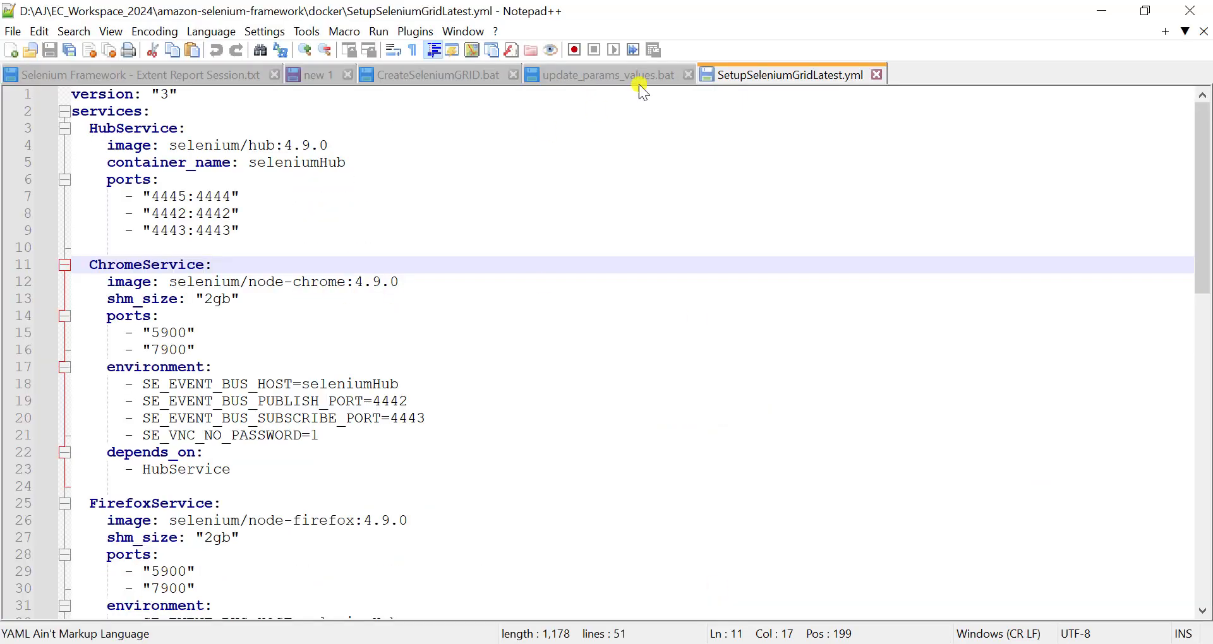
pyautogui.click(595, 77)
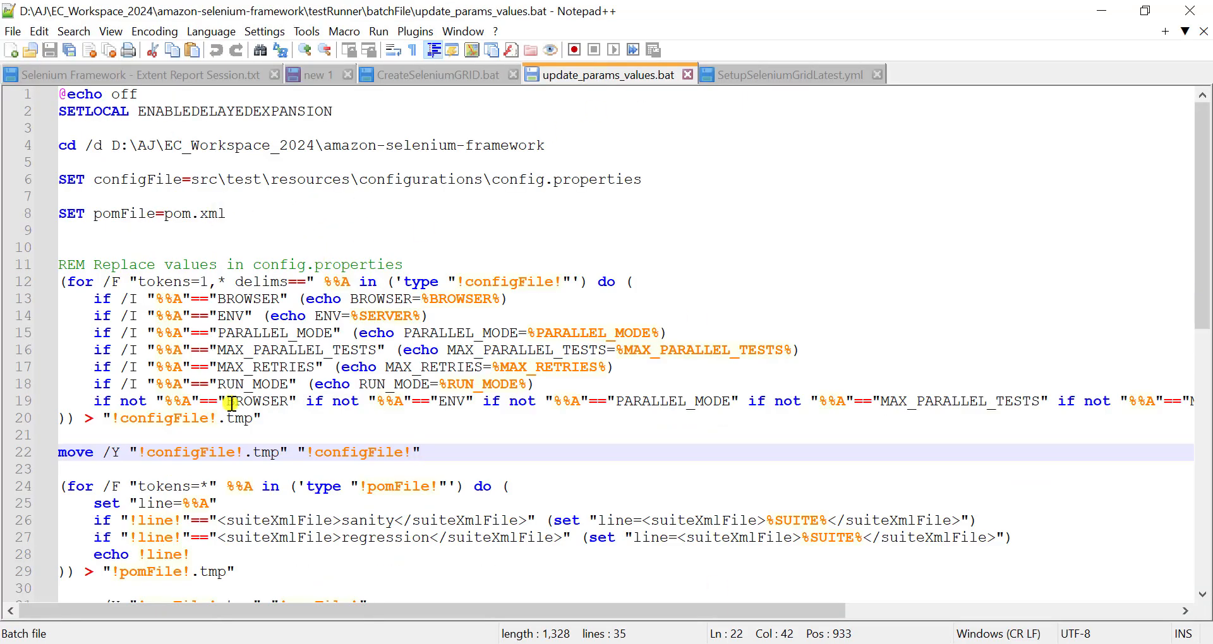
pyautogui.scroll(-8, 230, 411)
pyautogui.scroll(1, 232, 410)
pyautogui.scroll(7, 231, 410)
# - Switch to File Explorer and open the Runautomation shell script from testRunner\shellScript in Notepad++
pyautogui.click(414, 643)
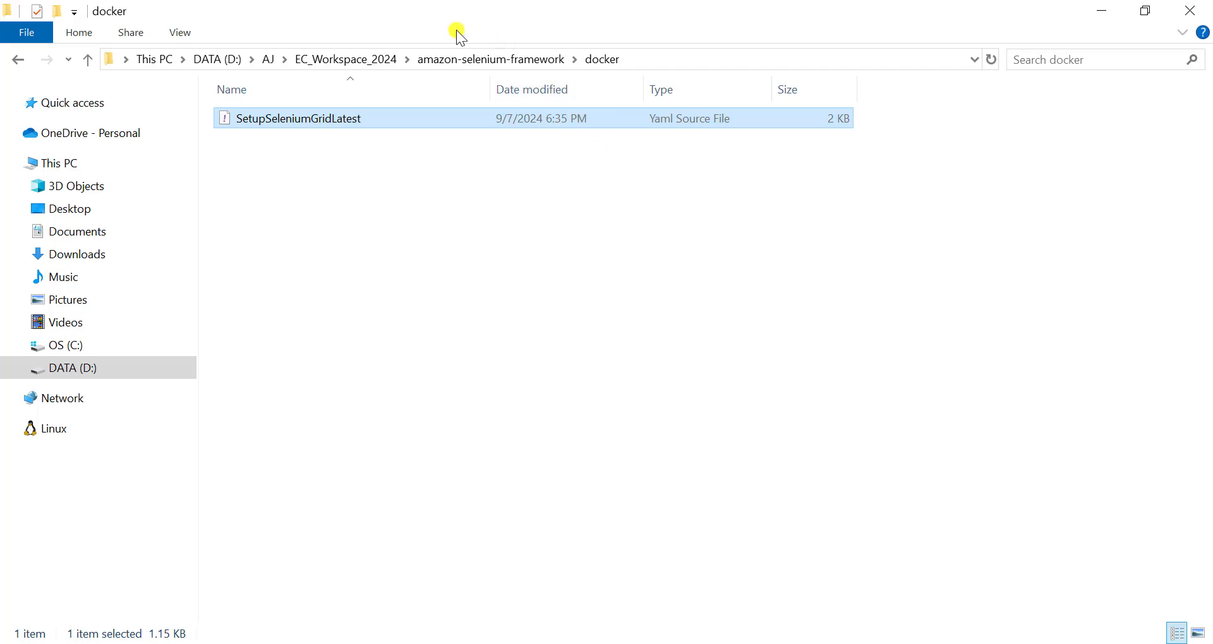
pyautogui.click(490, 60)
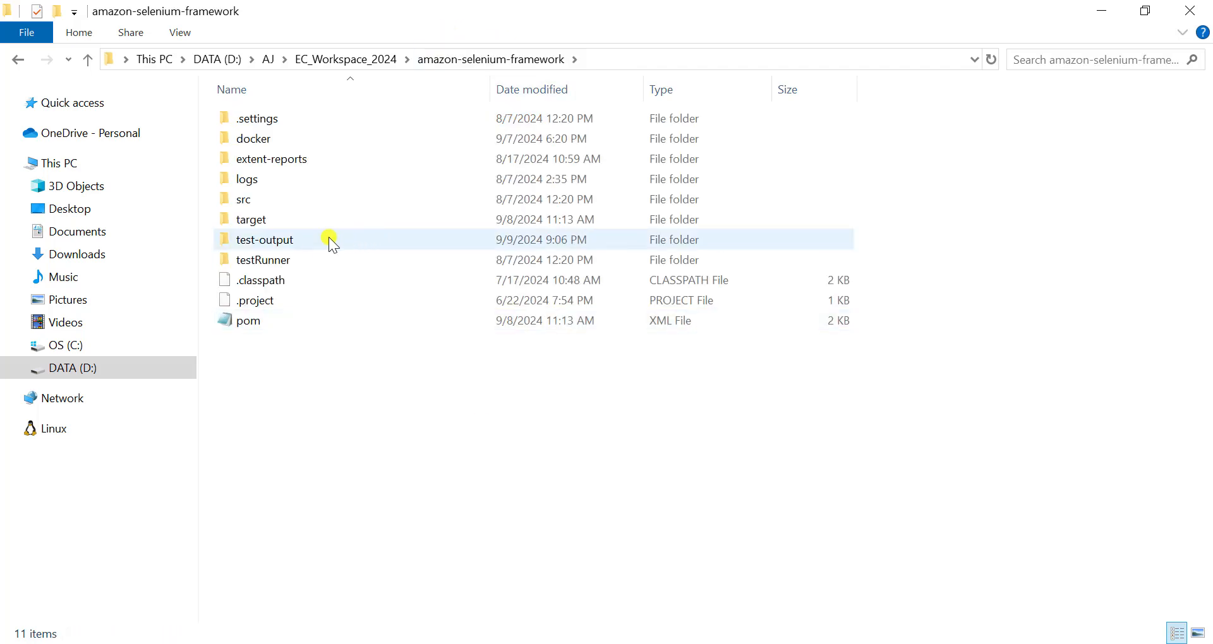
pyautogui.doubleClick(284, 259)
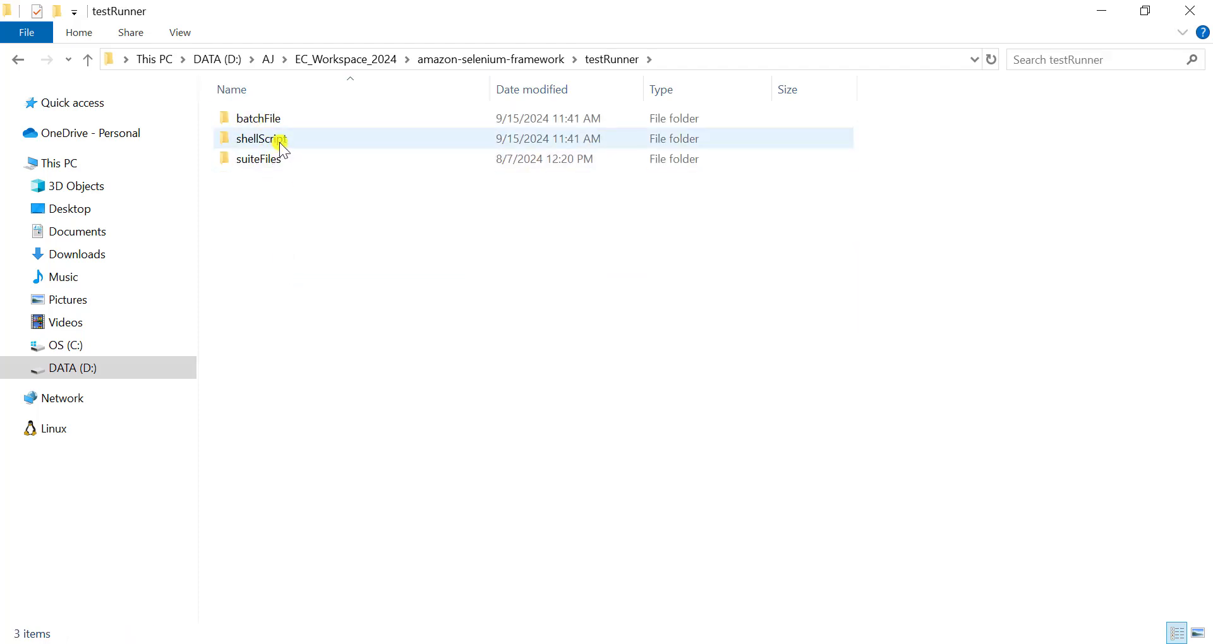
pyautogui.doubleClick(280, 142)
pyautogui.click(297, 119)
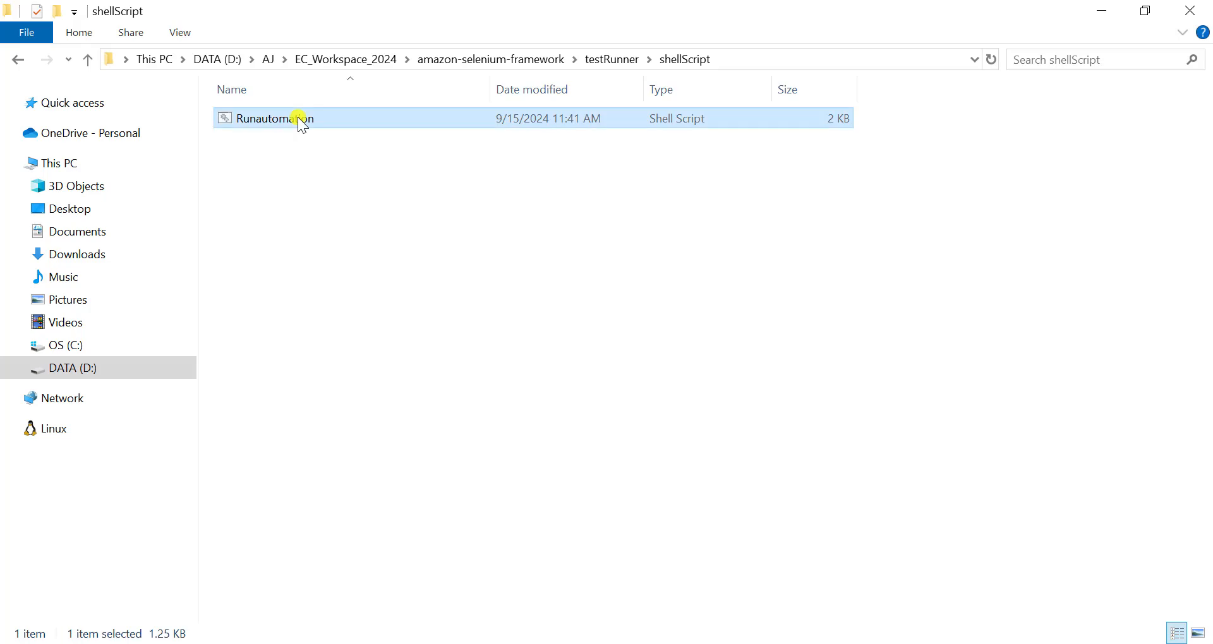
pyautogui.rightClick(298, 118)
pyautogui.click(370, 178)
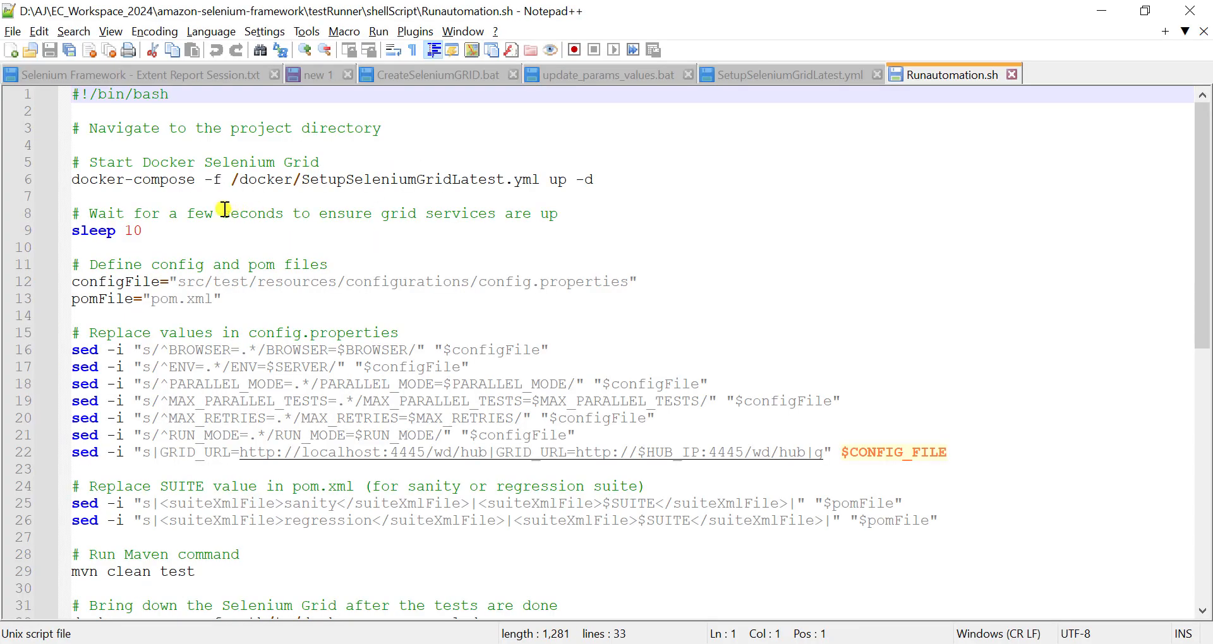
# - Compare update_params_values.bat with Runautomation.sh, starting at the script's project directory comment
pyautogui.click(641, 76)
pyautogui.click(910, 73)
pyautogui.click(386, 133)
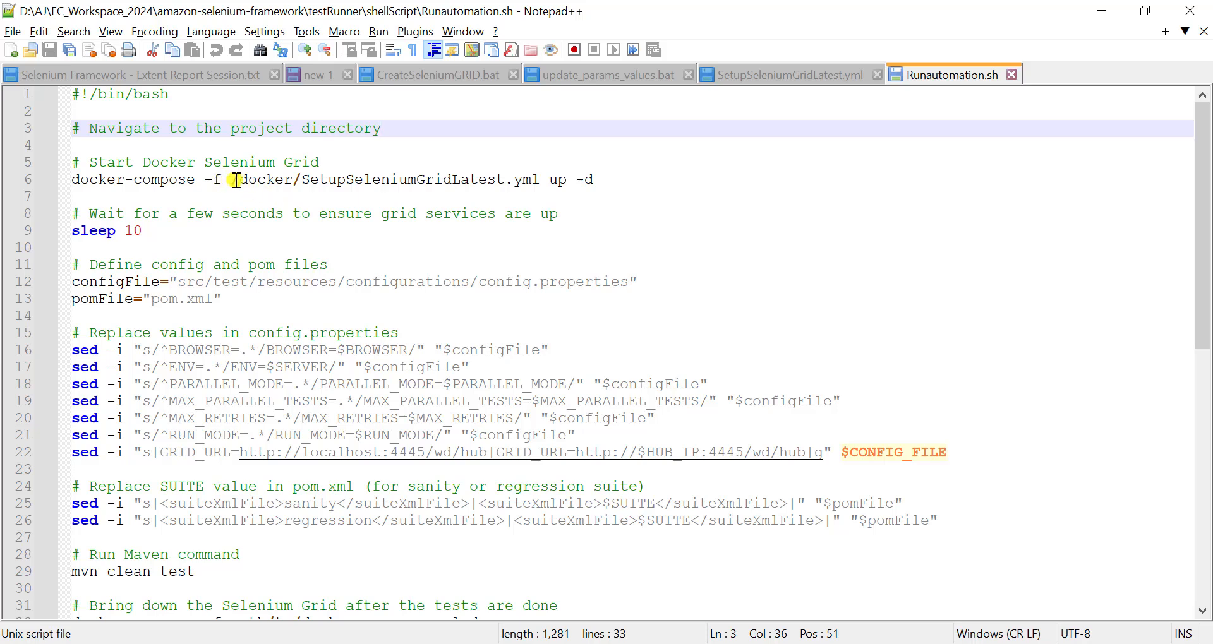
# - Append "--scale ChromeService=" to the docker-compose up command in Runautomation.sh
pyautogui.moveTo(231, 180); pyautogui.dragTo(293, 179)
pyautogui.moveTo(410, 176); pyautogui.dragTo(593, 173)
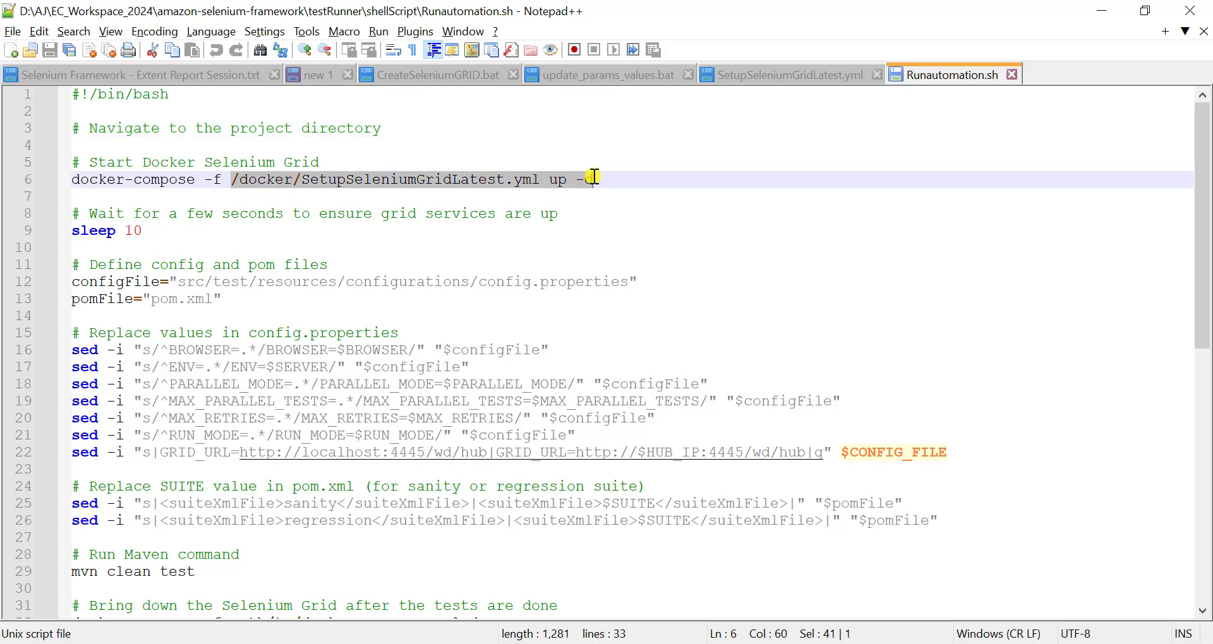
pyautogui.click(629, 180)
pyautogui.write('--sc')
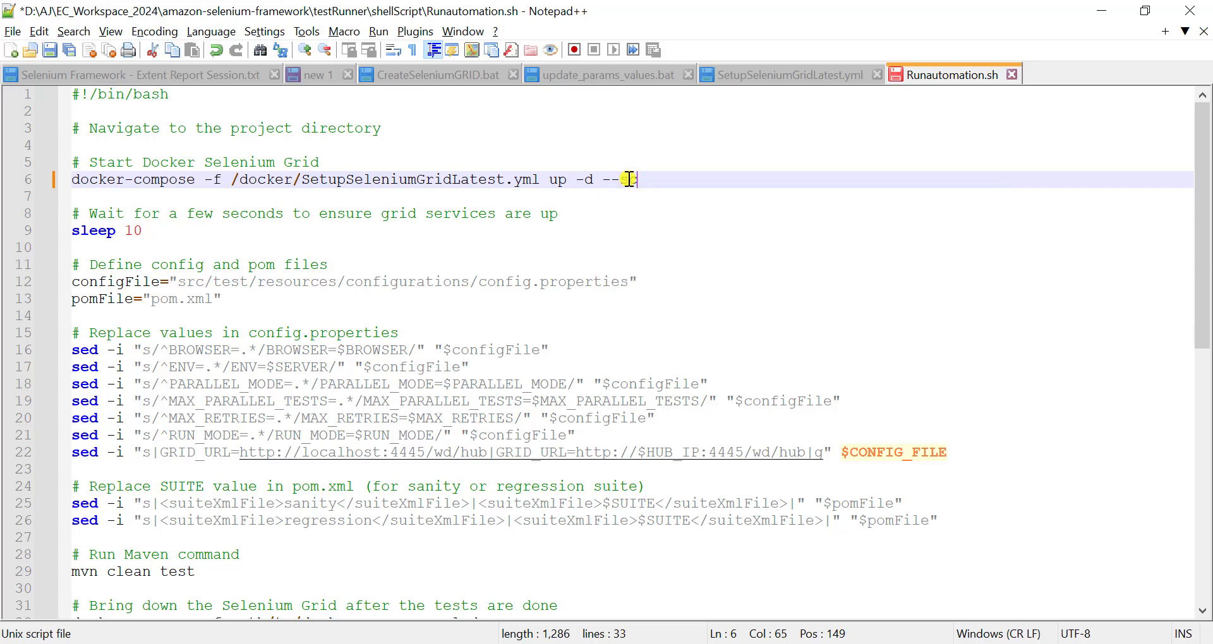
pyautogui.write('ale=')
pyautogui.write('chromeService')
pyautogui.click(674, 181)
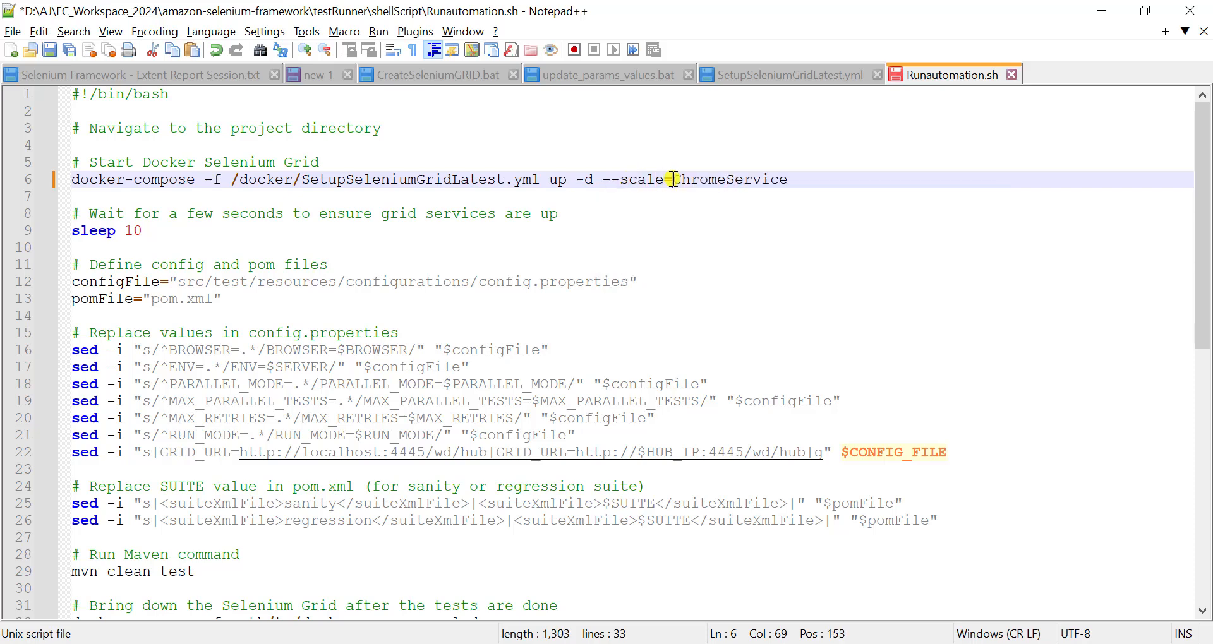
pyautogui.press('BackSpace')
pyautogui.click(824, 176)
pyautogui.write('=')
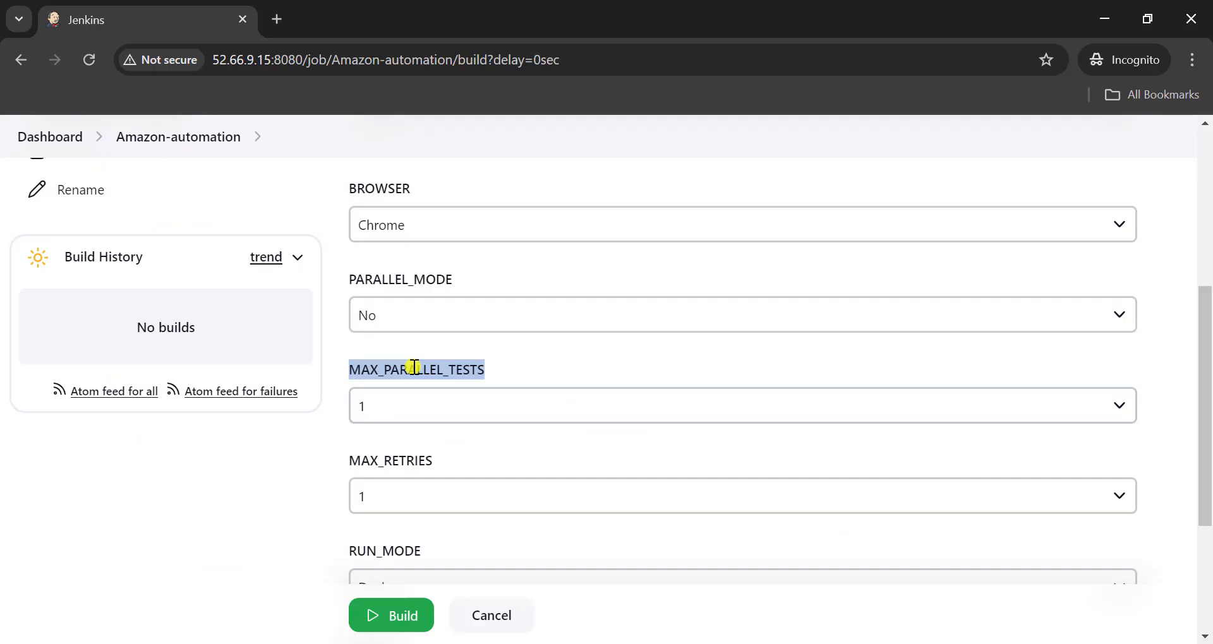
# - Copy the MAX_PARALLEL_TESTS parameter name from the Jenkins build page, set ChromeService to $MAX_PARALLEL_TESTS in Notepad++, and save the script
pyautogui.click(385, 405)
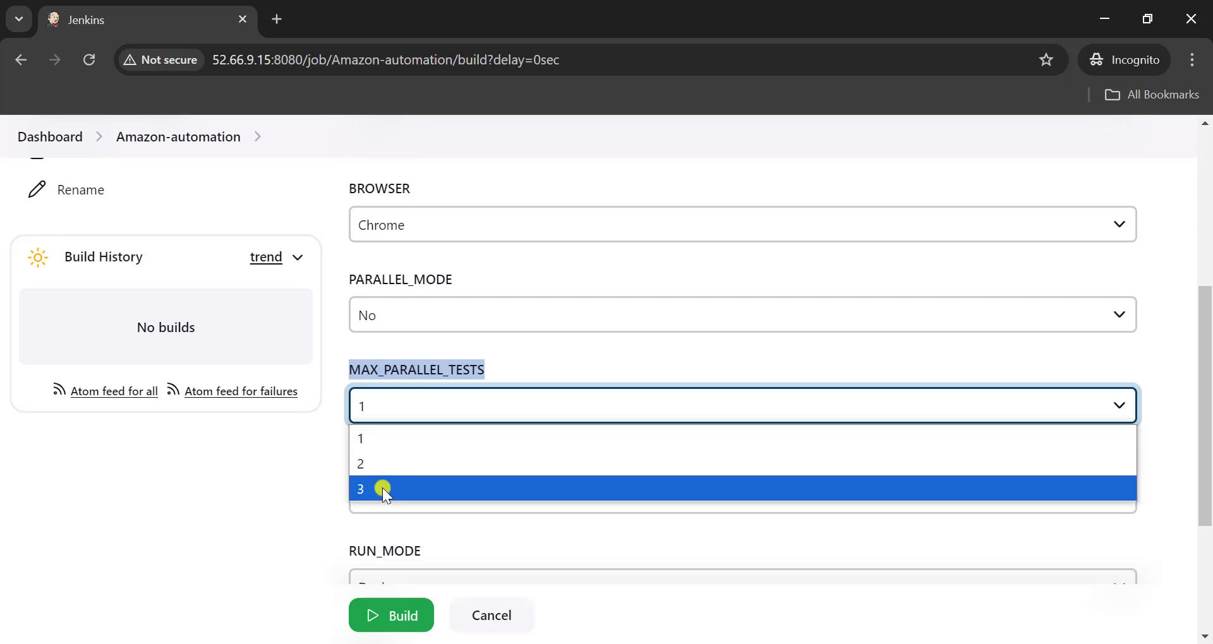
pyautogui.click(484, 341)
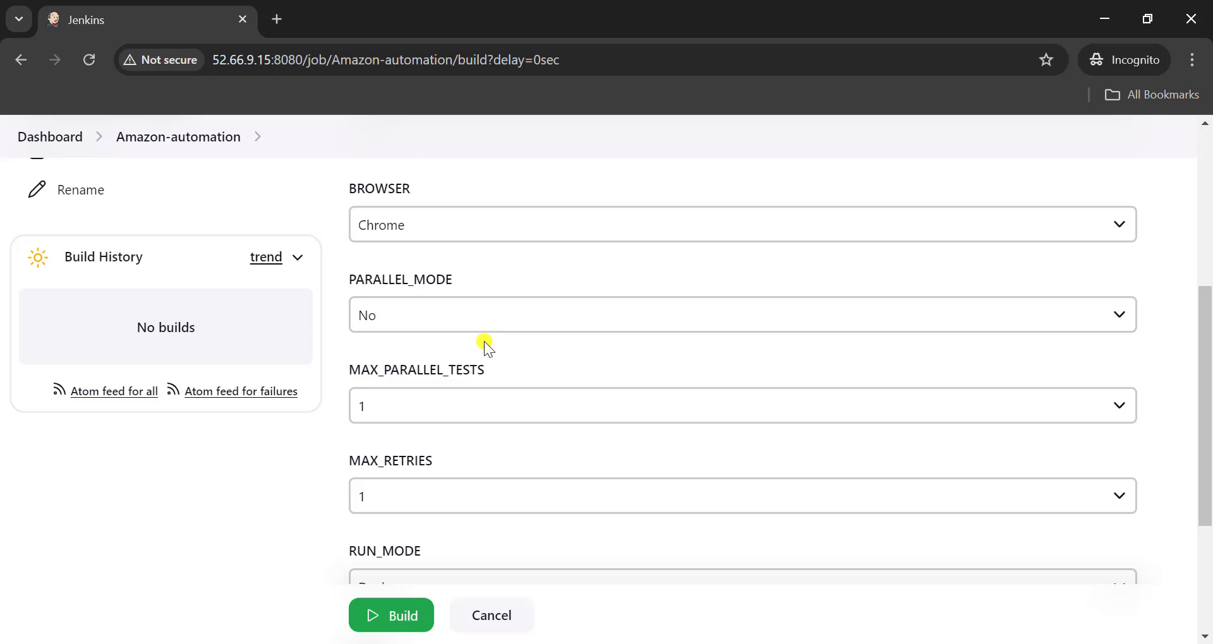
pyautogui.doubleClick(457, 366)
pyautogui.hotkey('ctrl', 'c')
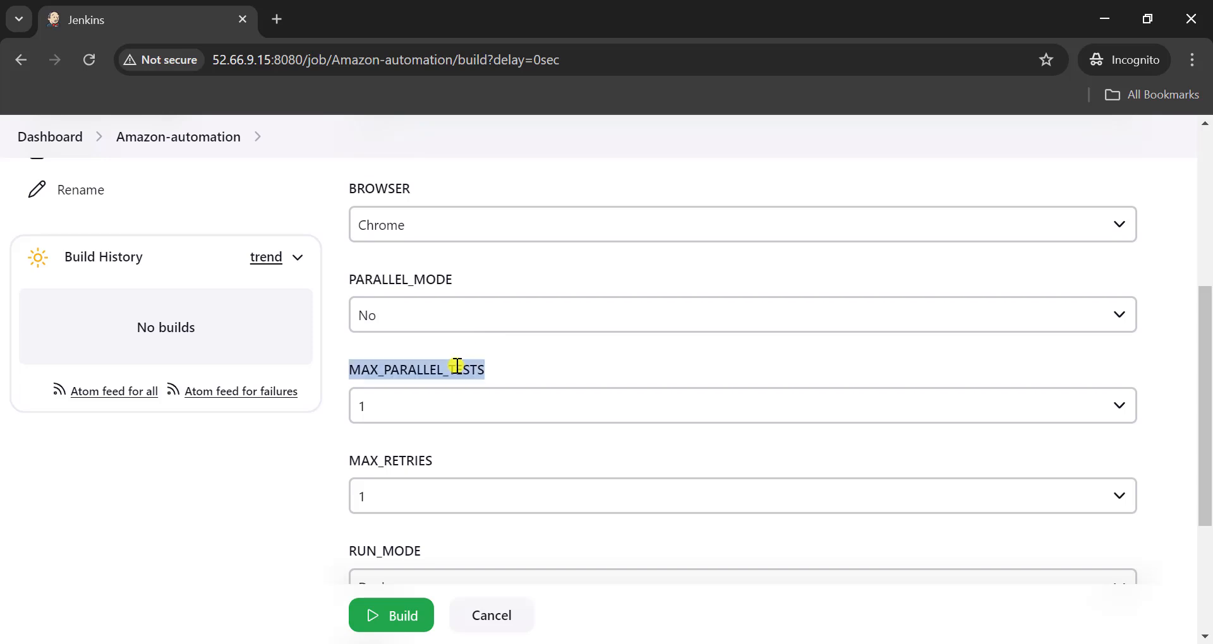
pyautogui.click(714, 643)
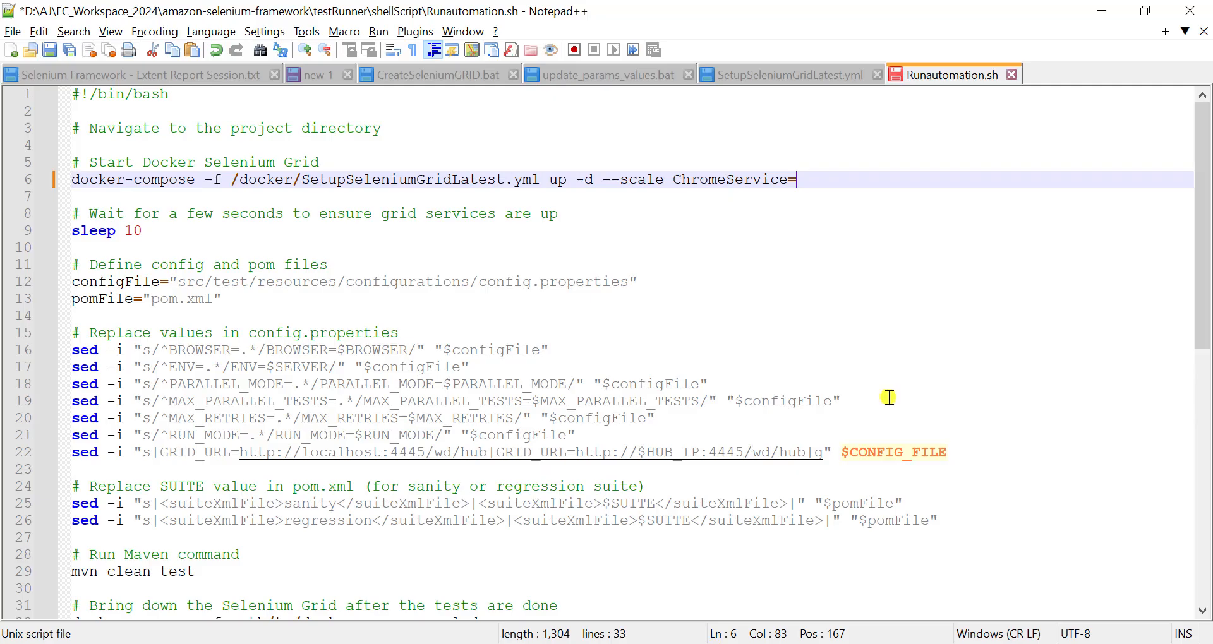
pyautogui.write('$')
pyautogui.hotkey('ctrl', 'v')
pyautogui.hotkey('ctrl', 's')
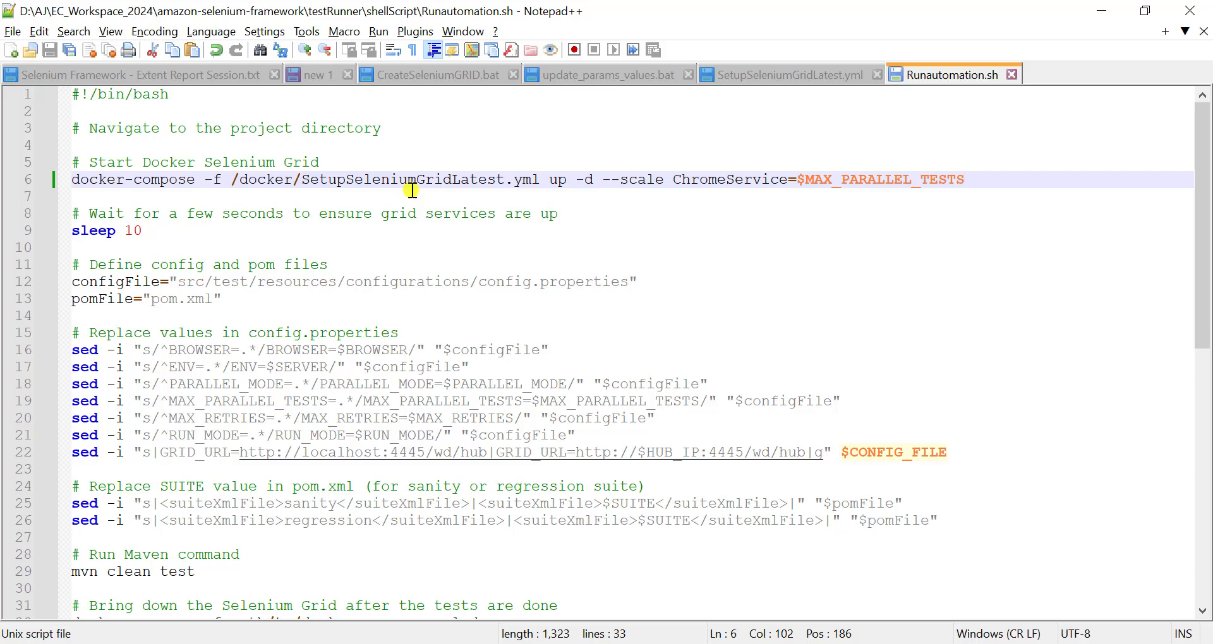
# - Review the script's grid startup, sleep and config file lines, and check the parameter keys in config.properties in Eclipse
pyautogui.click(468, 180)
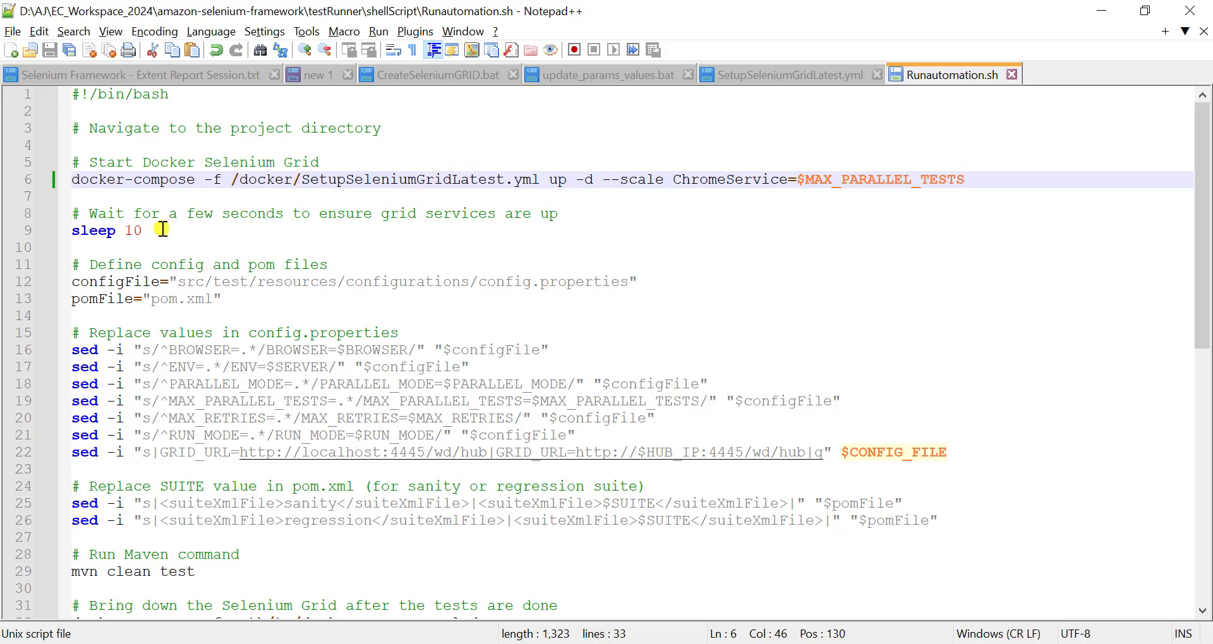
pyautogui.doubleClick(101, 232)
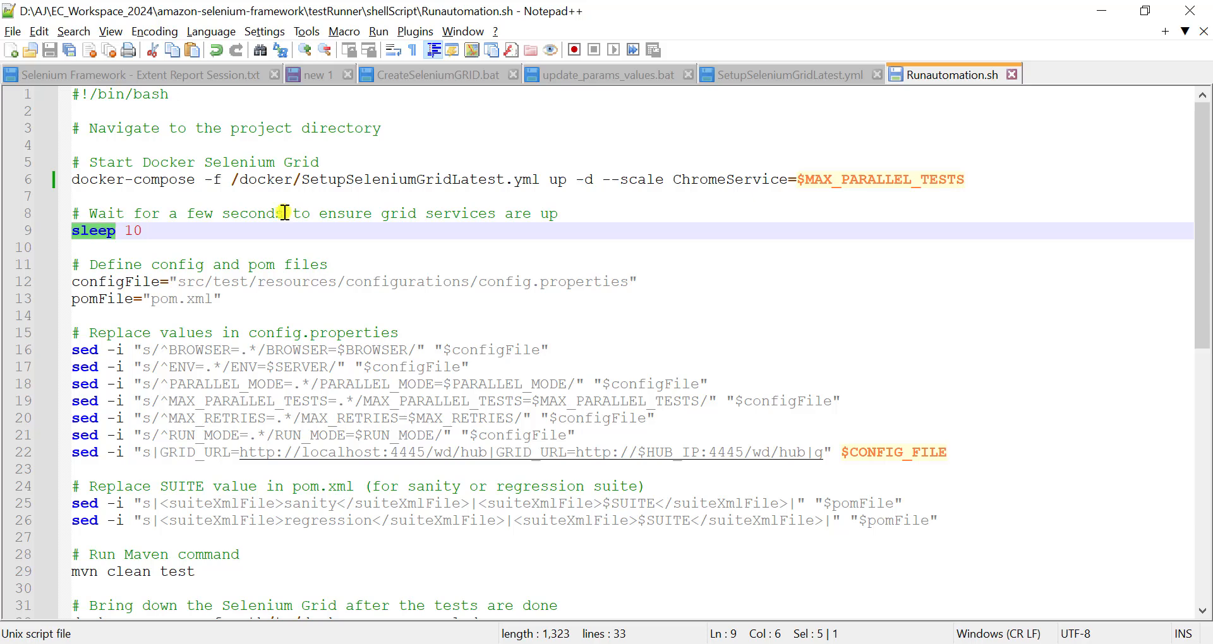
pyautogui.click(478, 179)
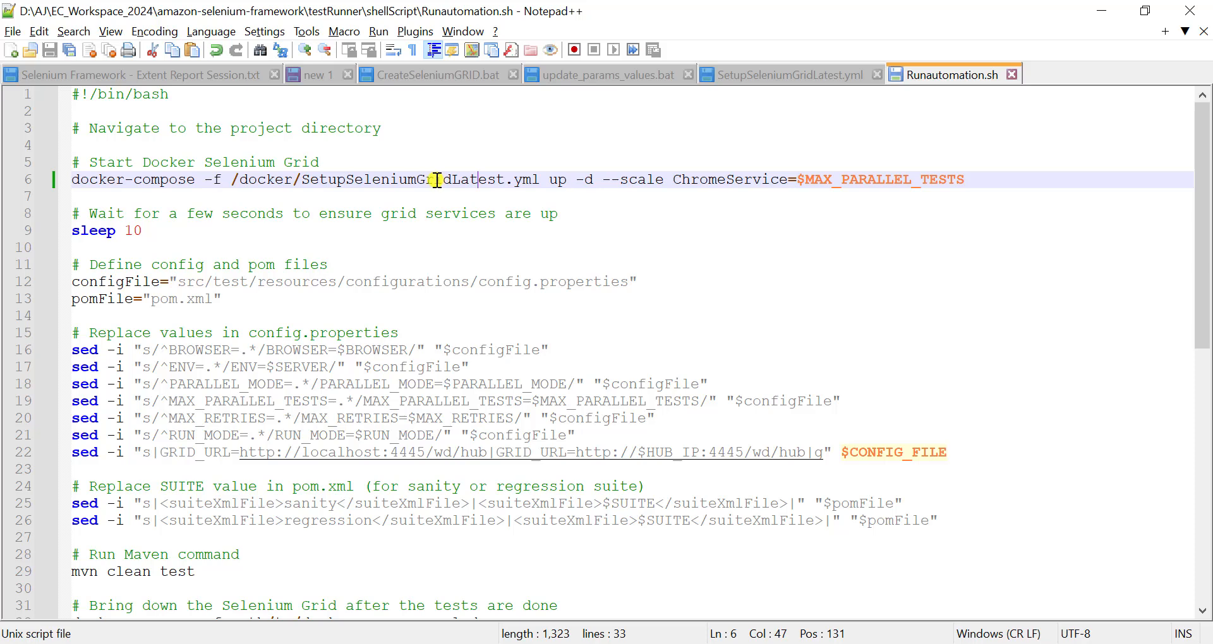
pyautogui.click(237, 265)
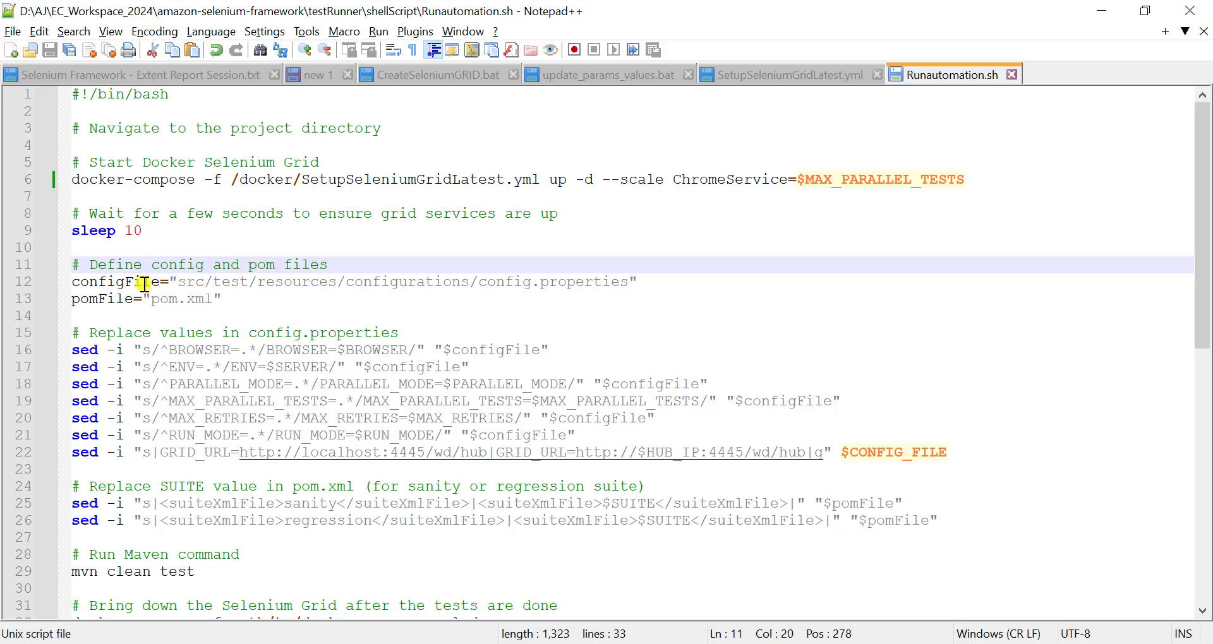
pyautogui.hotkey('alt', 'Tab')
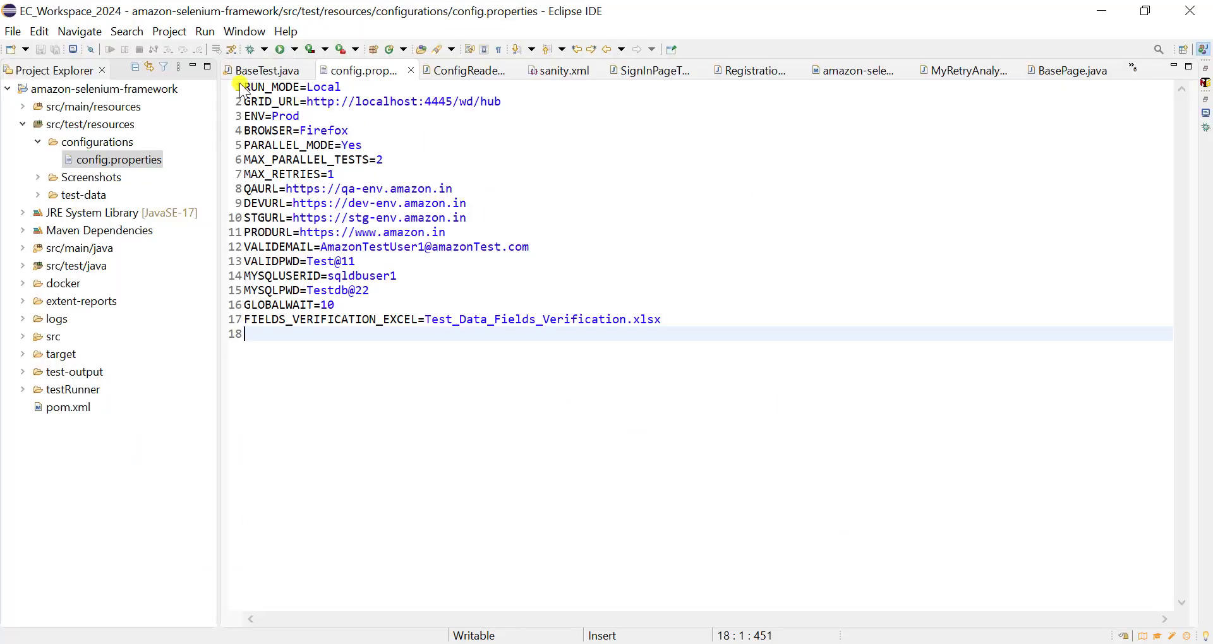
pyautogui.moveTo(388, 91); pyautogui.dragTo(410, 163)
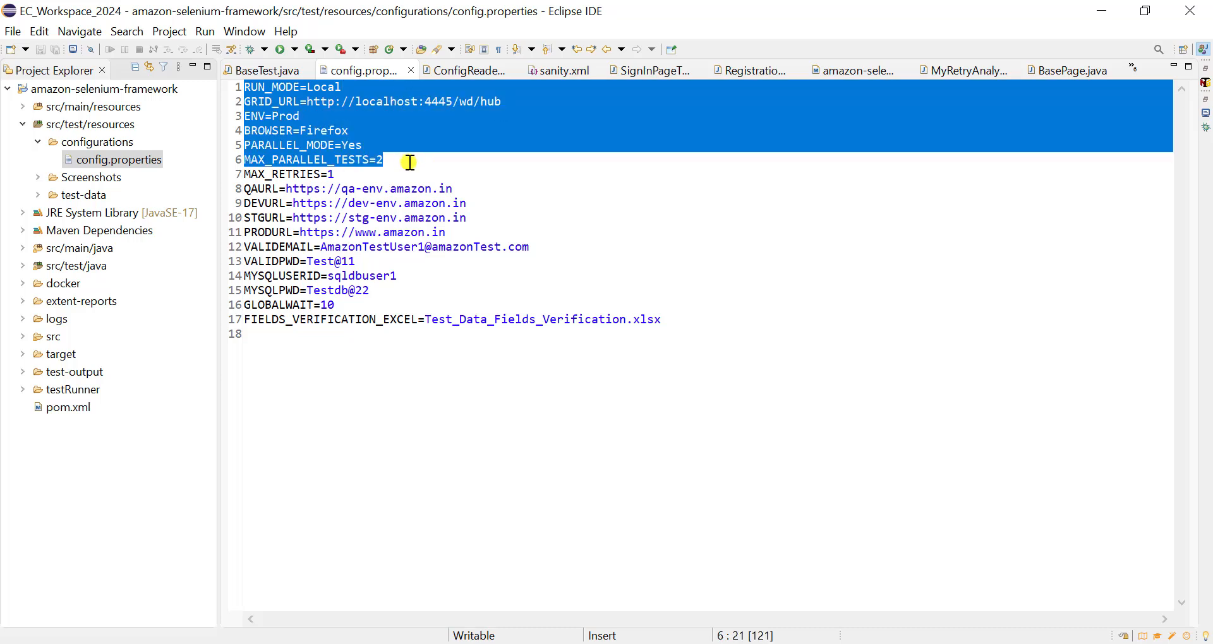
pyautogui.click(341, 171)
pyautogui.click(326, 106)
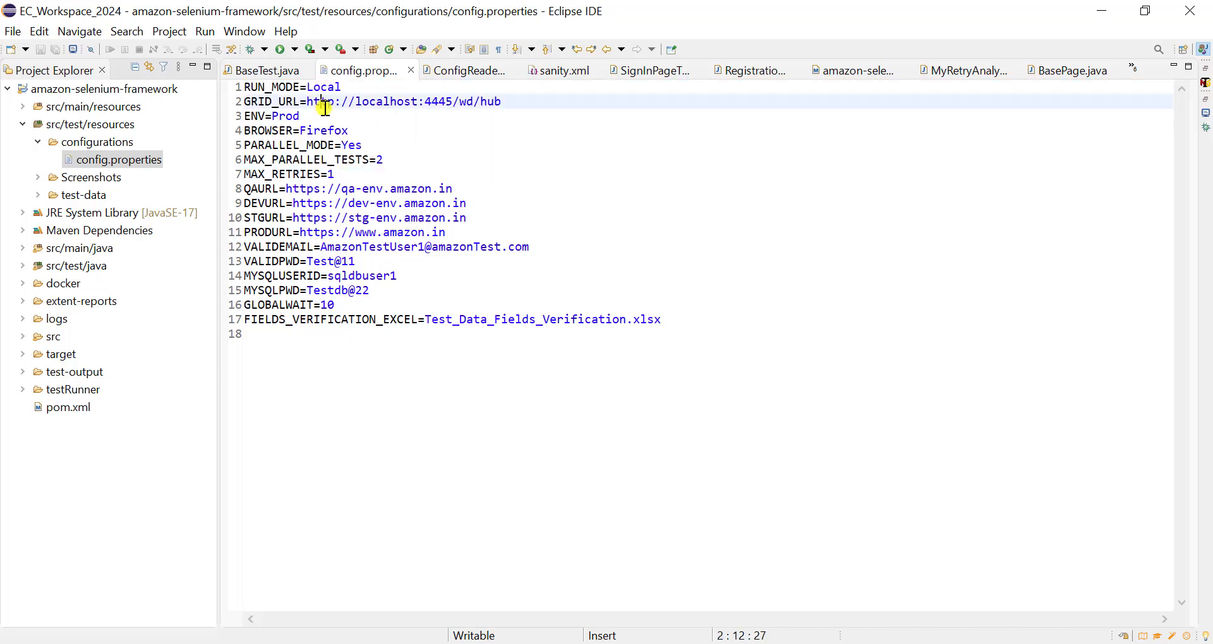
pyautogui.hotkey('alt', 'Tab')
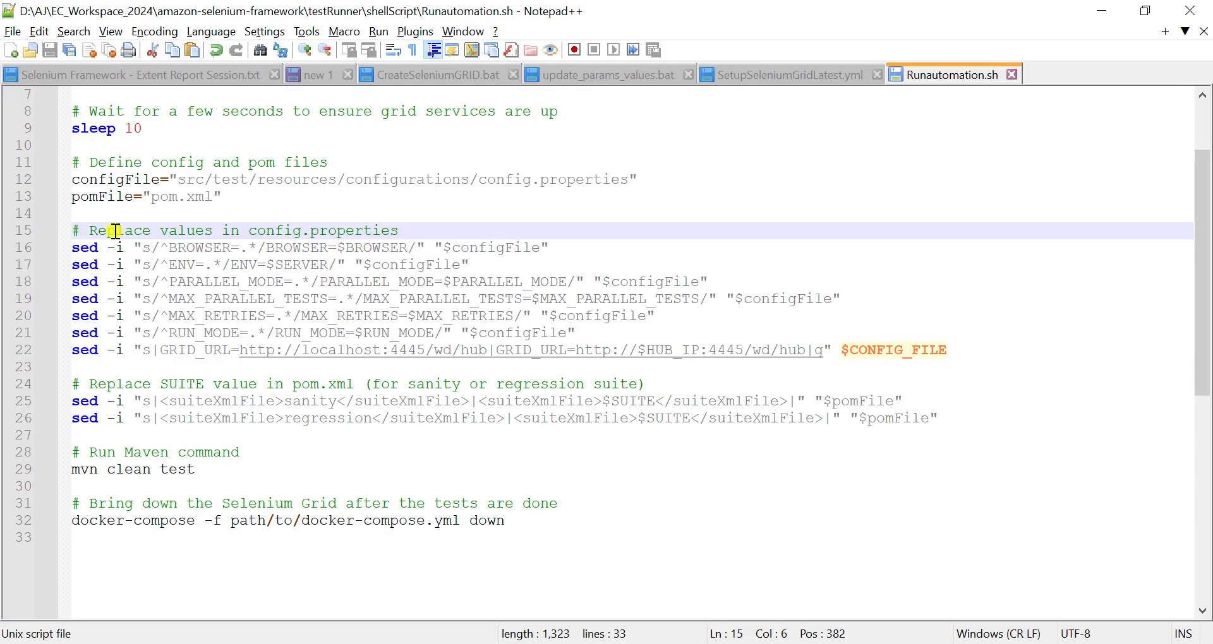
# - Examine the sed command that replaces the BROWSER value in config.properties, including its .* pattern and $configFile target
pyautogui.click(345, 218)
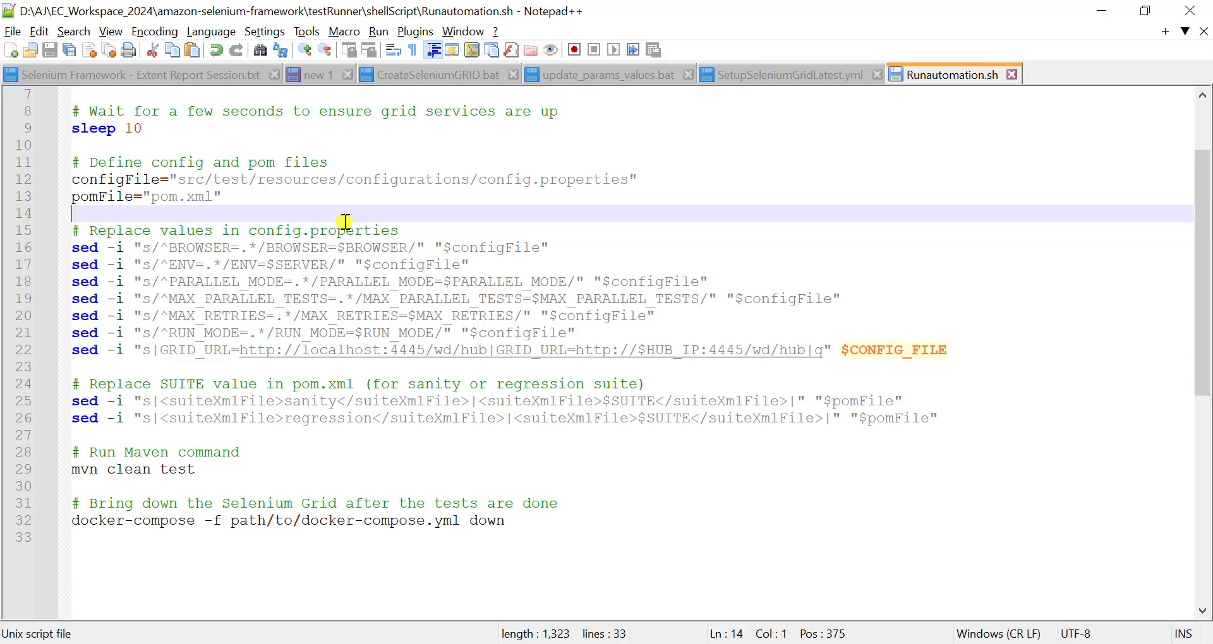
pyautogui.click(88, 248)
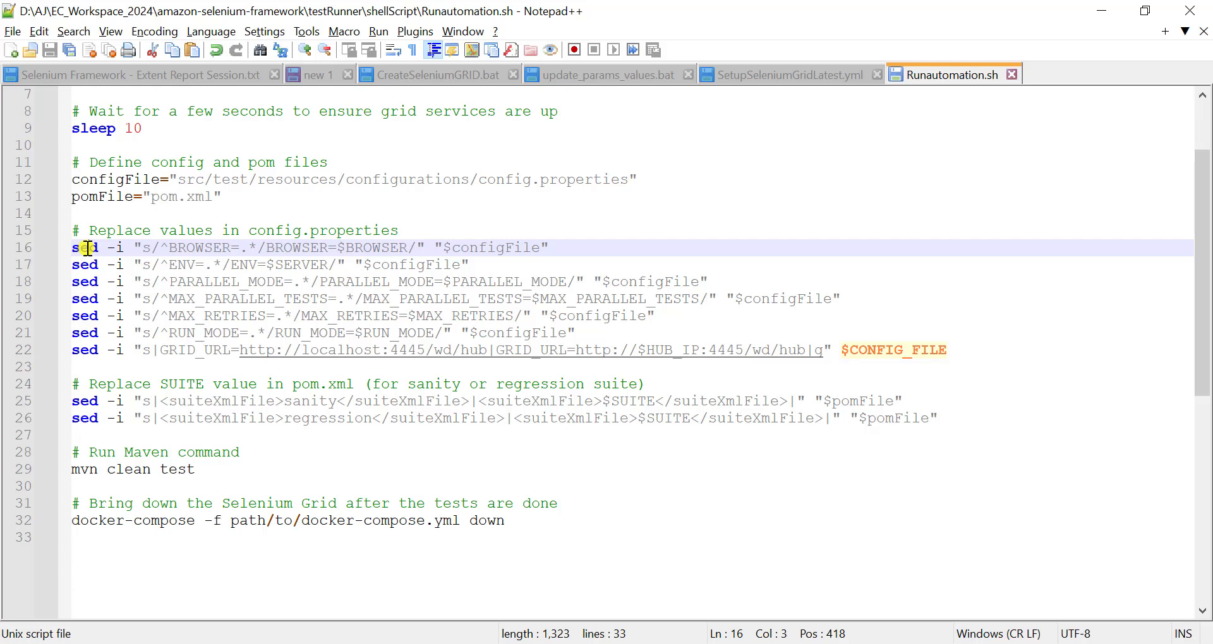
pyautogui.click(143, 248)
pyautogui.moveTo(150, 247); pyautogui.dragTo(239, 245)
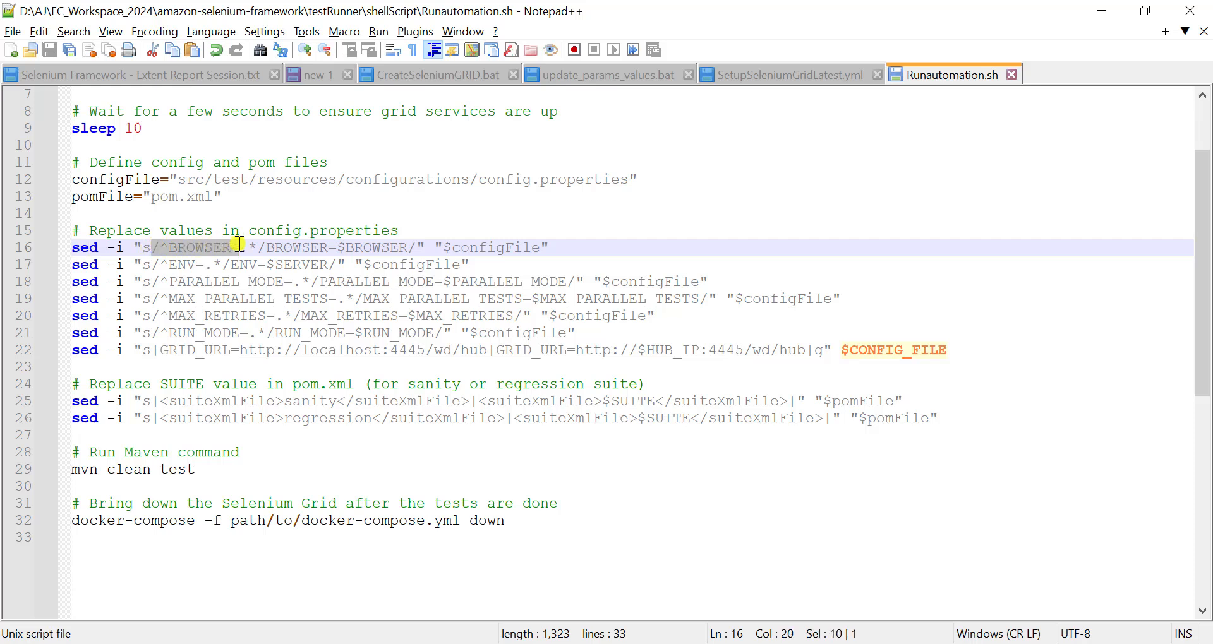
pyautogui.doubleClick(183, 247)
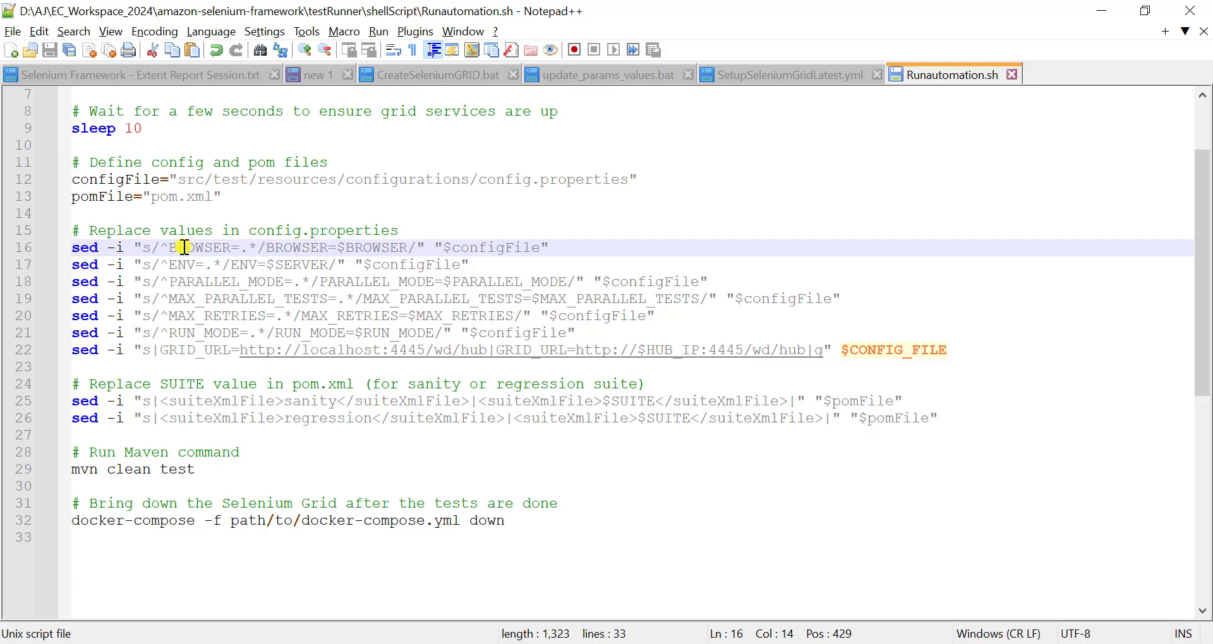
pyautogui.doubleClick(479, 248)
pyautogui.click(207, 247)
pyautogui.moveTo(241, 247); pyautogui.dragTo(256, 248)
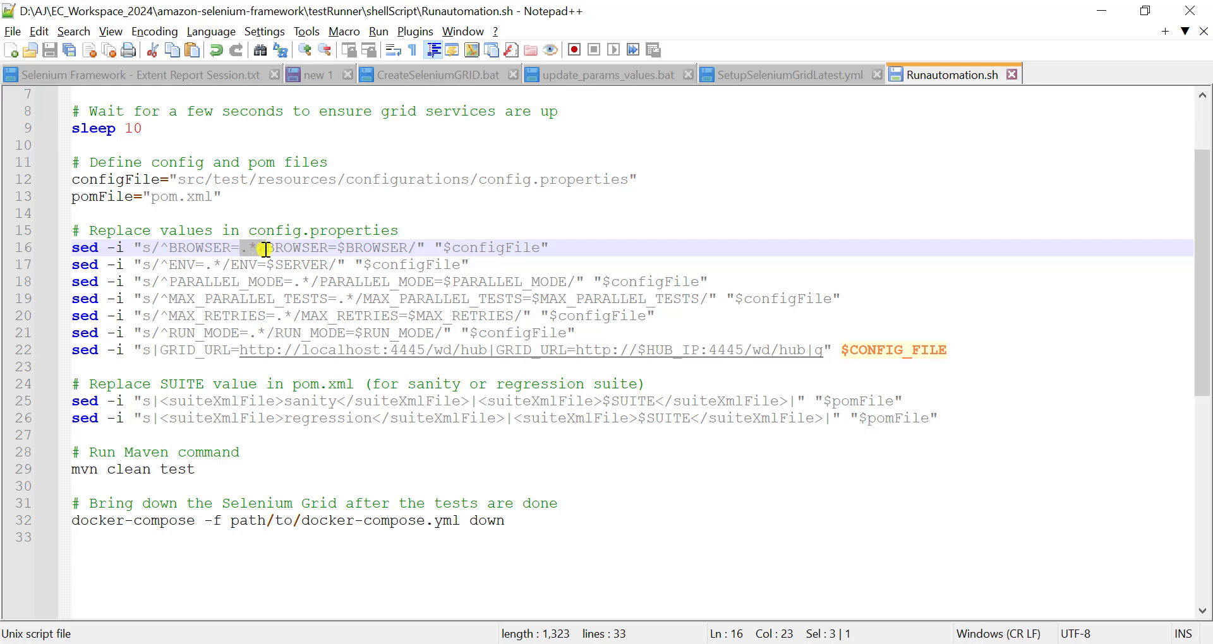
pyautogui.doubleClick(213, 248)
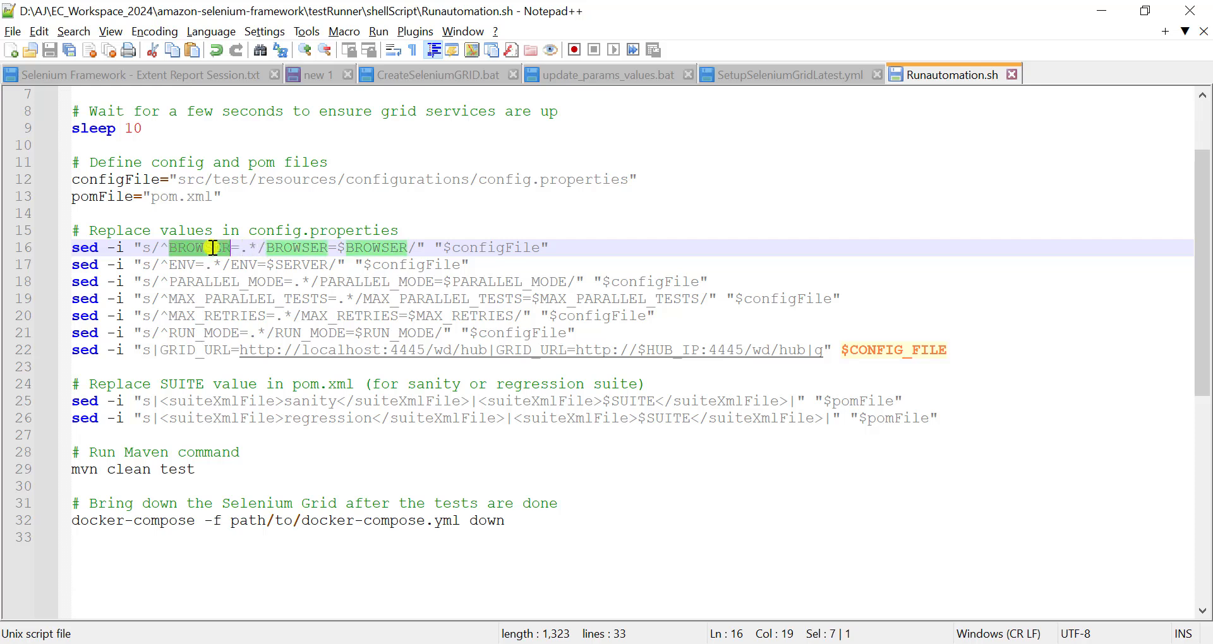
pyautogui.click(251, 247)
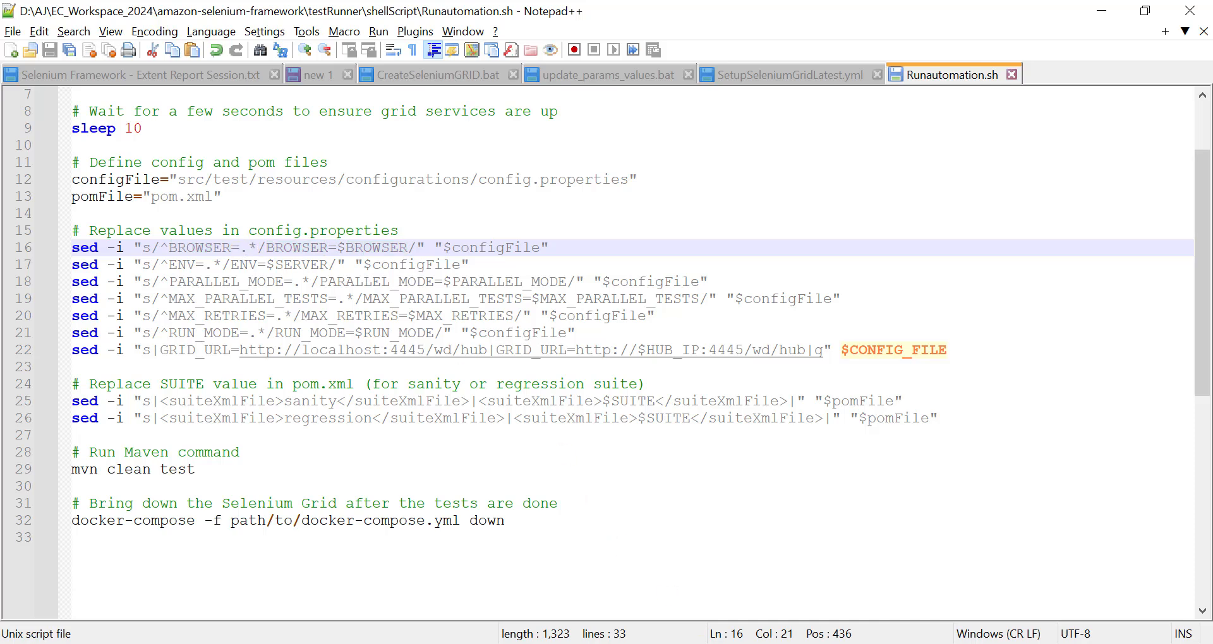
# - Check the BROWSER entry of config.properties in Eclipse against the $BROWSER replacement in Runautomation.sh in Notepad++
pyautogui.click(671, 643)
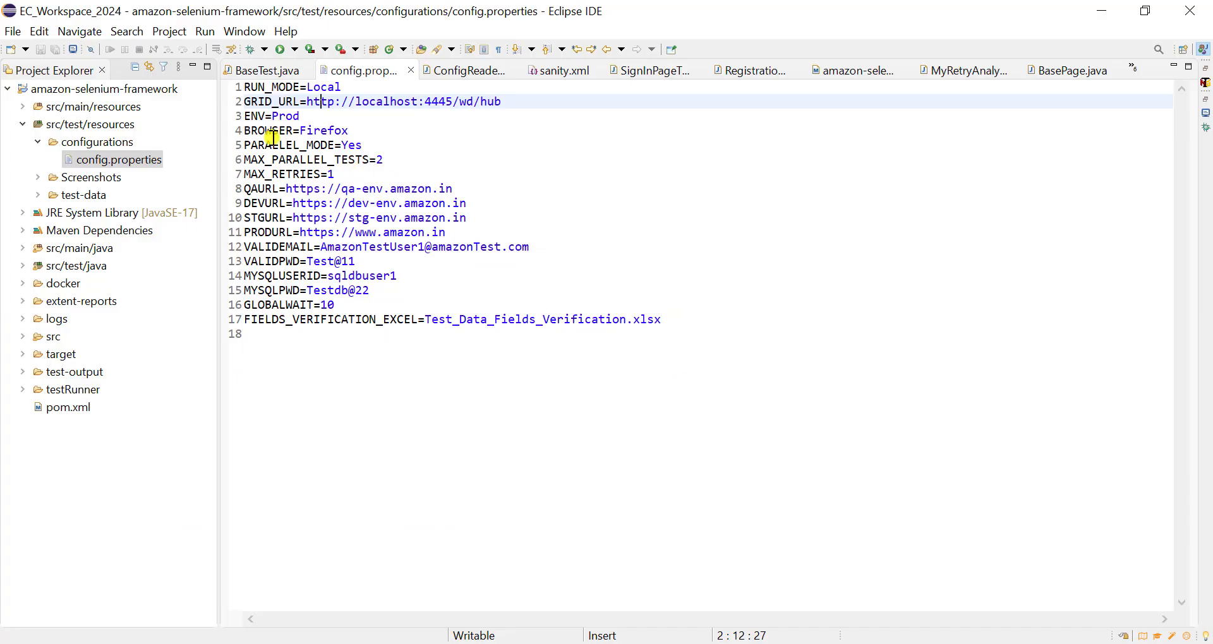
pyautogui.click(272, 131)
pyautogui.doubleClick(307, 131)
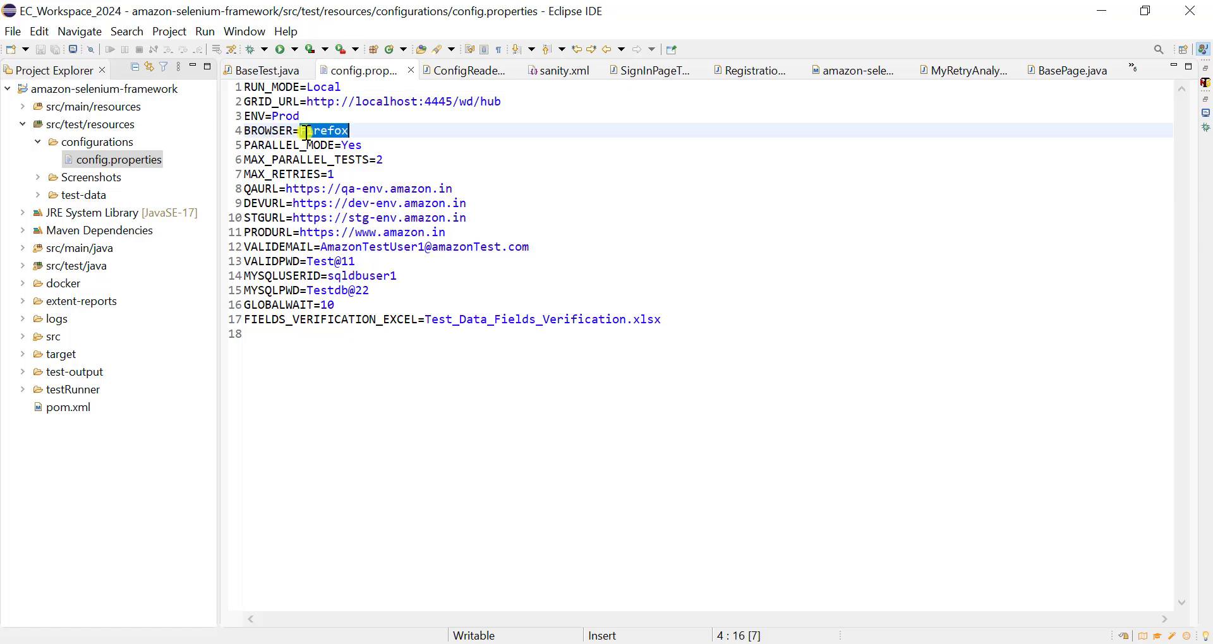
pyautogui.click(671, 643)
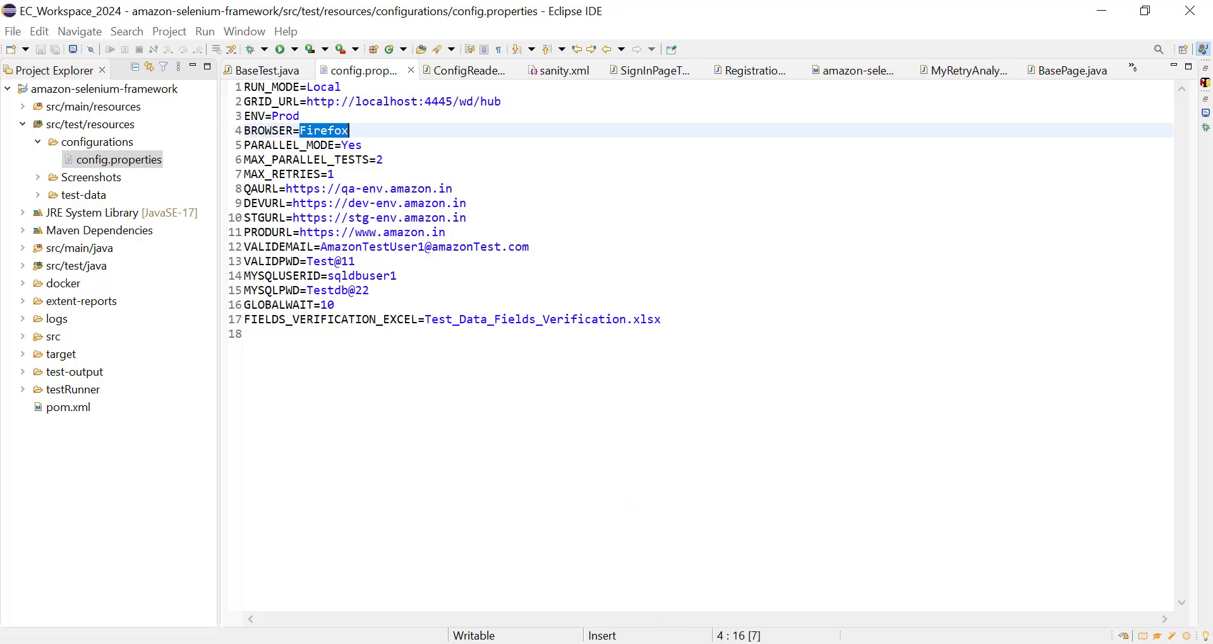
pyautogui.click(179, 249)
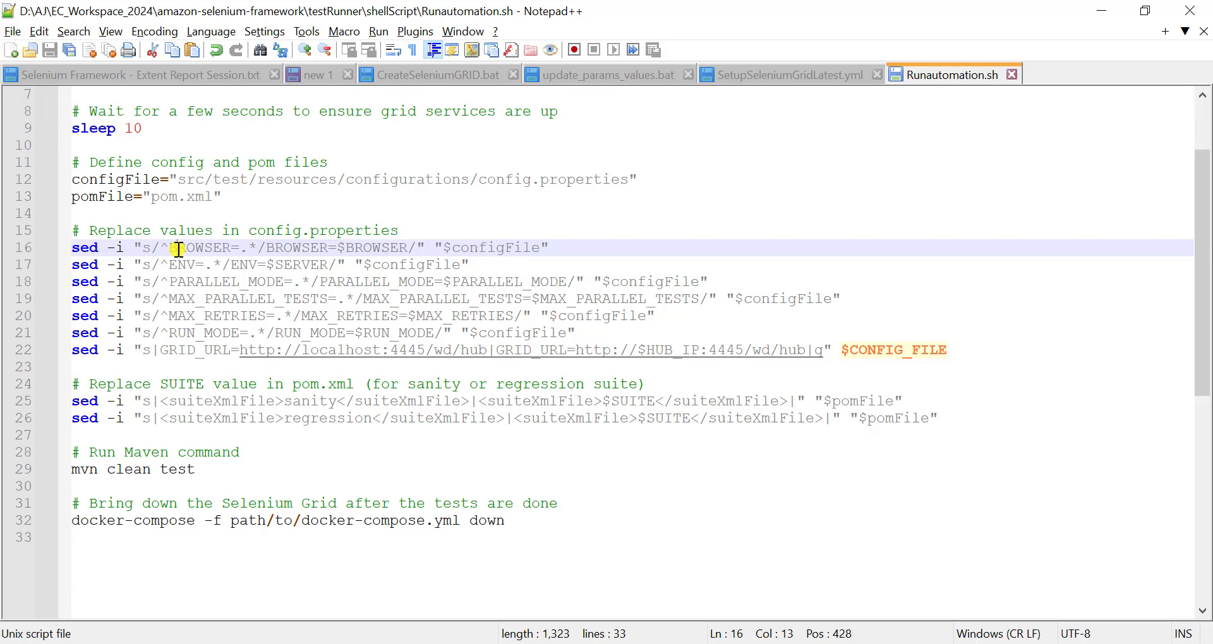
pyautogui.click(278, 247)
pyautogui.doubleClick(382, 248)
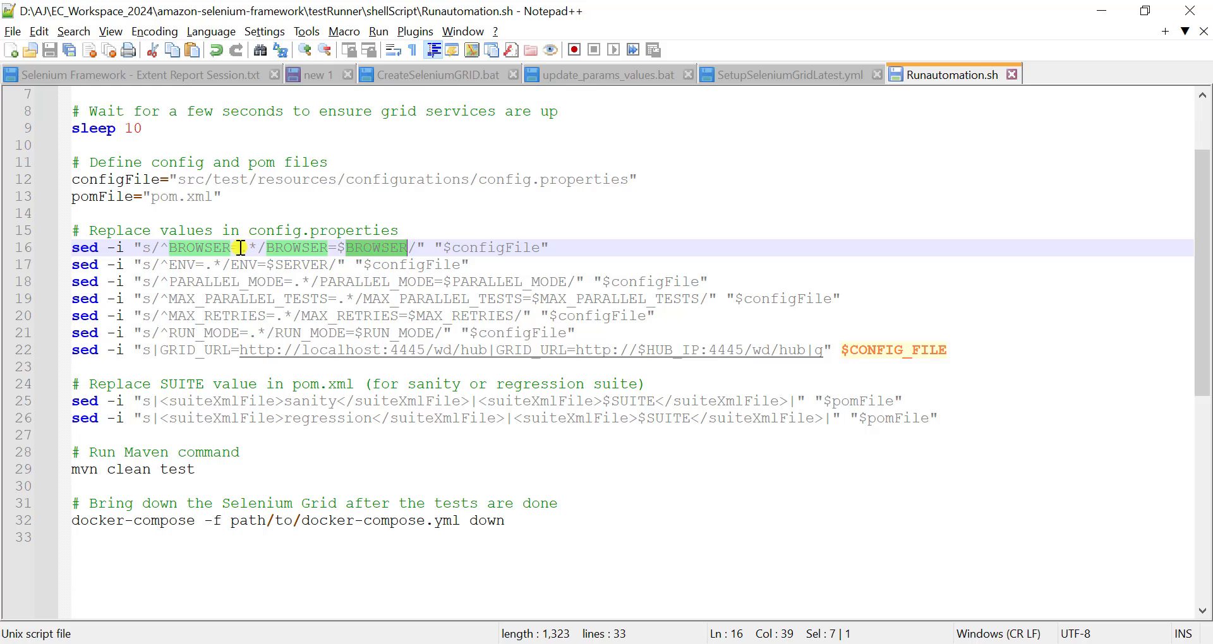
# - Review the remaining script lines, from the PARALLEL_MODE, RUN_MODE and GRID_URL replacements to the SUITE replacement and mvn clean test
pyautogui.click(195, 282)
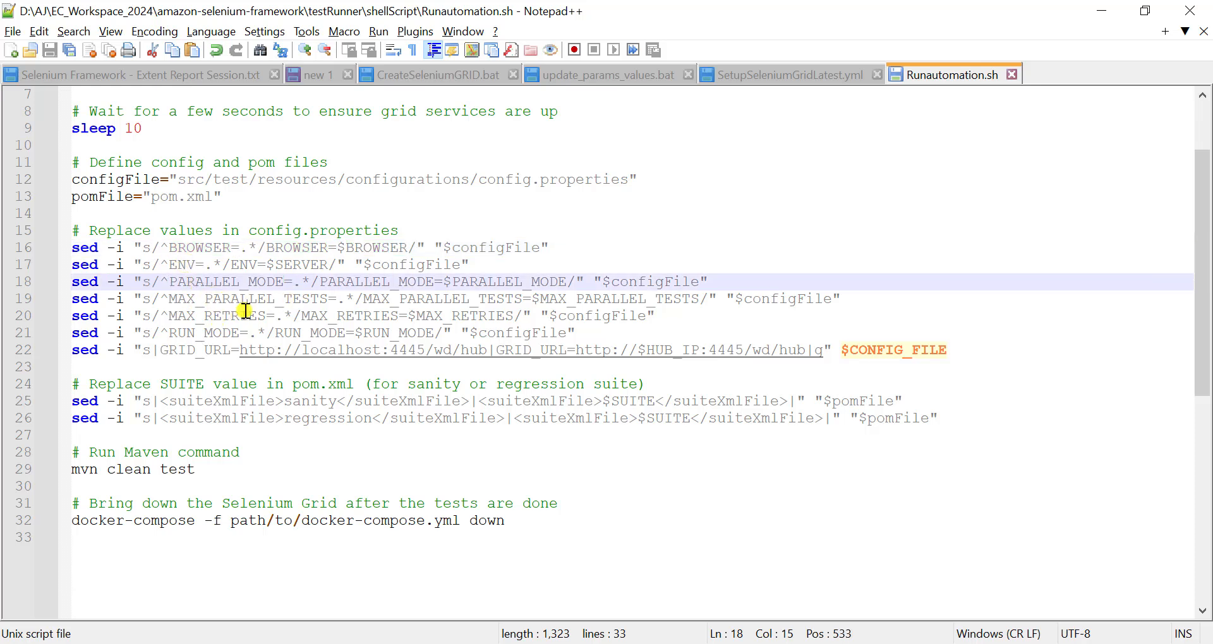
pyautogui.click(204, 333)
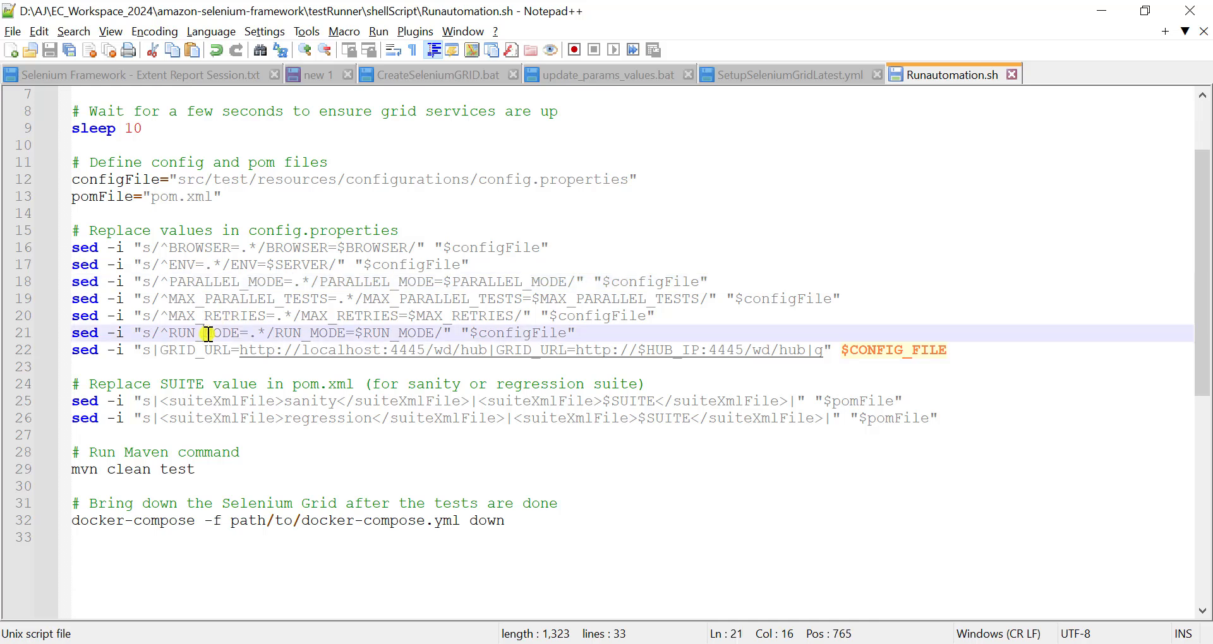
pyautogui.doubleClick(180, 351)
pyautogui.click(404, 453)
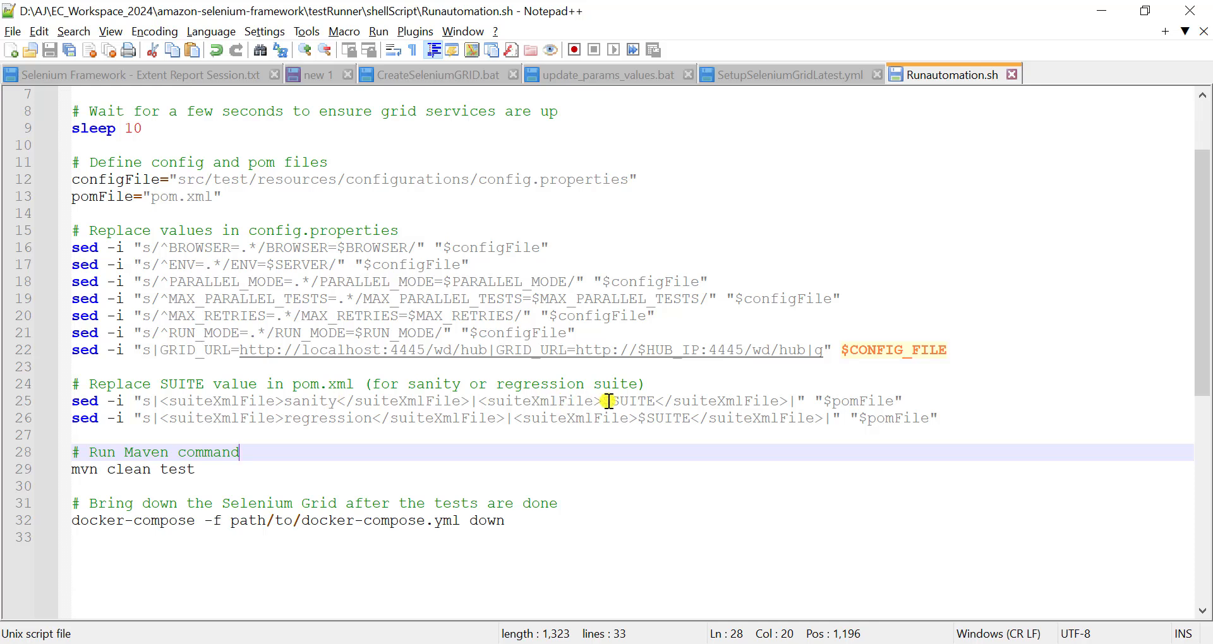
pyautogui.doubleClick(629, 401)
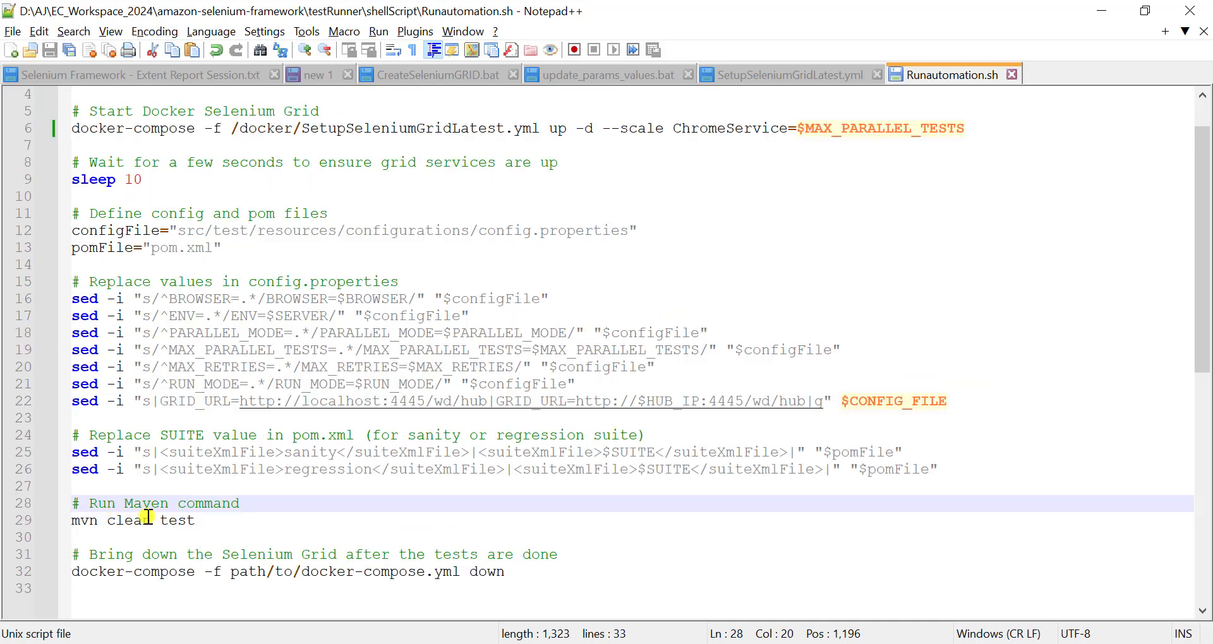
pyautogui.click(180, 519)
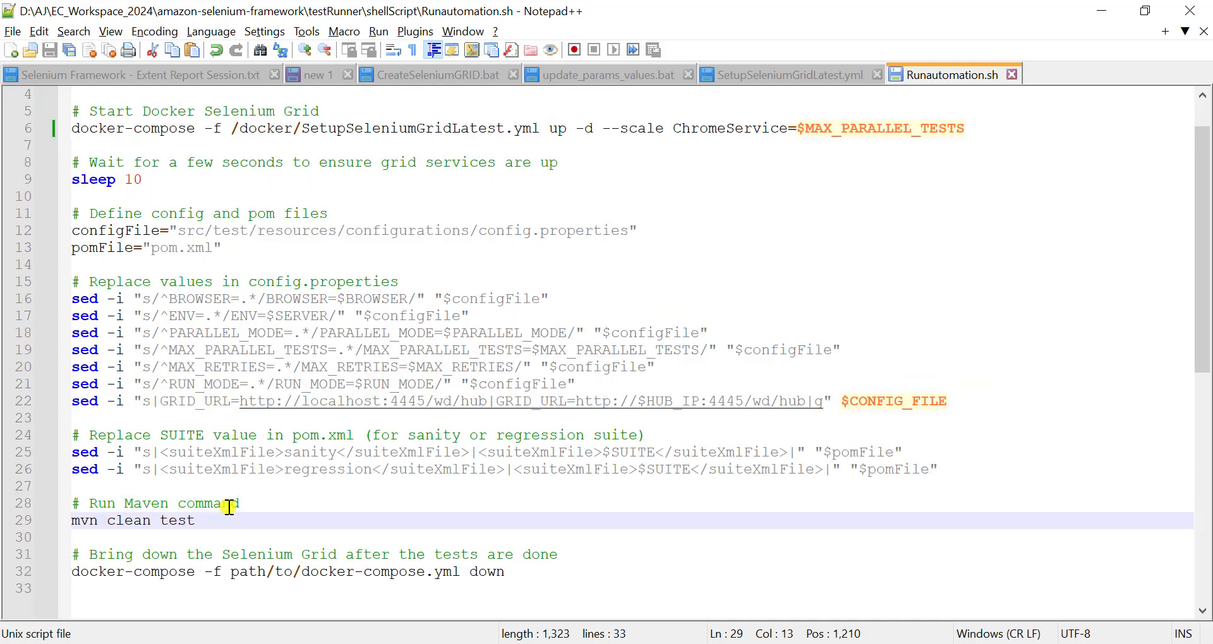
# - Point the script's closing docker-compose down command at /docker/SetupSeleniumGridLatest.yml, matching the path in the grid startup line
pyautogui.click(204, 519)
pyautogui.scroll(1, 208, 513)
pyautogui.scroll(-5, 209, 513)
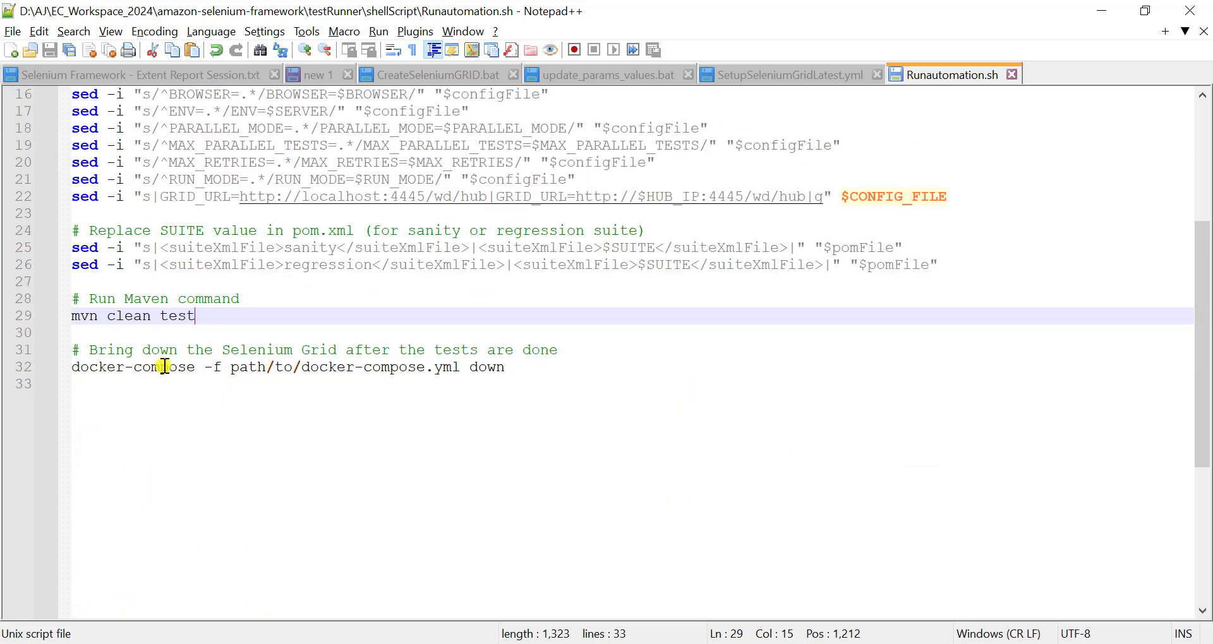
pyautogui.click(296, 350)
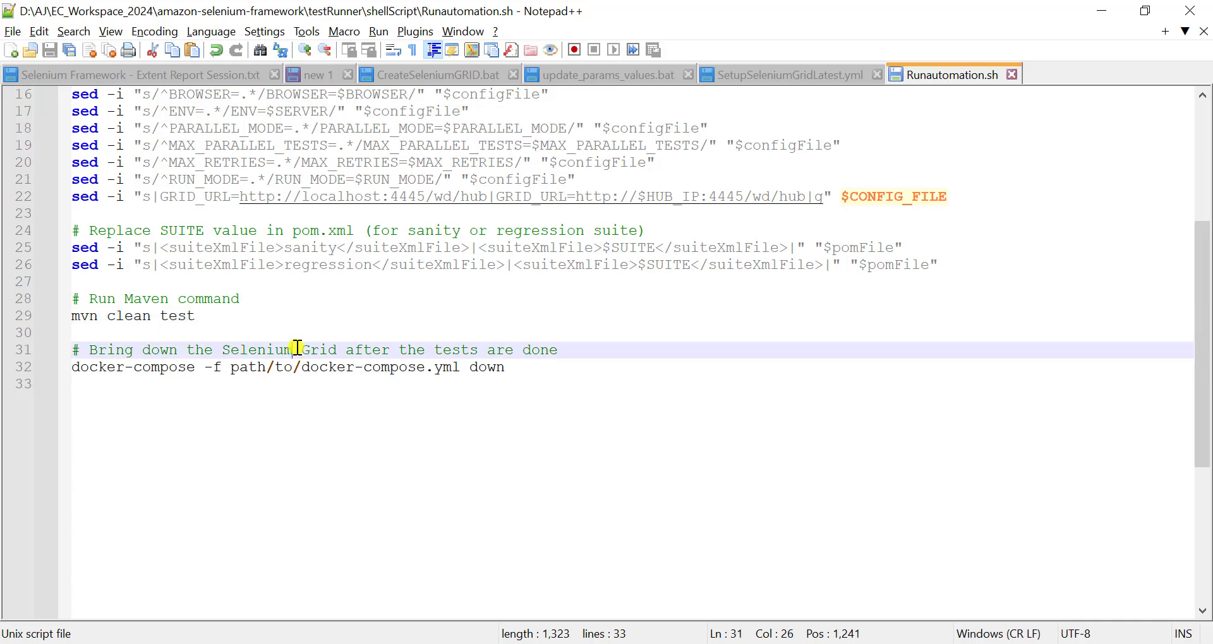
pyautogui.moveTo(297, 349); pyautogui.dragTo(302, 349)
pyautogui.scroll(5, 573, 306)
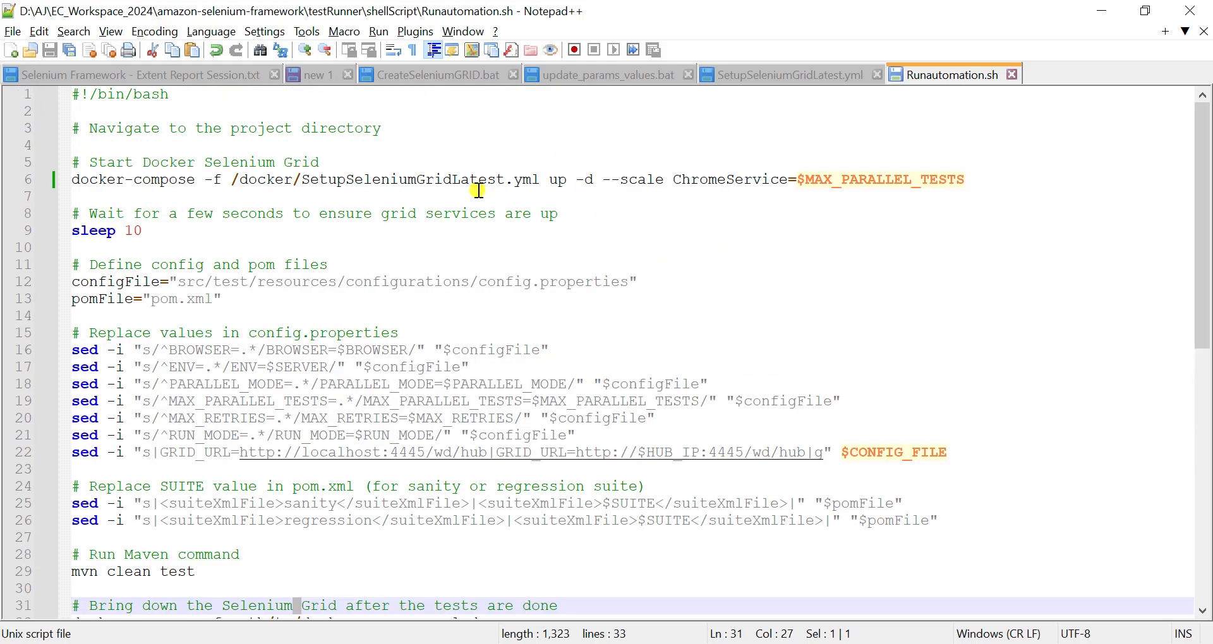
pyautogui.scroll(-6, 481, 190)
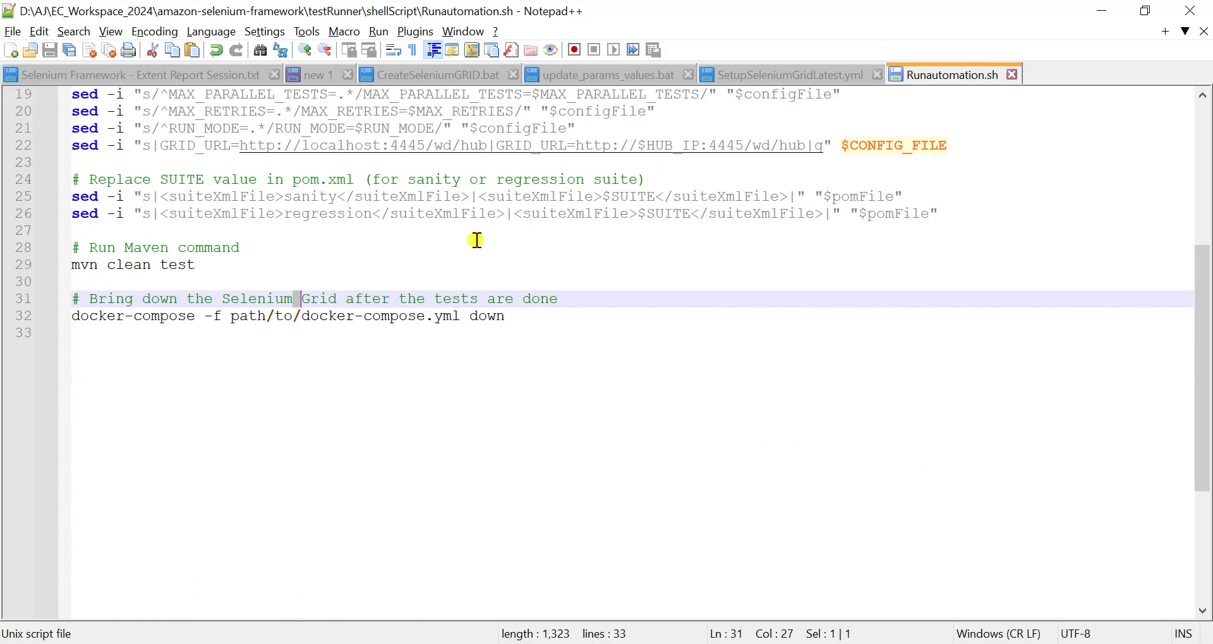
pyautogui.click(535, 314)
pyautogui.write('//')
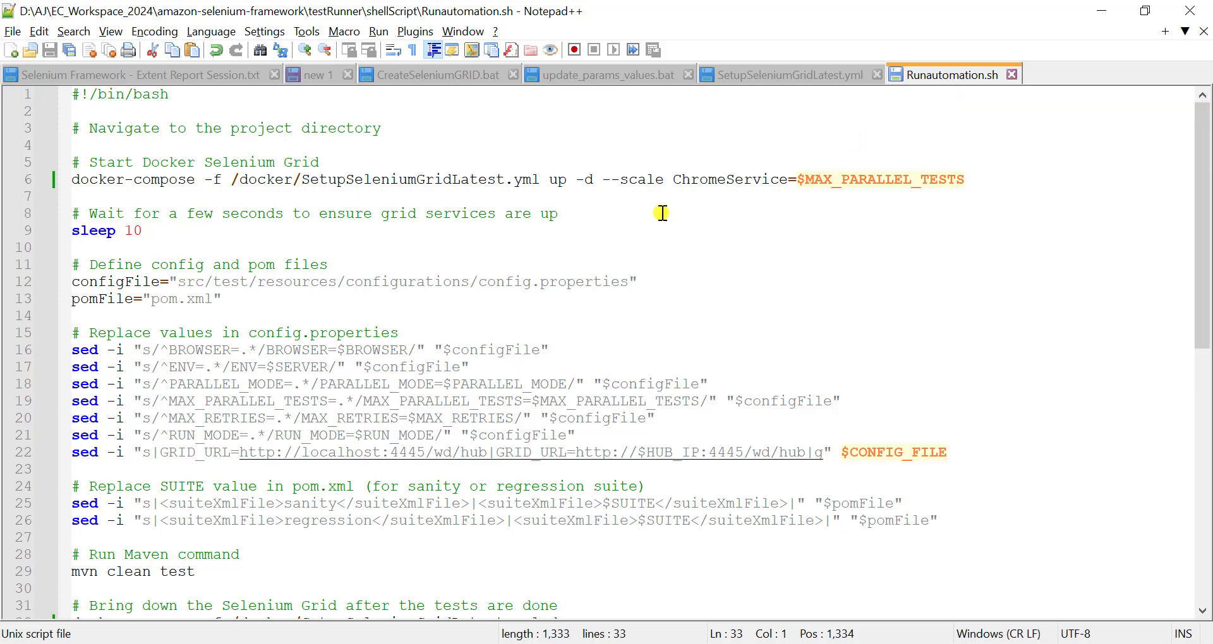
pyautogui.click(320, 181)
pyautogui.click(275, 289)
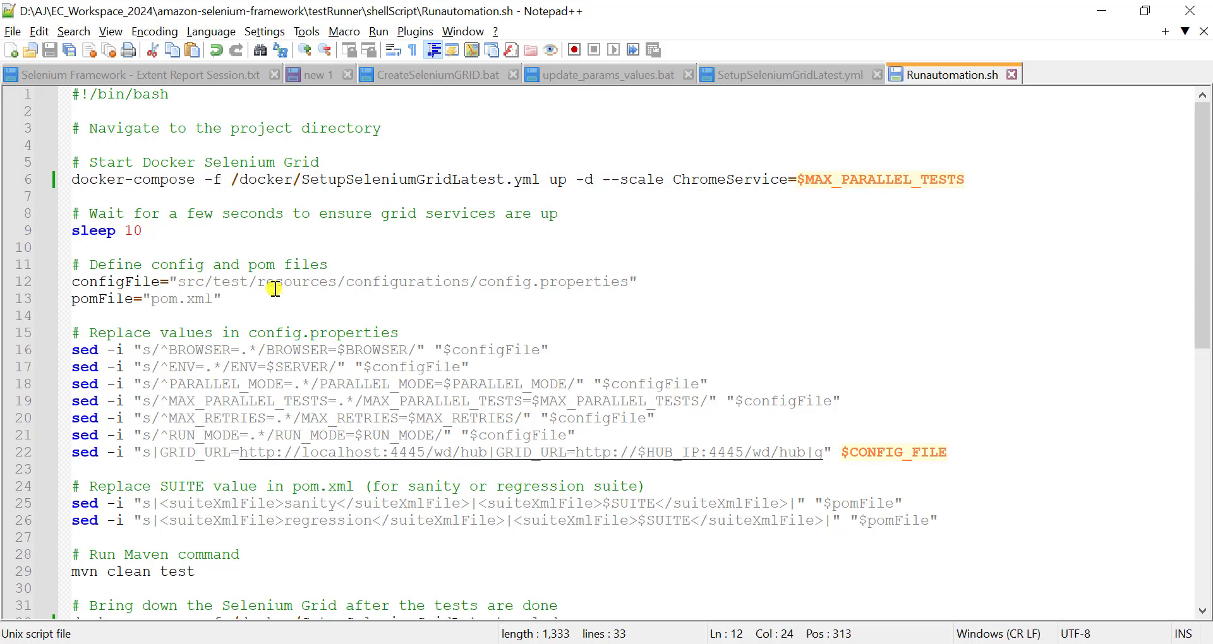
# - Switch to the Notepad plan and review step 6 on pushing to GitLab with PAT or SSH key authentication
pyautogui.hotkey('alt', 'Tab')
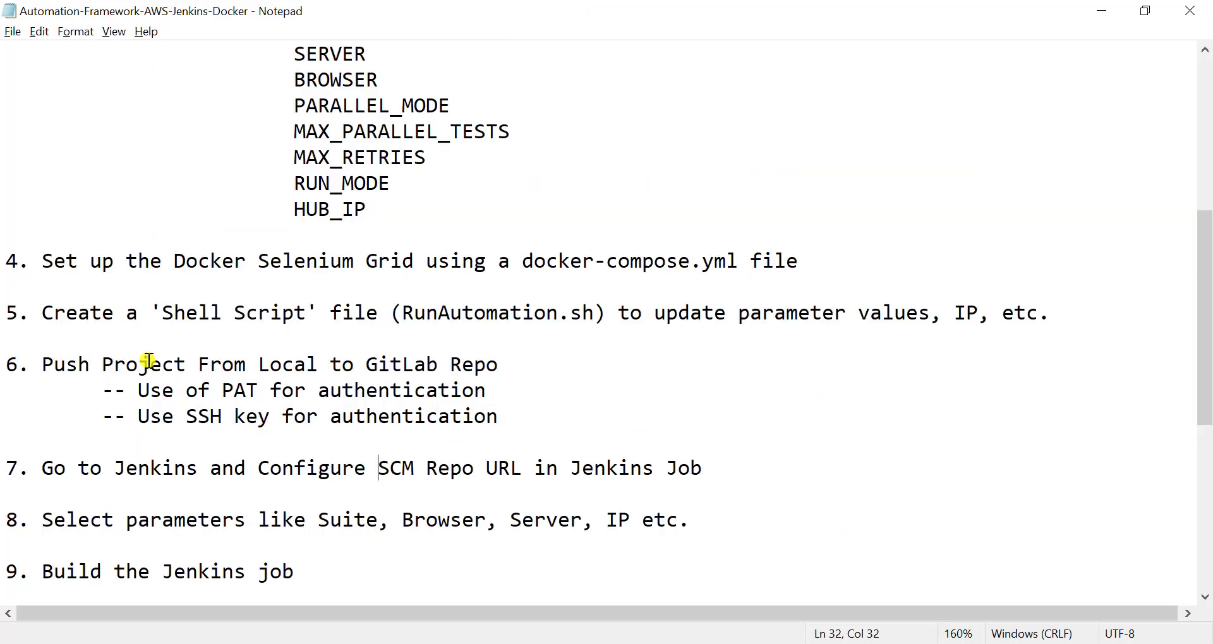
pyautogui.click(390, 366)
pyautogui.moveTo(505, 414); pyautogui.dragTo(49, 394)
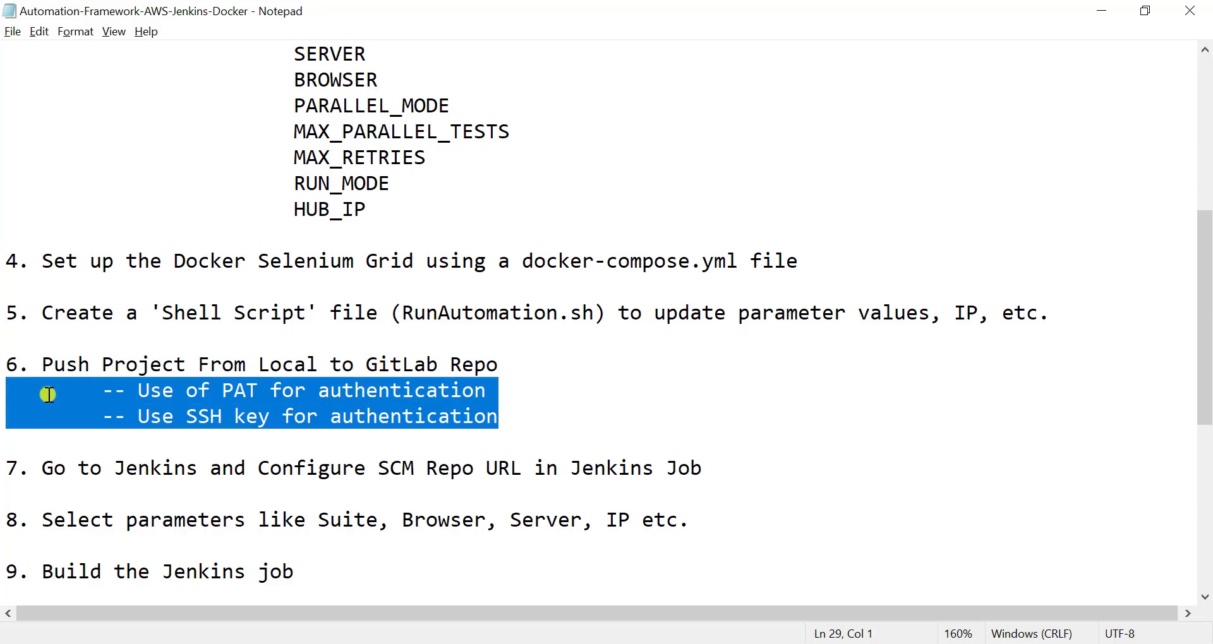
pyautogui.click(184, 393)
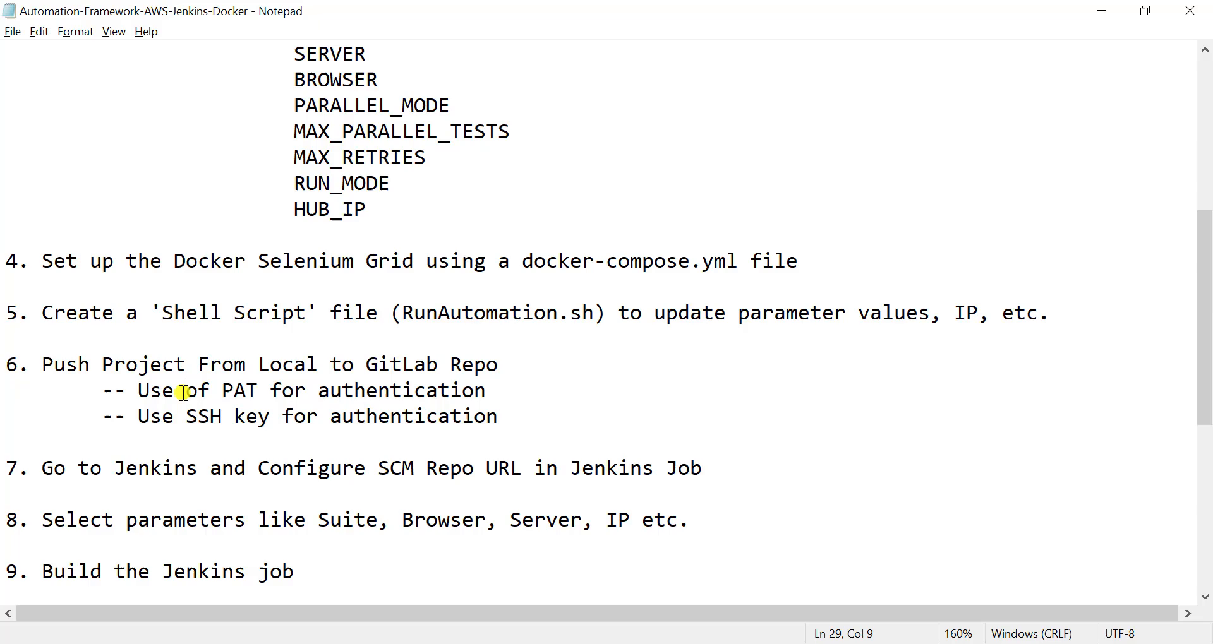
pyautogui.doubleClick(230, 393)
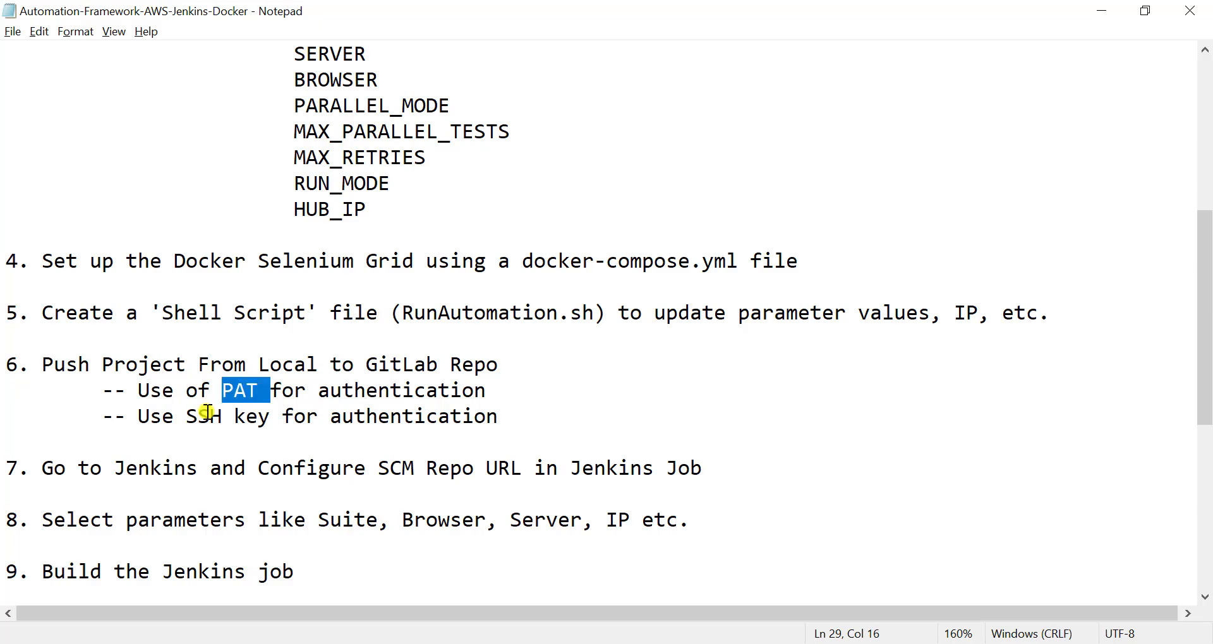
pyautogui.click(210, 415)
pyautogui.doubleClick(208, 414)
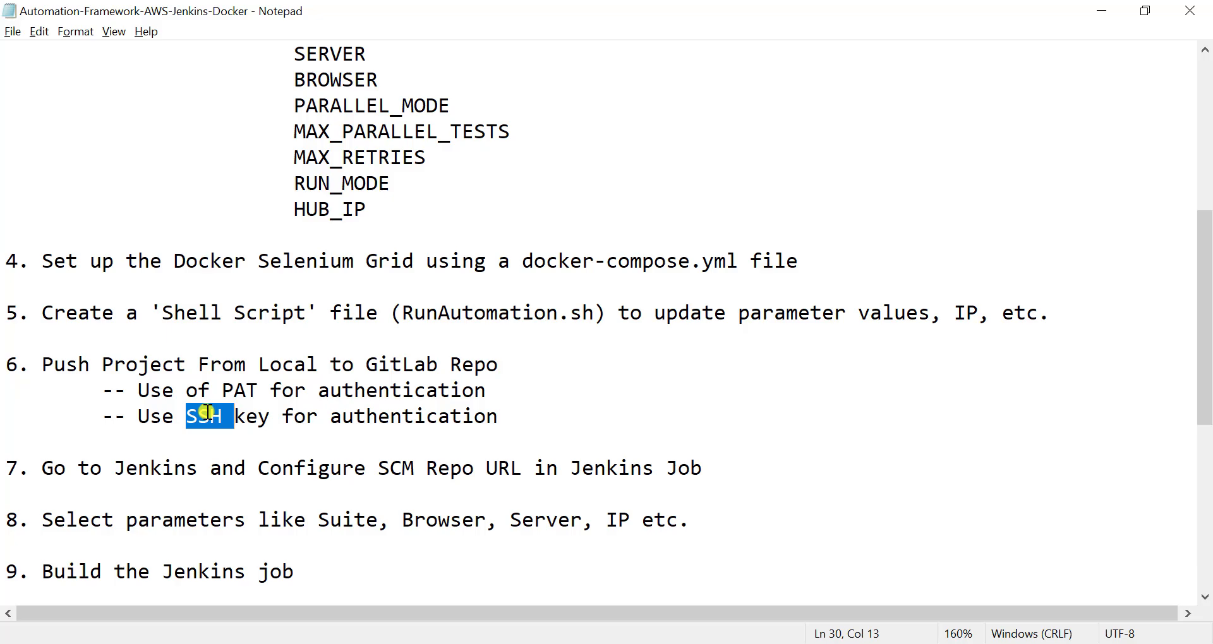
# - In GitLab in the browser, start a blank project named Amazon-automation with Public visibility
pyautogui.hotkey('alt', 'Tab')
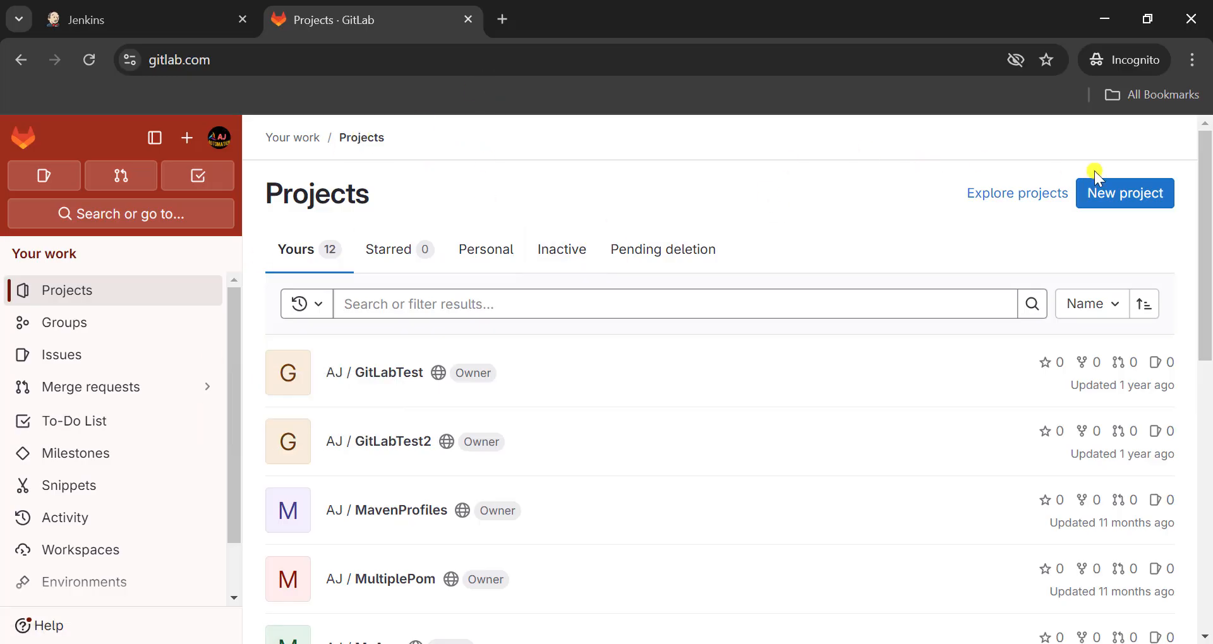
pyautogui.click(1130, 201)
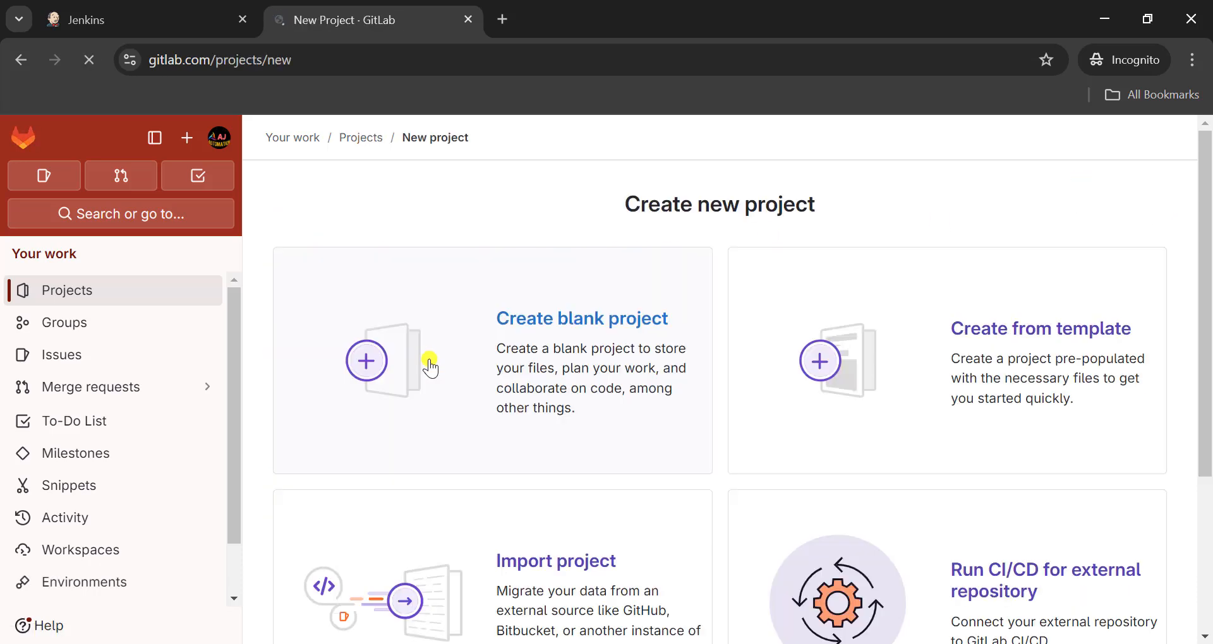
pyautogui.click(547, 345)
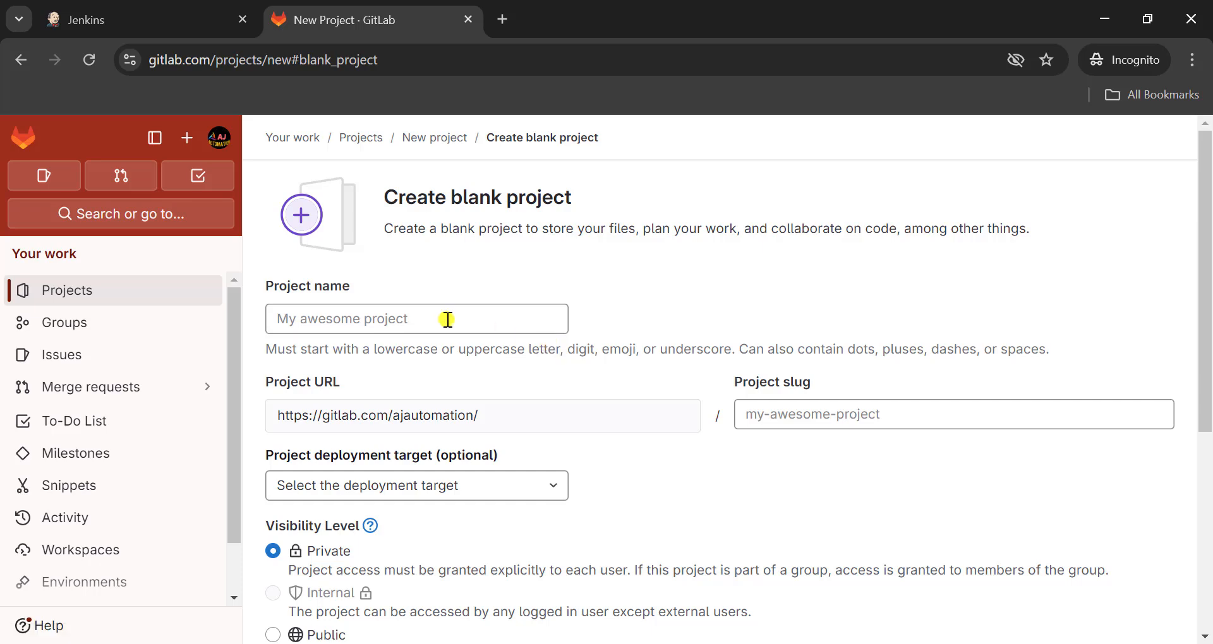
pyautogui.click(425, 319)
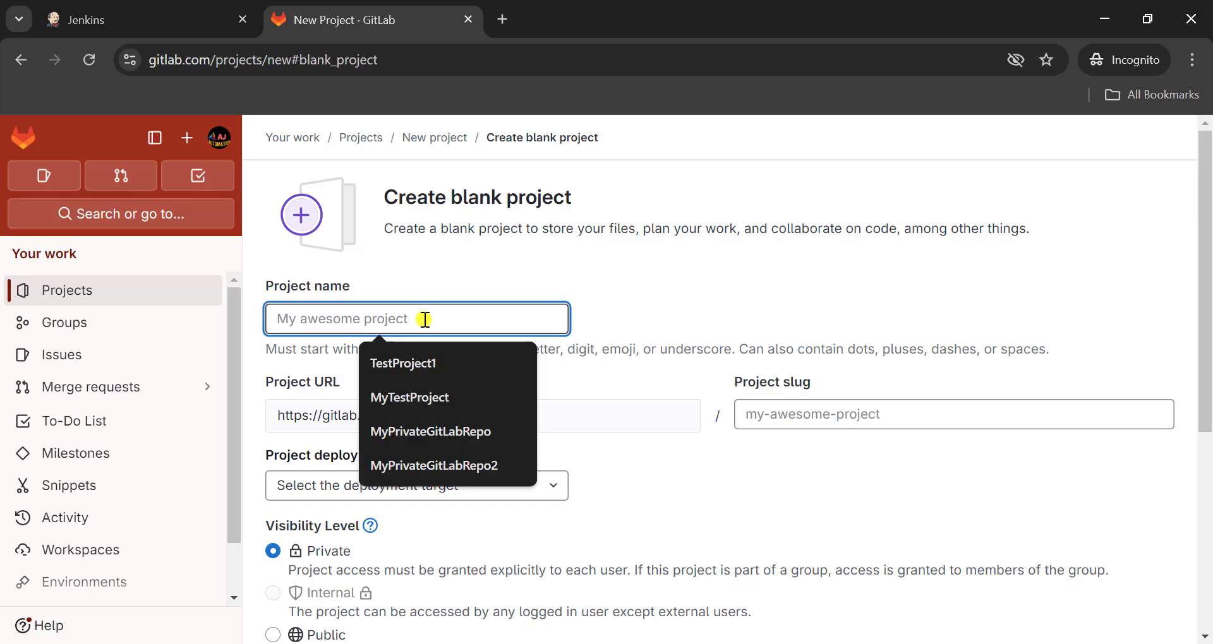
pyautogui.scroll(-3, 274, 455)
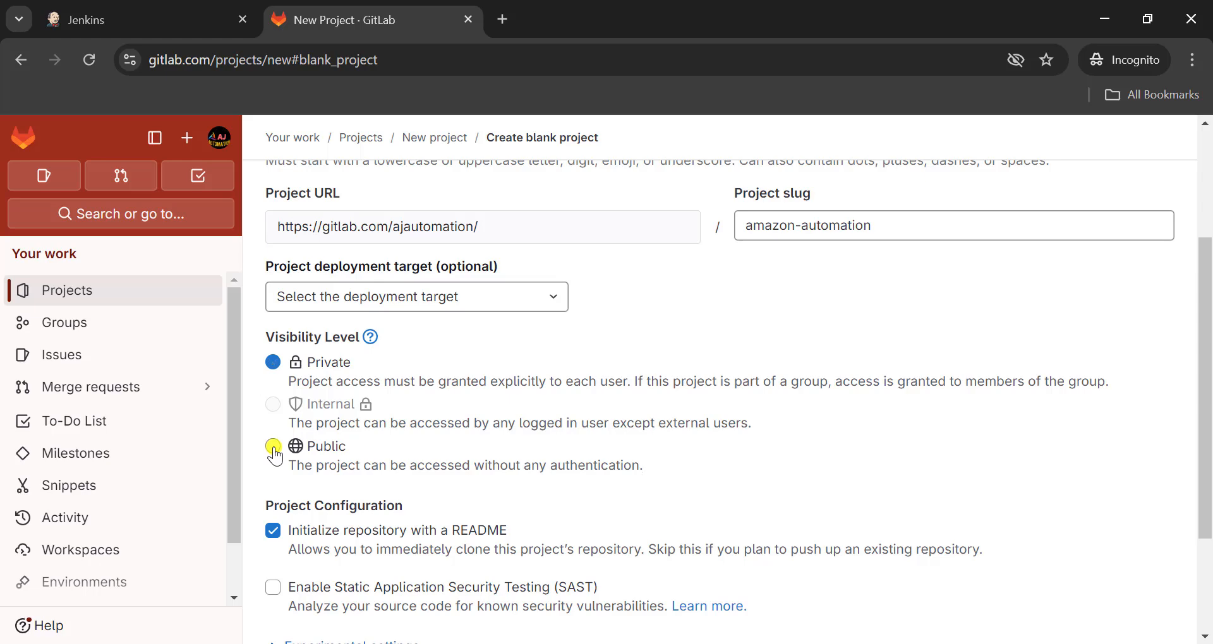
pyautogui.click(274, 450)
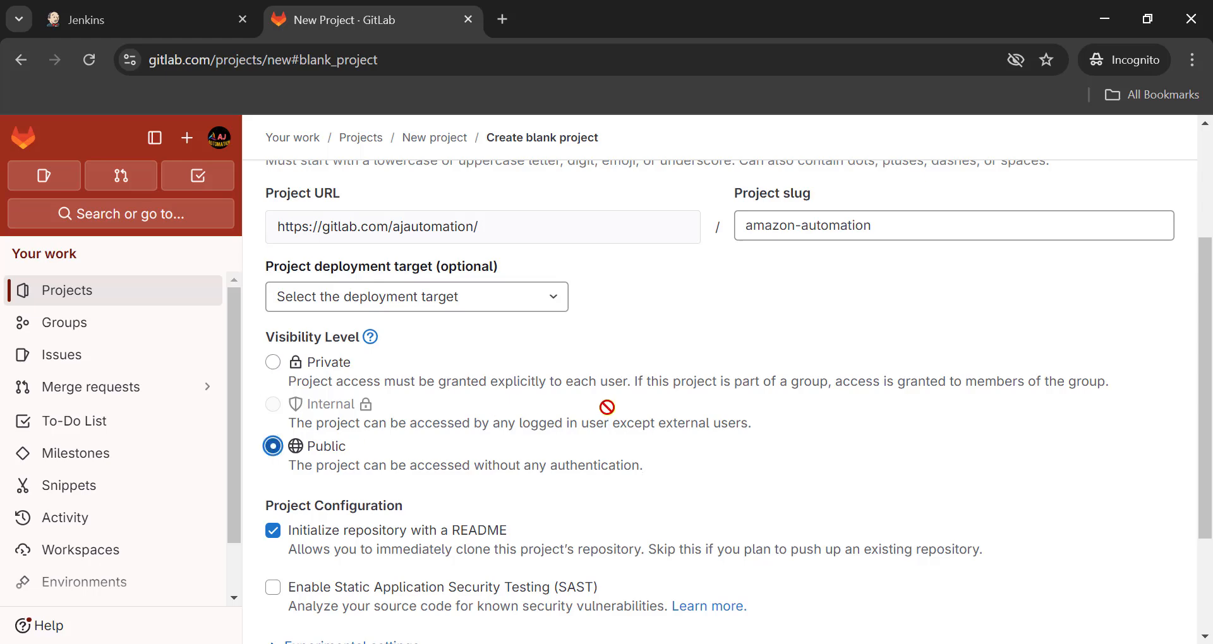
# - Turn off repository initialization with a README and create the Amazon-automation project
pyautogui.scroll(-3, 607, 408)
pyautogui.click(274, 374)
pyautogui.scroll(3, 641, 381)
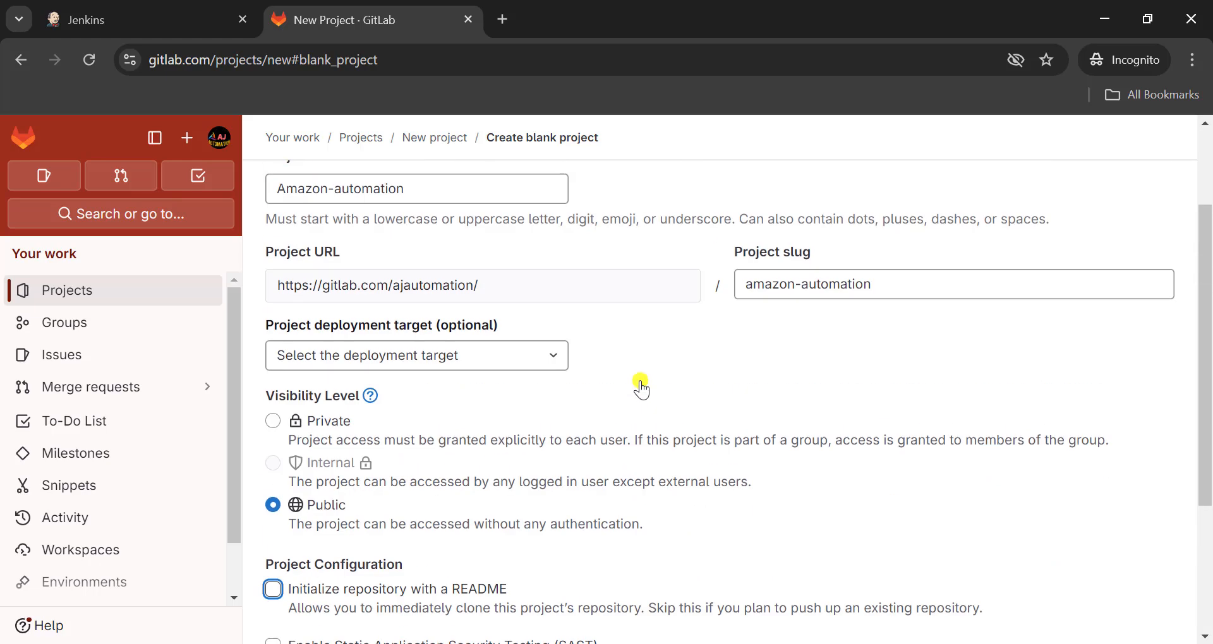
pyautogui.scroll(-3, 641, 381)
pyautogui.click(321, 535)
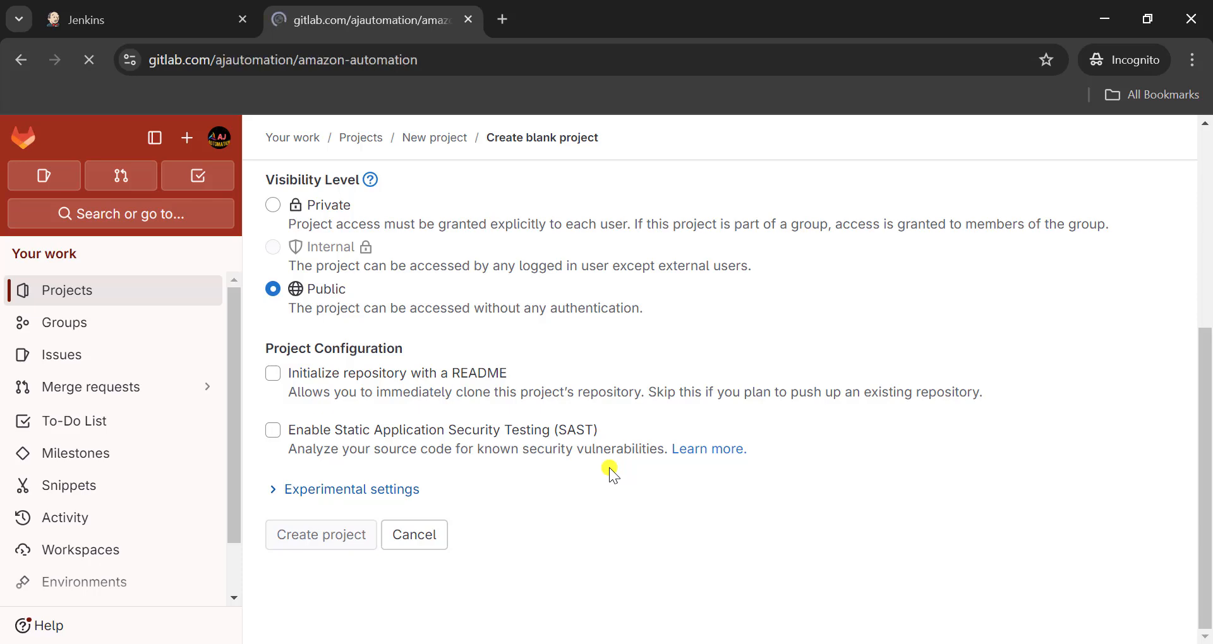
# - Check the SSH and HTTPS clone options of the new Amazon-automation repository
pyautogui.scroll(-1, 609, 467)
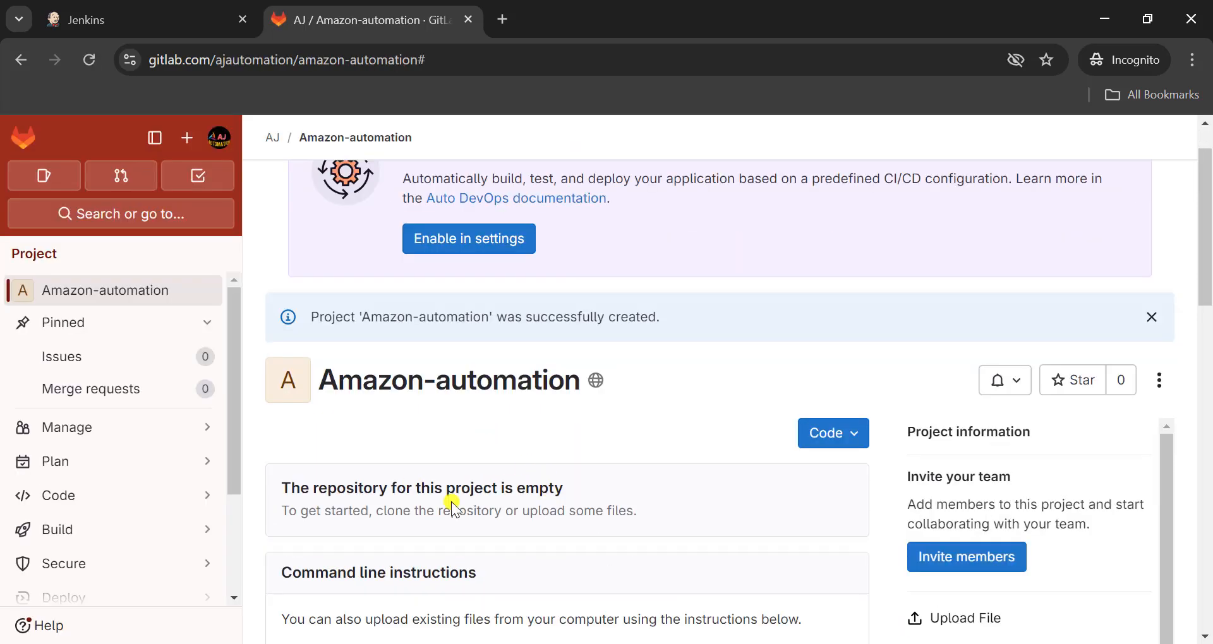
pyautogui.click(833, 433)
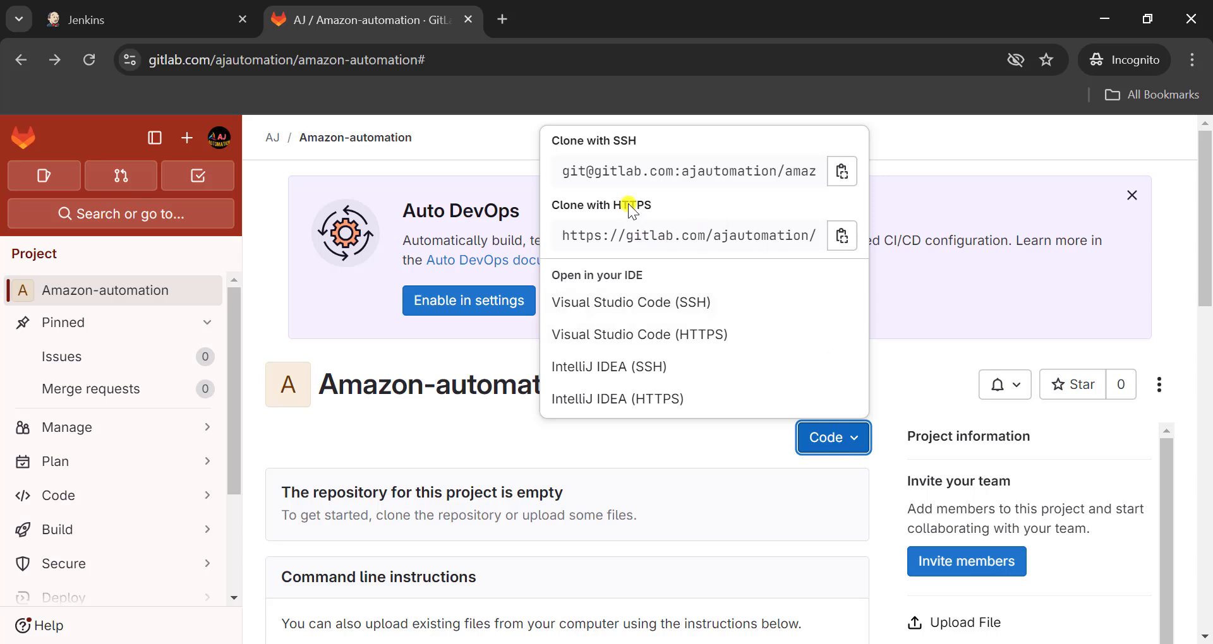
pyautogui.click(464, 419)
# - Open the SSH Keys page of the GitLab user settings
pyautogui.click(218, 137)
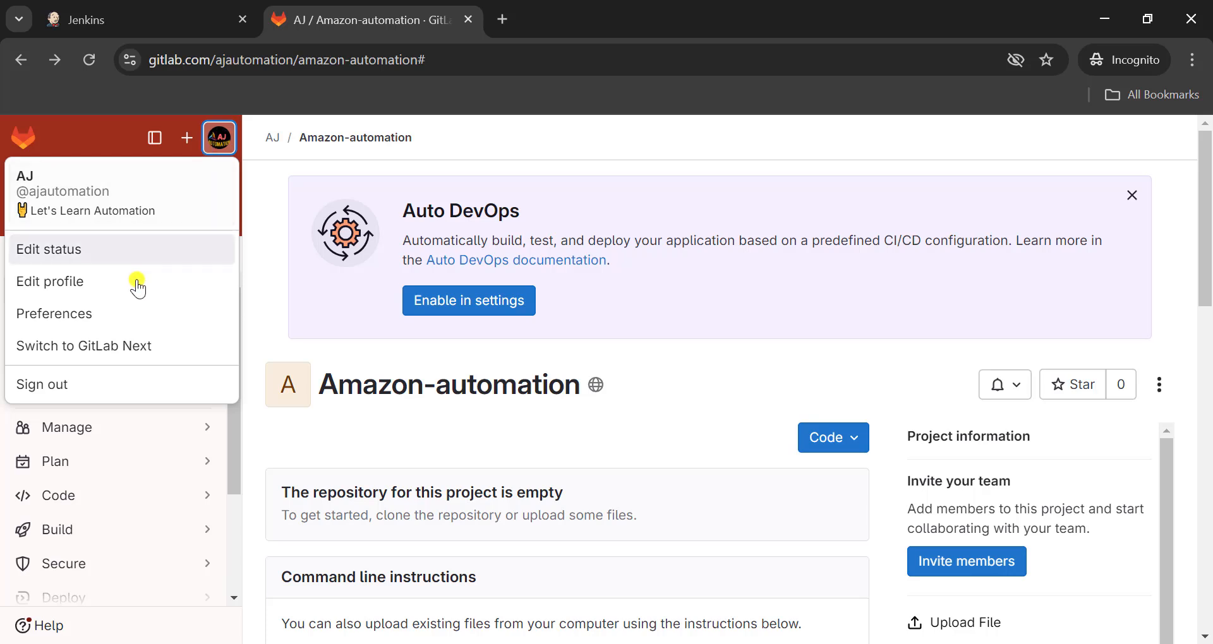
pyautogui.click(111, 319)
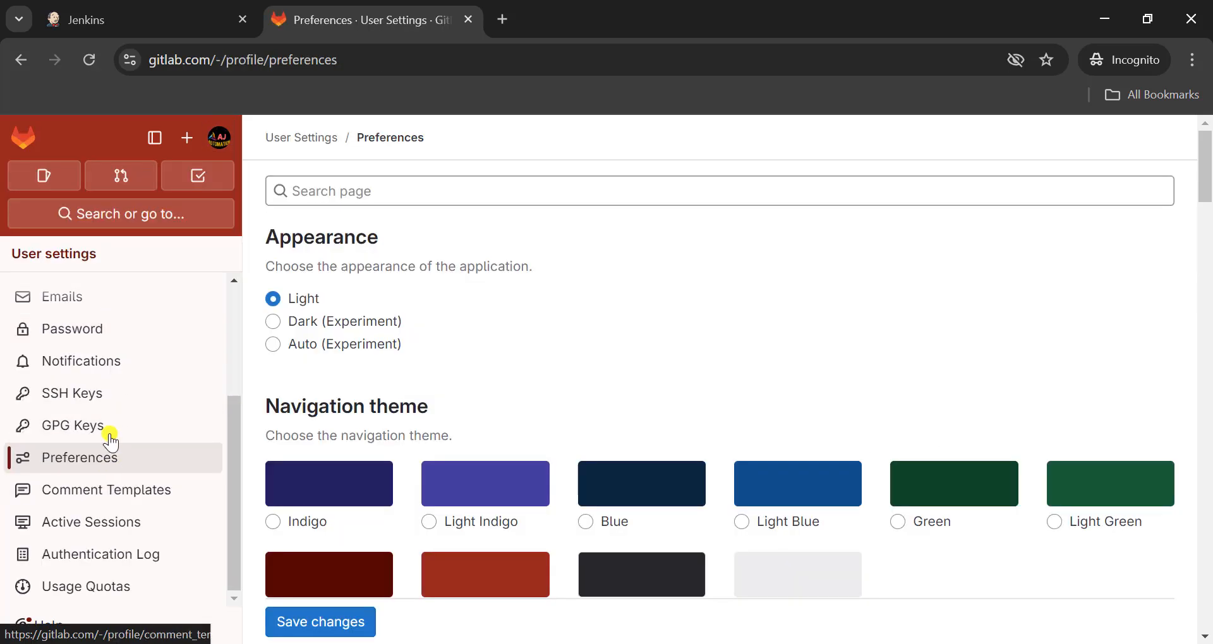
pyautogui.click(99, 396)
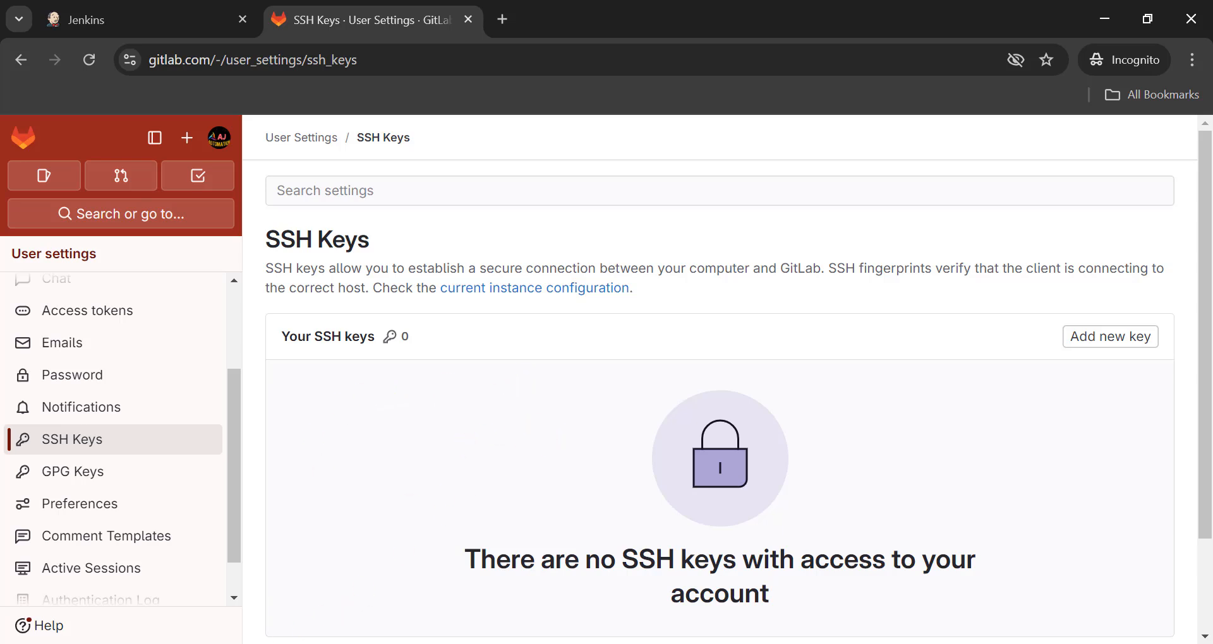
# - Generate an SSH key pair with ssh-keygen in Command Prompt, accepting the default file location and an empty passphrase
pyautogui.click(253, 643)
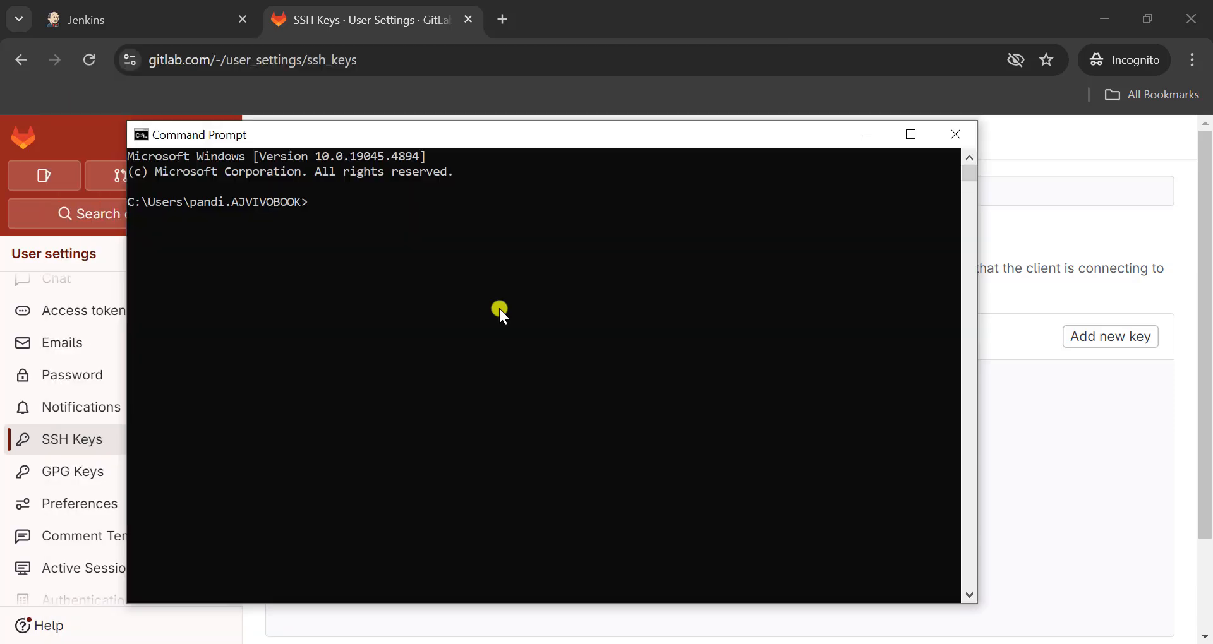
pyautogui.write('sh')
pyautogui.write('sh-keygen')
pyautogui.press('Return')
pyautogui.press('Return')
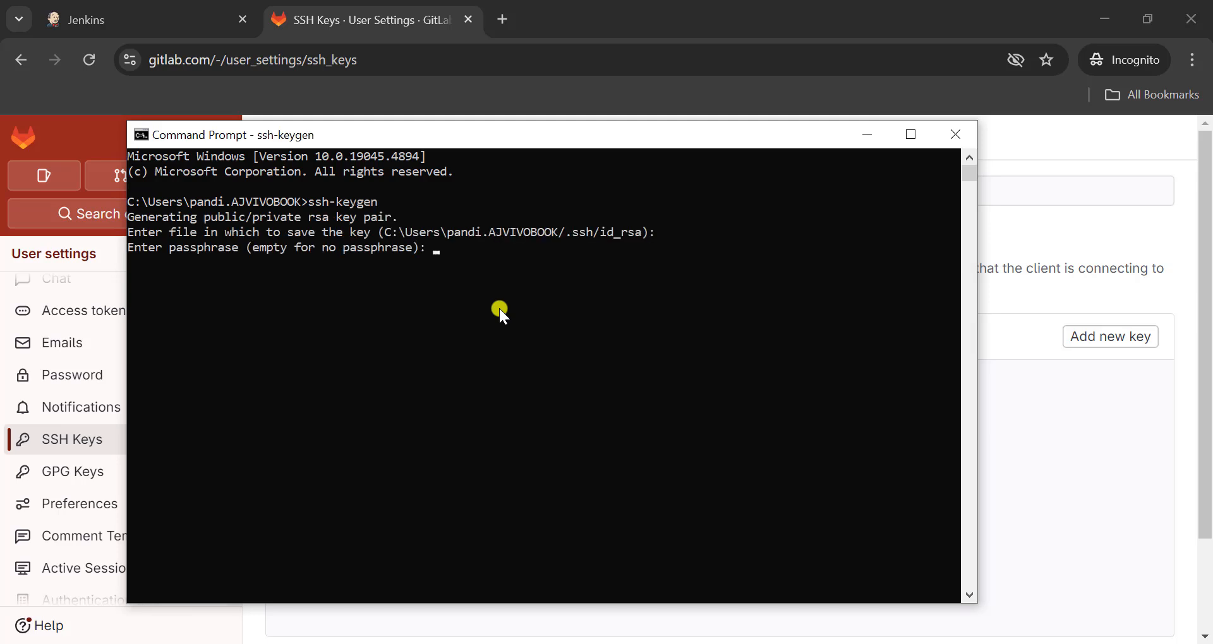
pyautogui.press('Return')
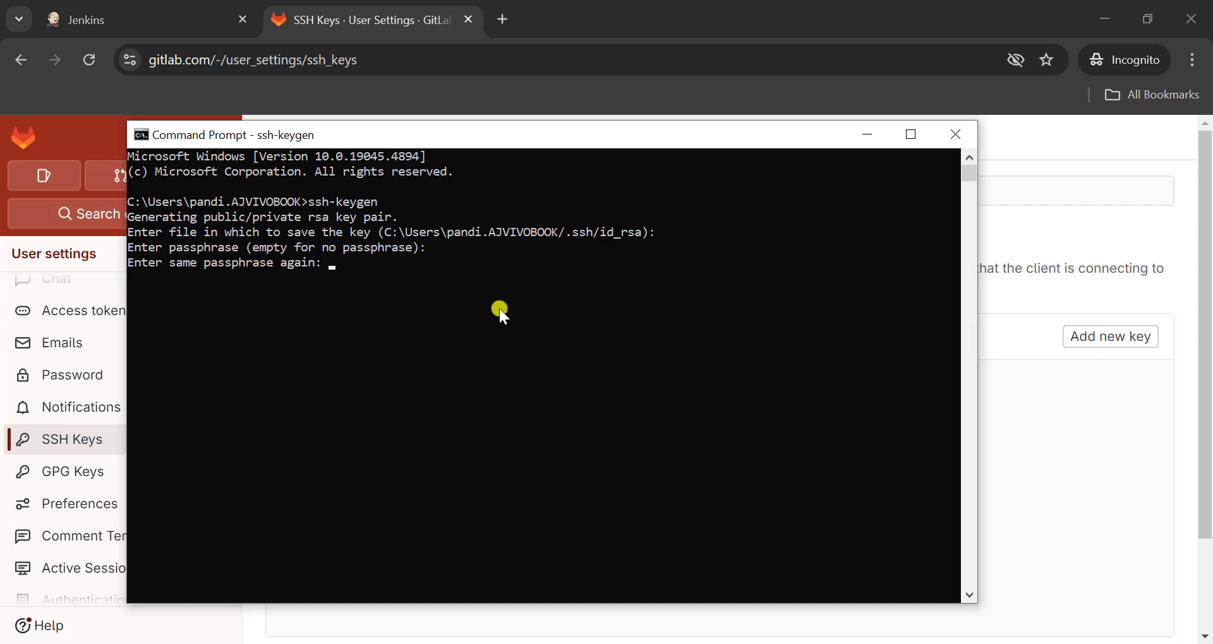
pyautogui.press('Return')
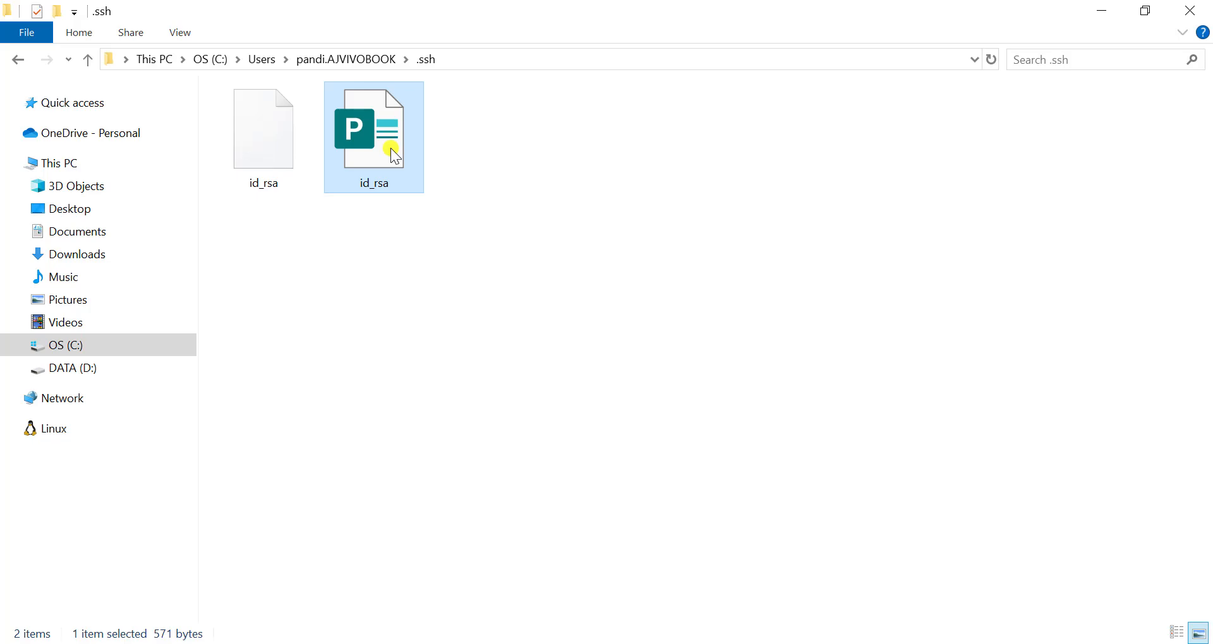
# - Open the id_rsa.pub file from the .ssh folder in Notepad++ and copy the entire public key
pyautogui.rightClick(393, 154)
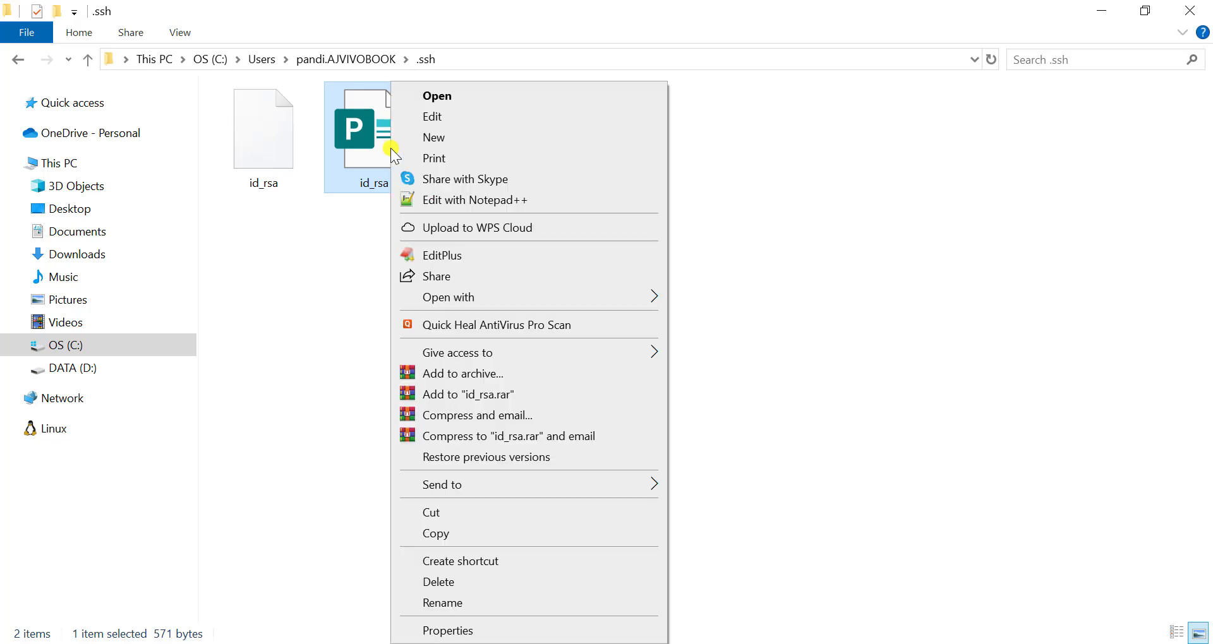
pyautogui.click(437, 199)
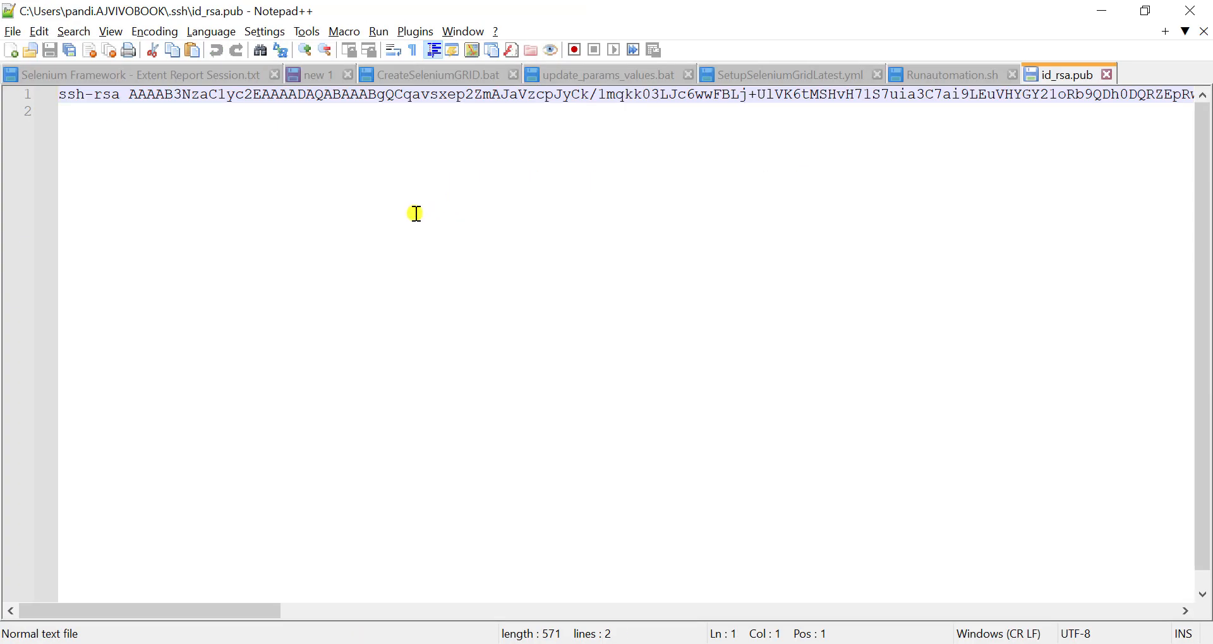
pyautogui.hotkey('ctrl', 'a')
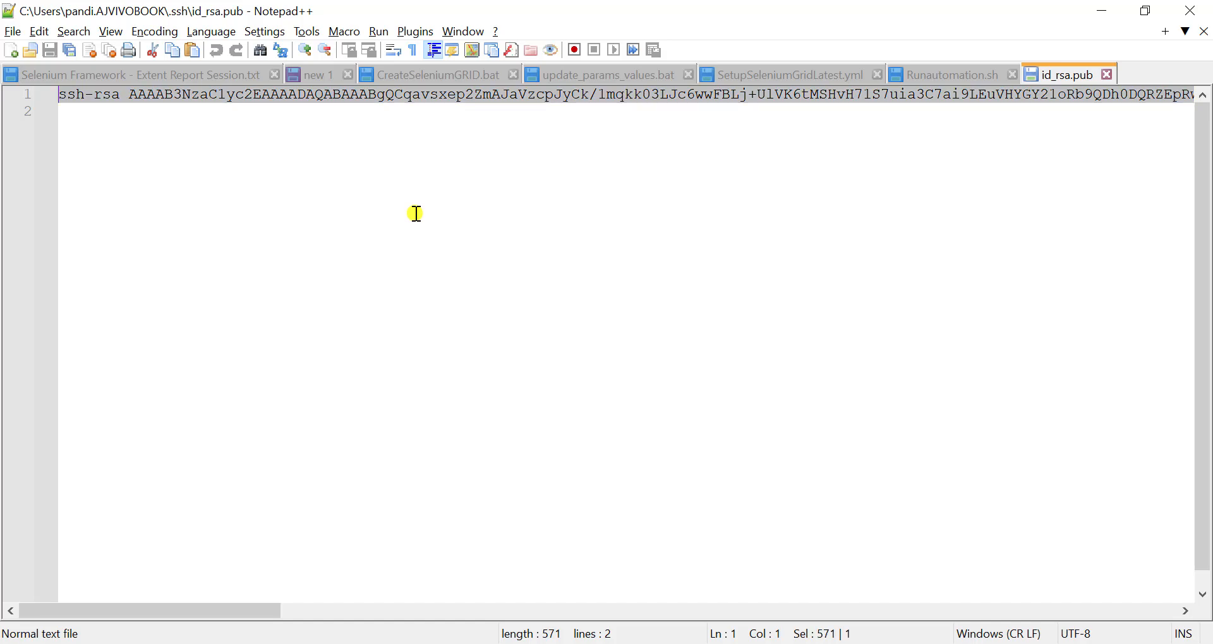
# - Back in GitLab, start adding a new SSH key and paste the copied public key into the Key field
pyautogui.click(546, 643)
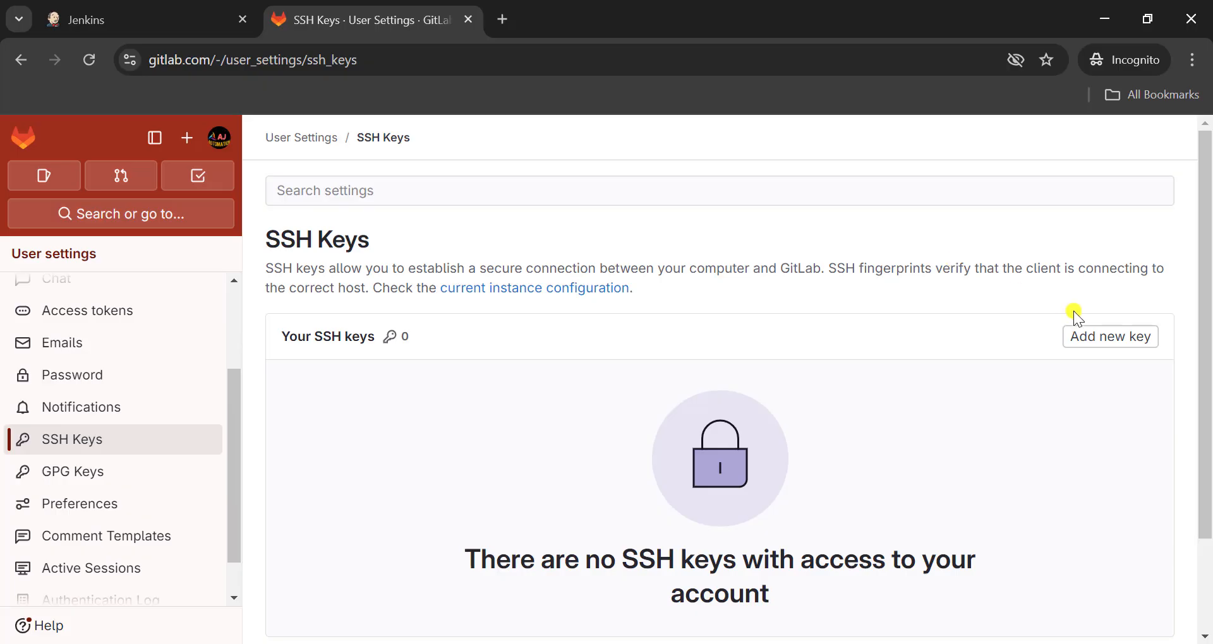
pyautogui.click(1091, 336)
pyautogui.click(489, 493)
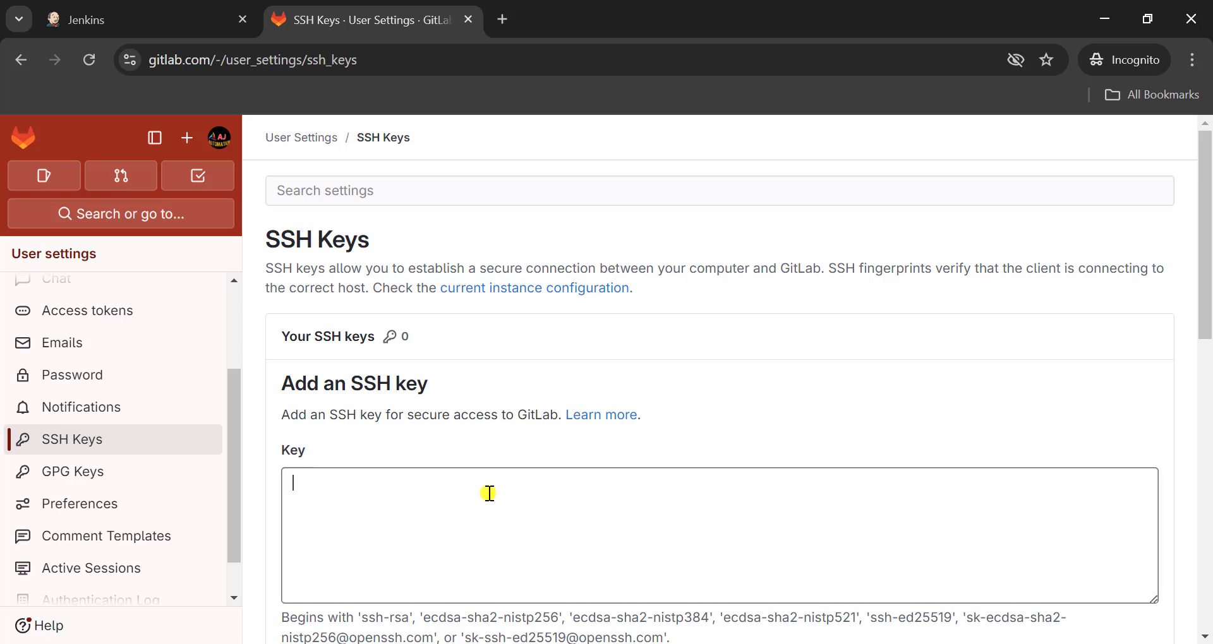
pyautogui.hotkey('ctrl', 'v')
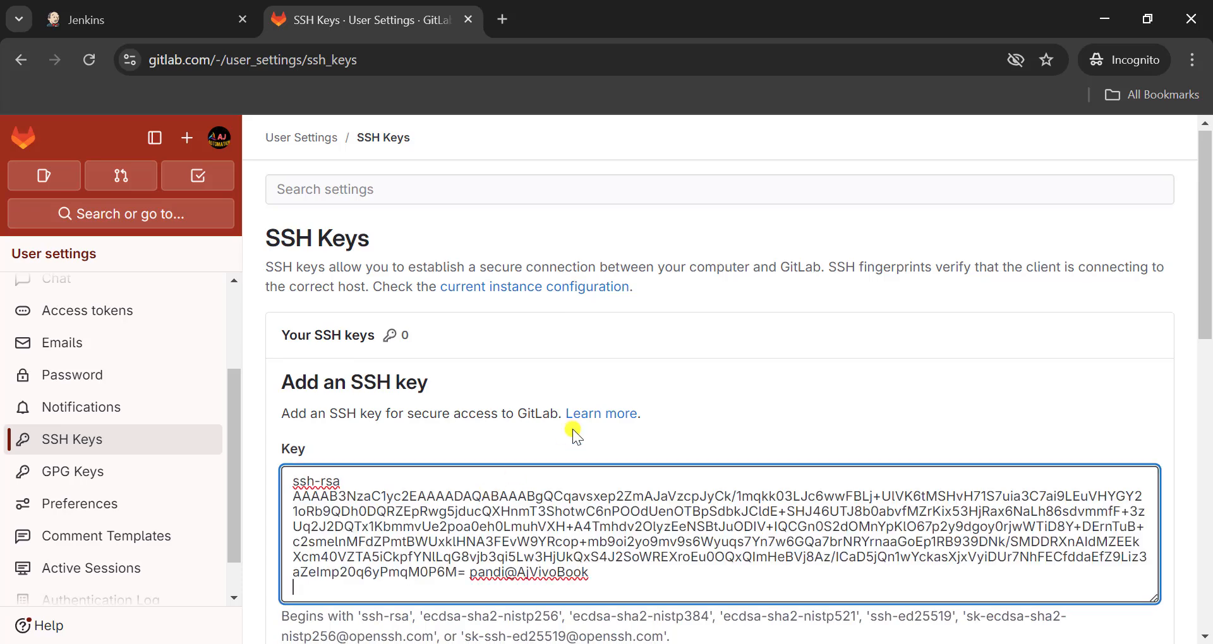
# - Title the new SSH key MyGitLabKey and check its usage type and expiration date
pyautogui.scroll(-4, 573, 429)
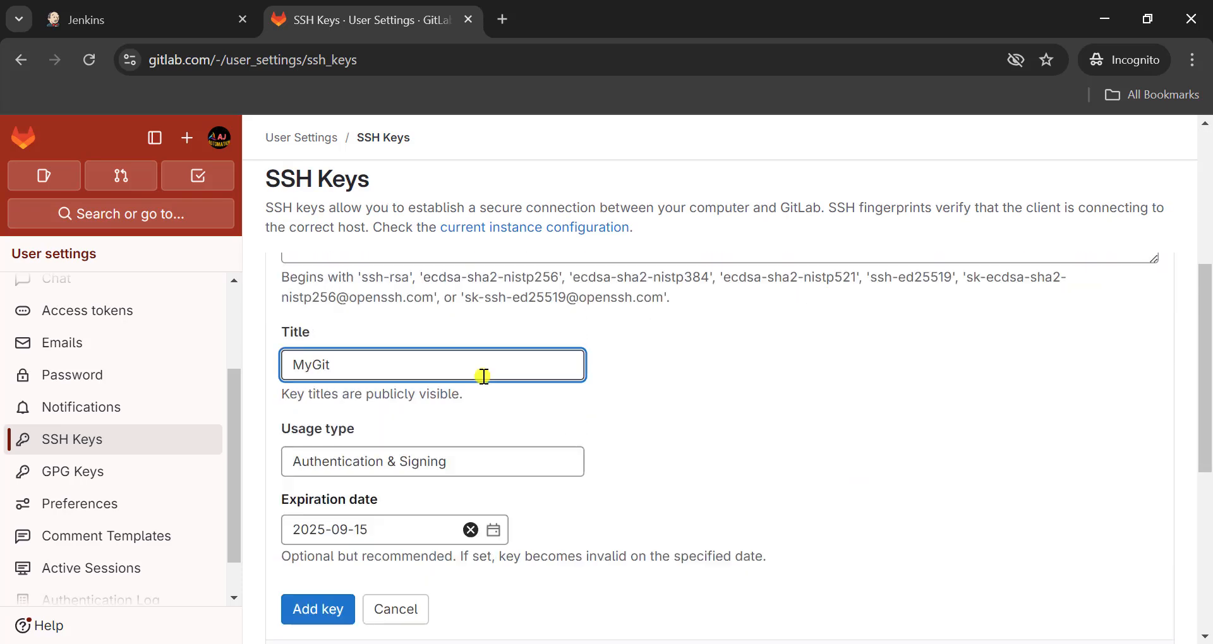
pyautogui.write('A')
pyautogui.write('ab')
pyautogui.press('BackSpace')
pyautogui.write('Key')
pyautogui.scroll(-2, 613, 423)
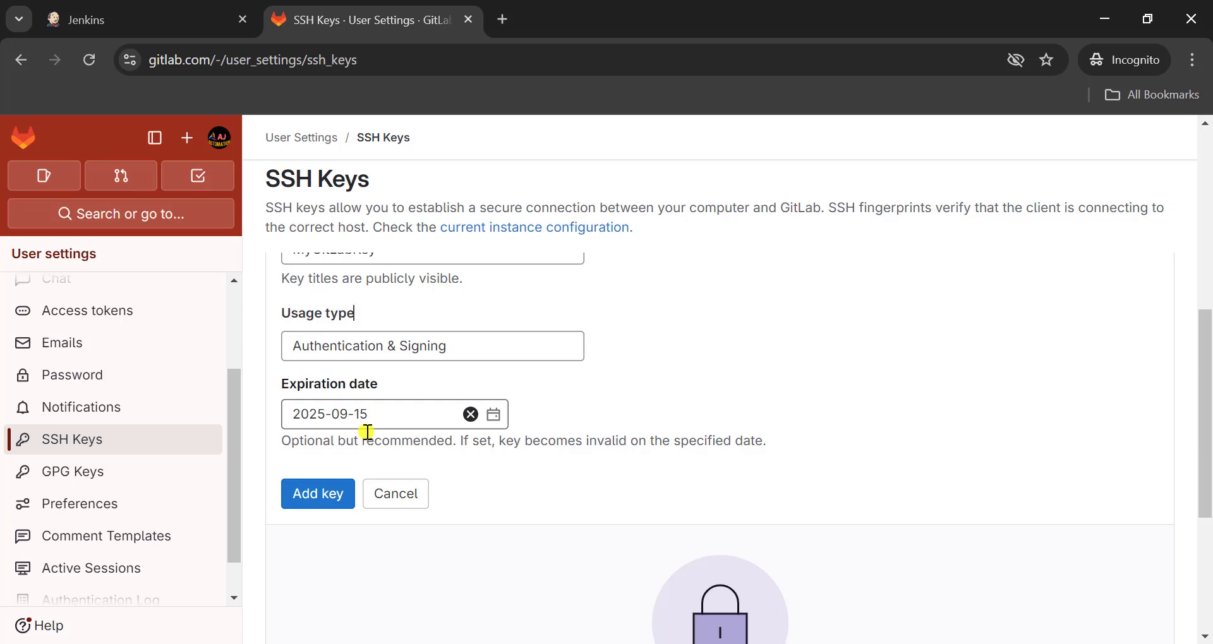
# - Save the new SSH key to the GitLab account
pyautogui.click(324, 491)
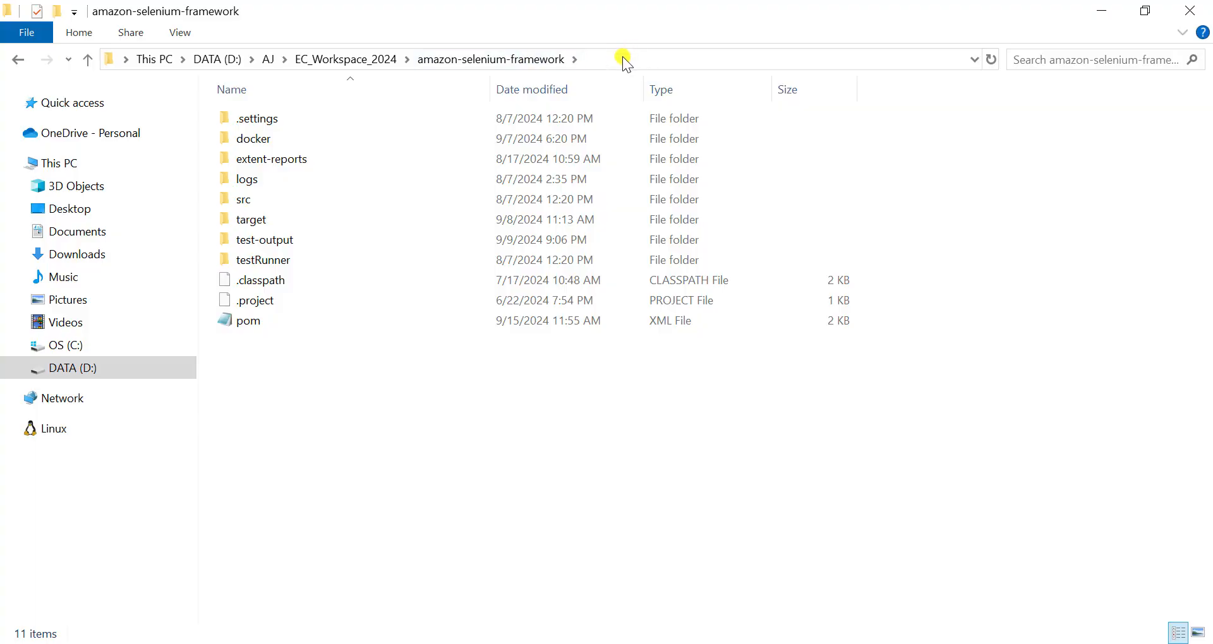
# - Open a command prompt in the amazon-selenium-framework folder and initialize a Git repository there with git init
pyautogui.click(623, 56)
pyautogui.write('cmd')
pyautogui.press('Return')
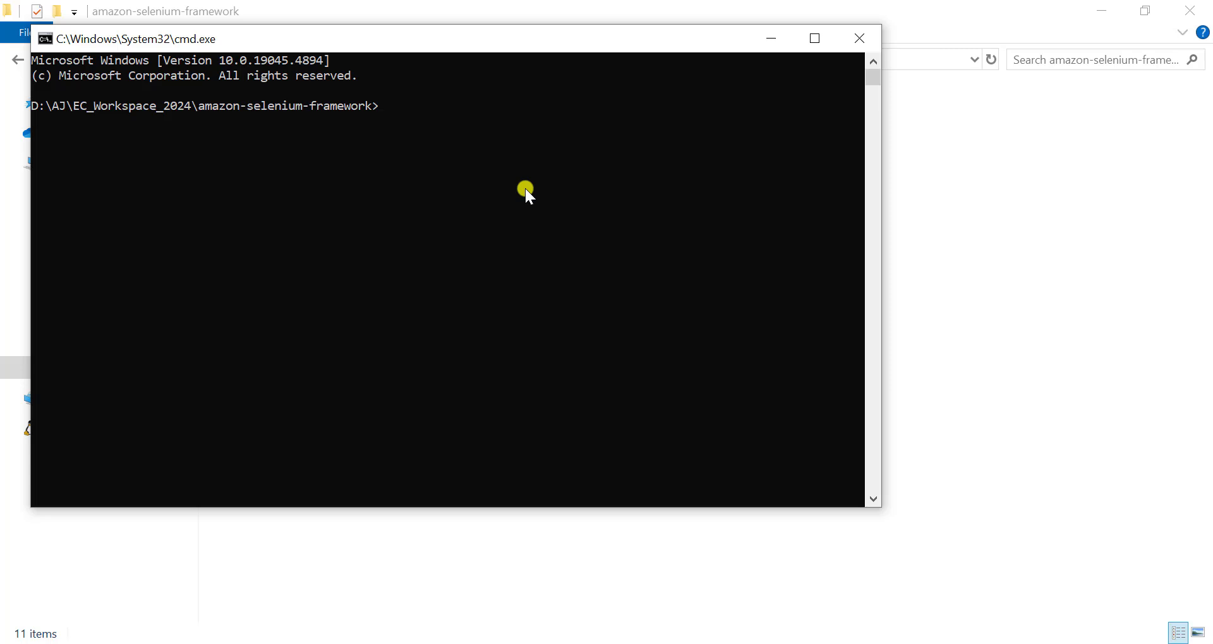
pyautogui.write('git init')
pyautogui.press('Return')
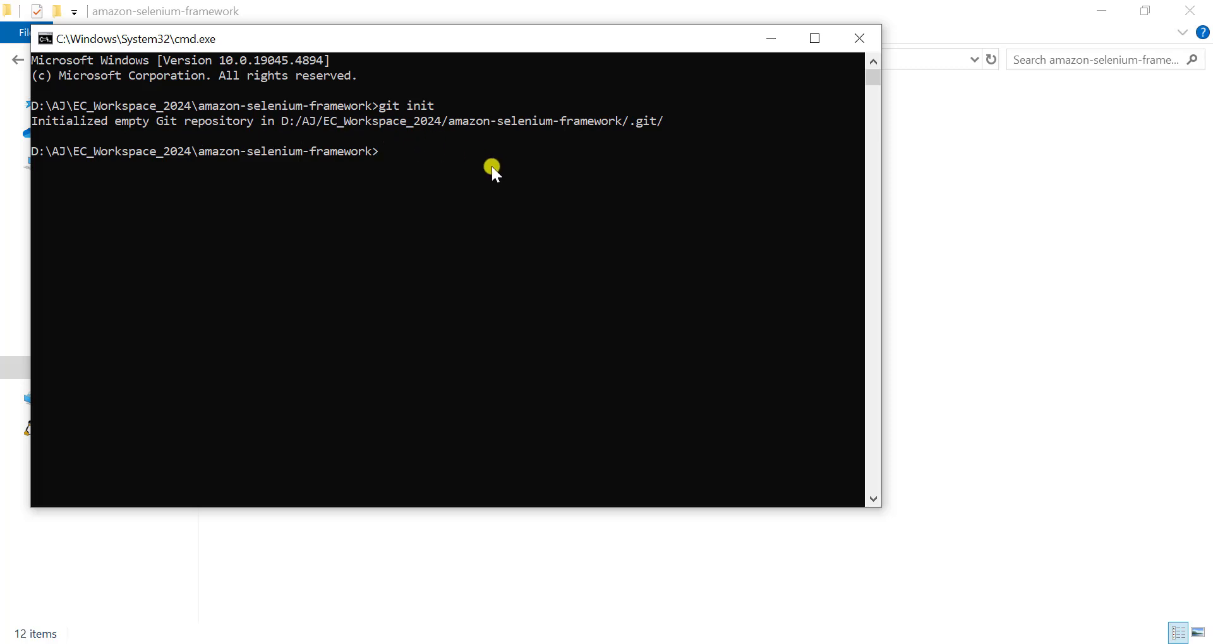
# - Check the repository with git status and stage all untracked files with git add
pyautogui.write('git status')
pyautogui.press('Return')
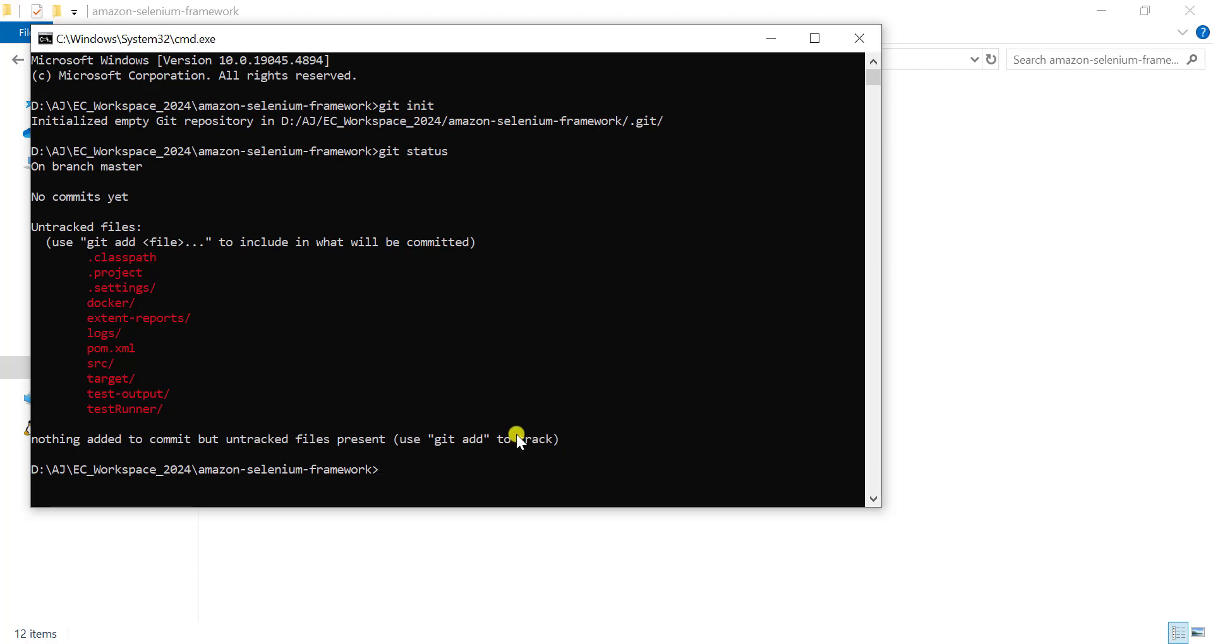
pyautogui.write('git add .')
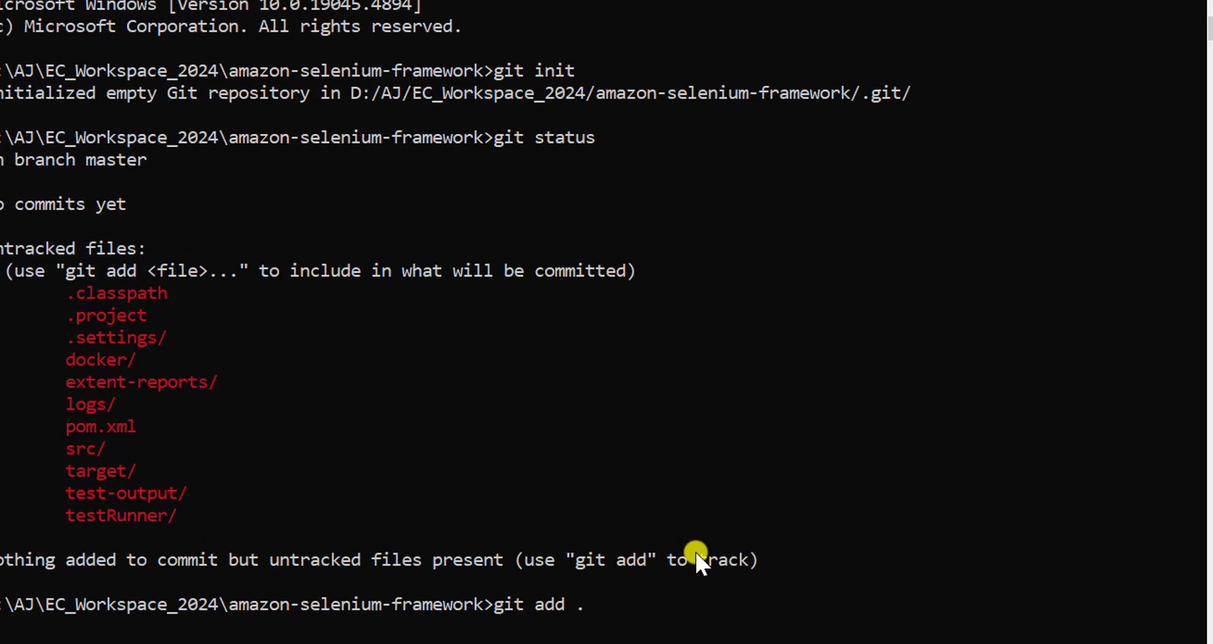
pyautogui.press('Return')
pyautogui.press('Return')
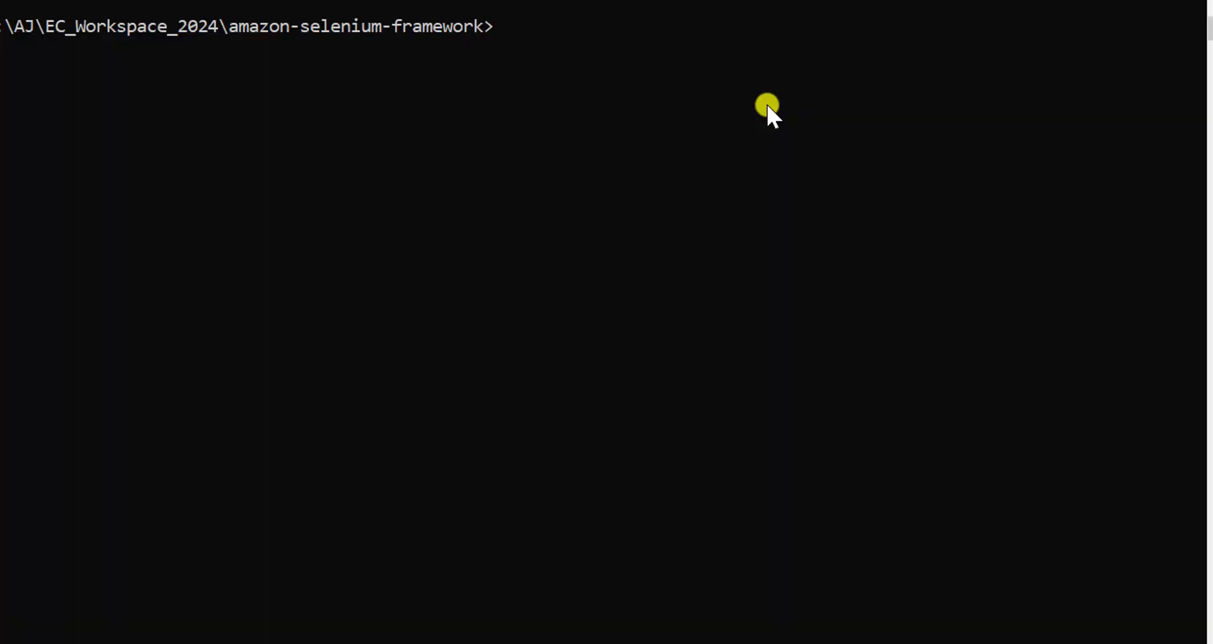
# - Add the remote origin using the SSH clone URL copied from the Amazon-automation GitLab project, and list the remotes with git remote -v
pyautogui.write('git remote add or')
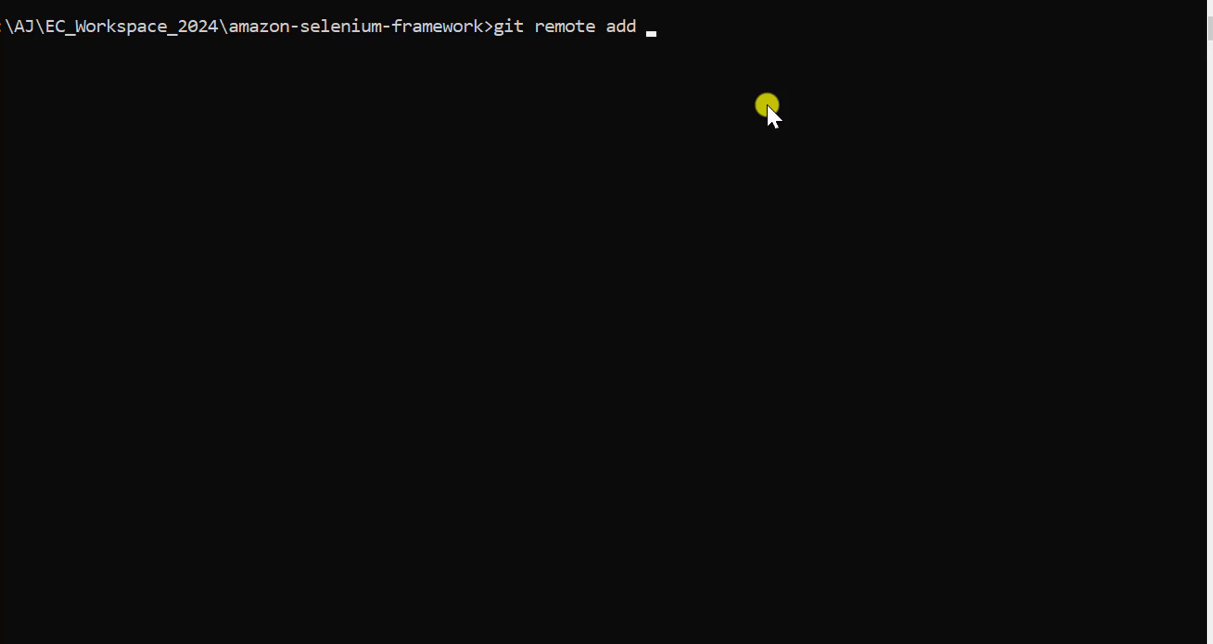
pyautogui.write('igin')
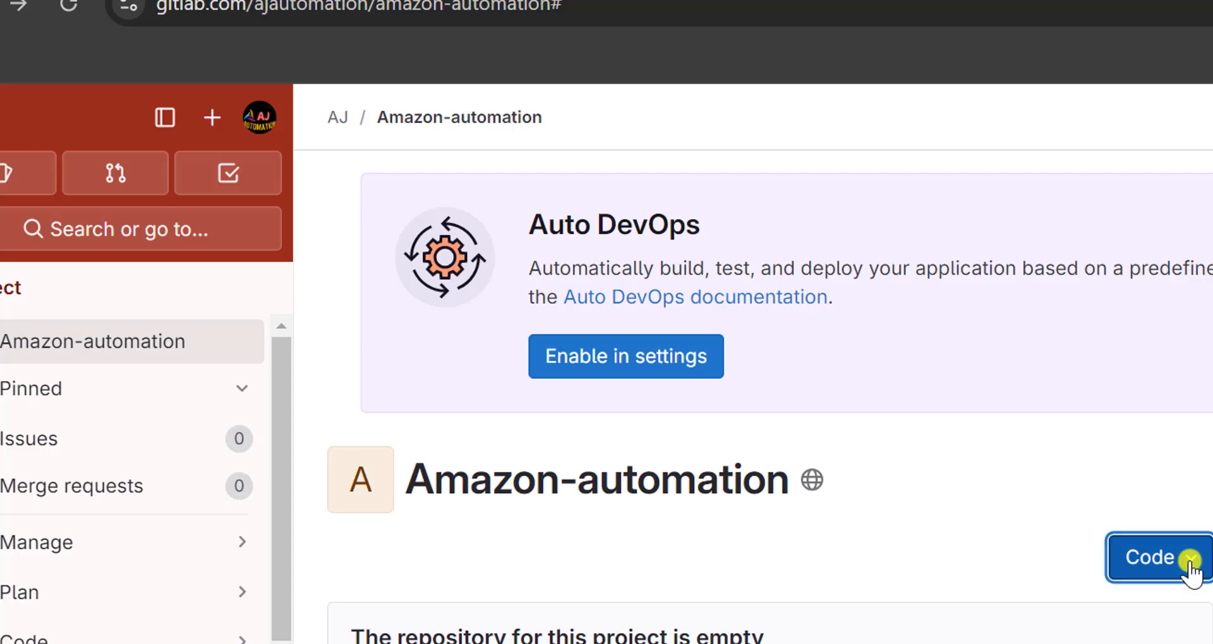
pyautogui.click(1191, 568)
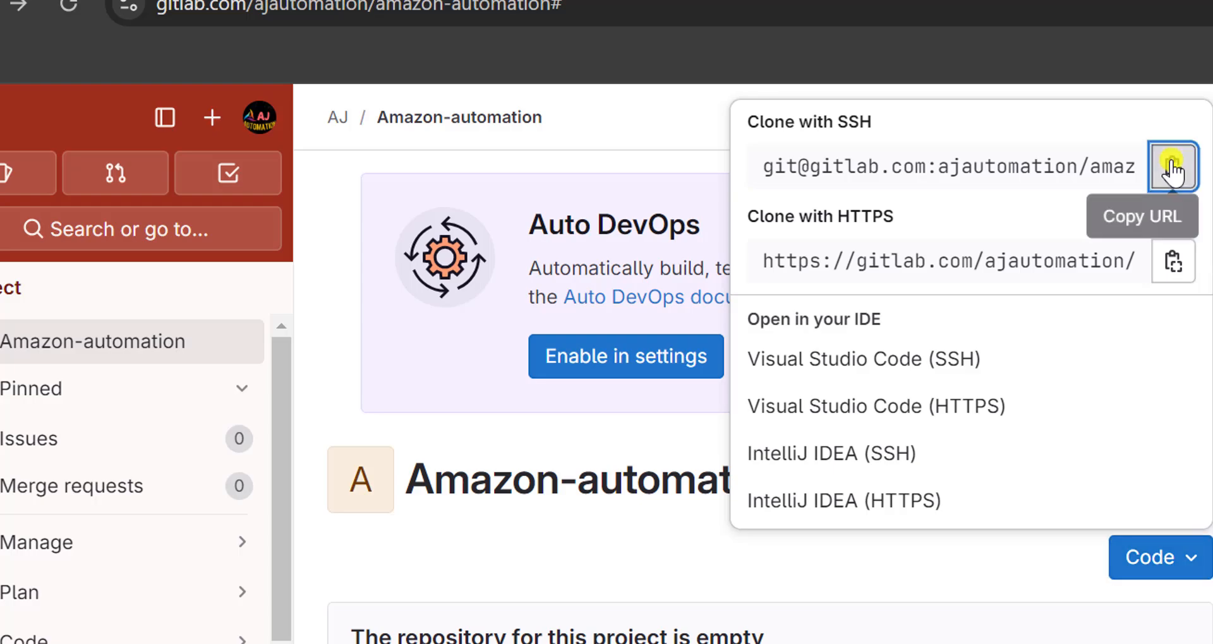
pyautogui.click(1171, 166)
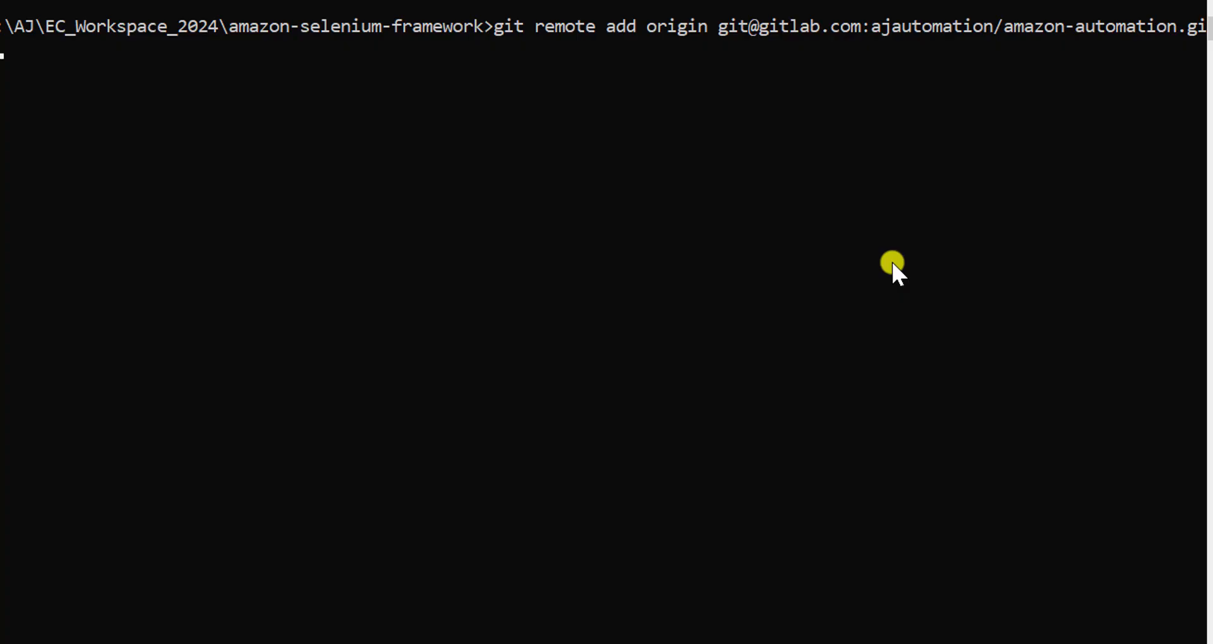
pyautogui.write('git remote ')
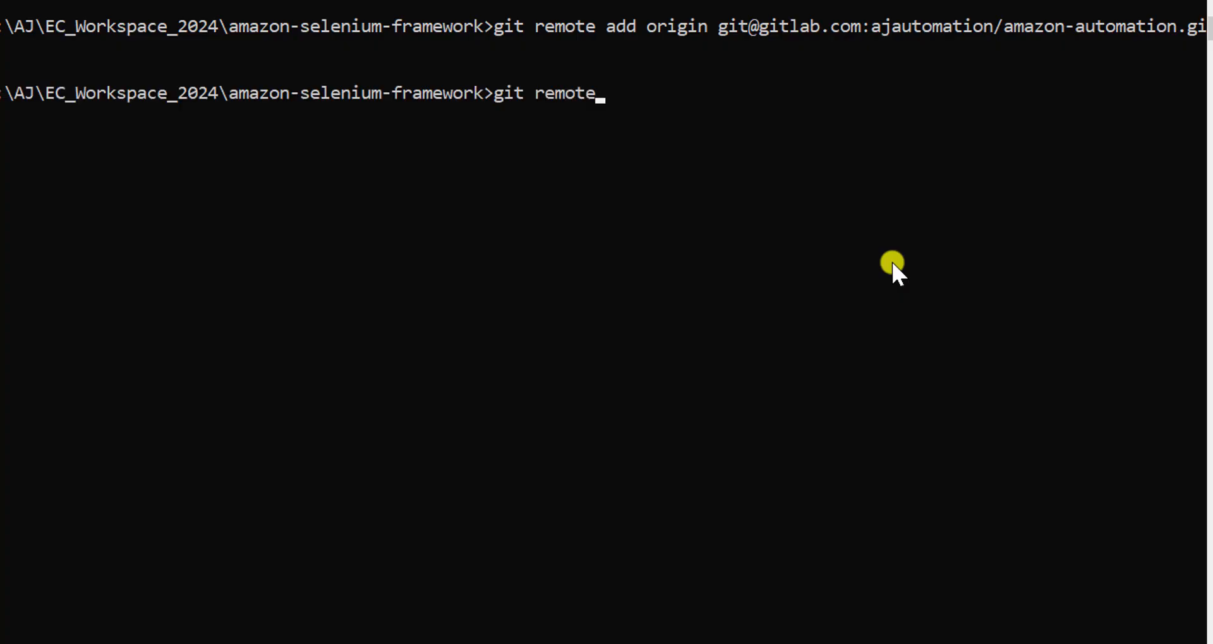
pyautogui.write('-v')
pyautogui.press('Return')
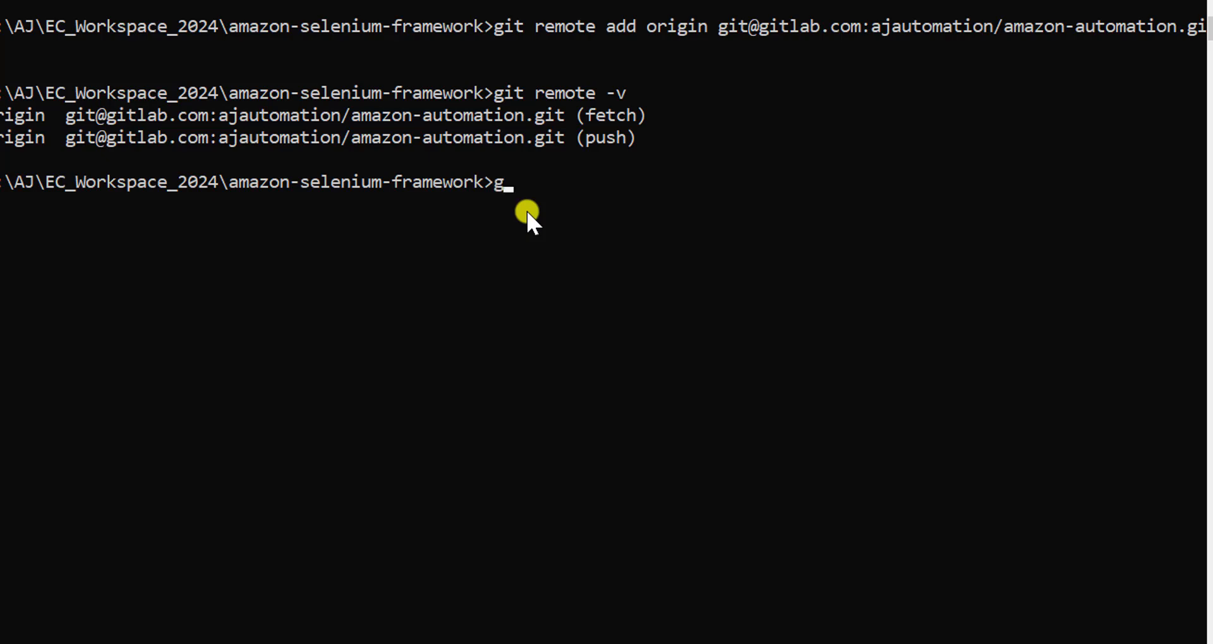
# - Push the master branch to origin and answer yes to trust the gitlab.com host
pyautogui.write('git push origin master')
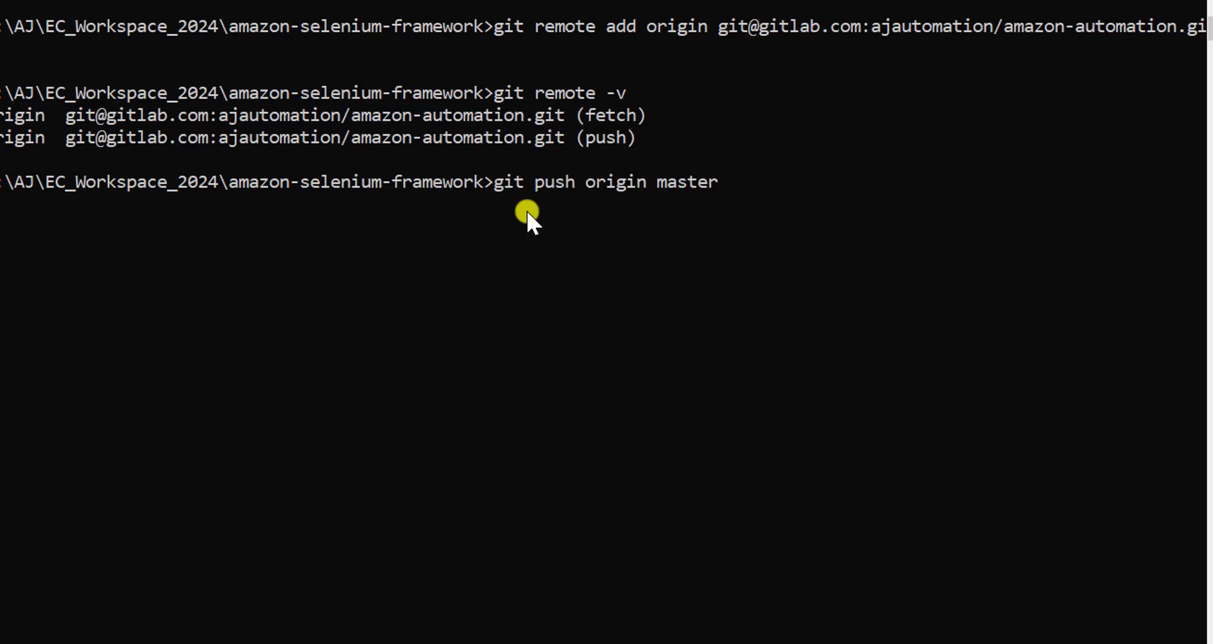
pyautogui.press('Return')
pyautogui.write('yes')
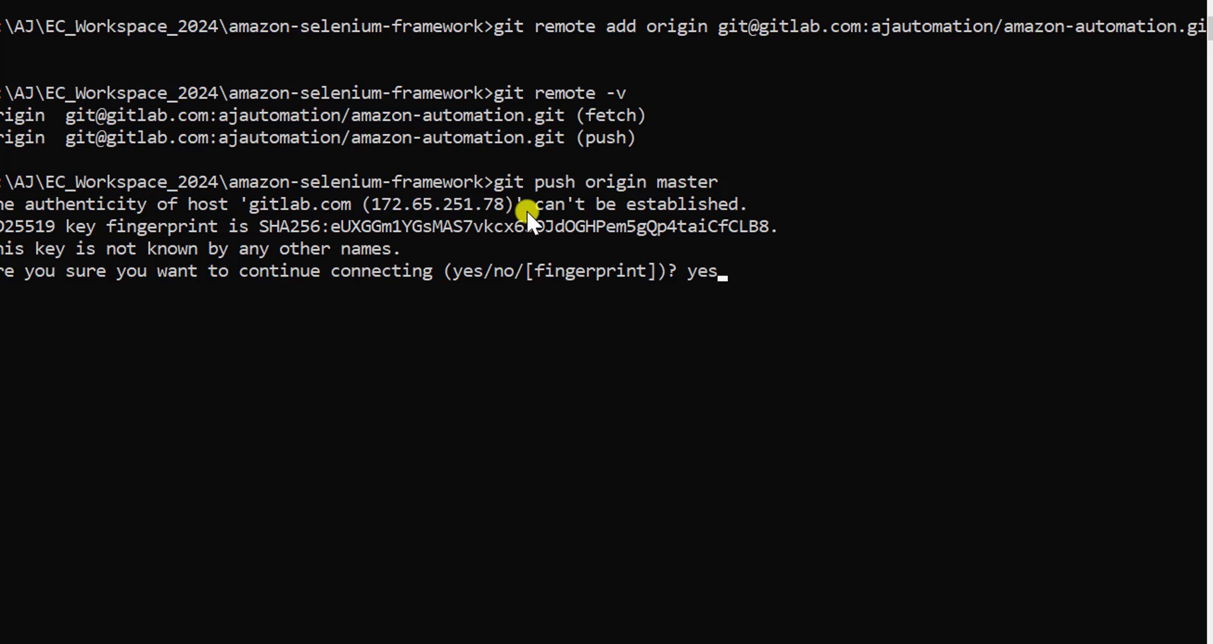
pyautogui.press('Return')
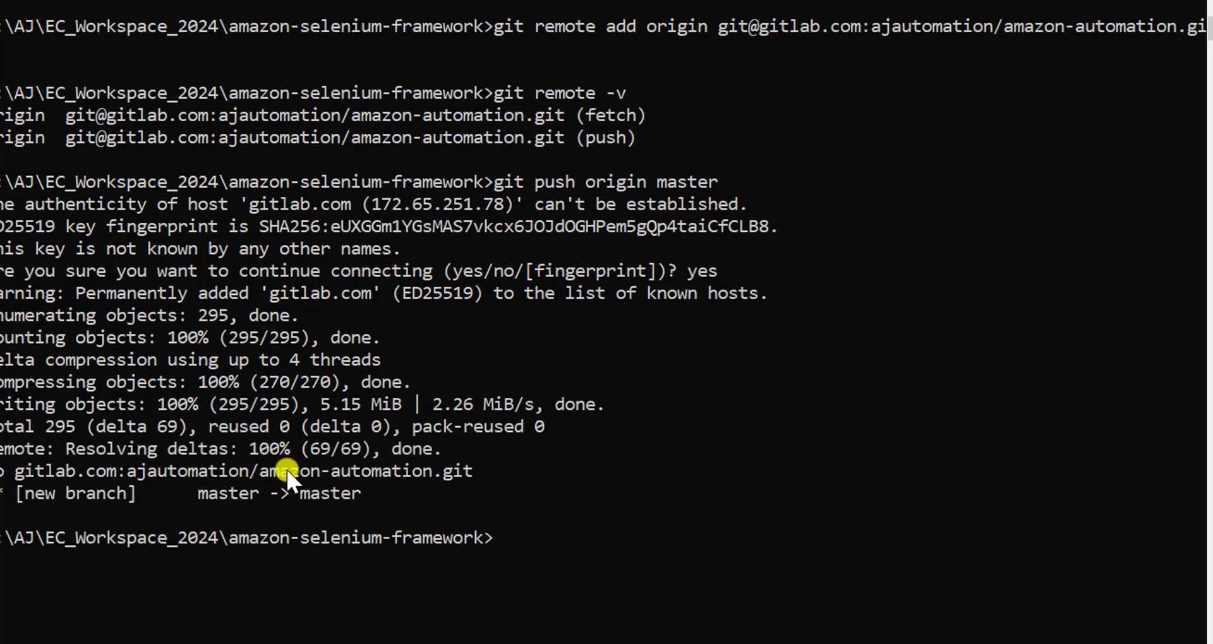
# - Reload the Amazon-automation project in GitLab and look through the pushed folders and files
pyautogui.click(1210, 328)
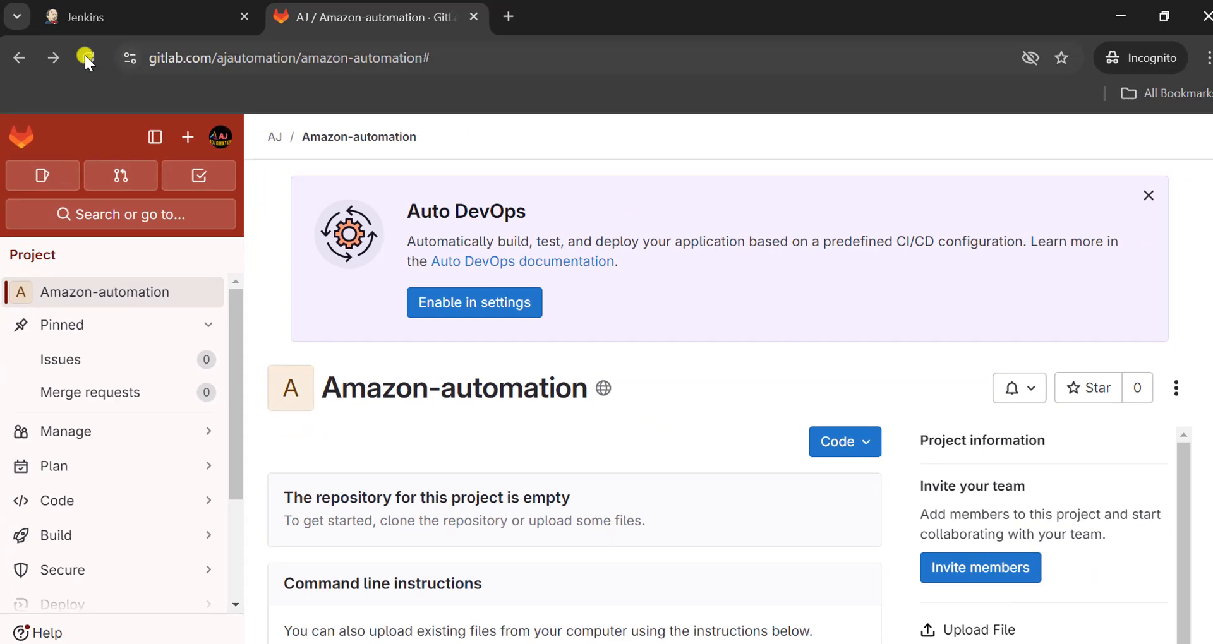
pyautogui.click(74, 18)
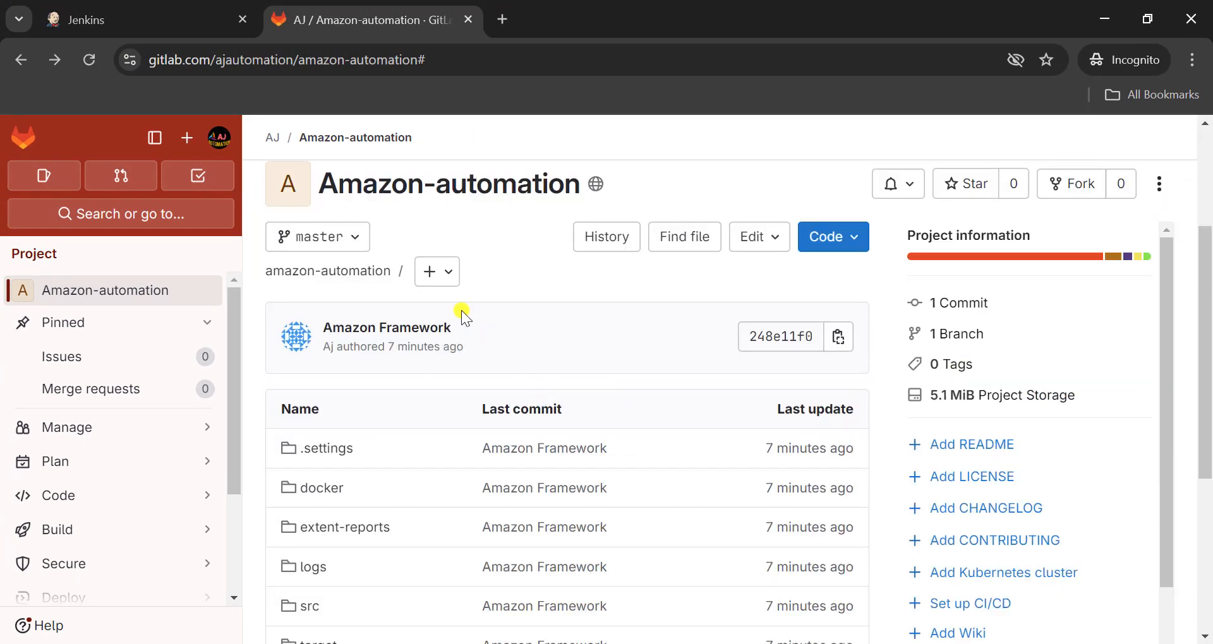
pyautogui.scroll(-5, 448, 411)
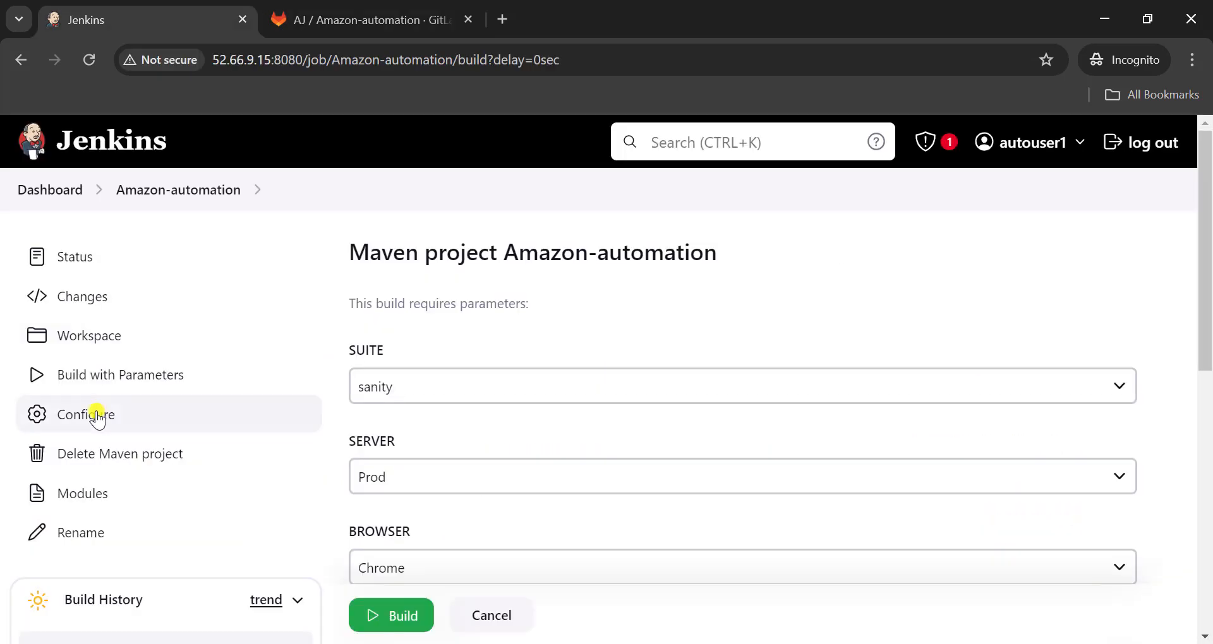
# - Switch to the Amazon-automation job configuration in Jenkins and choose Git for Source Code Management
pyautogui.click(96, 412)
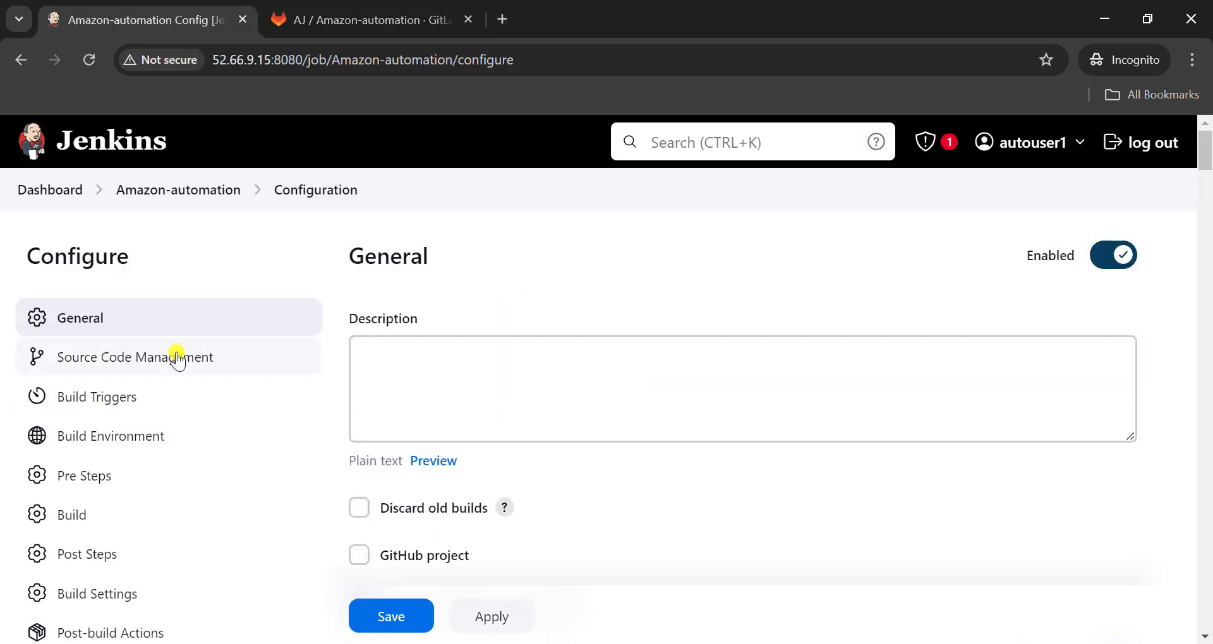
pyautogui.click(143, 363)
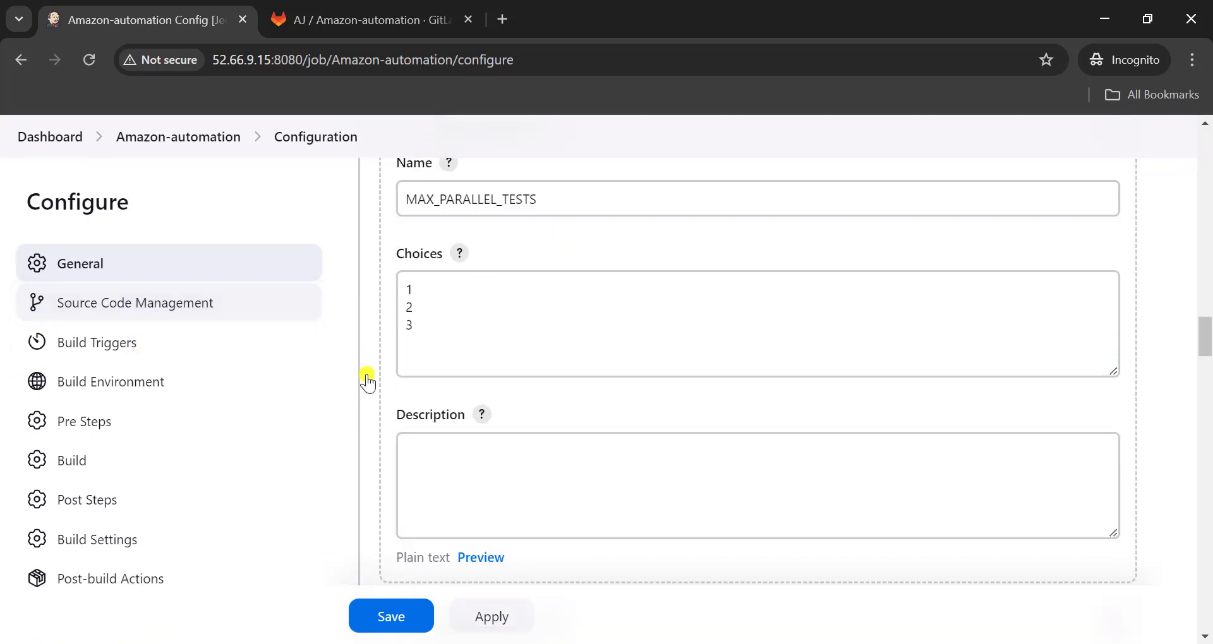
pyautogui.click(362, 294)
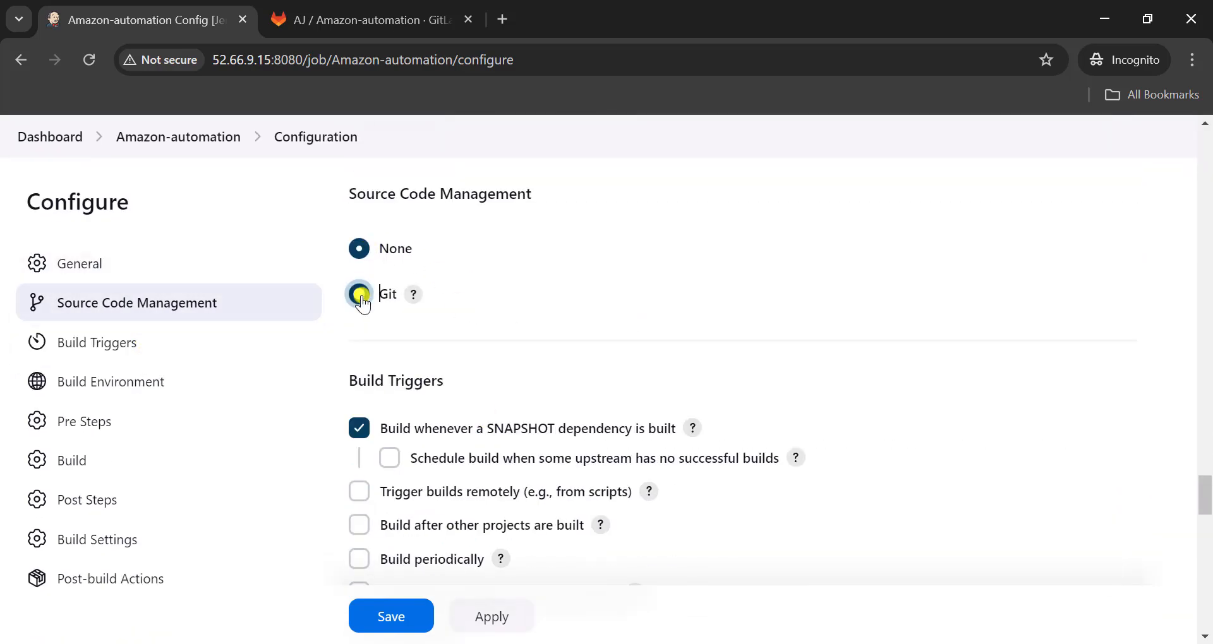
pyautogui.click(365, 14)
pyautogui.click(482, 60)
pyautogui.click(482, 60)
pyautogui.hotkey('ctrl', 'a')
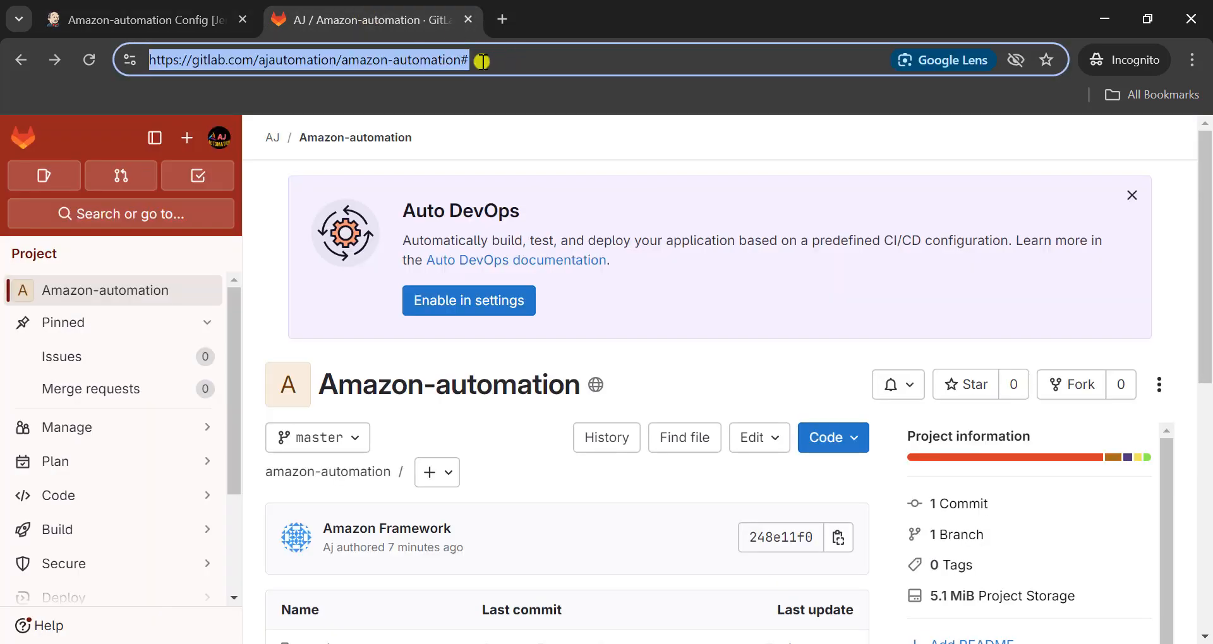
pyautogui.click(154, 14)
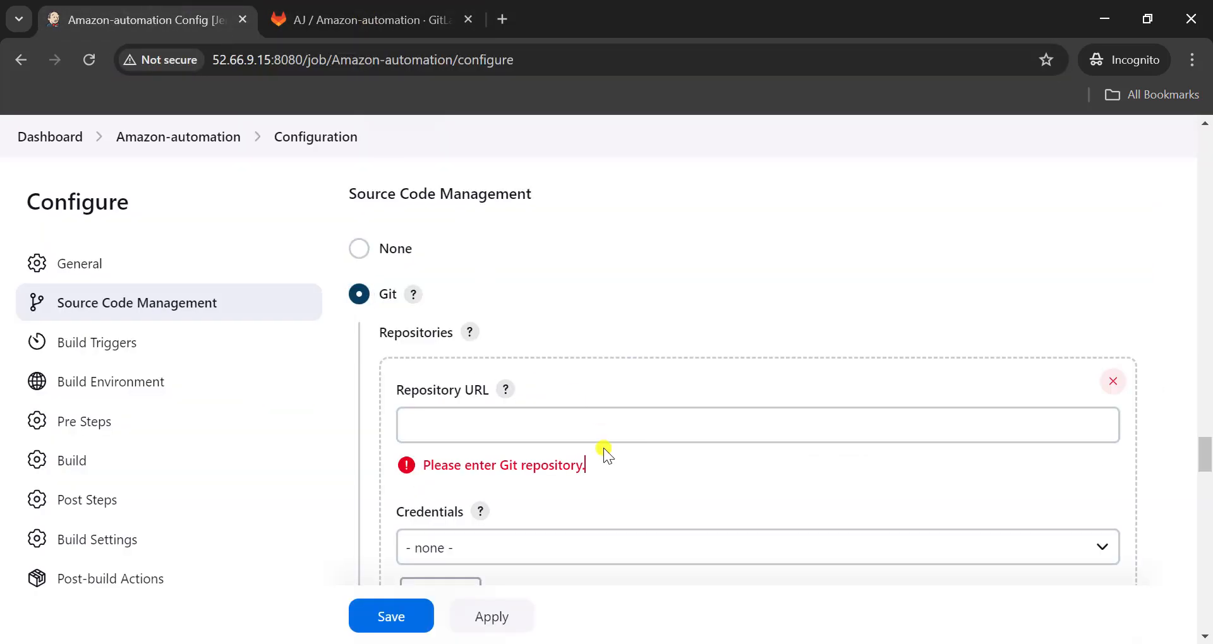
pyautogui.moveTo(605, 456); pyautogui.dragTo(585, 427)
pyautogui.click(585, 428)
pyautogui.hotkey('ctrl', 'v')
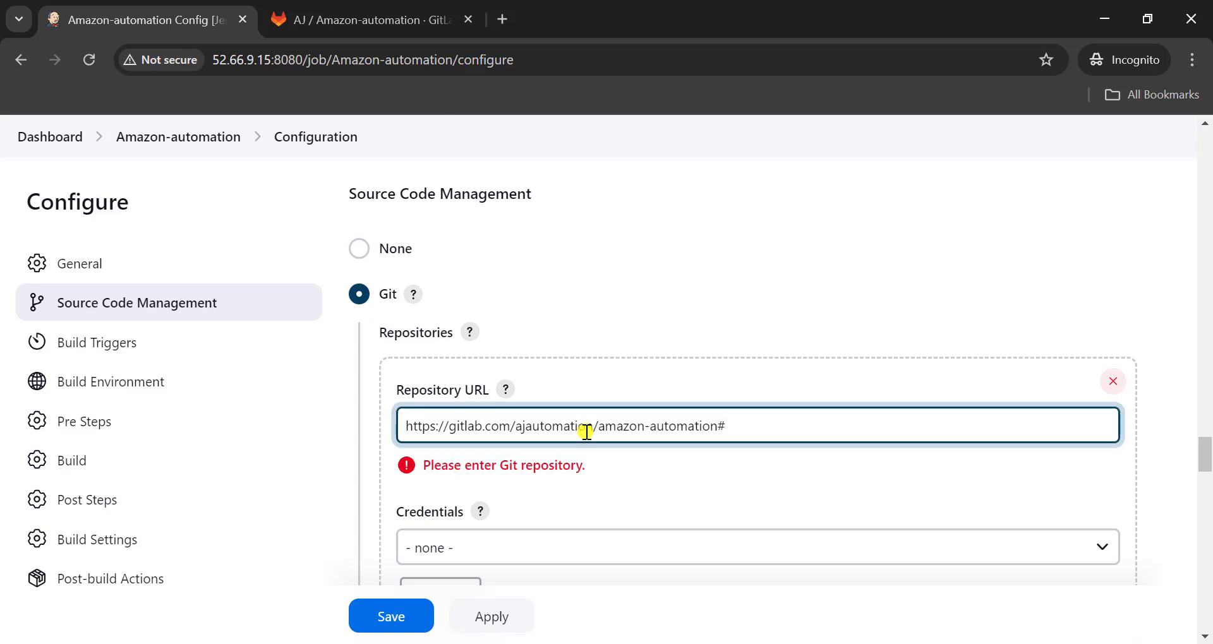
pyautogui.write('.git')
pyautogui.click(683, 508)
# - Add an Execute shell pre-build step to the Jenkins job and start its command
pyautogui.scroll(-1, 668, 502)
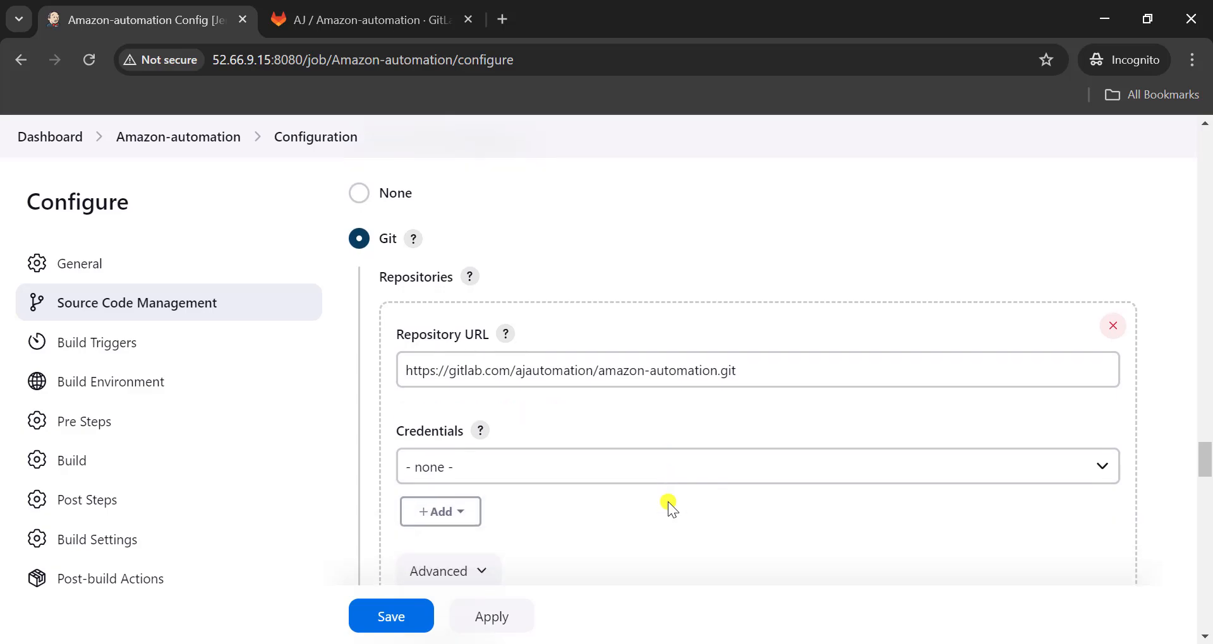
pyautogui.scroll(-6, 669, 502)
pyautogui.scroll(-3, 482, 412)
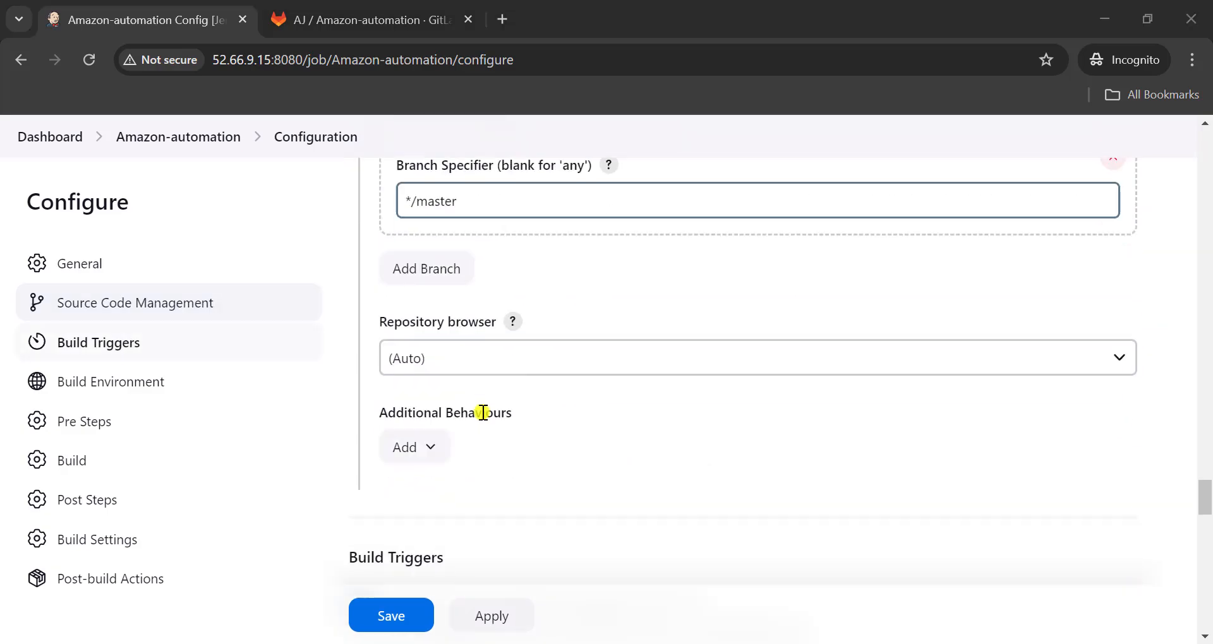
pyautogui.scroll(-10, 482, 412)
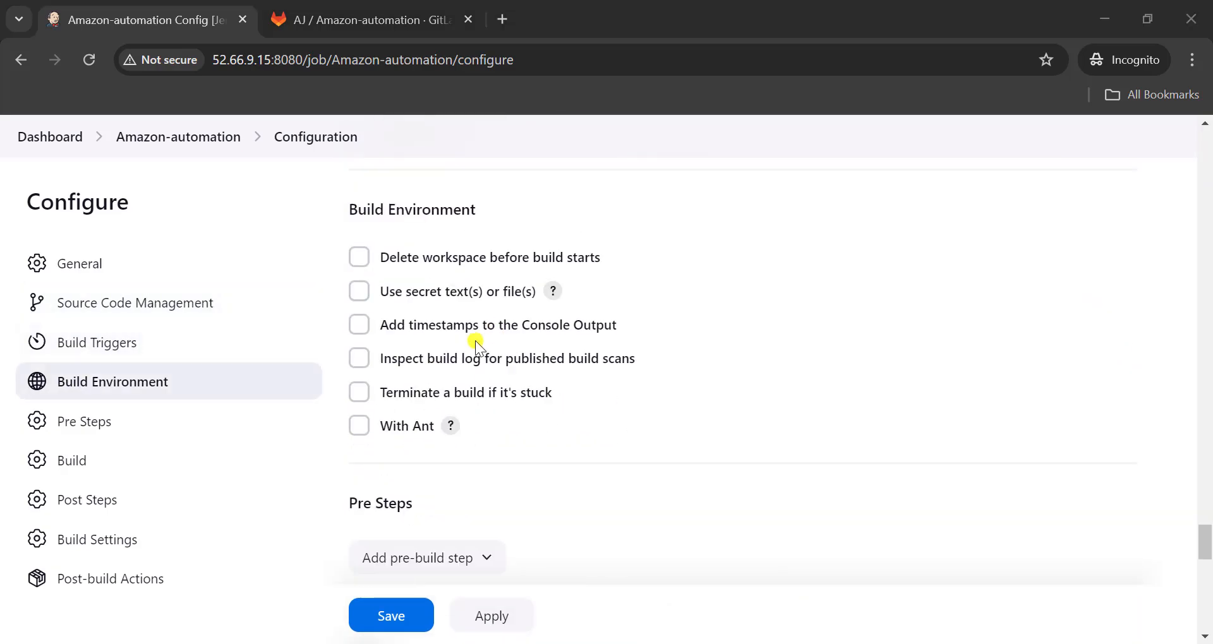
pyautogui.scroll(-3, 475, 340)
pyautogui.click(441, 388)
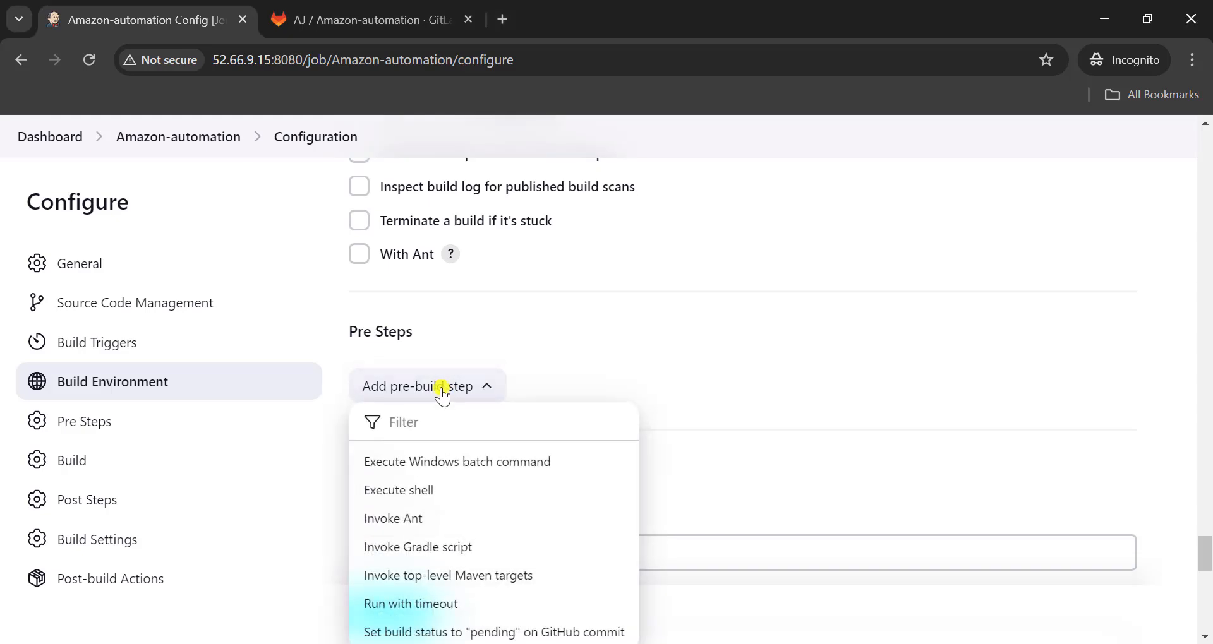
pyautogui.click(428, 499)
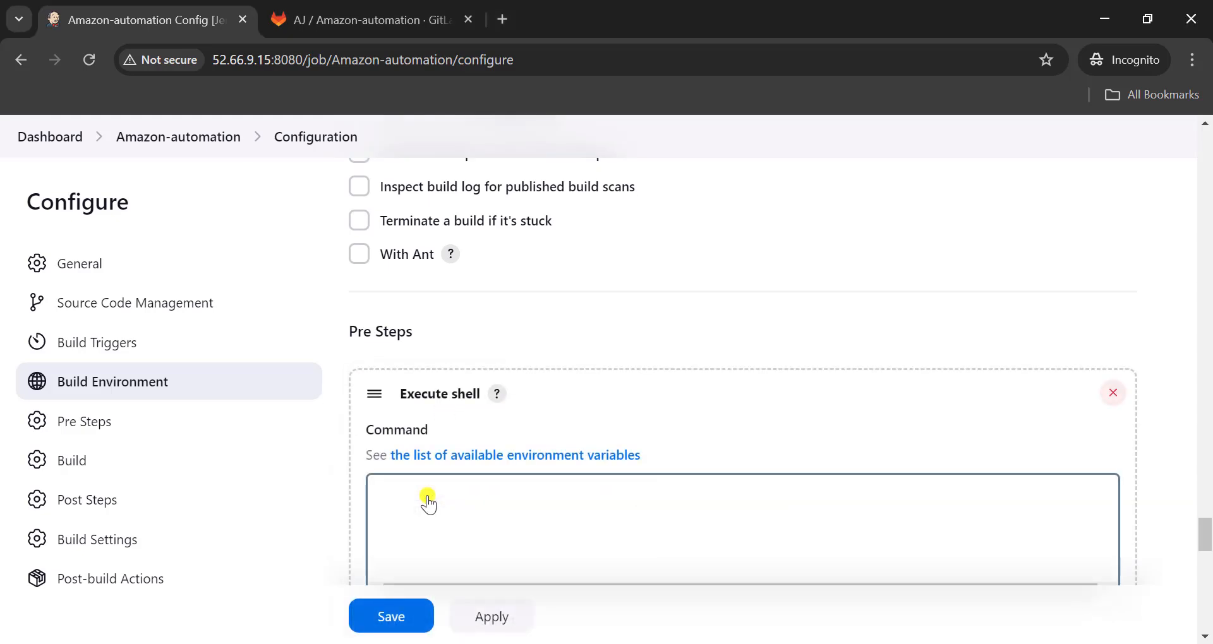
pyautogui.click(444, 532)
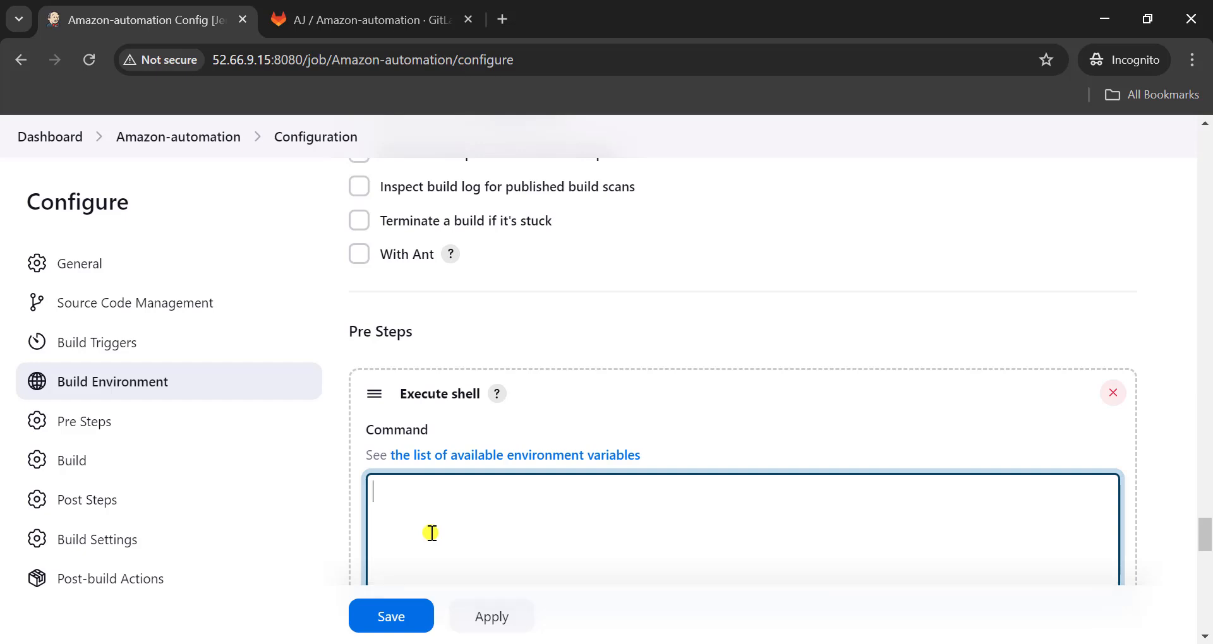
# - Enter the shell commands cd testRunner/shellScript and chmod +x Runautomation.sh on separate lines
pyautogui.write('cd testRunner/shellSc')
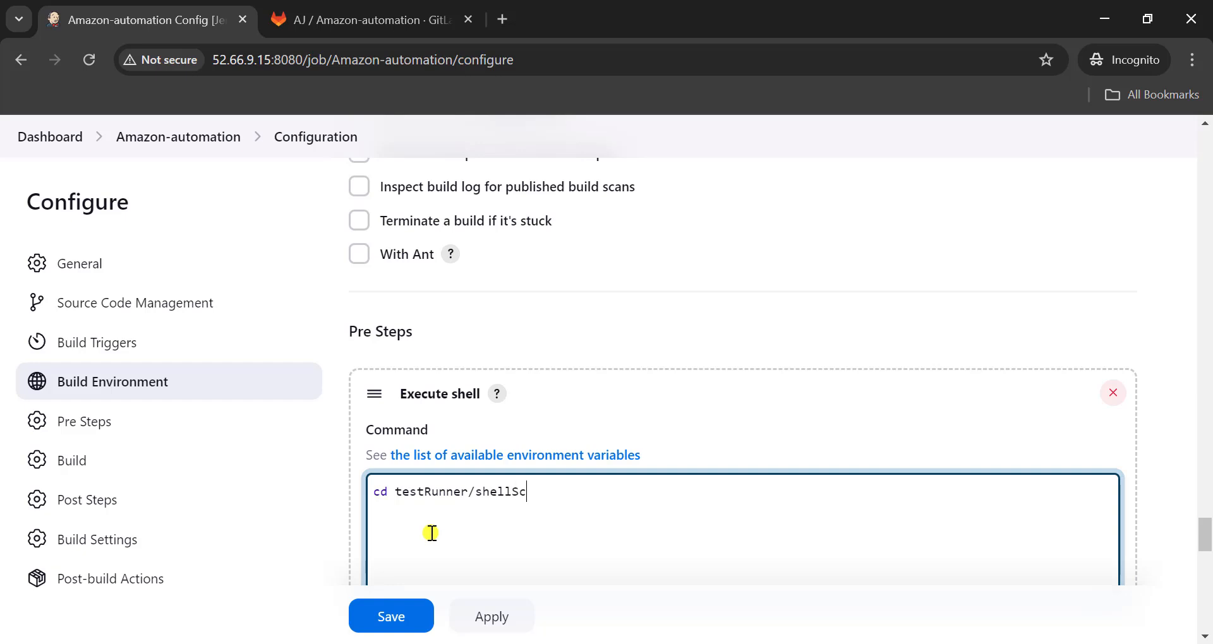
pyautogui.write('ript')
pyautogui.press('Return')
pyautogui.write('chmod')
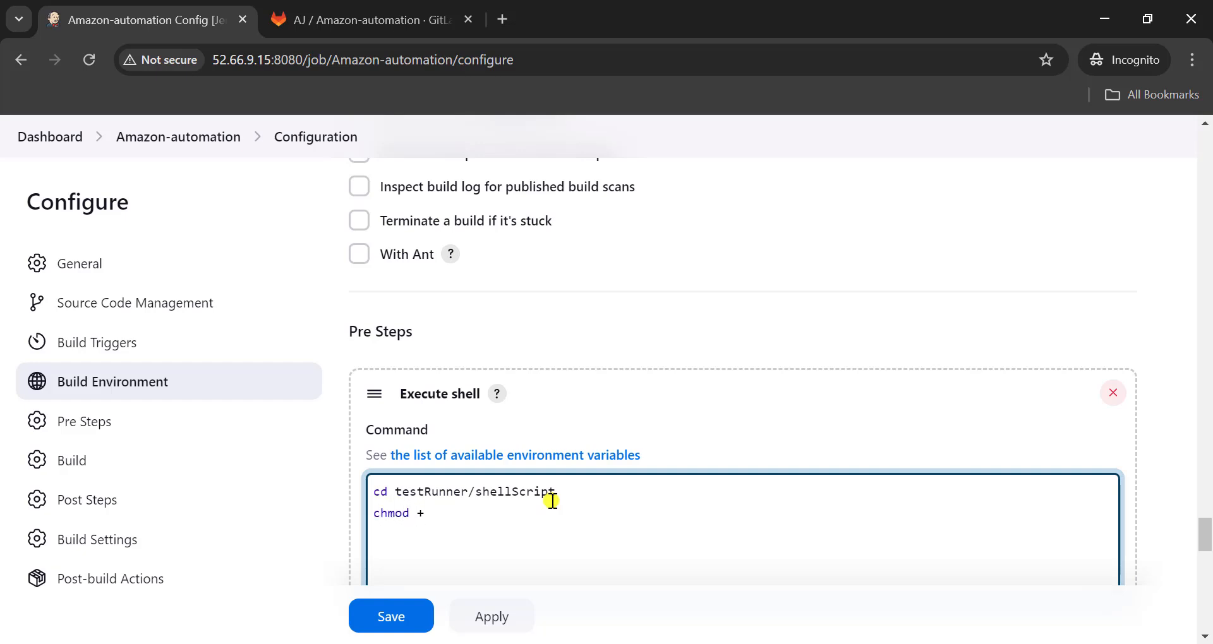
pyautogui.write(' +x Runautomation.sh')
pyautogui.press('Return')
# - Add ./Runautomation.sh as the third line of the shell command, reusing the script name from the chmod line
pyautogui.write('./')
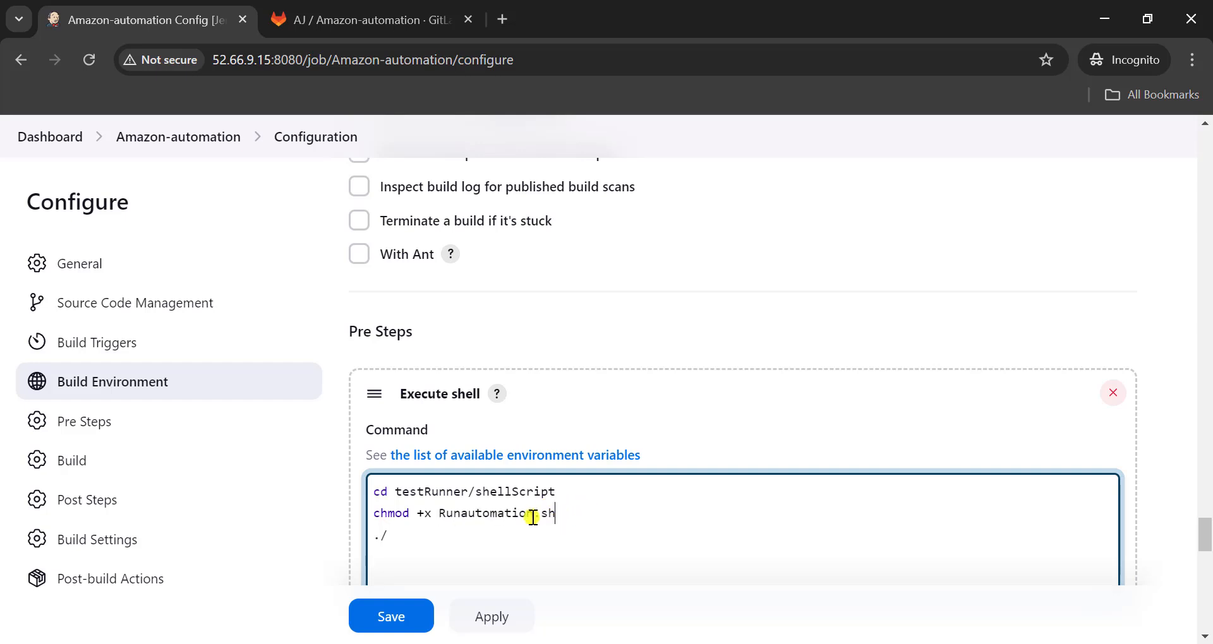
pyautogui.moveTo(556, 515); pyautogui.dragTo(440, 515)
pyautogui.hotkey('ctrl', 'c')
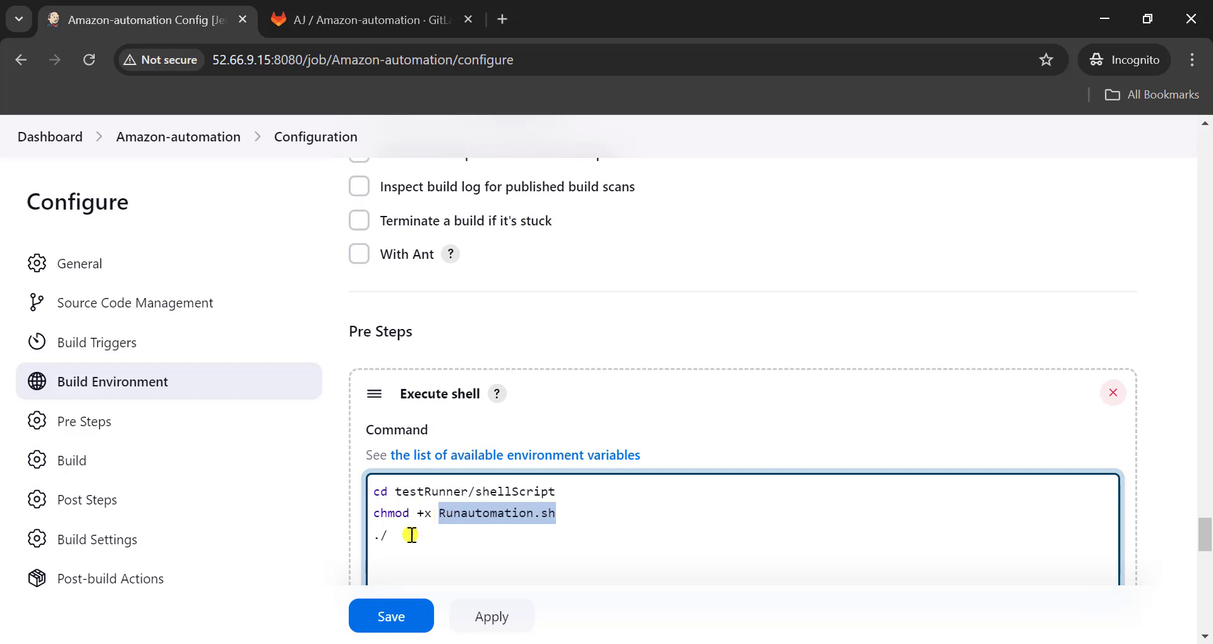
pyautogui.click(400, 536)
pyautogui.hotkey('ctrl', 'v')
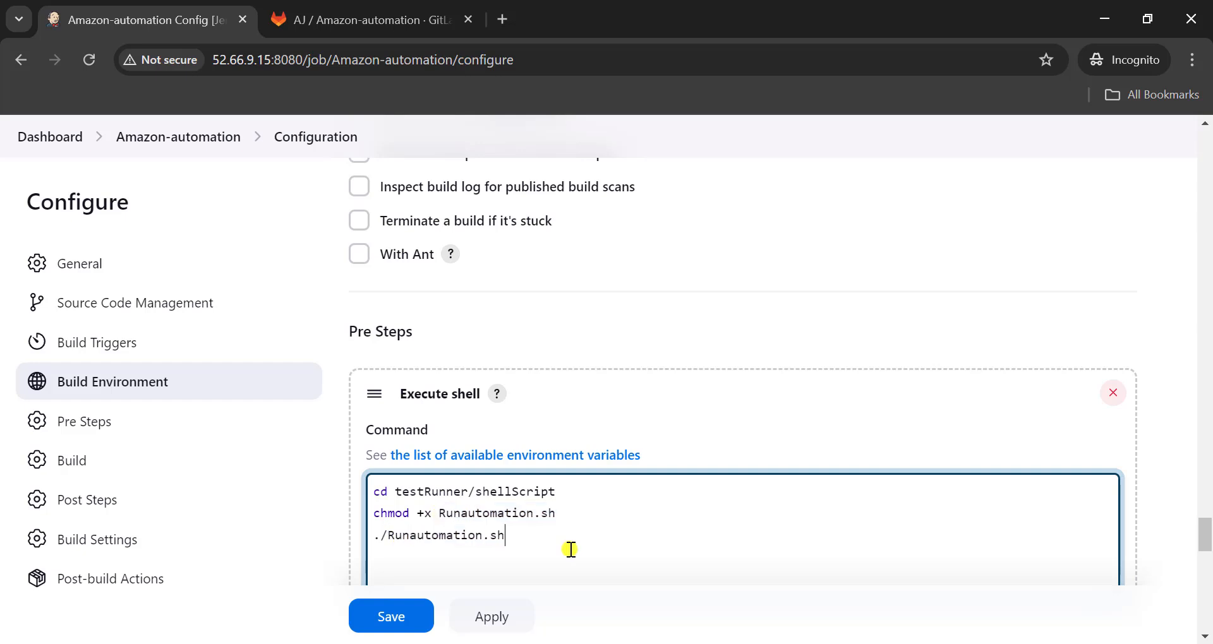
# - In Runautomation.sh, replace $CONFIG_FILE on the GRID_URL sed line with "$configFile" copied from the MAX_PARALLEL_TESTS line, and save the script
pyautogui.hotkey('alt', 'Tab')
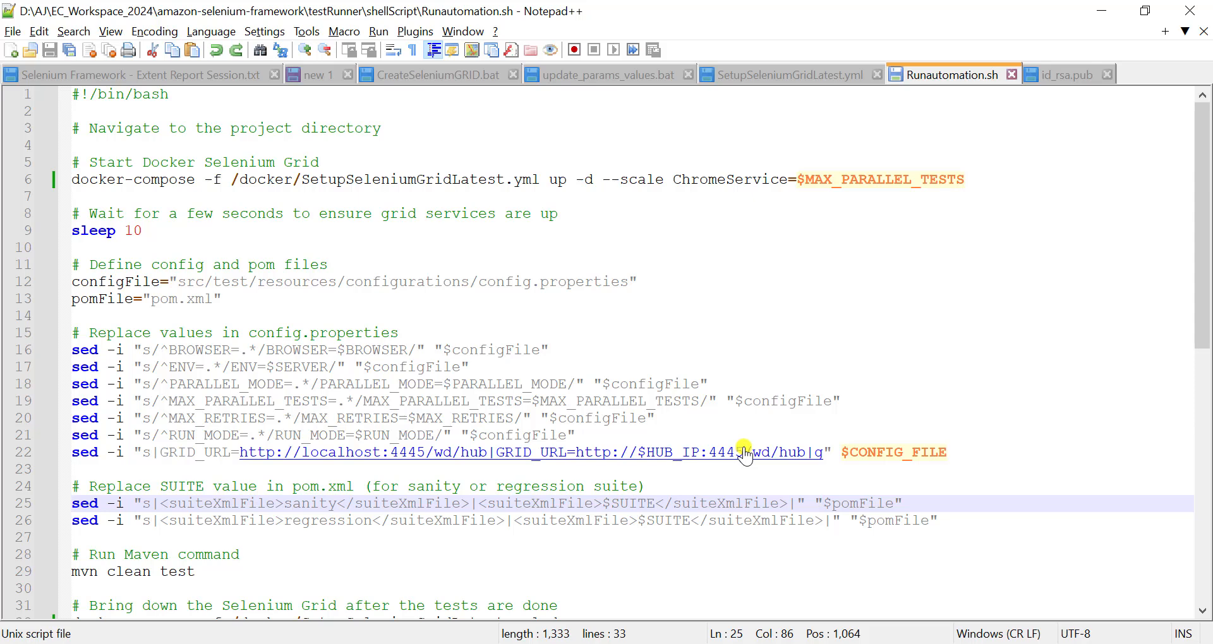
pyautogui.click(844, 397)
pyautogui.moveTo(845, 397); pyautogui.dragTo(727, 401)
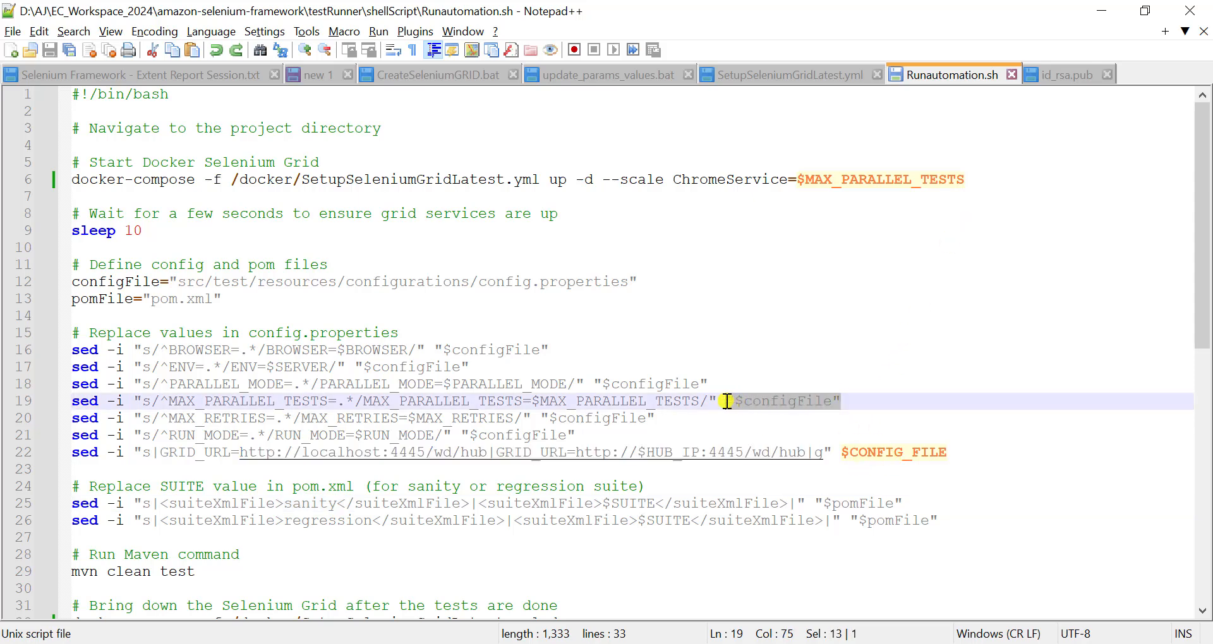
pyautogui.moveTo(947, 452); pyautogui.dragTo(838, 448)
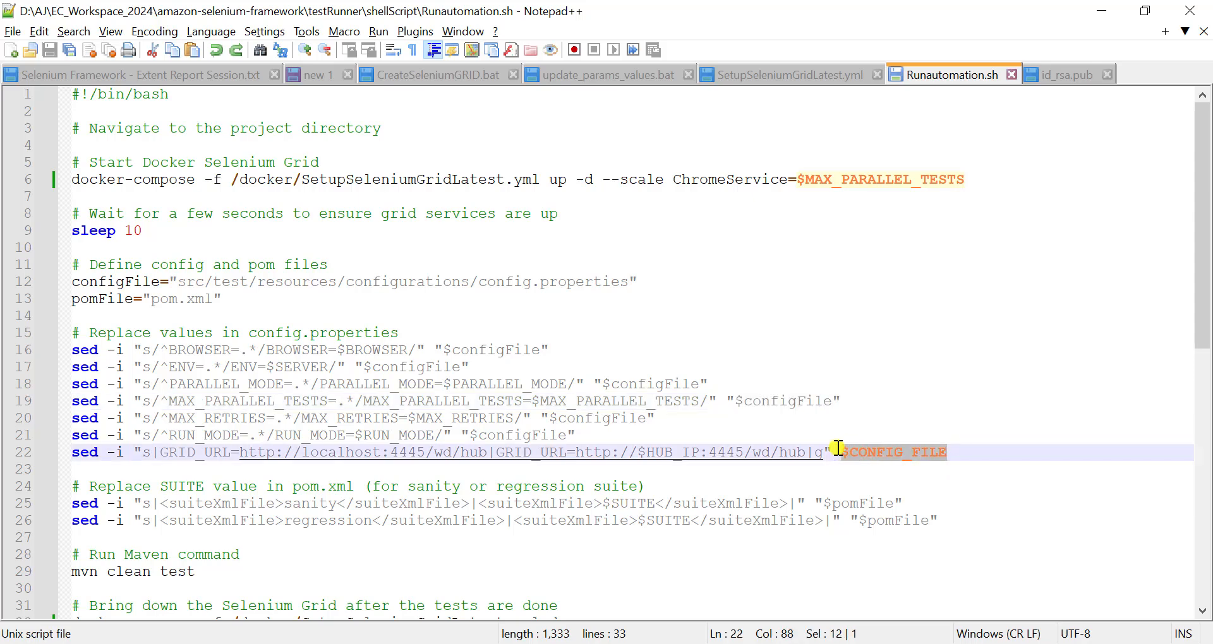
pyautogui.hotkey('ctrl', 'v')
pyautogui.hotkey('ctrl', 's')
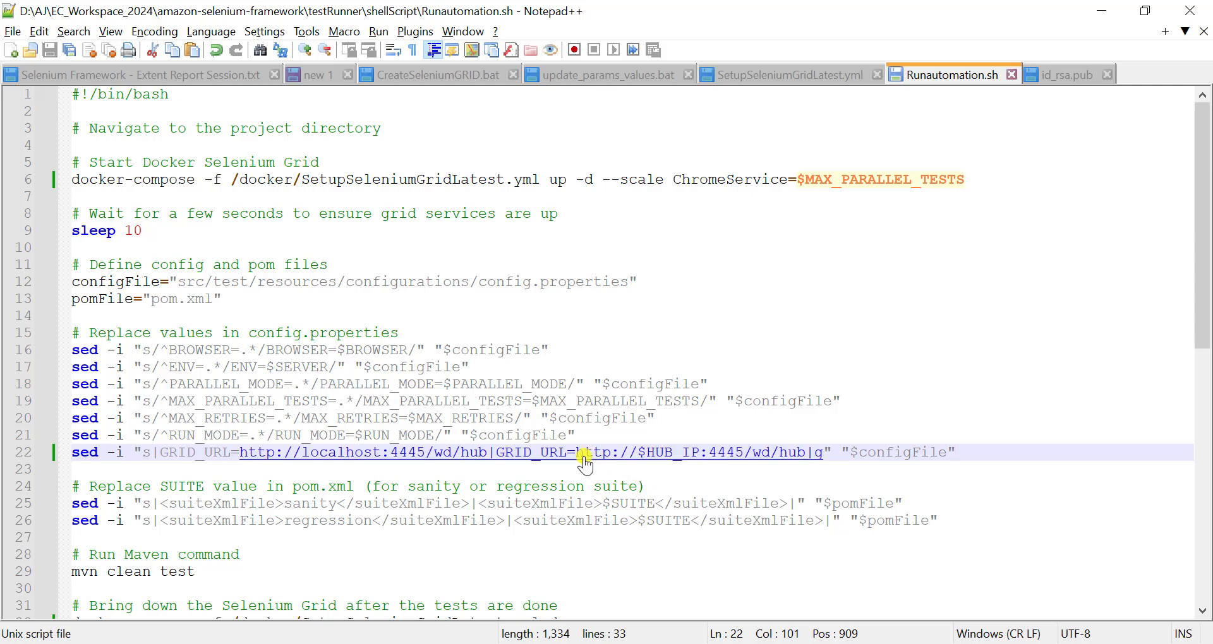
# - In the command prompt, stage all changes, commit them with the message "updated sh file", and push to origin master
pyautogui.hotkey('alt', 'Tab')
pyautogui.write('.')
pyautogui.press('Return')
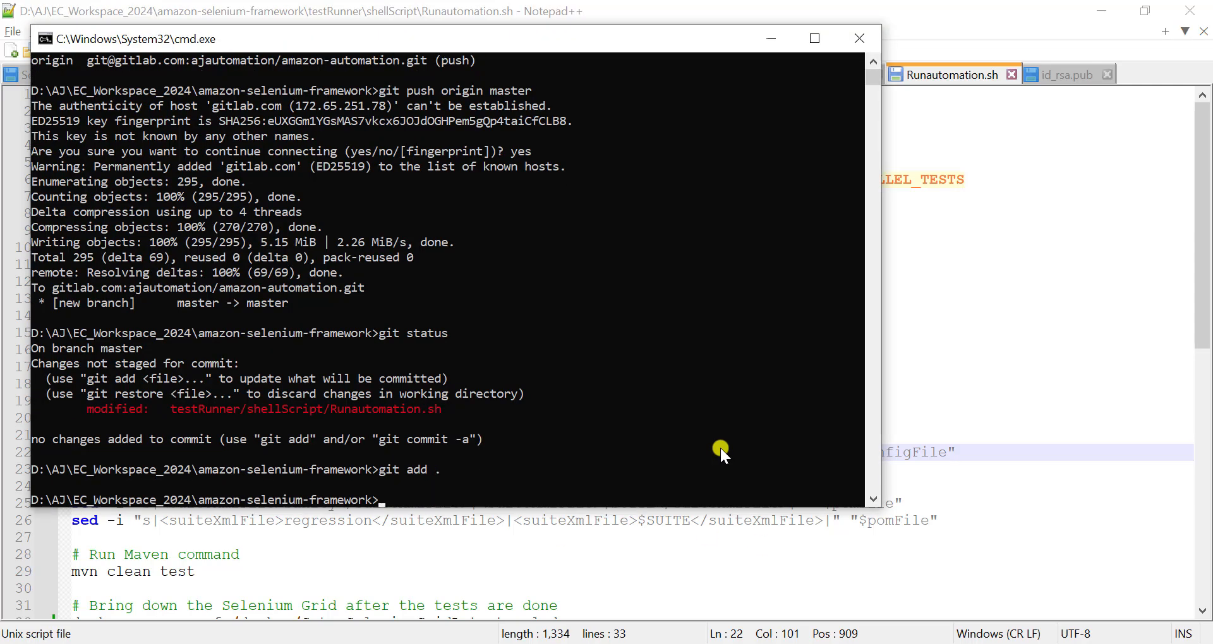
pyautogui.write('git commit -m "updated sh file"')
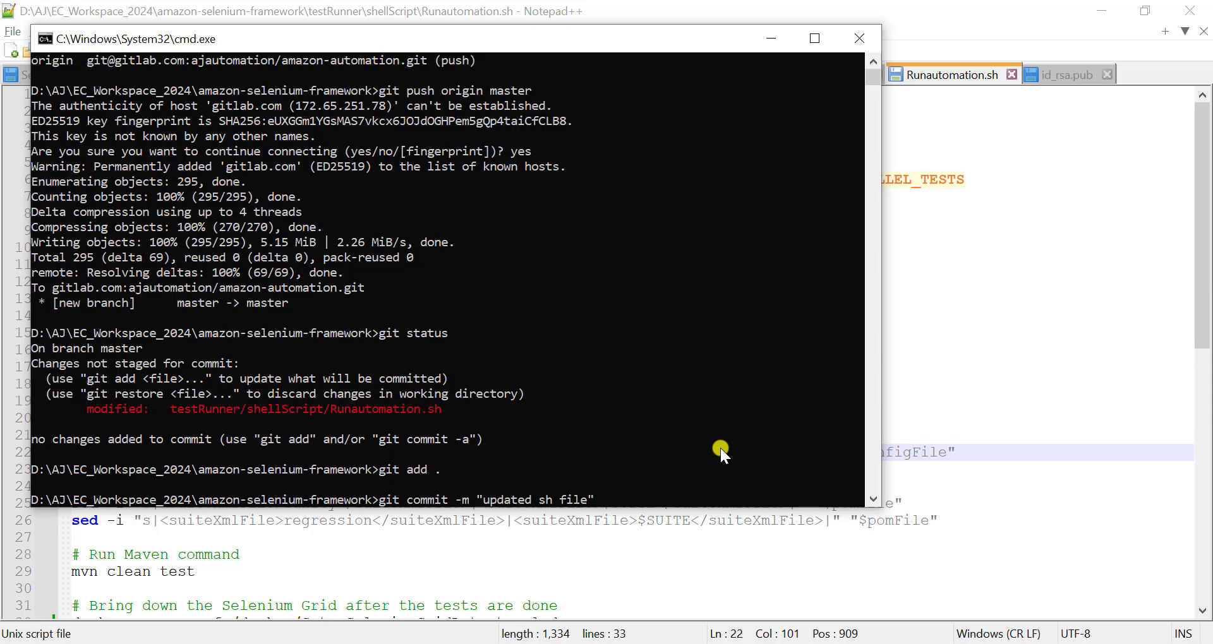
pyautogui.press('Return')
pyautogui.press('Up')
pyautogui.press('Up')
pyautogui.press('Up')
pyautogui.press('Up')
pyautogui.press('Return')
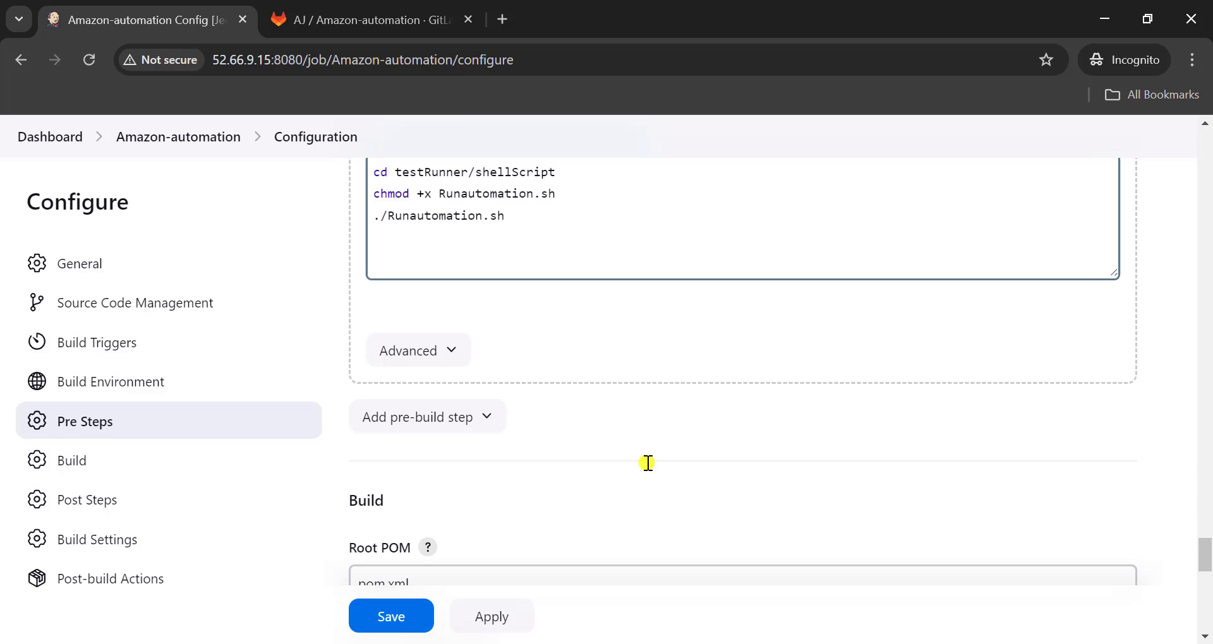
# - Back in Jenkins, apply and save the Amazon-automation job configuration, and open its build parameters form
pyautogui.scroll(-5, 647, 463)
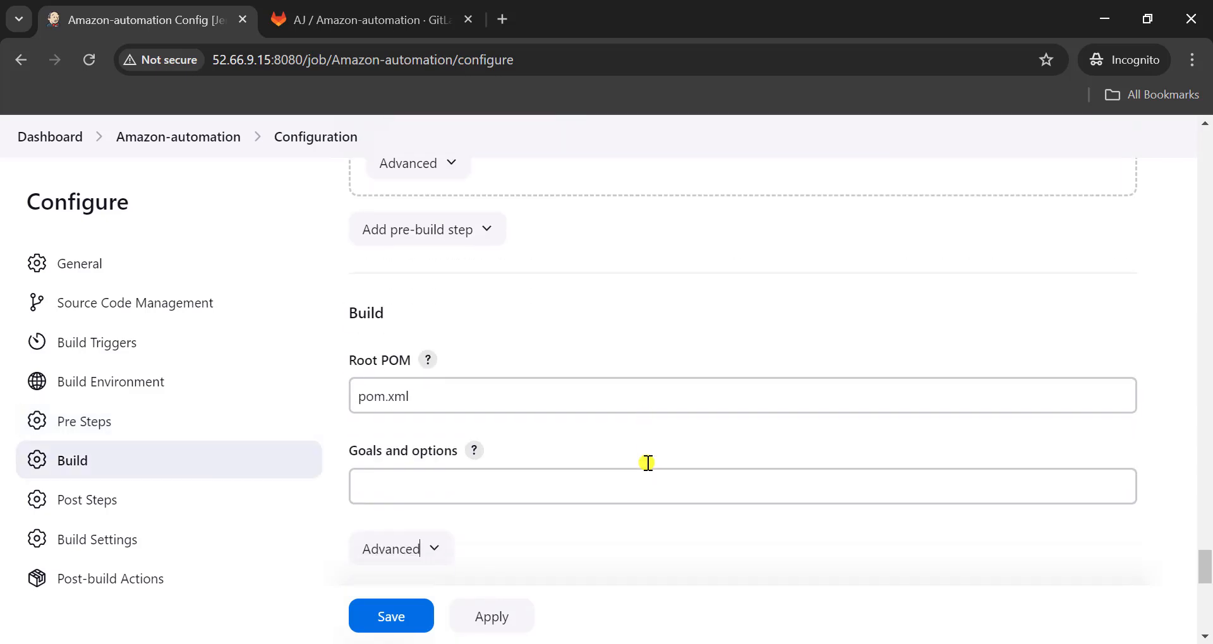
pyautogui.click(480, 625)
pyautogui.click(396, 625)
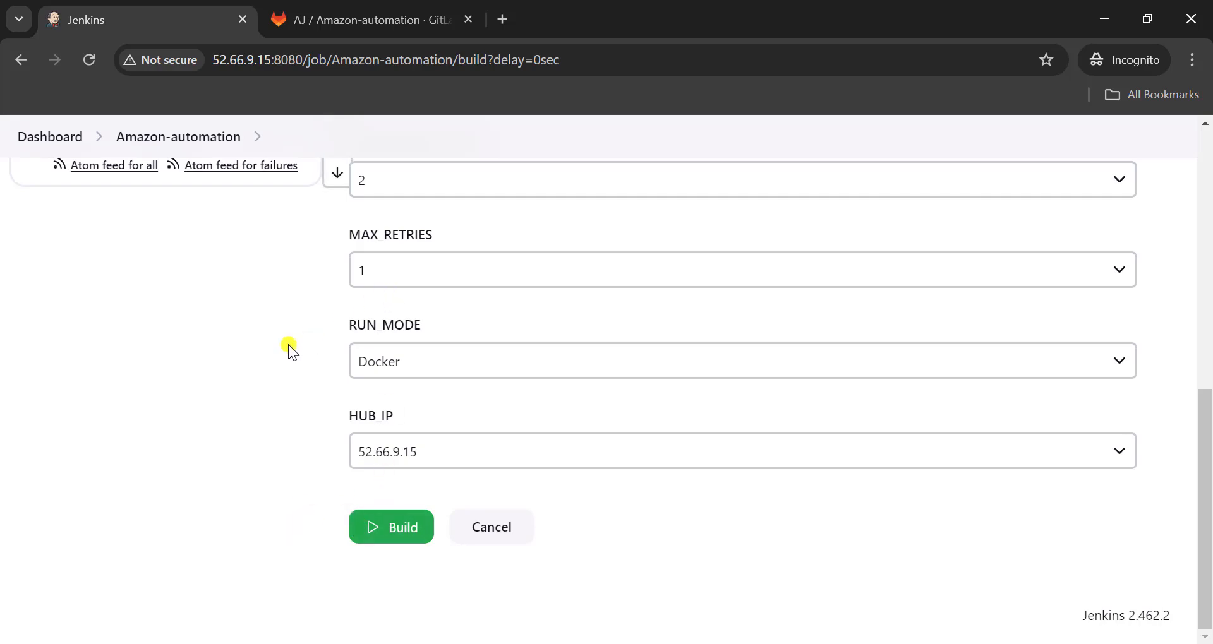
pyautogui.scroll(5, 304, 341)
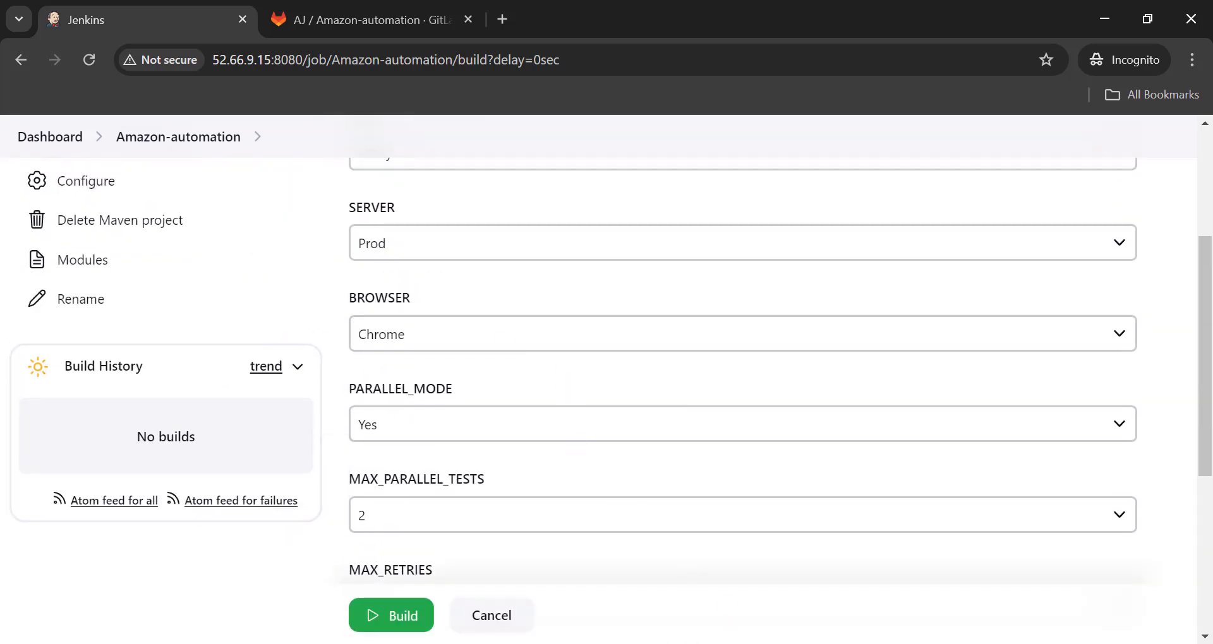
# - Check the host port mapped to the hub's port 4444 in SetupSeleniumGridLatest.yml in Notepad++
pyautogui.hotkey('alt', 'Tab')
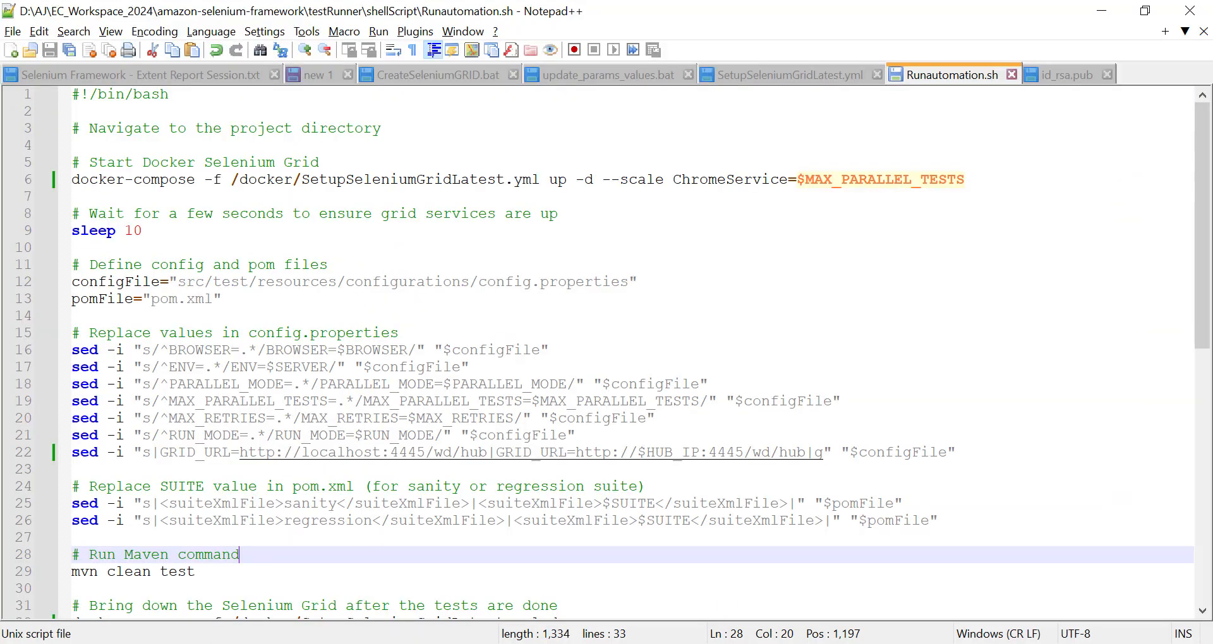
pyautogui.click(769, 79)
pyautogui.doubleClick(165, 196)
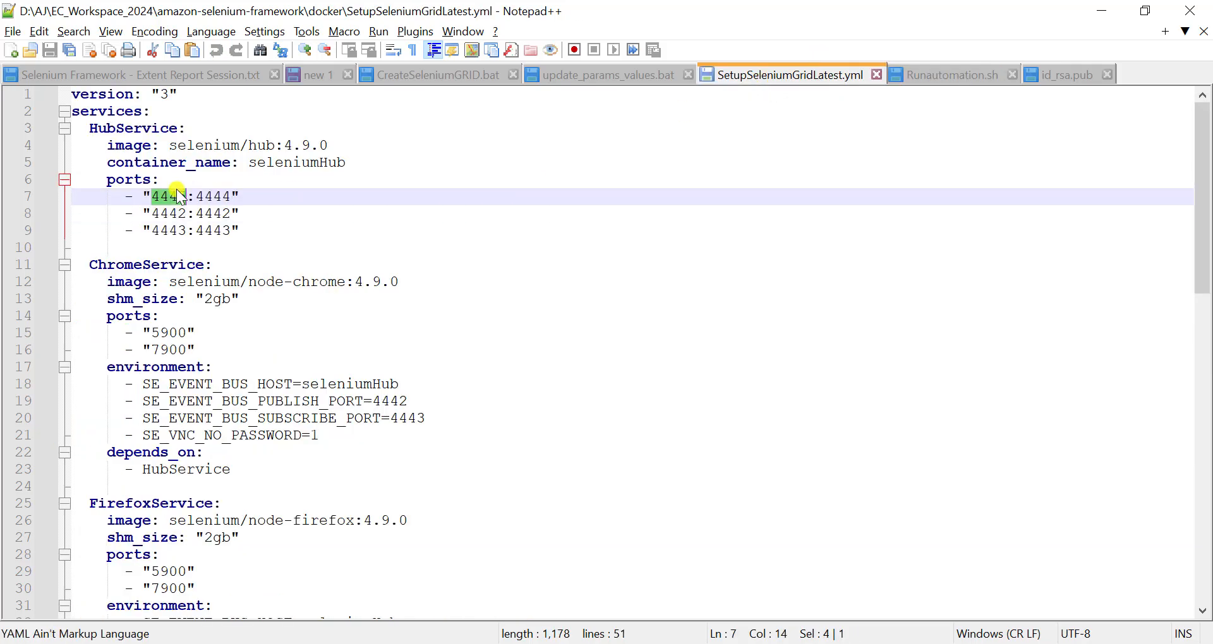
# - Switch to the AWS console and open the launch-wizard-1 security group's inbound rules for editing
pyautogui.hotkey('alt', 'Tab')
pyautogui.scroll(-7, 530, 372)
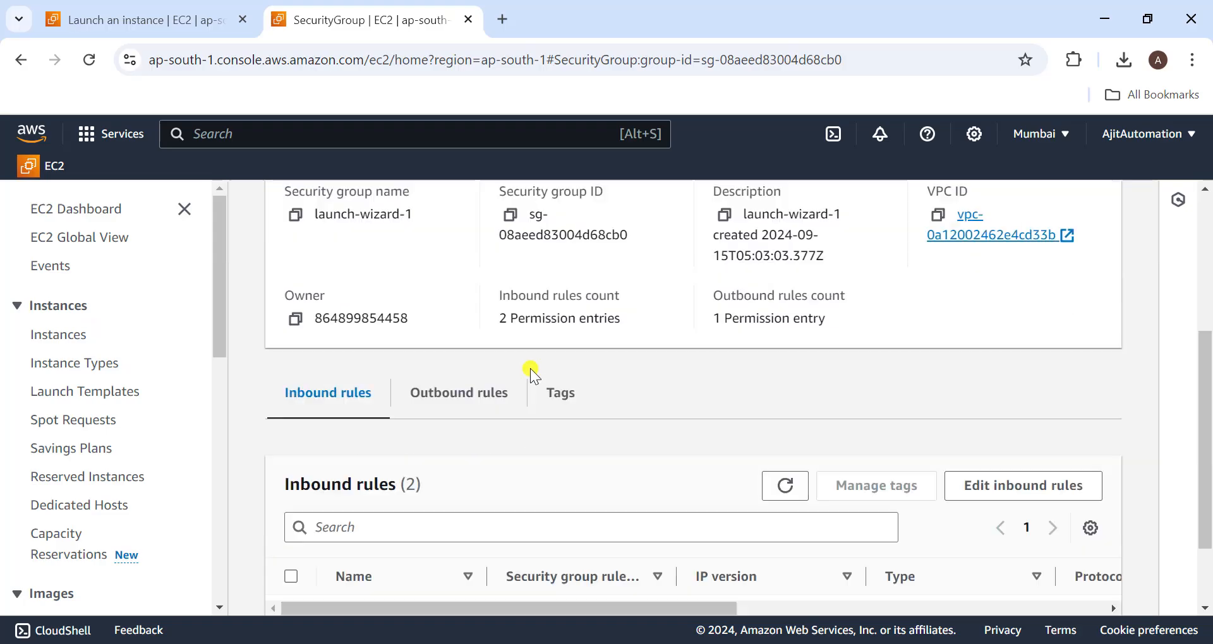
pyautogui.scroll(3, 531, 372)
pyautogui.scroll(-2, 419, 406)
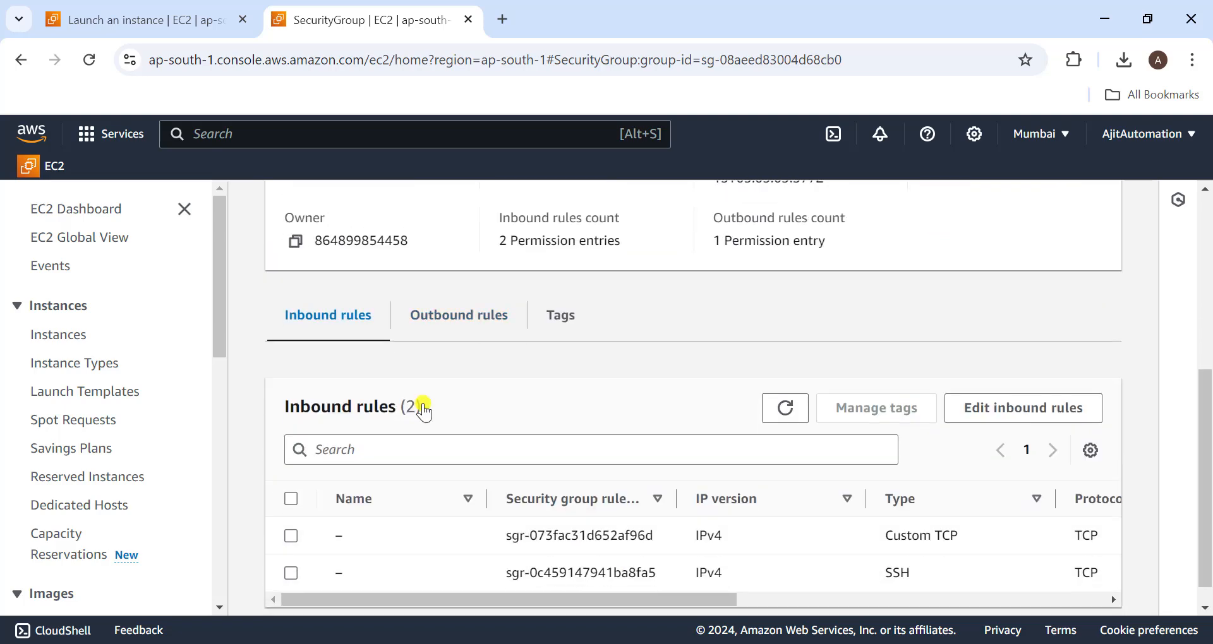
pyautogui.click(1021, 418)
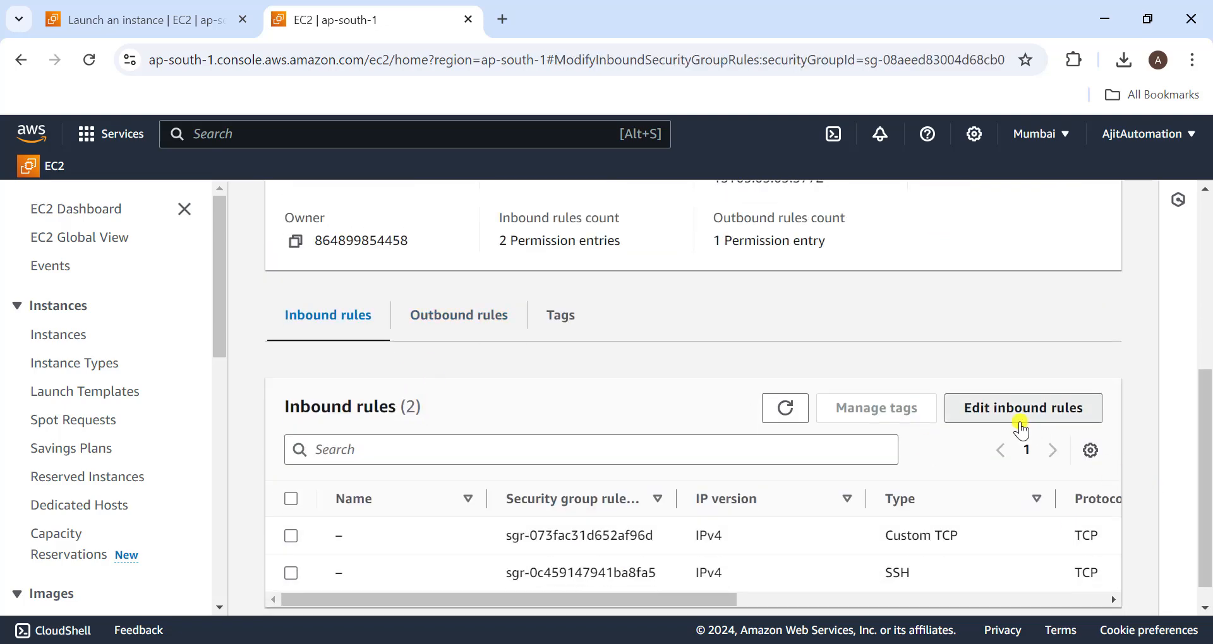
# - Add a Custom TCP inbound rule for port 4445 with My IP as the source, and save the rules
pyautogui.scroll(-2, 187, 431)
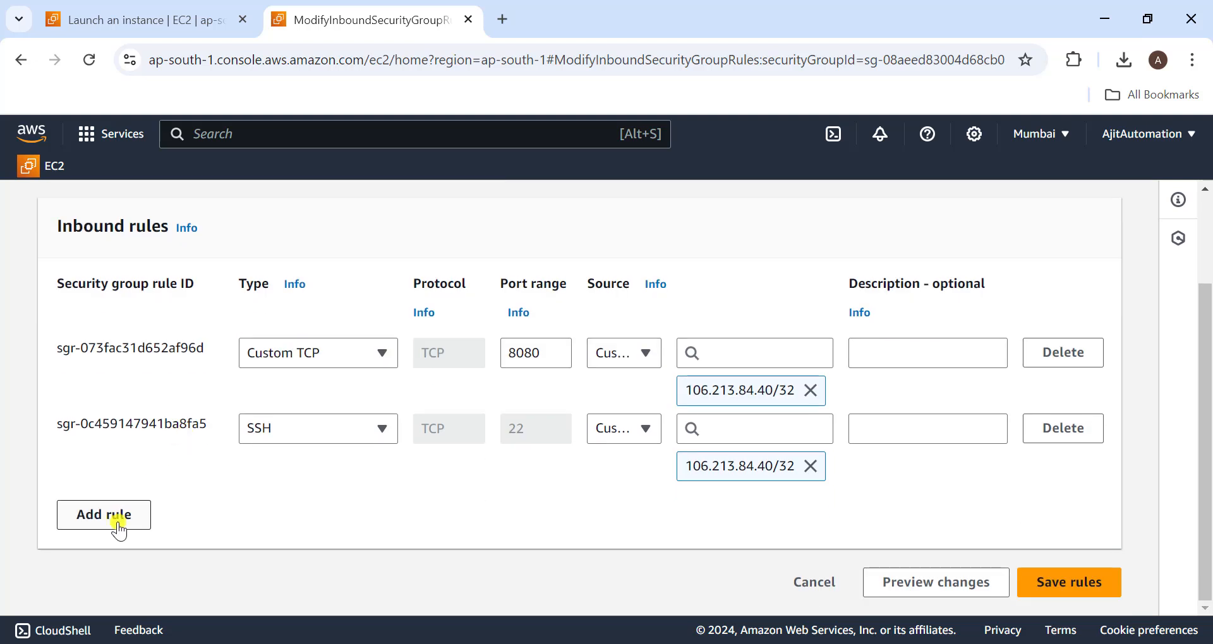
pyautogui.click(116, 529)
pyautogui.click(545, 504)
pyautogui.write('4445')
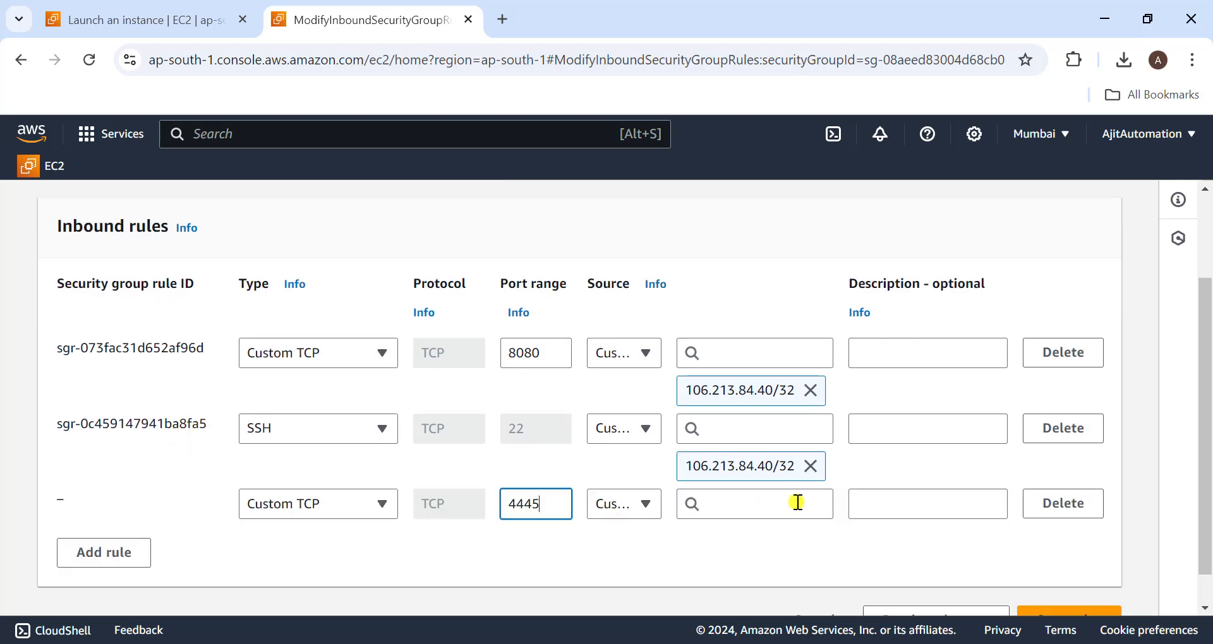
pyautogui.click(623, 503)
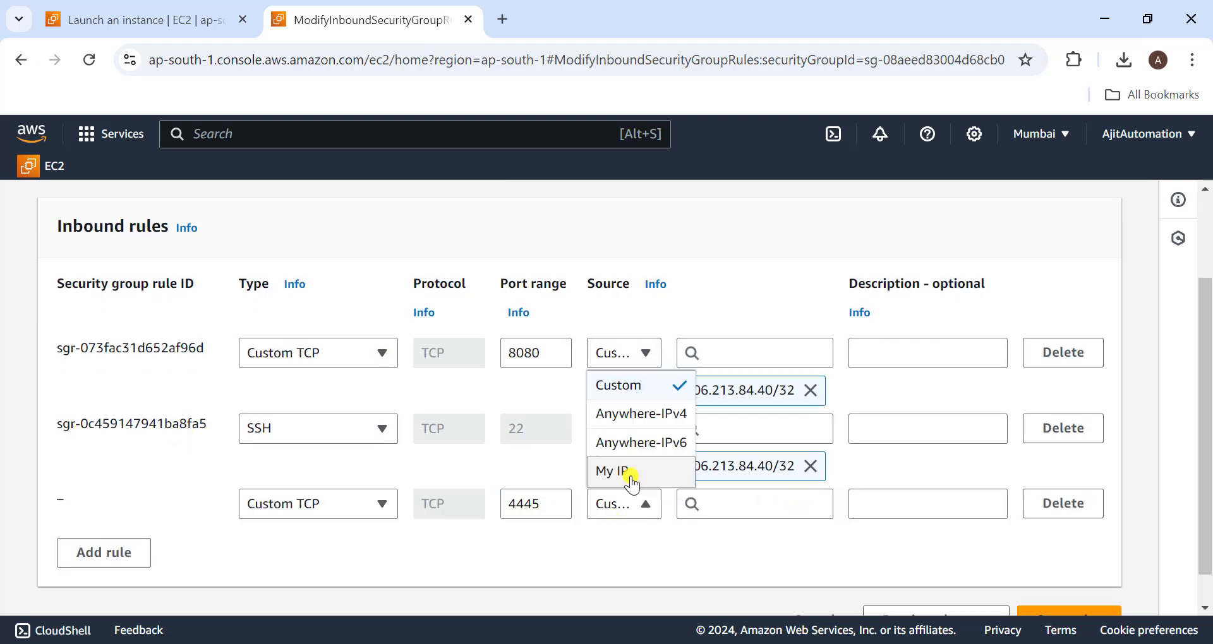
pyautogui.click(632, 481)
pyautogui.scroll(-2, 980, 535)
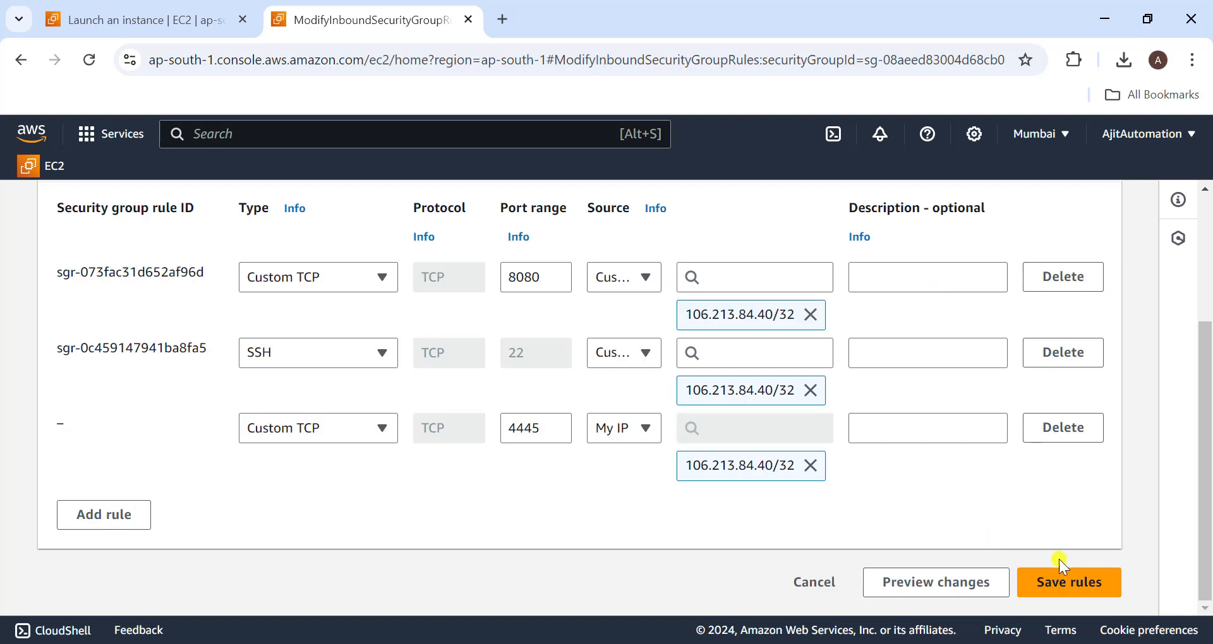
pyautogui.click(1077, 582)
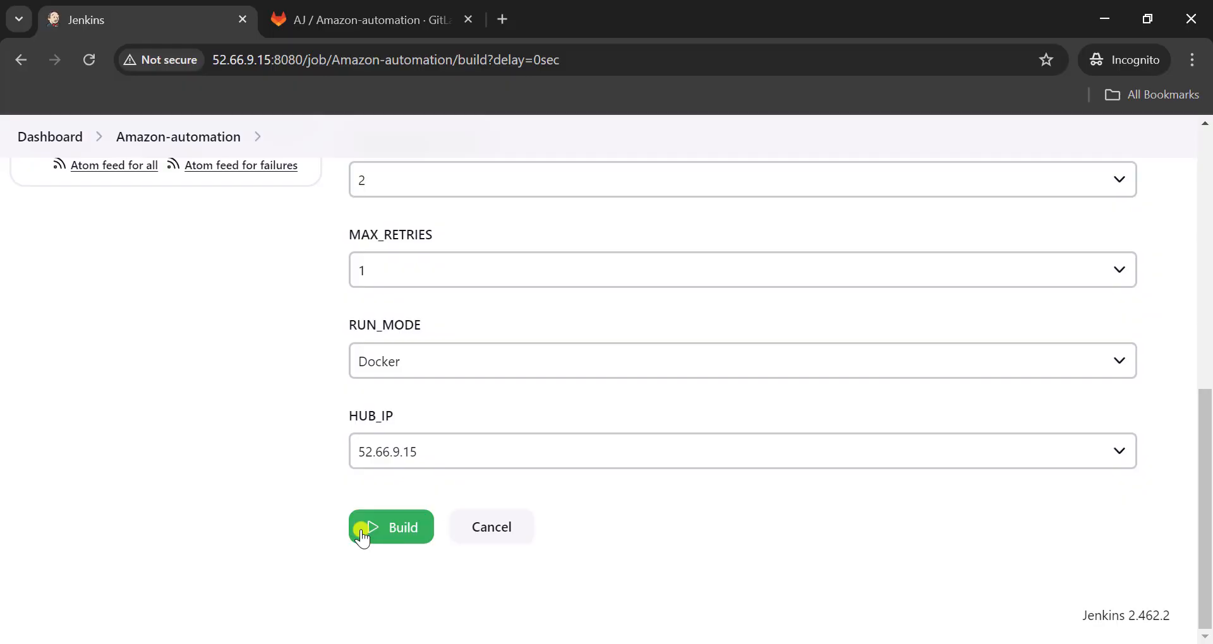
# - Start the parameterized Amazon-automation build in Jenkins and open the console output of build #1
pyautogui.click(396, 538)
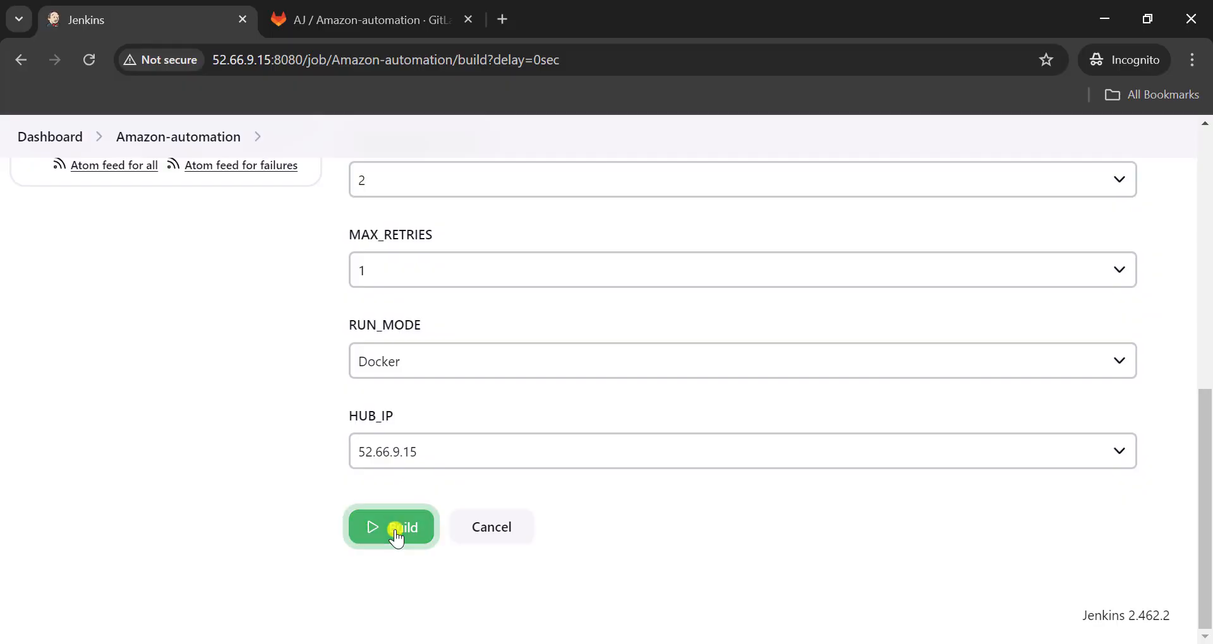
pyautogui.scroll(-3, 178, 410)
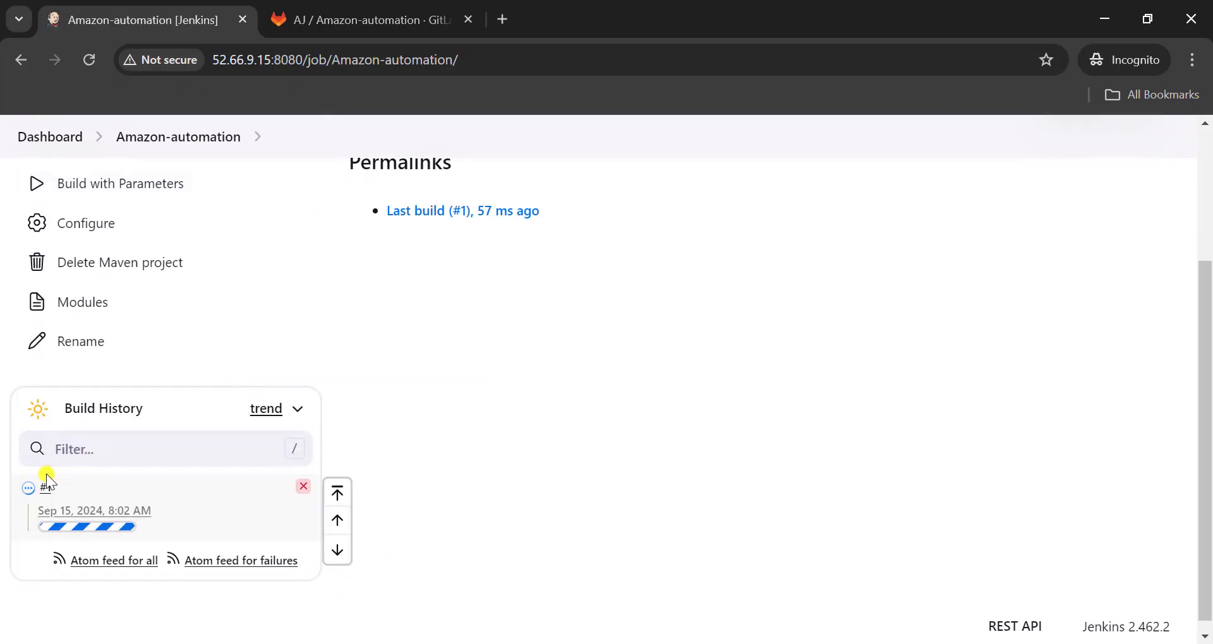
pyautogui.click(29, 488)
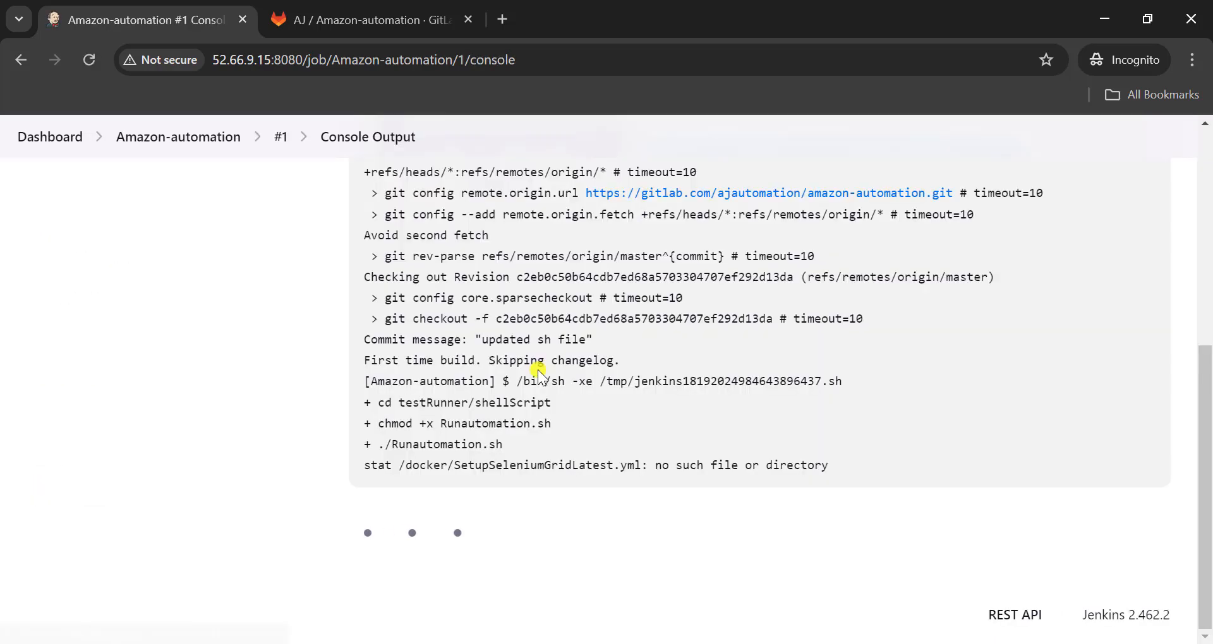
# - Examine build #1's console output for the Jenkins workspace path and the errors raised after Runautomation.sh starts
pyautogui.scroll(6, 537, 369)
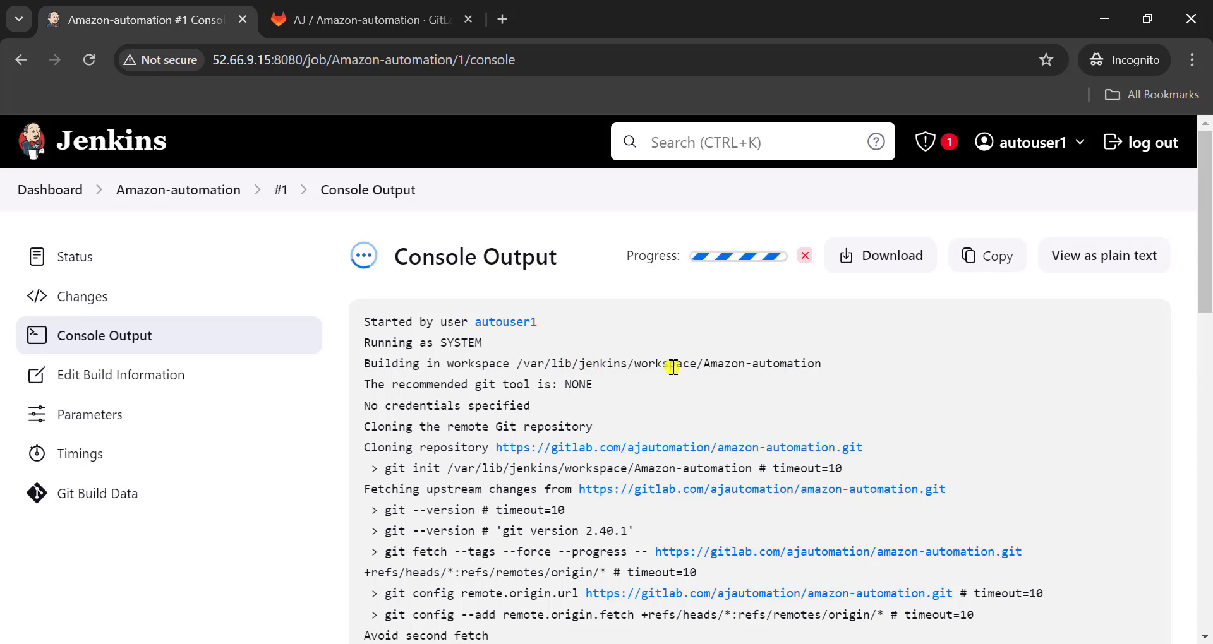
pyautogui.tripleClick(727, 367)
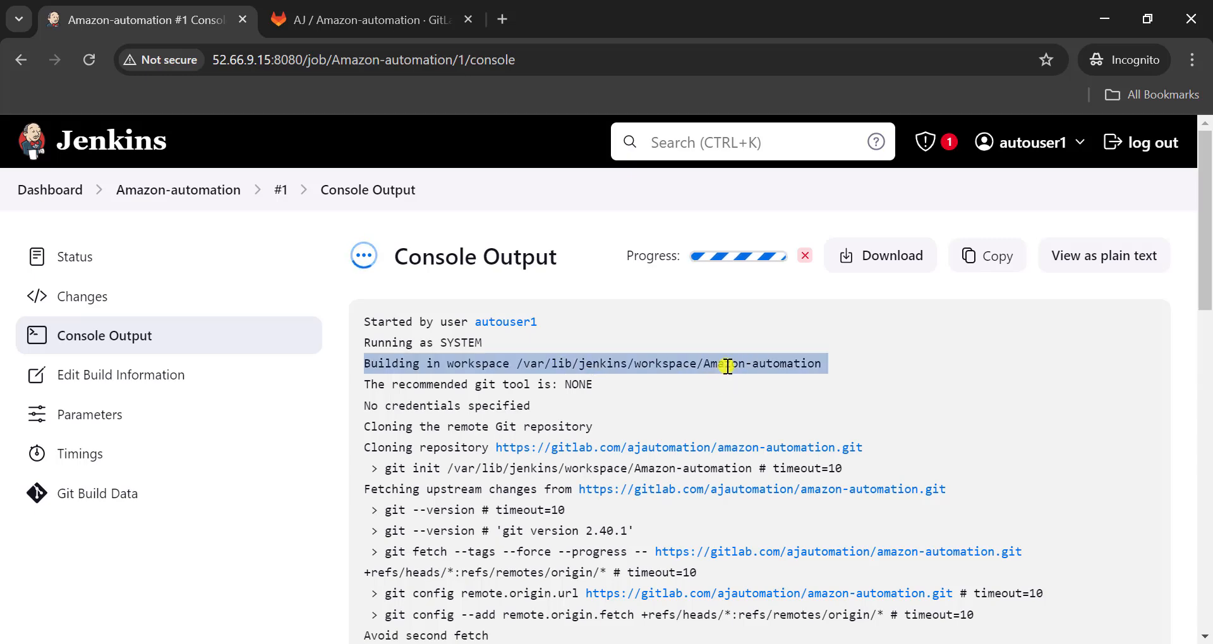
pyautogui.scroll(-7, 491, 380)
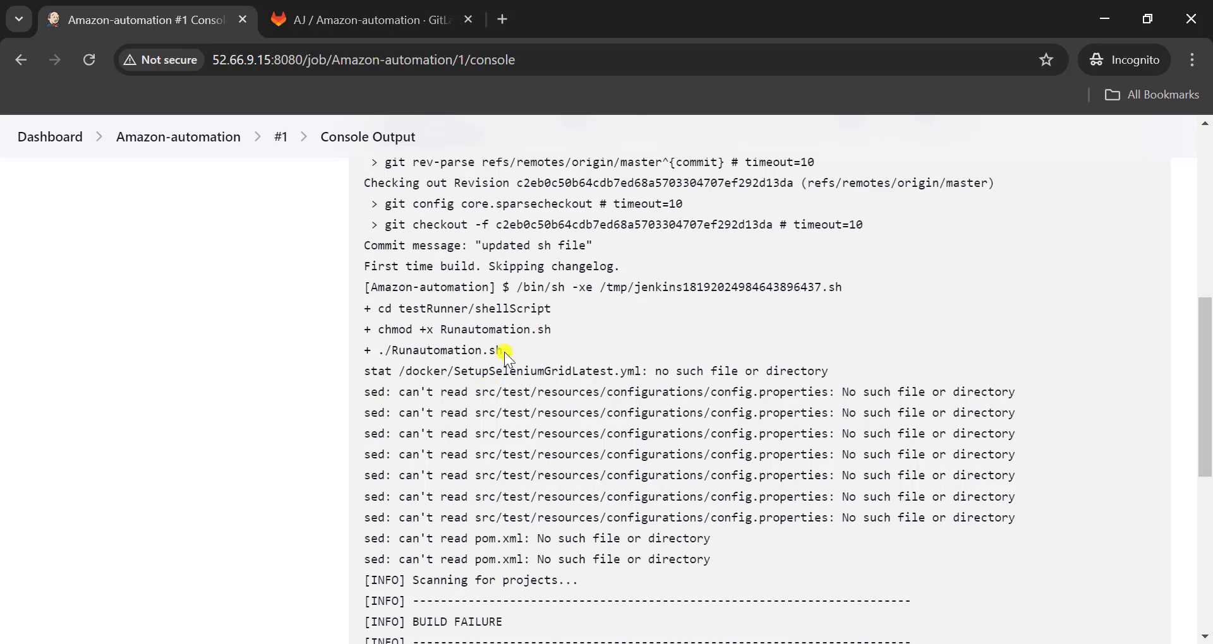
pyautogui.tripleClick(490, 371)
pyautogui.scroll(8, 674, 321)
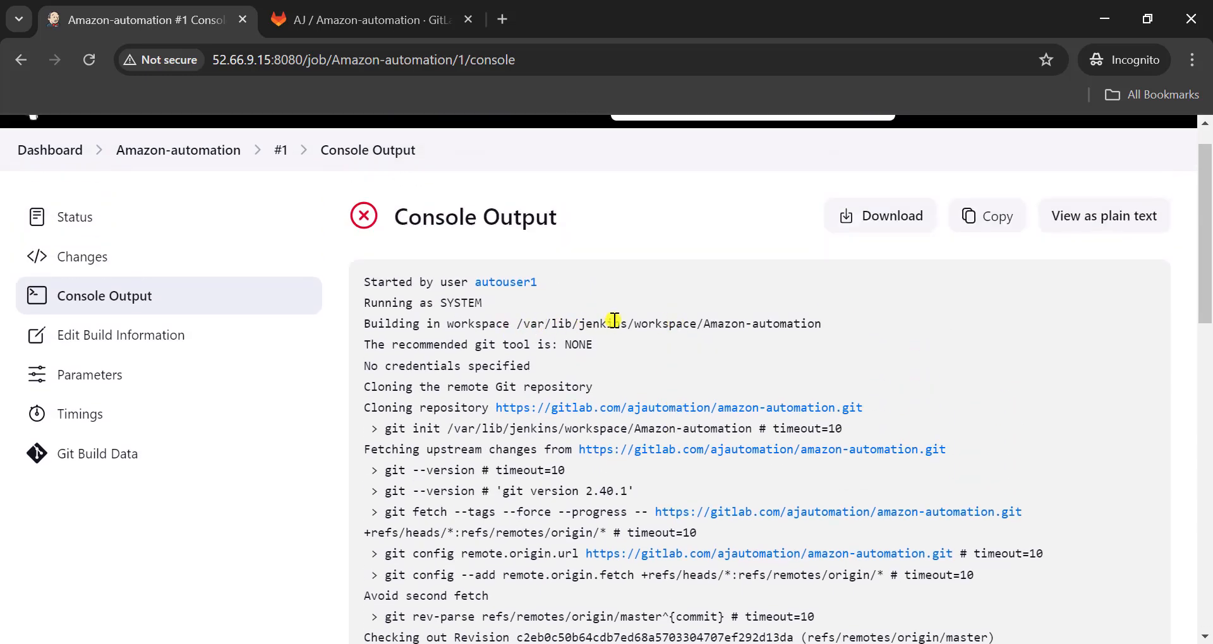
pyautogui.tripleClick(614, 325)
pyautogui.click(614, 325)
# - Under the project directory comment in Runautomation.sh, add cd /var/lib/jenkins/workspace/Amazon-automation, taking the path from the build's console output
pyautogui.hotkey('alt', 'Tab')
pyautogui.click(242, 146)
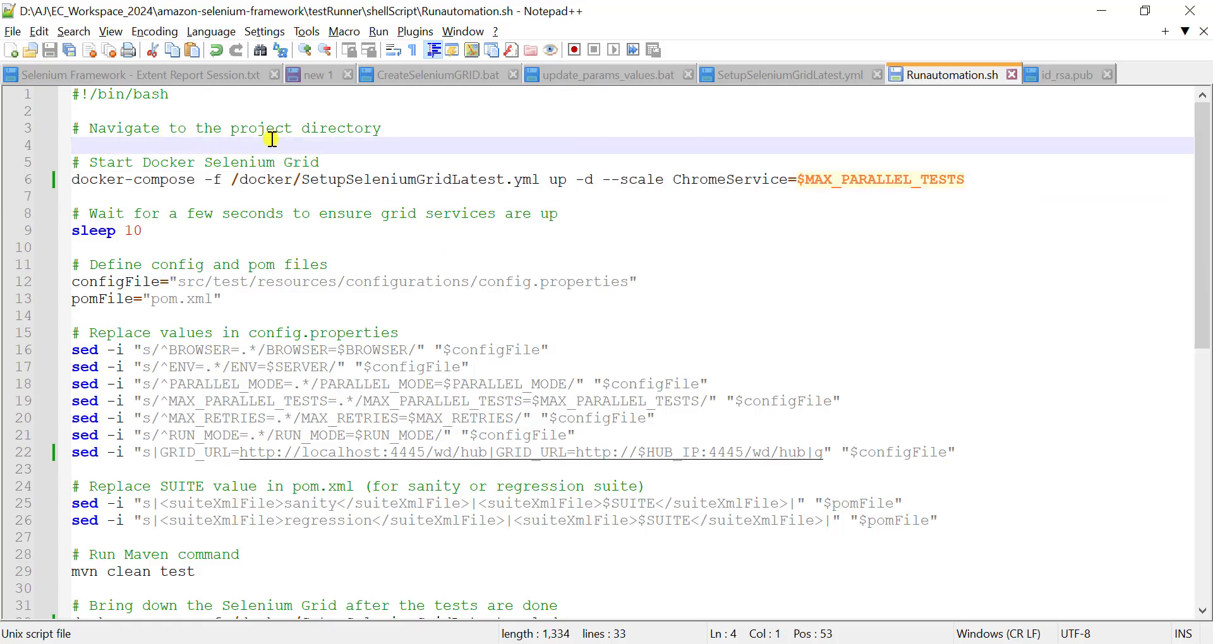
pyautogui.write('cd ')
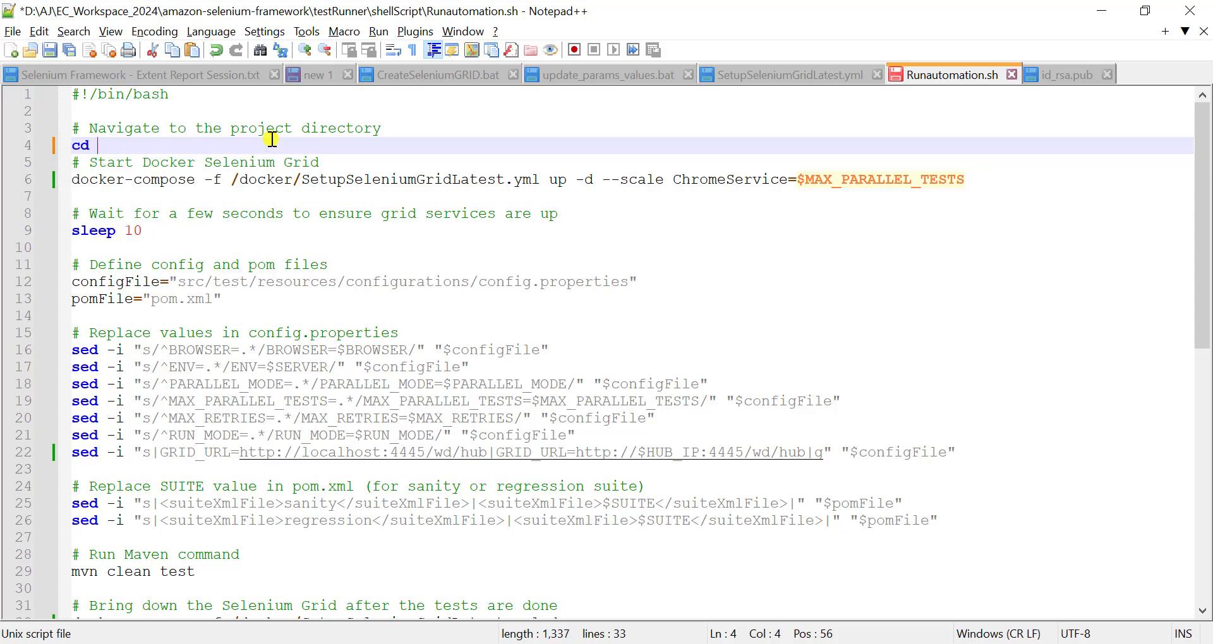
pyautogui.write('/var')
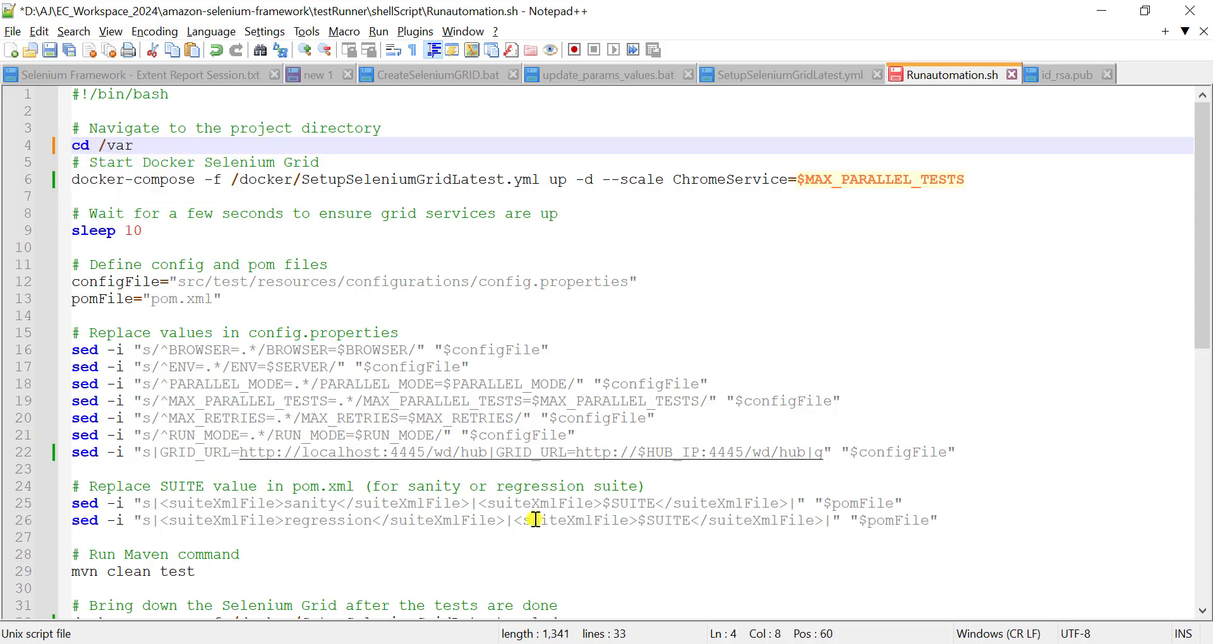
pyautogui.hotkey('alt', 'Tab')
pyautogui.moveTo(517, 324); pyautogui.dragTo(821, 325)
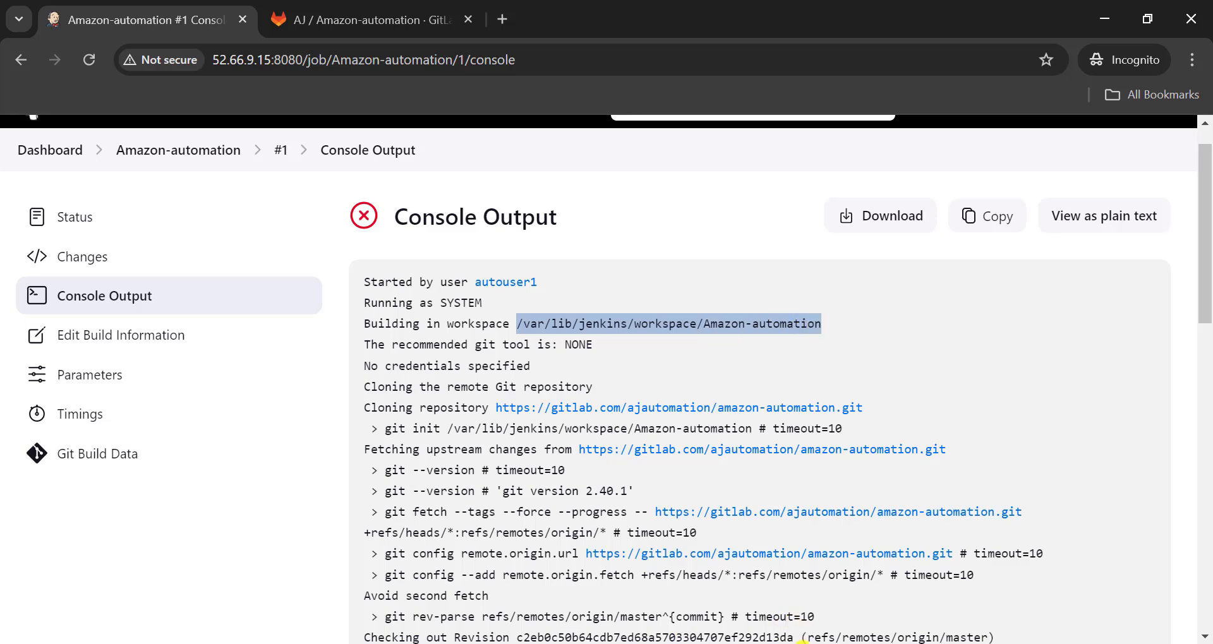
pyautogui.hotkey('alt', 'Tab')
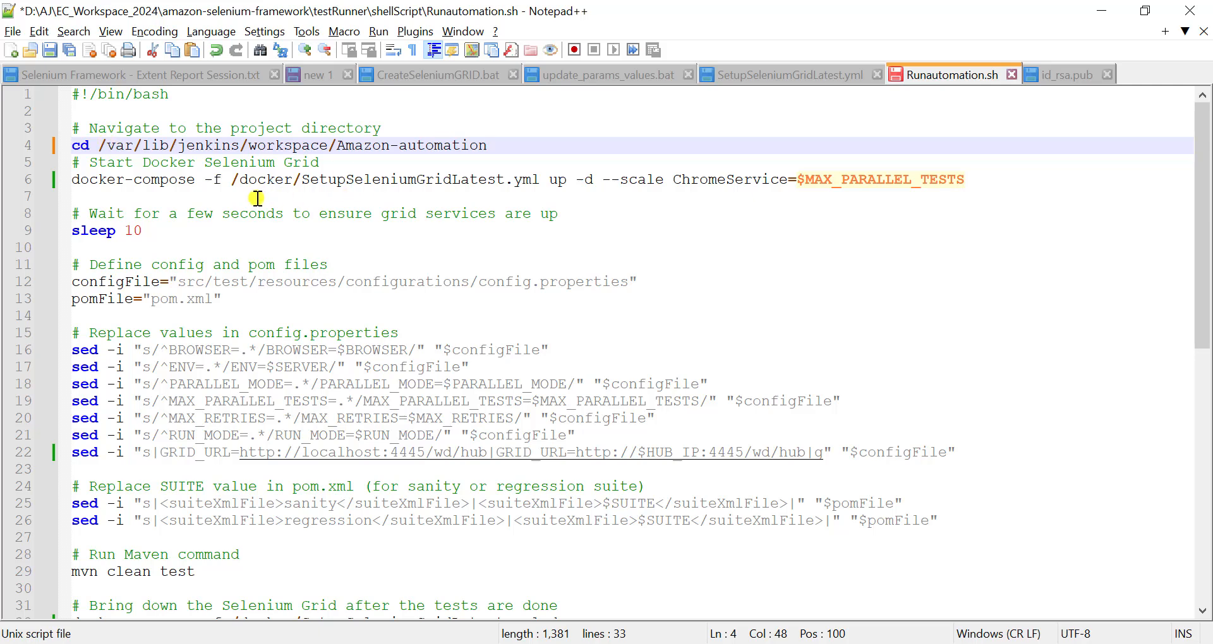
# - Remove the leading slash from docker/SetupSeleniumGridLatest.yml in both docker-compose lines of Runautomation.sh, and save the script
pyautogui.click(238, 179)
pyautogui.press('BackSpace')
pyautogui.scroll(-6, 345, 386)
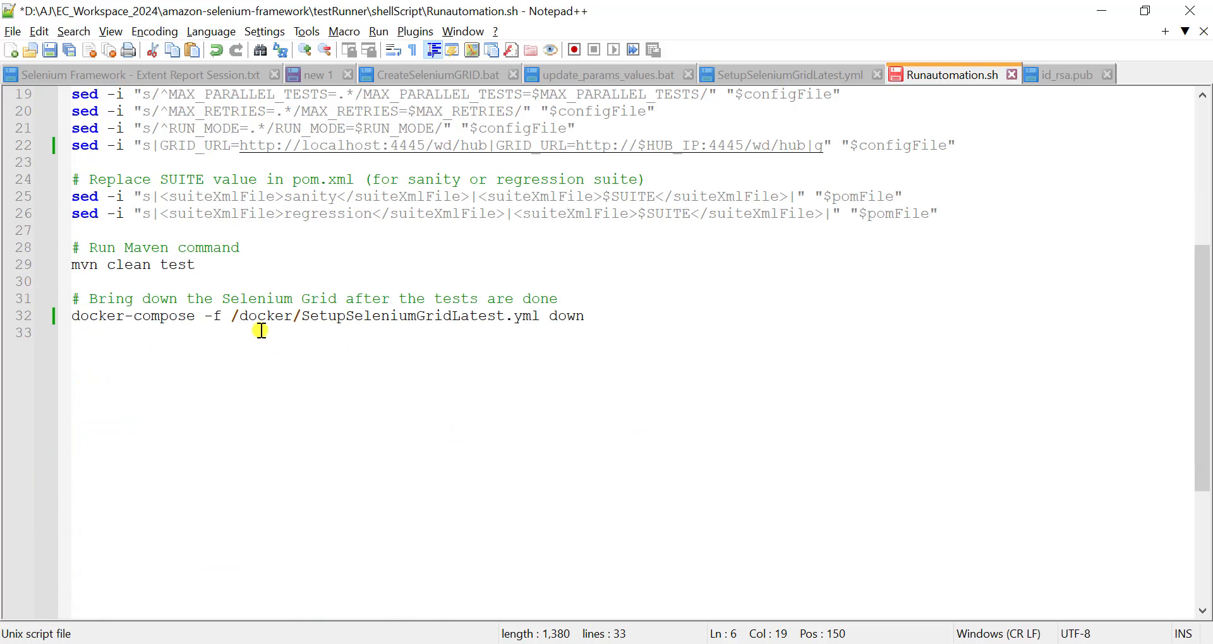
pyautogui.click(242, 317)
pyautogui.press('BackSpace')
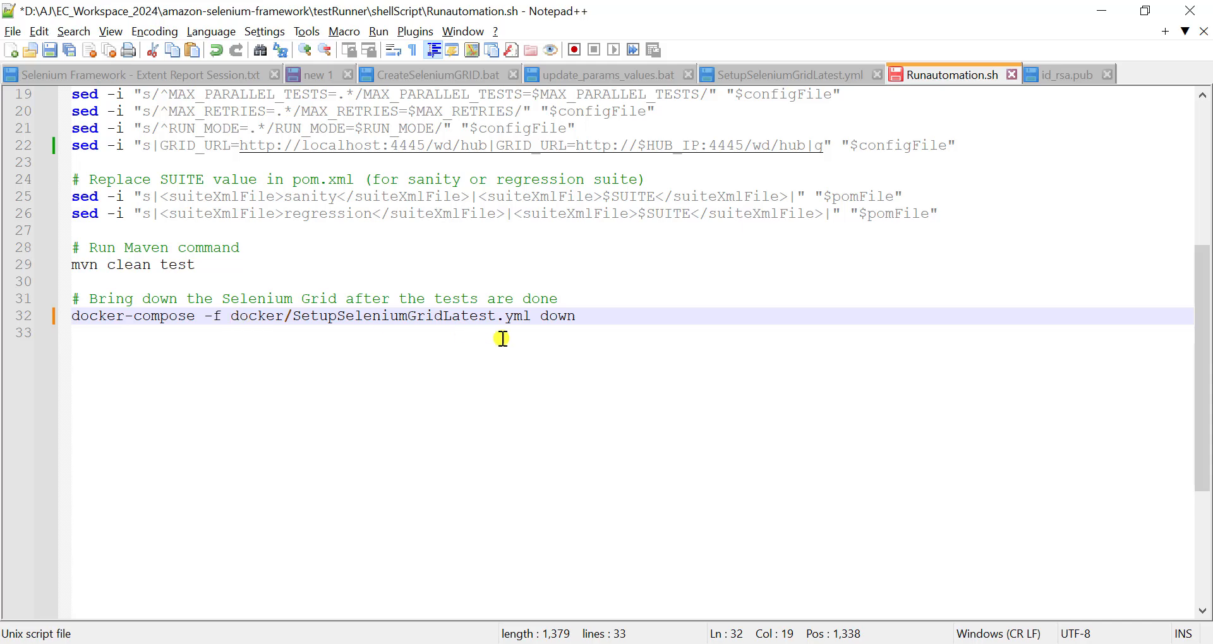
pyautogui.scroll(6, 501, 338)
pyautogui.hotkey('ctrl', 's')
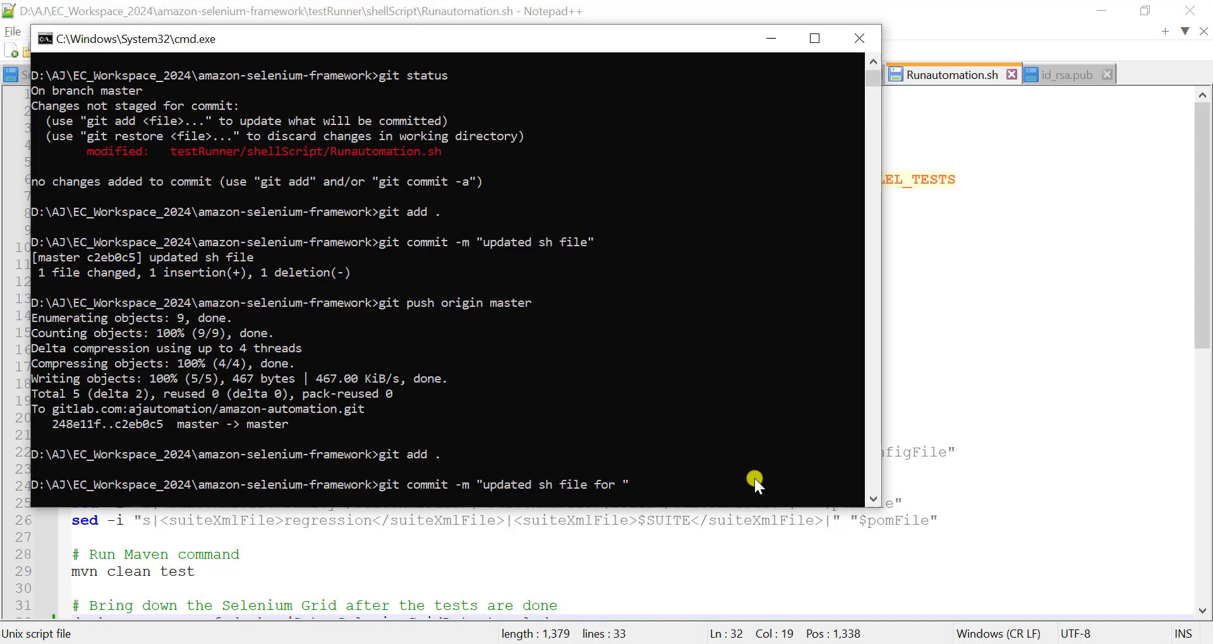
# - Commit the staged script change with the message "updated sh file for project location" and push it to origin master
pyautogui.write('project location')
pyautogui.press('Return')
pyautogui.press('Up')
pyautogui.press('Up')
pyautogui.press('Up')
pyautogui.press('Return')
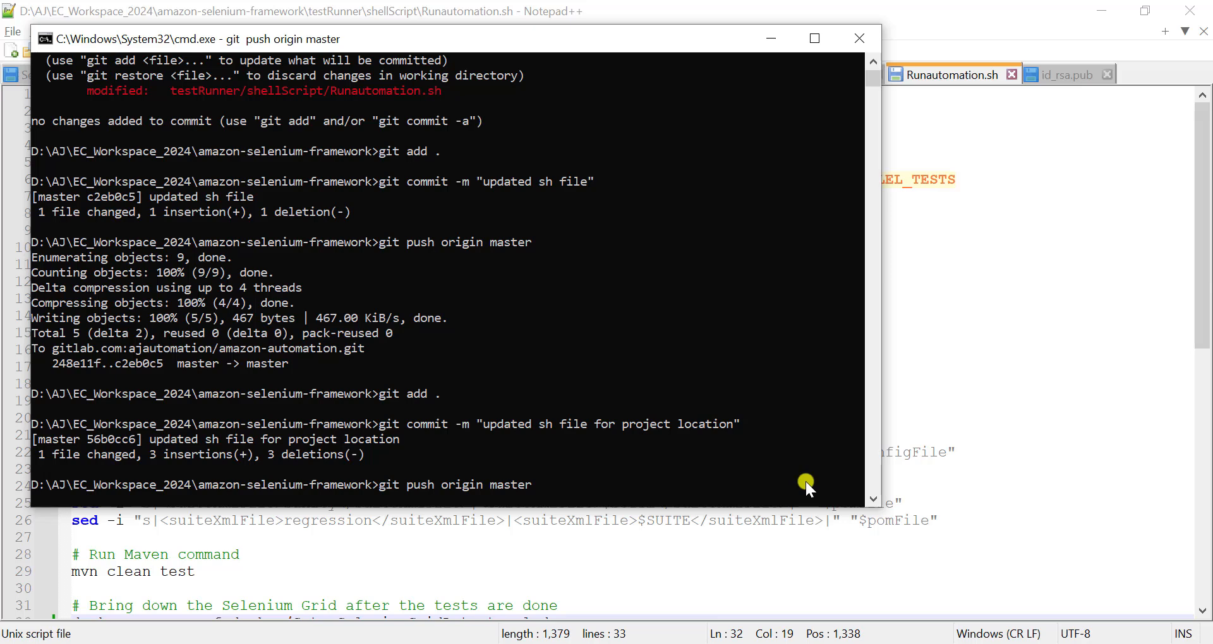
pyautogui.click(423, 454)
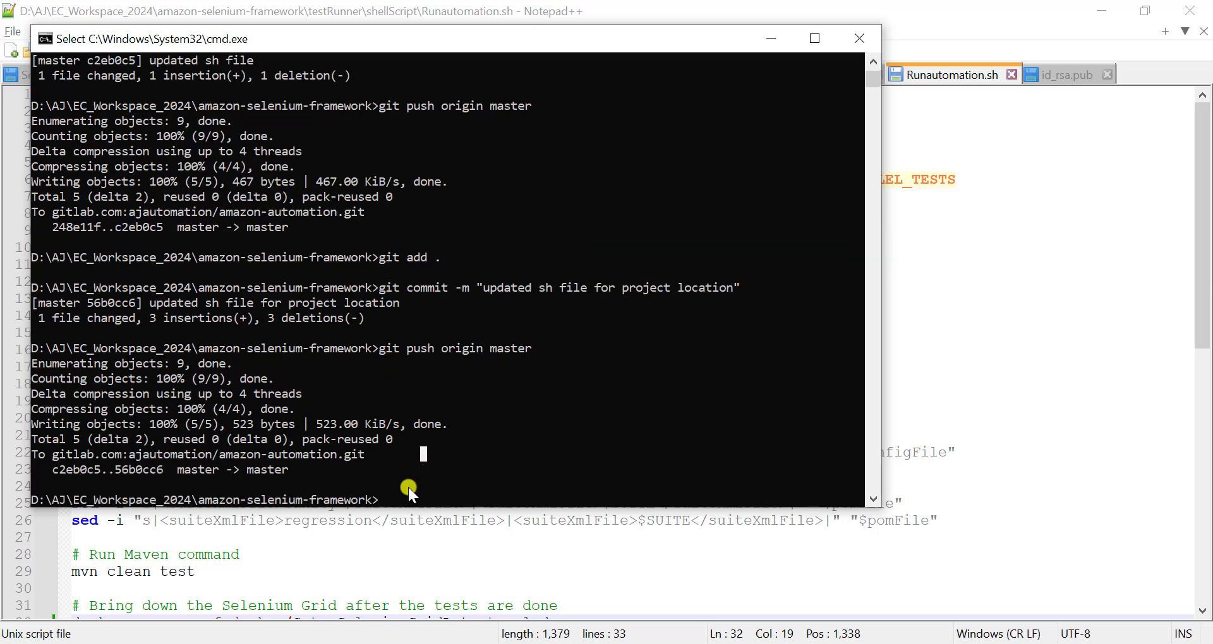
# - Switch to Jenkins, start a new parameterized Amazon-automation build with the preset values, and open the console output of build #2
pyautogui.hotkey('alt', 'Tab')
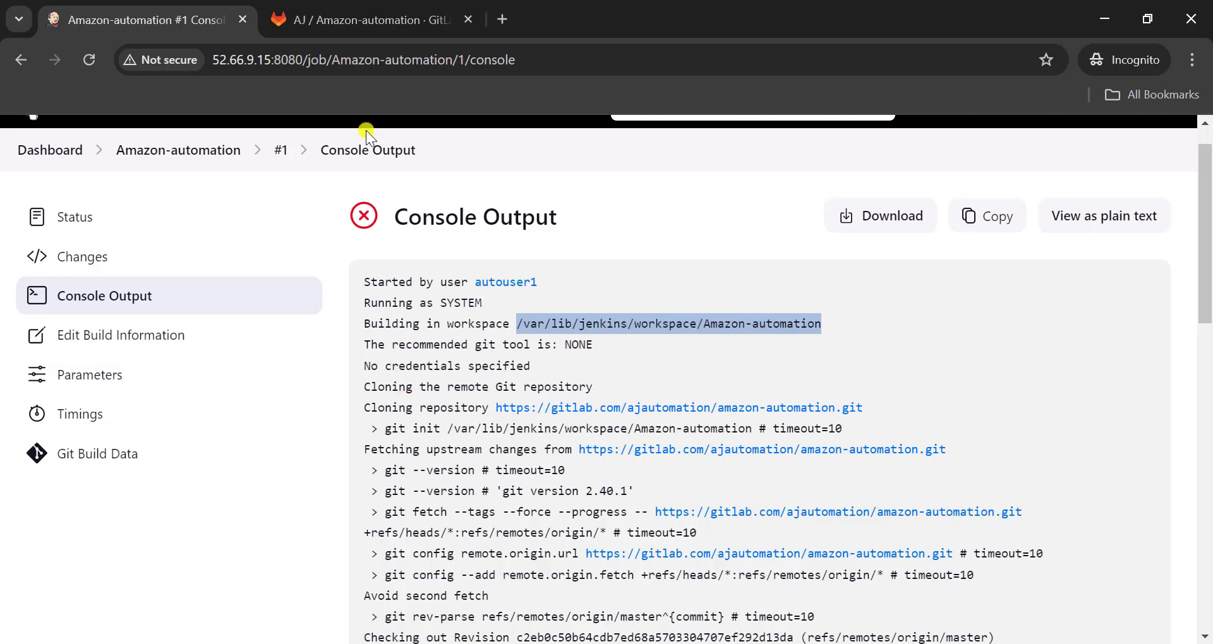
pyautogui.click(198, 149)
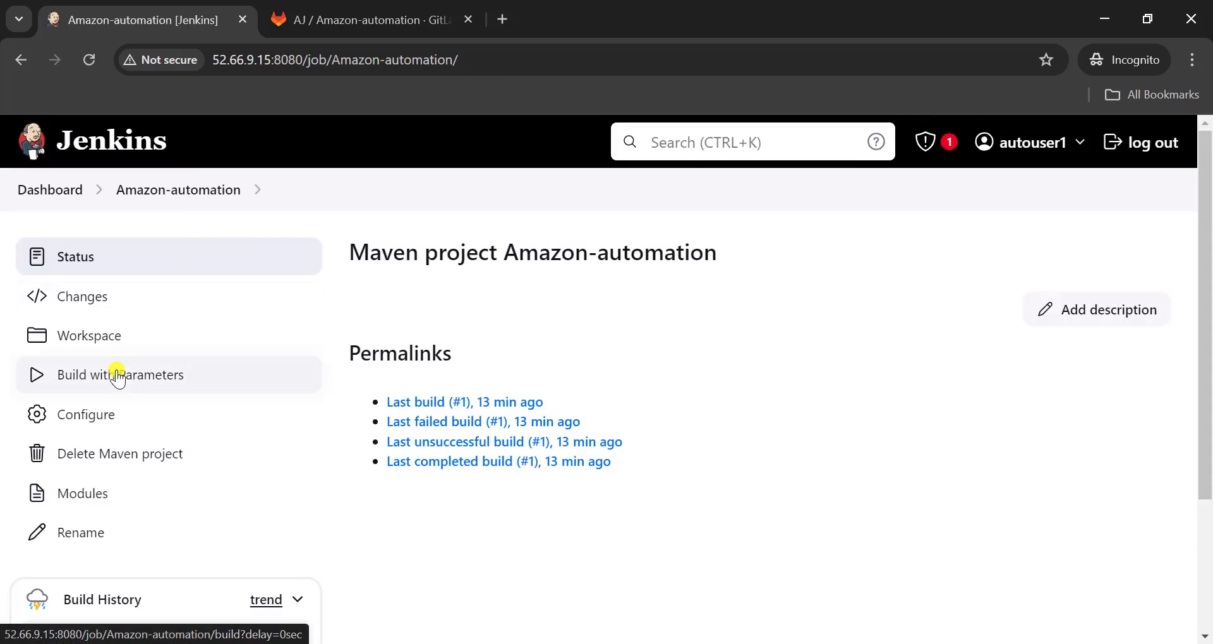
pyautogui.click(116, 373)
pyautogui.scroll(-10, 384, 526)
pyautogui.click(384, 526)
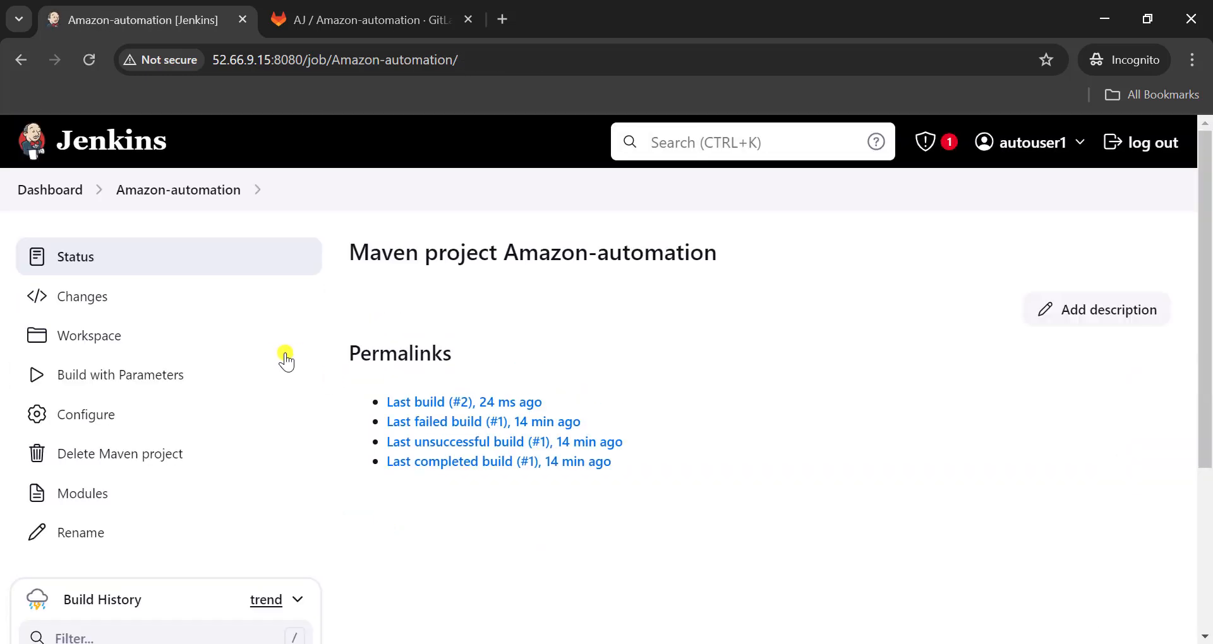
pyautogui.scroll(-3, 278, 354)
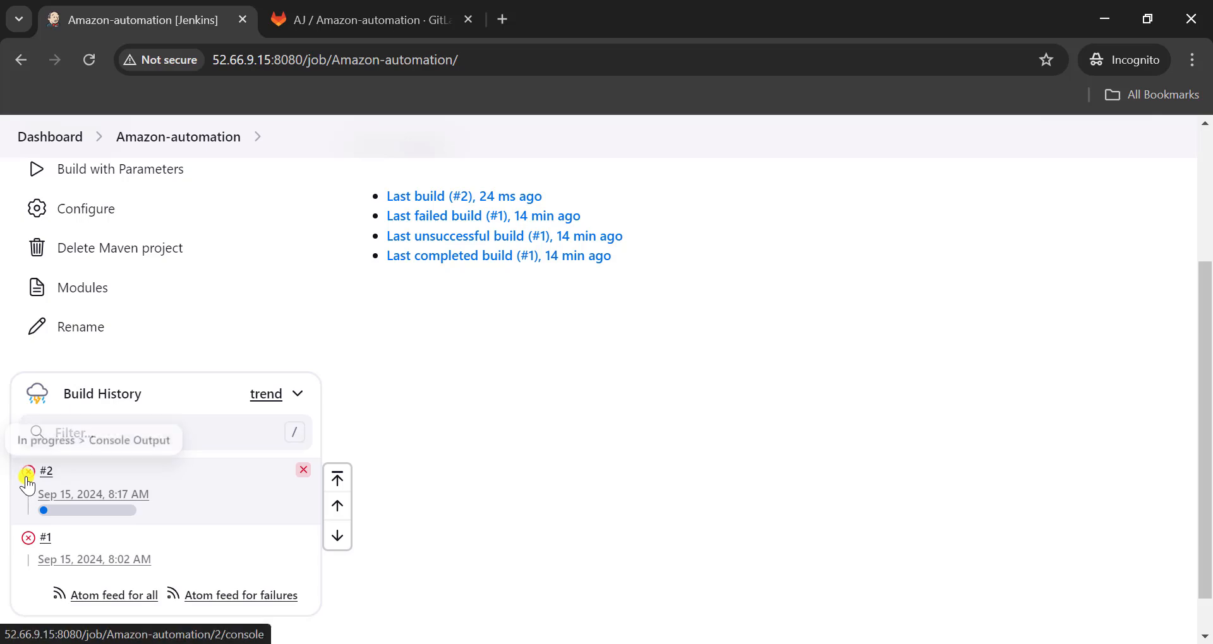
pyautogui.click(27, 472)
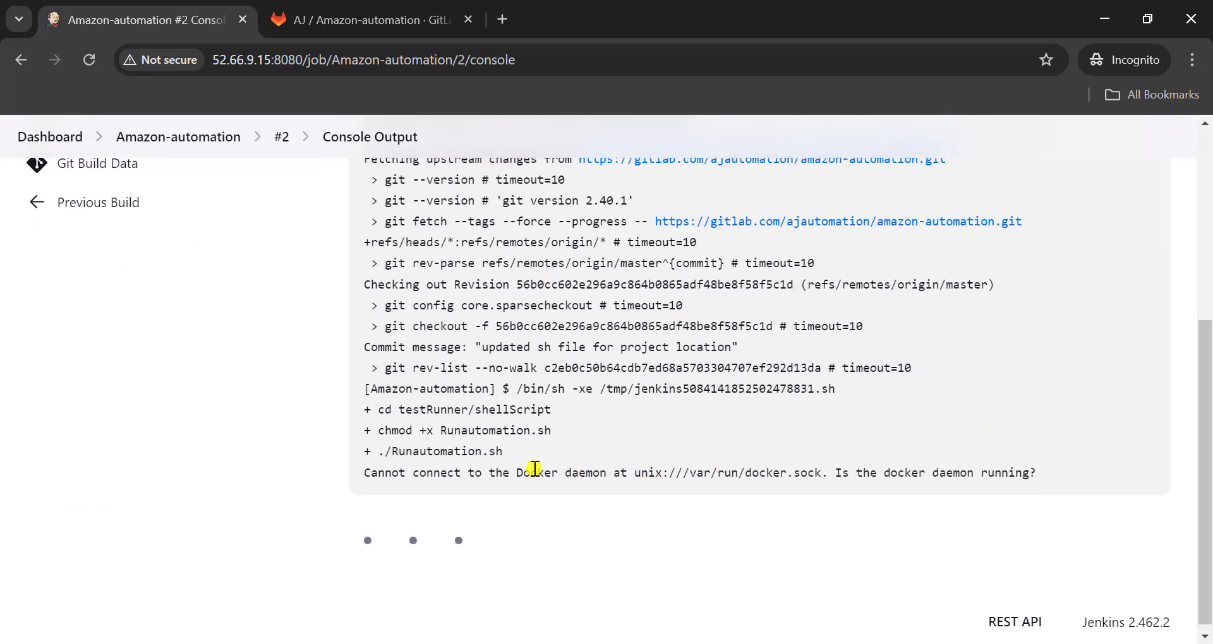
# - Check build #2's console output for the Docker daemon message, and start Docker on the EC2 instance with sudo systemctl start docker
pyautogui.tripleClick(892, 474)
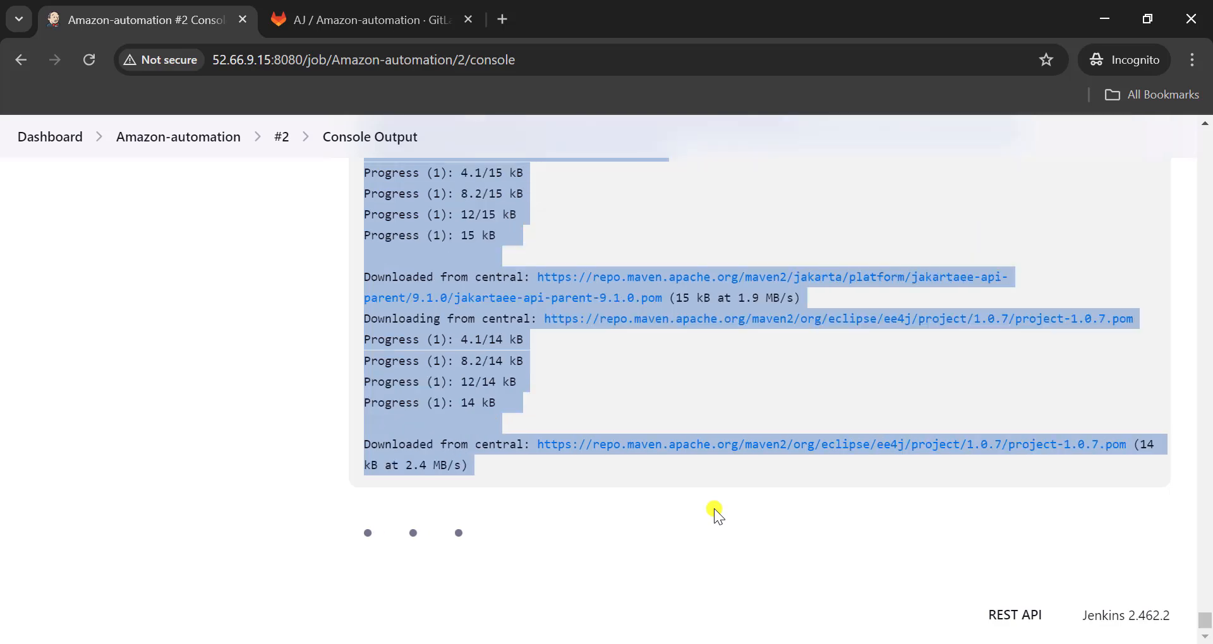
pyautogui.scroll(15, 714, 509)
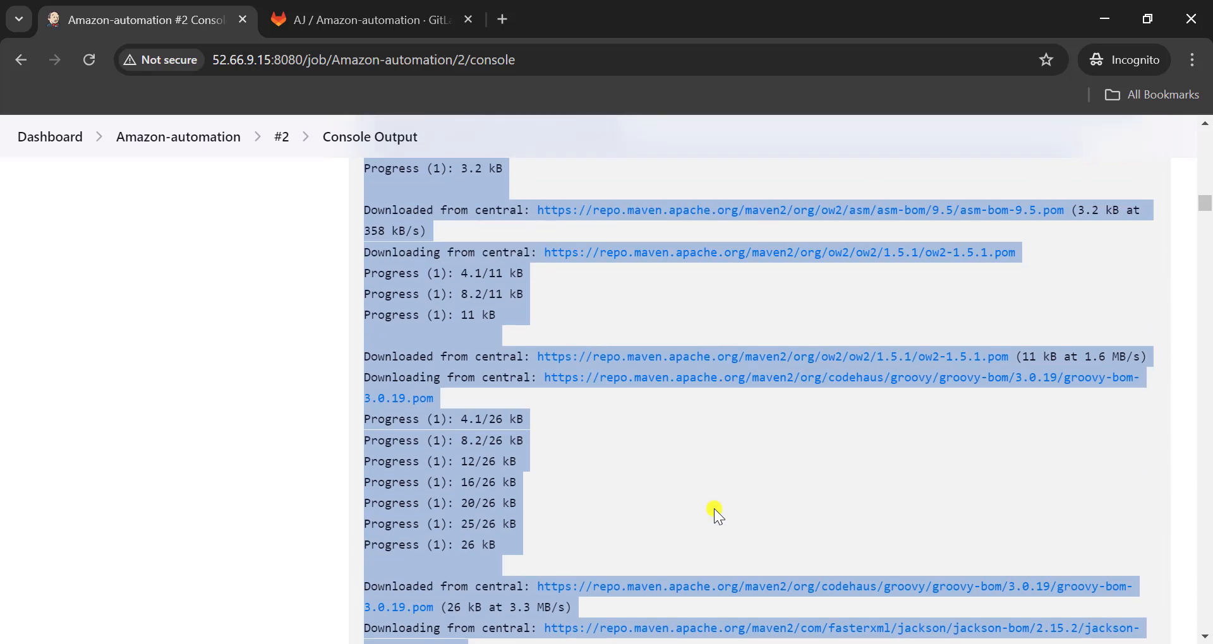
pyautogui.click(878, 347)
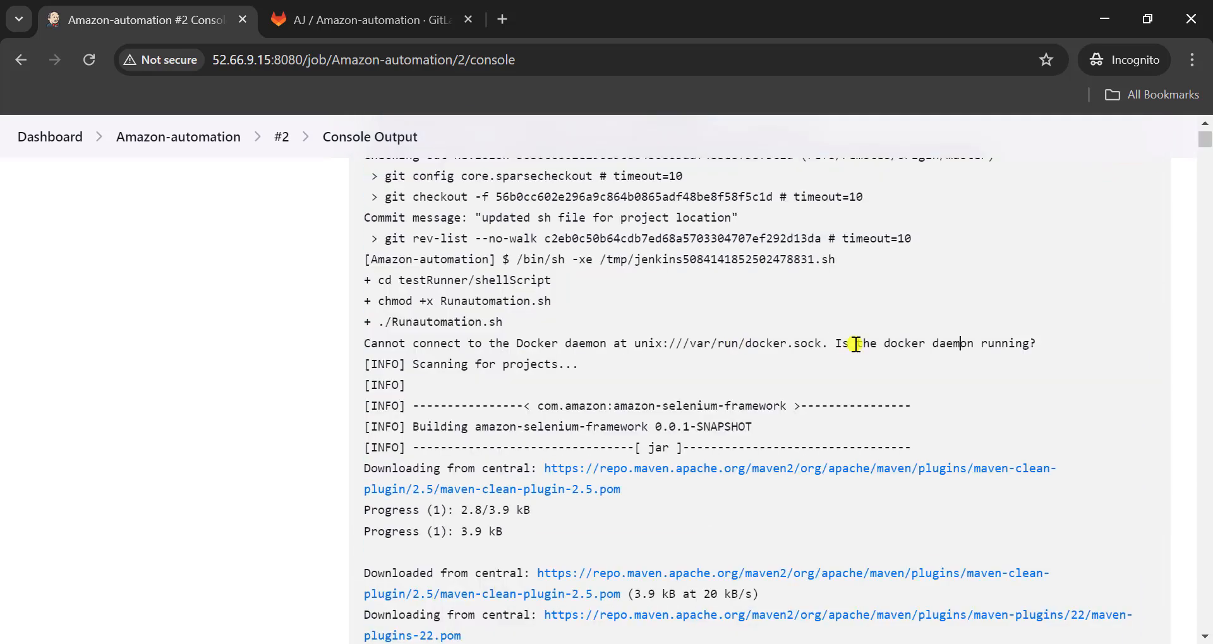
pyautogui.doubleClick(900, 343)
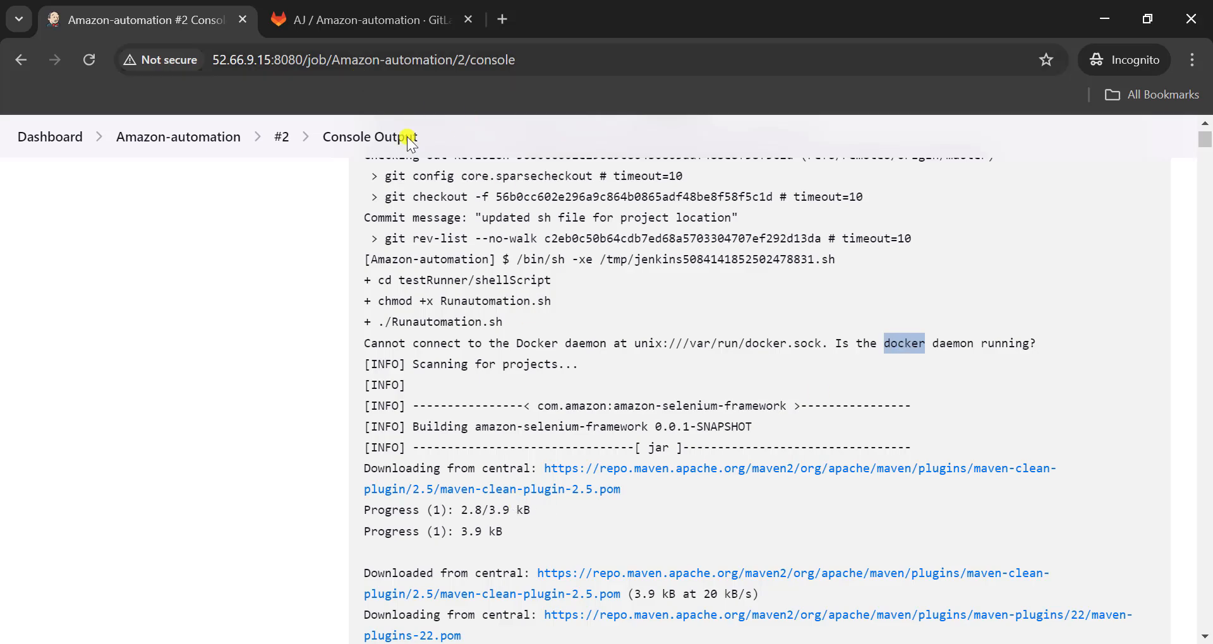
pyautogui.click(808, 642)
pyautogui.press('Return')
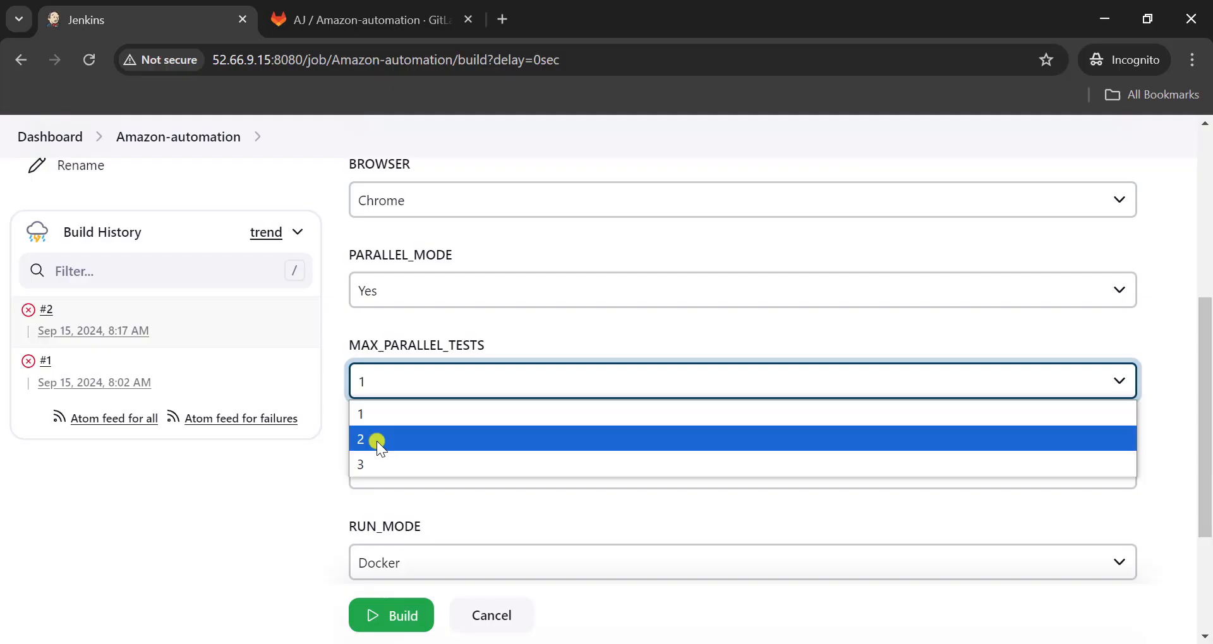
# - Run the Amazon-automation job again with its preset parameters, and check build #3's console output around the Runautomation.sh call
pyautogui.click(376, 441)
pyautogui.scroll(-3, 376, 441)
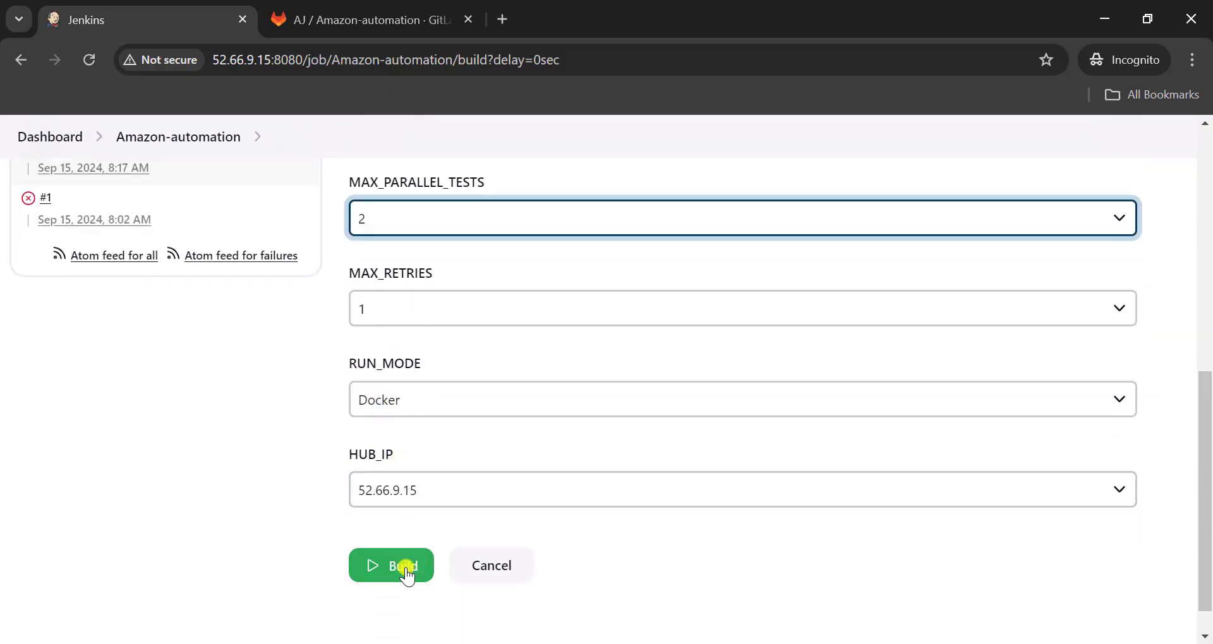
pyautogui.click(404, 566)
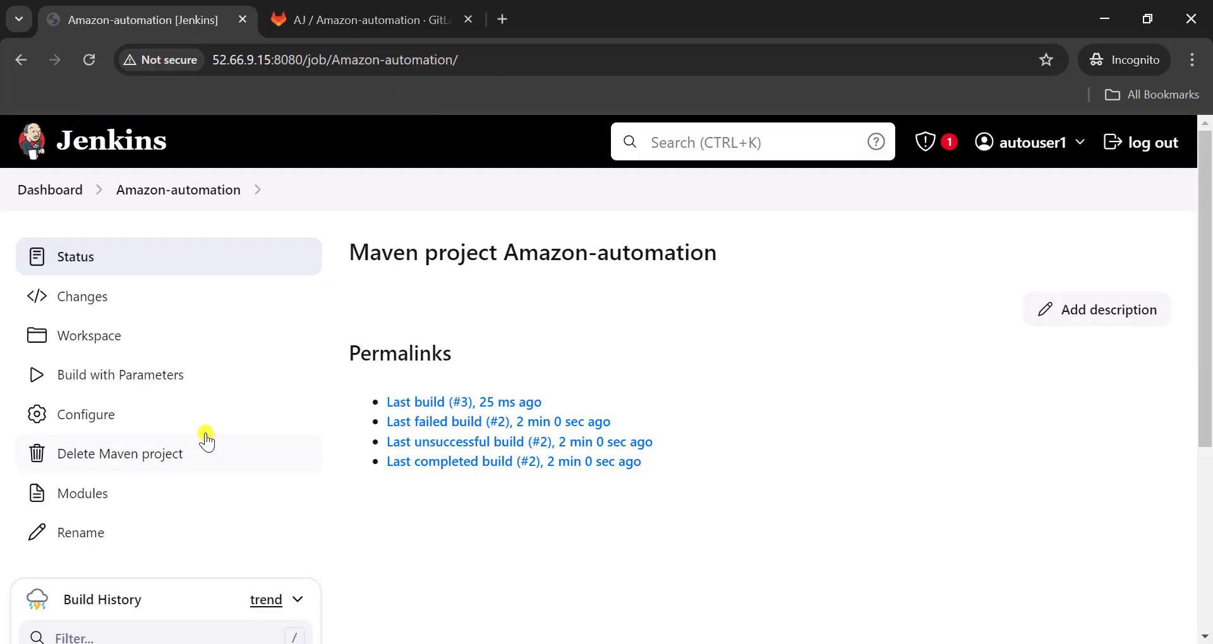
pyautogui.scroll(-3, 203, 438)
pyautogui.click(28, 450)
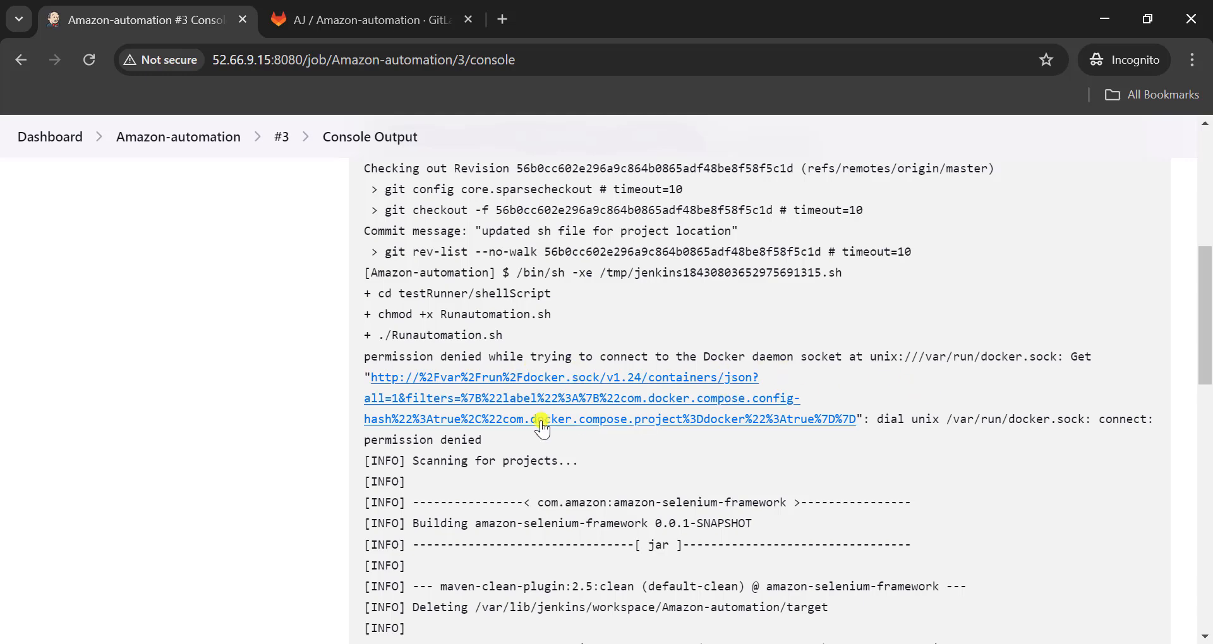
pyautogui.scroll(1, 480, 388)
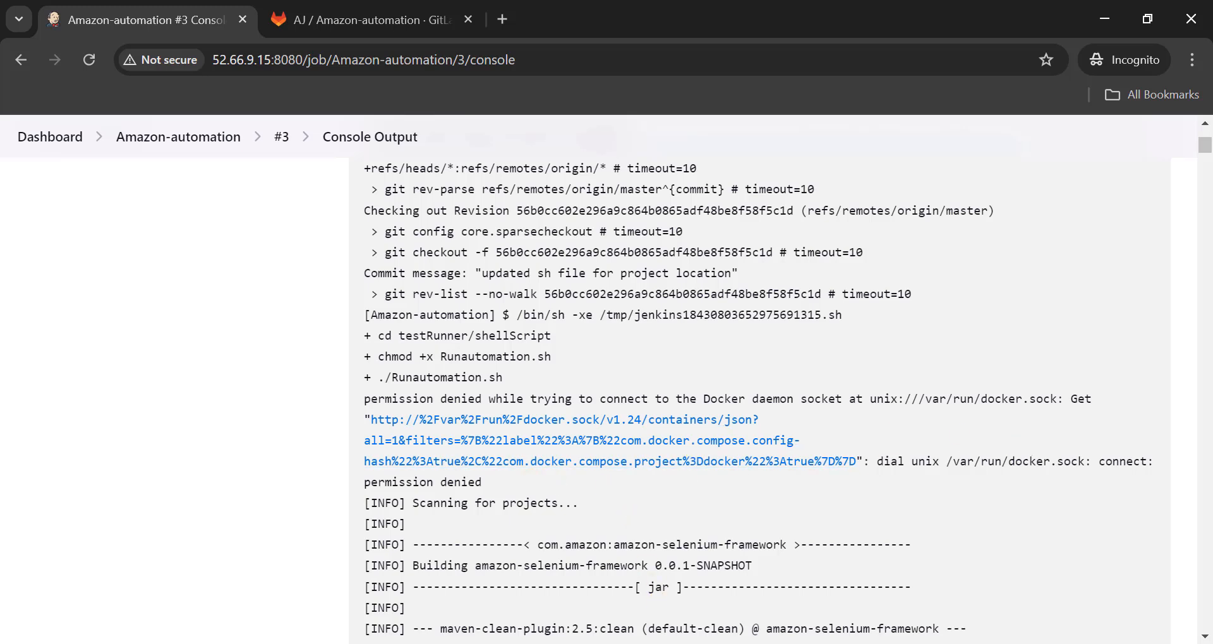
# - In the EC2 SSH session, add the jenkins user to the docker group with sudo usermod -aG docker jenkins
pyautogui.hotkey('alt', 'Tab')
pyautogui.scroll(-1, 596, 480)
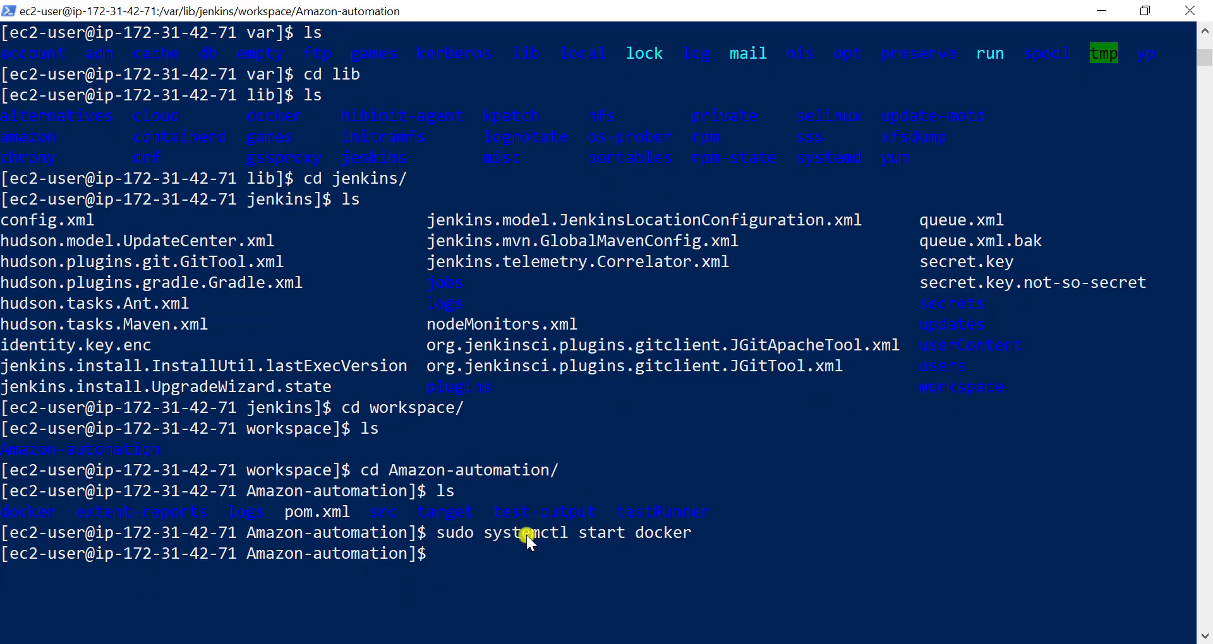
pyautogui.rightClick(525, 536)
pyautogui.press('Return')
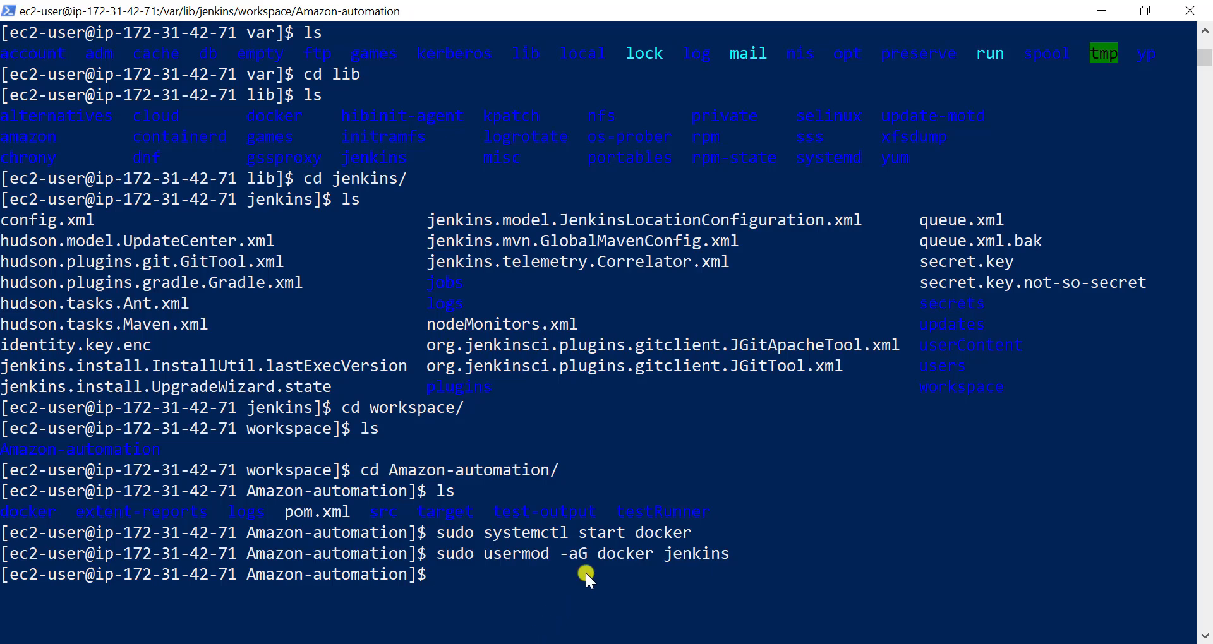
pyautogui.rightClick(517, 568)
pyautogui.press('Return')
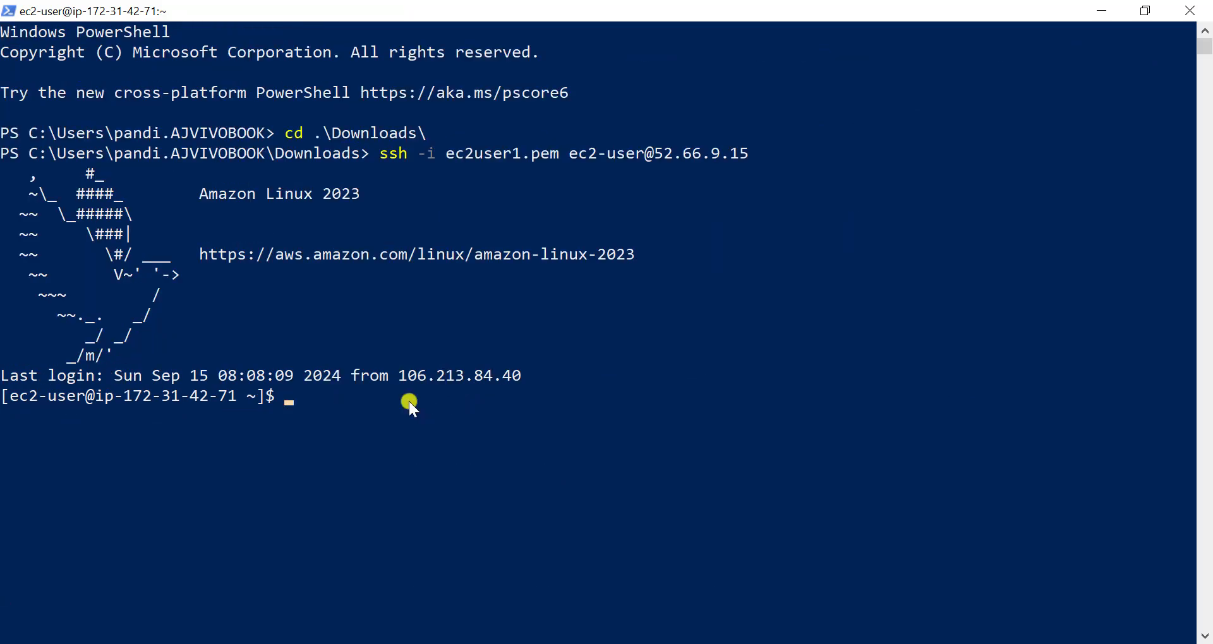
# - Check the docker group's members with getent group docker and the socket permissions with ls -l /var/run/docker.sock
pyautogui.rightClick(410, 405)
pyautogui.press('Return')
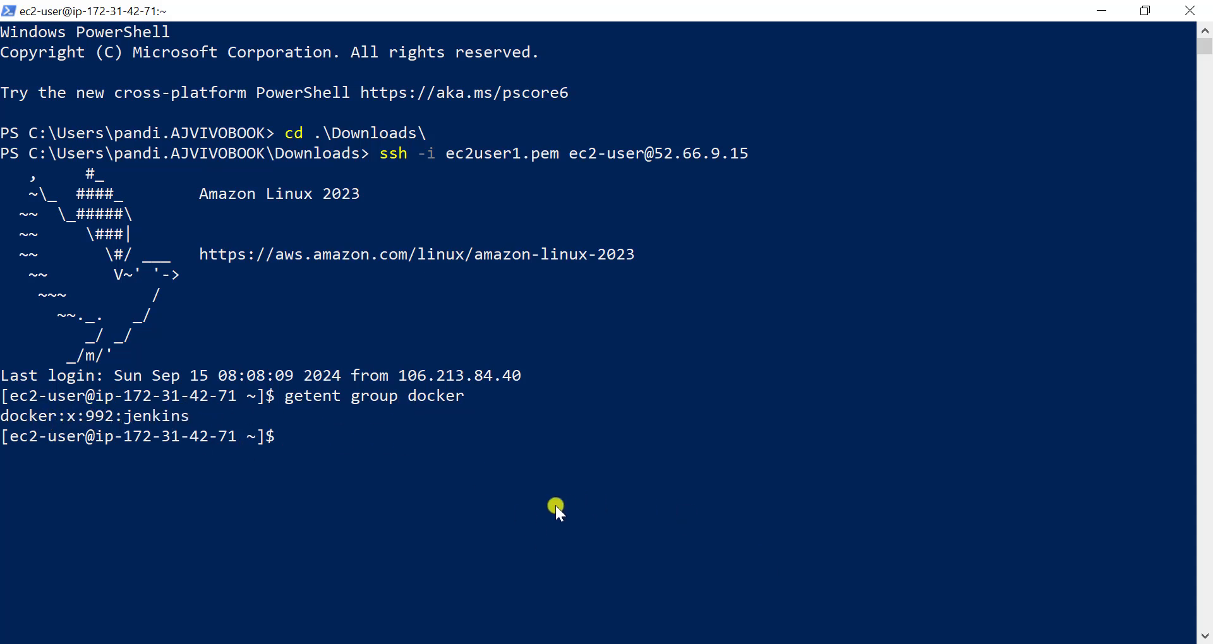
pyautogui.click(386, 458)
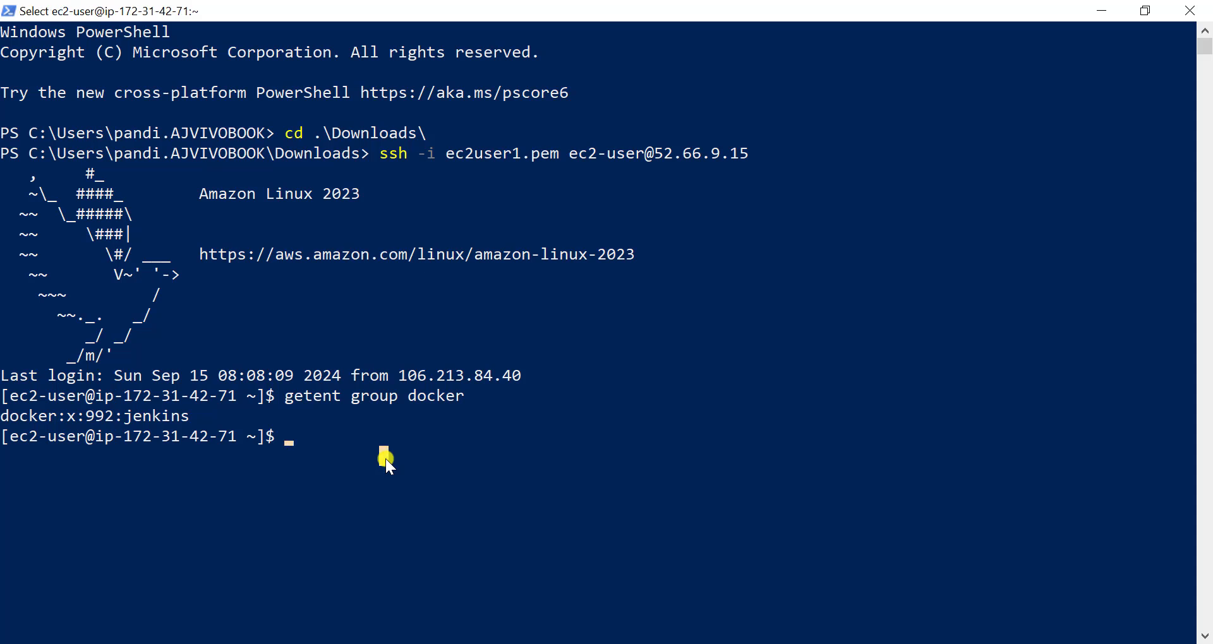
pyautogui.press('Escape')
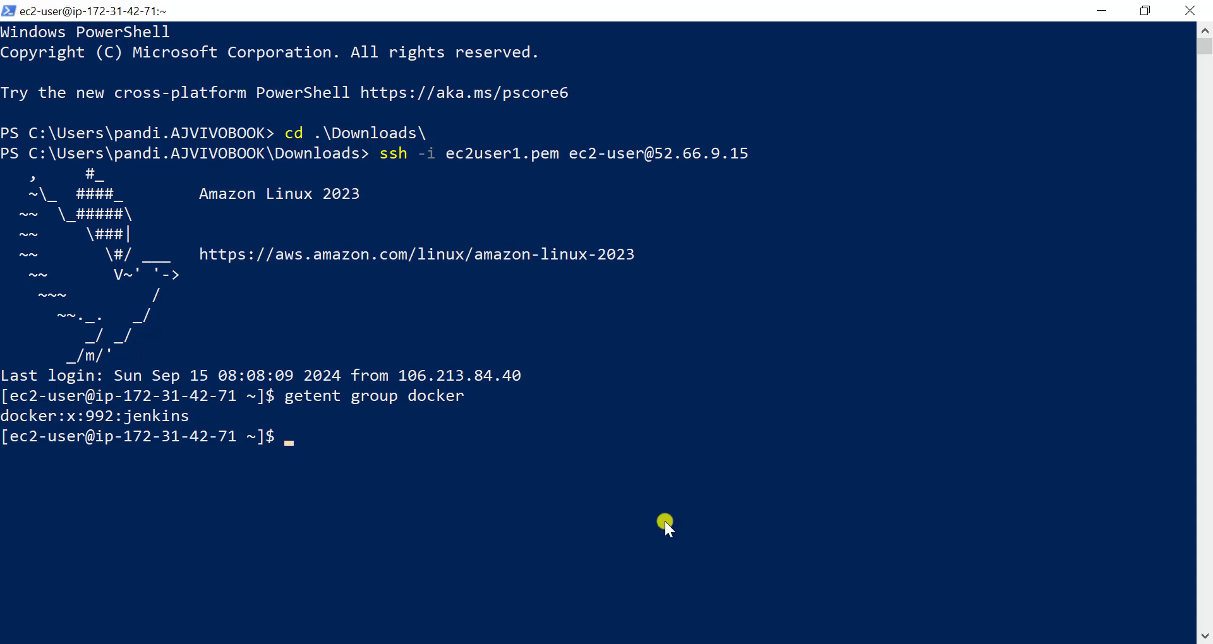
pyautogui.write('ls -l /var/run/docker.sock')
pyautogui.press('Return')
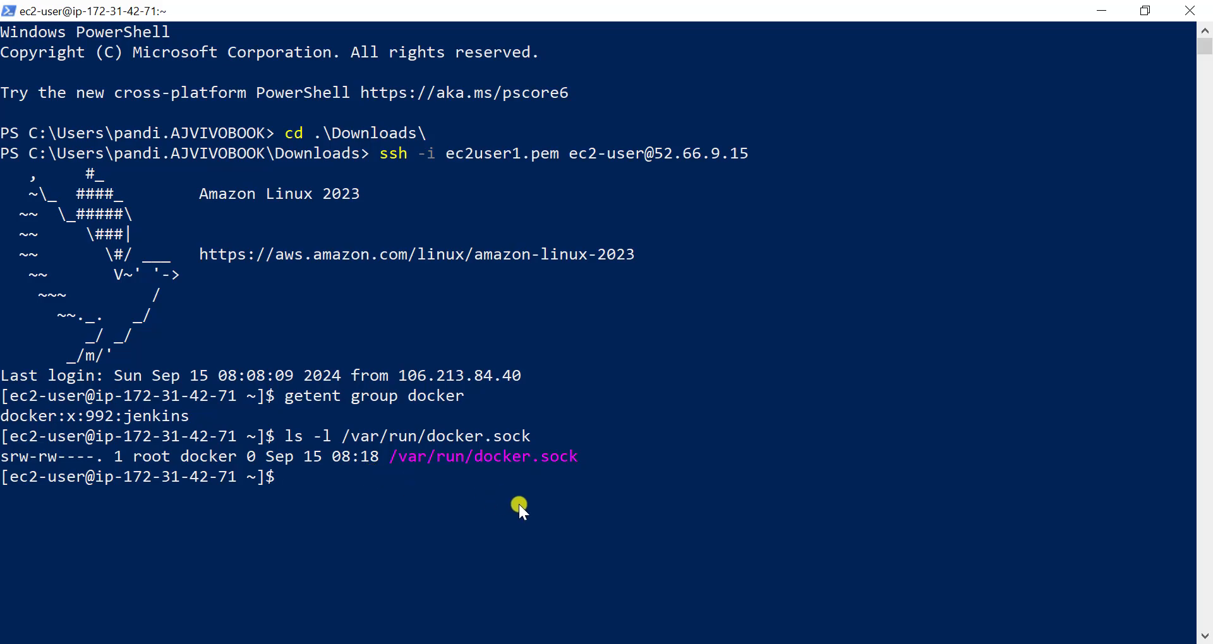
# - Return to Jenkins, launch the parameterized Amazon-automation build once more, and open the console output of build #4
pyautogui.hotkey('alt', 'Tab')
pyautogui.click(90, 57)
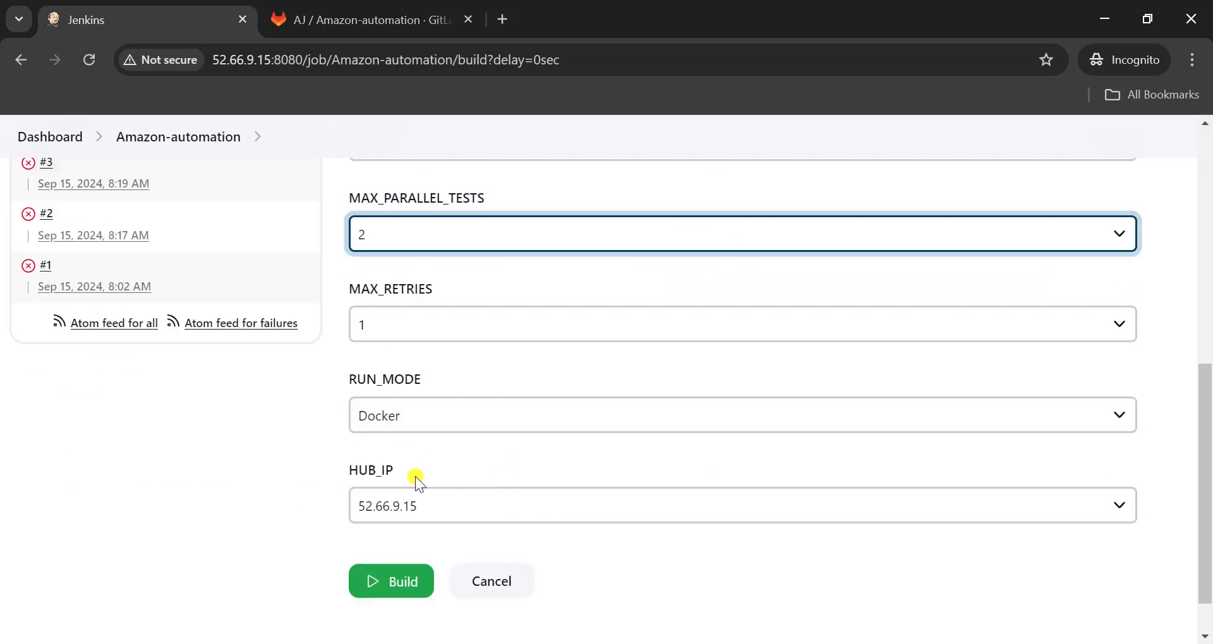
pyautogui.click(402, 582)
pyautogui.scroll(-4, 203, 354)
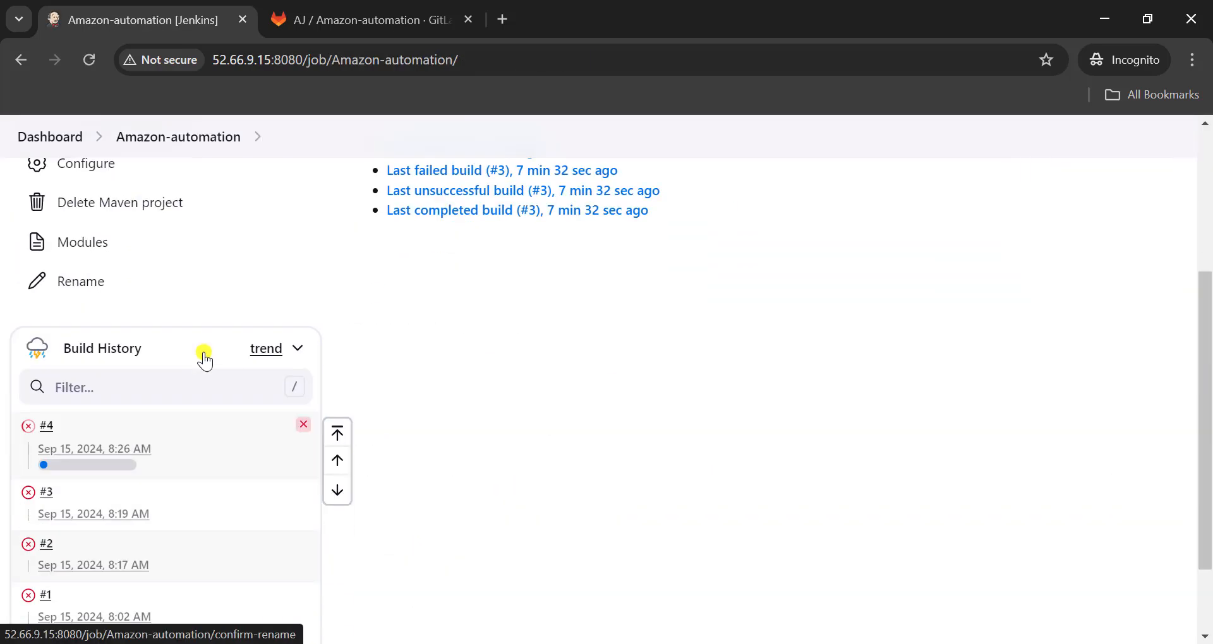
pyautogui.click(28, 397)
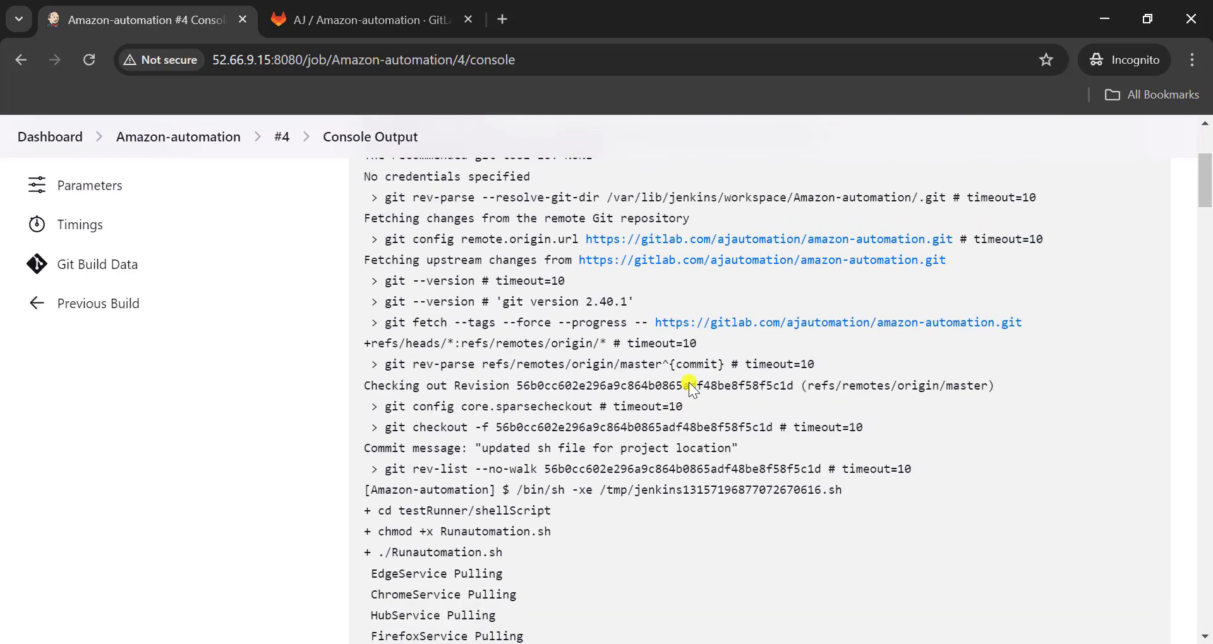
# - Examine build #4's console output after Runautomation.sh starts, following the image pulls for the Selenium Grid services down to the container creation lines
pyautogui.scroll(2, 589, 399)
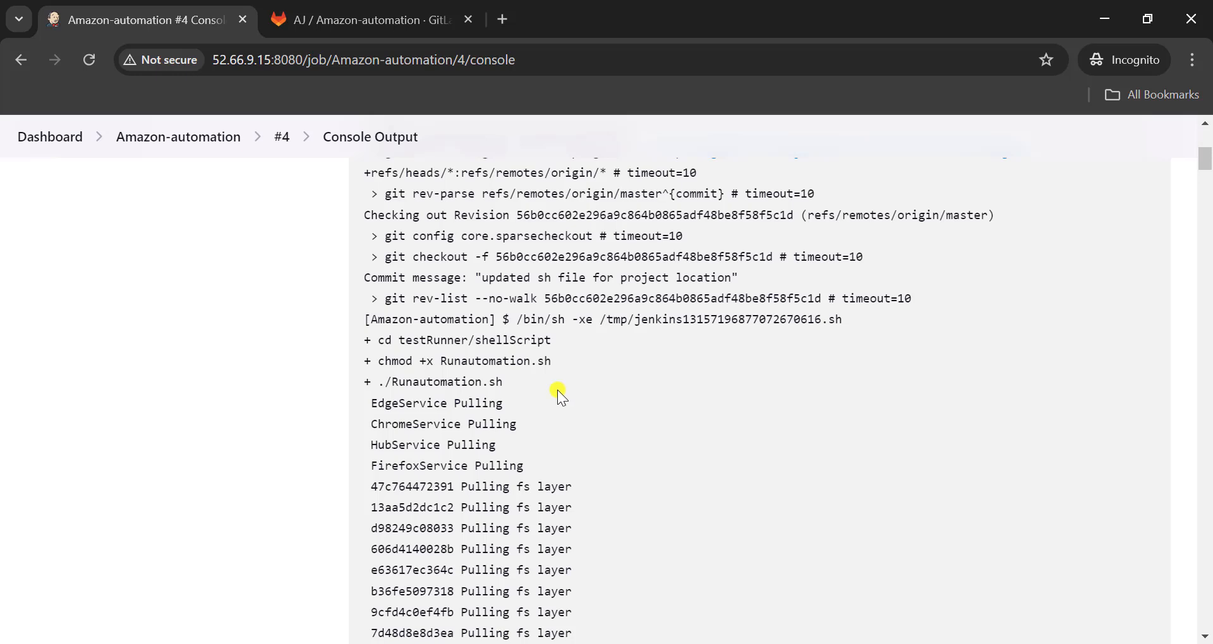
pyautogui.click(407, 403)
pyautogui.doubleClick(426, 407)
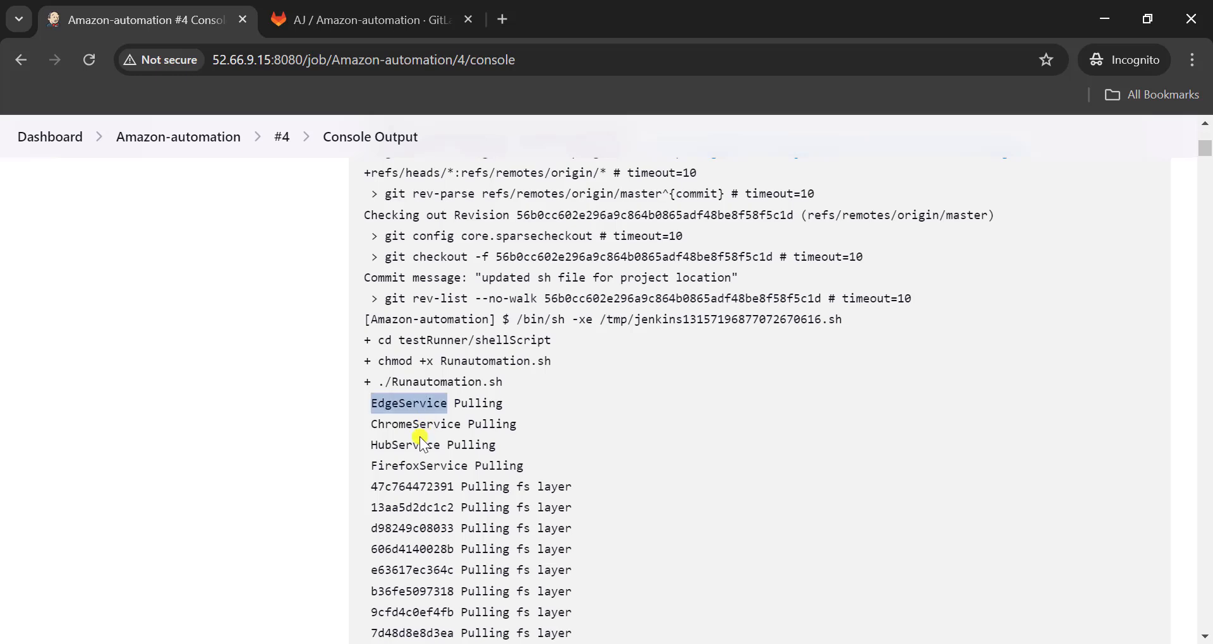
pyautogui.click(419, 451)
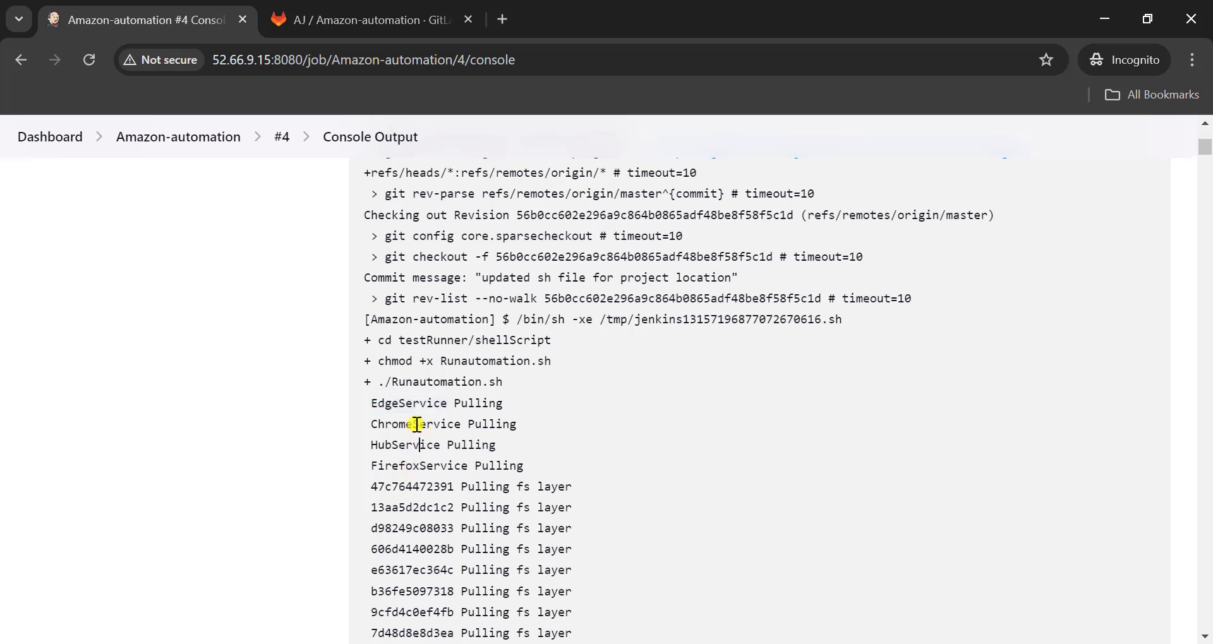
pyautogui.scroll(-20, 514, 492)
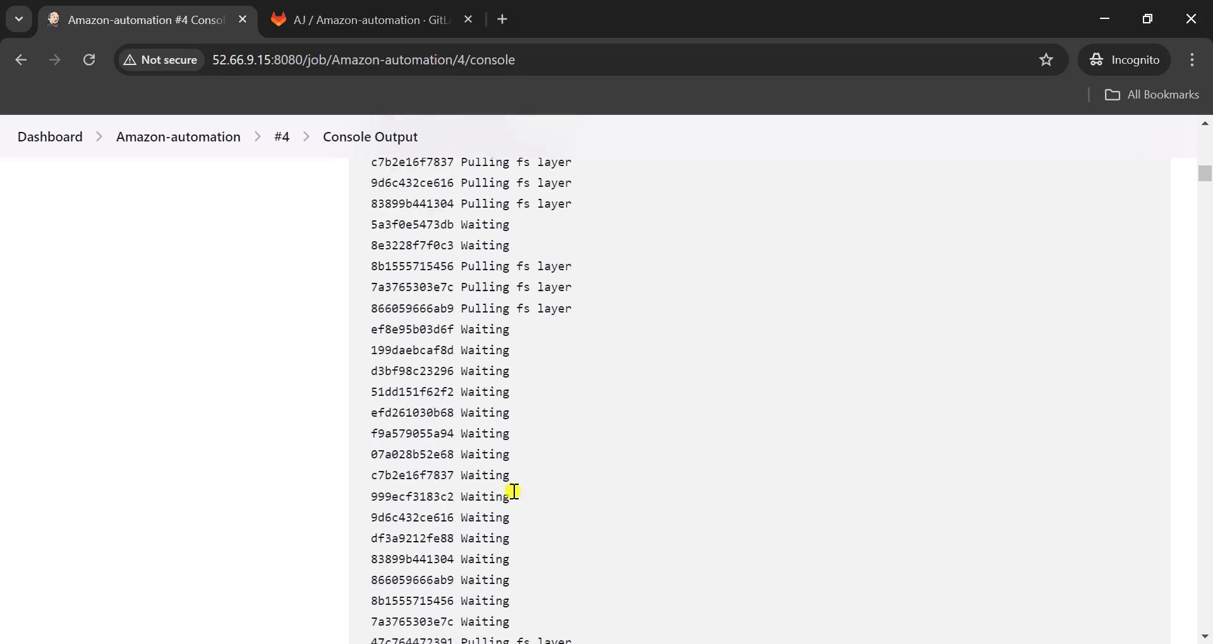
pyautogui.scroll(-15, 514, 492)
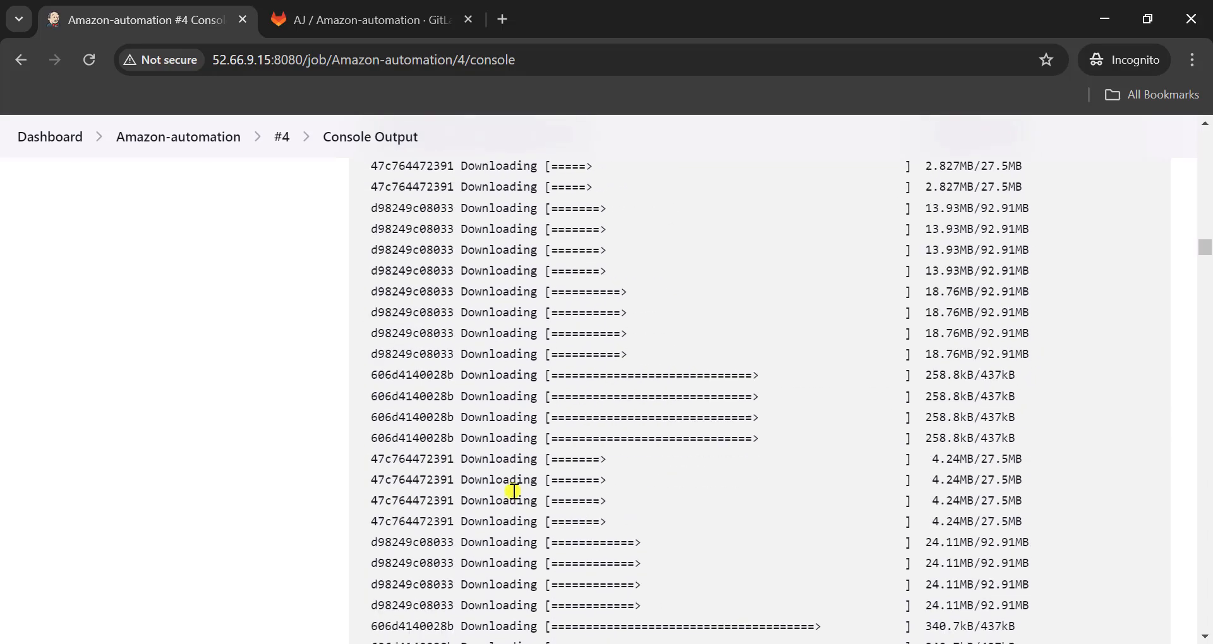
pyautogui.scroll(-15, 514, 492)
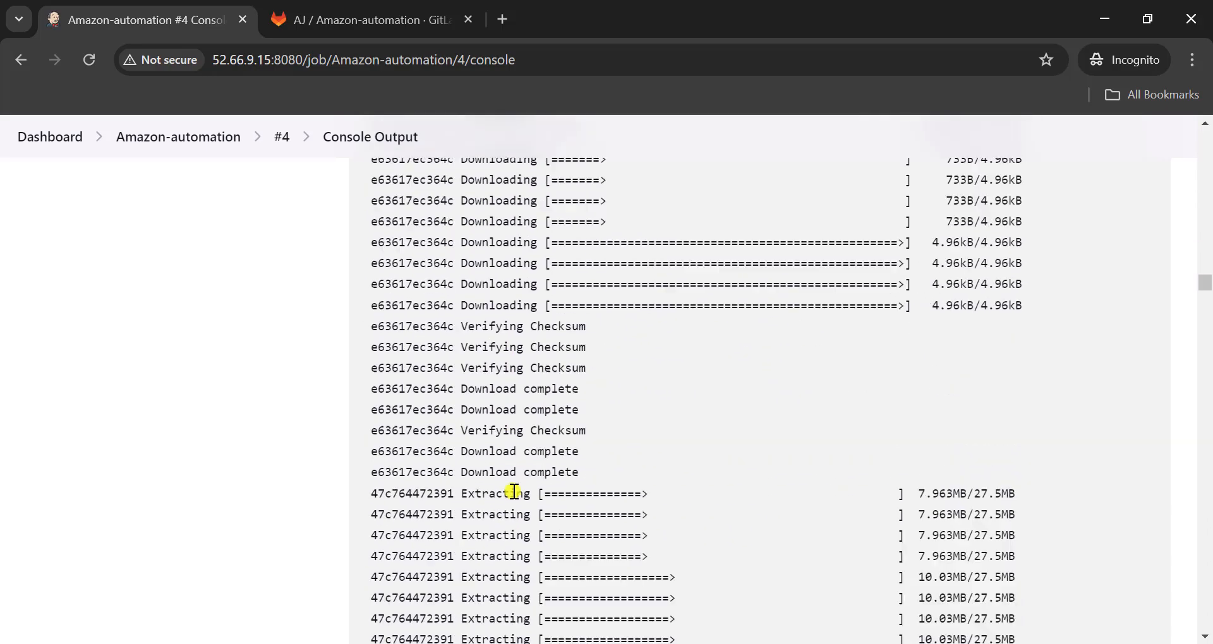
pyautogui.scroll(-12, 513, 492)
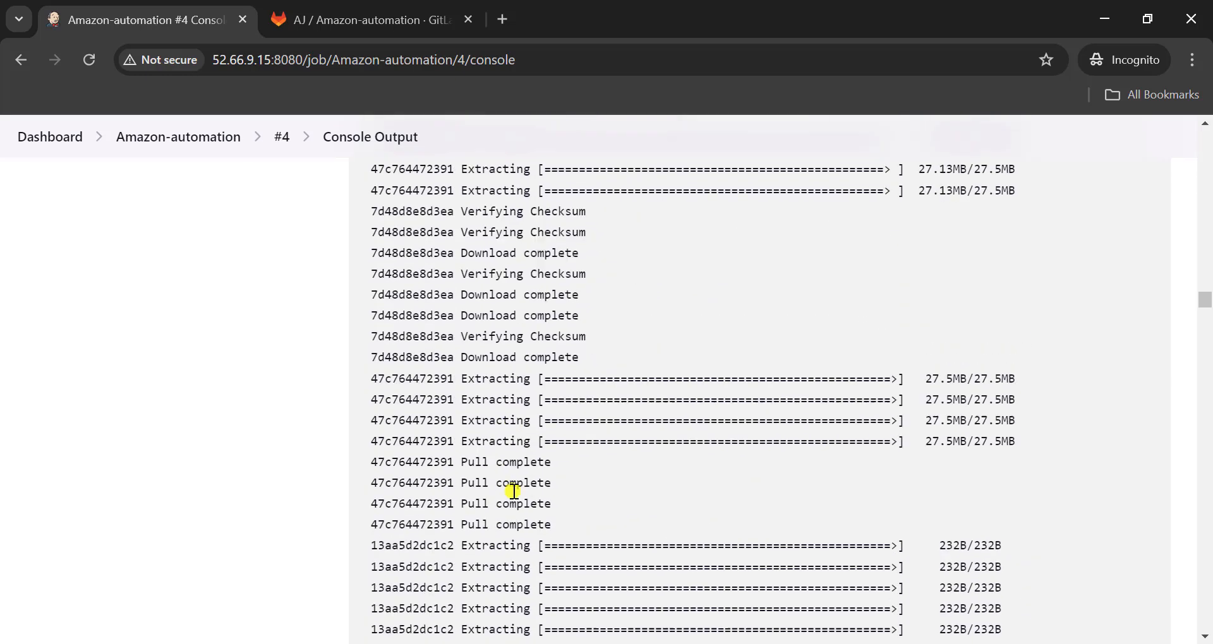
pyautogui.moveTo(1206, 313); pyautogui.dragTo(764, 577)
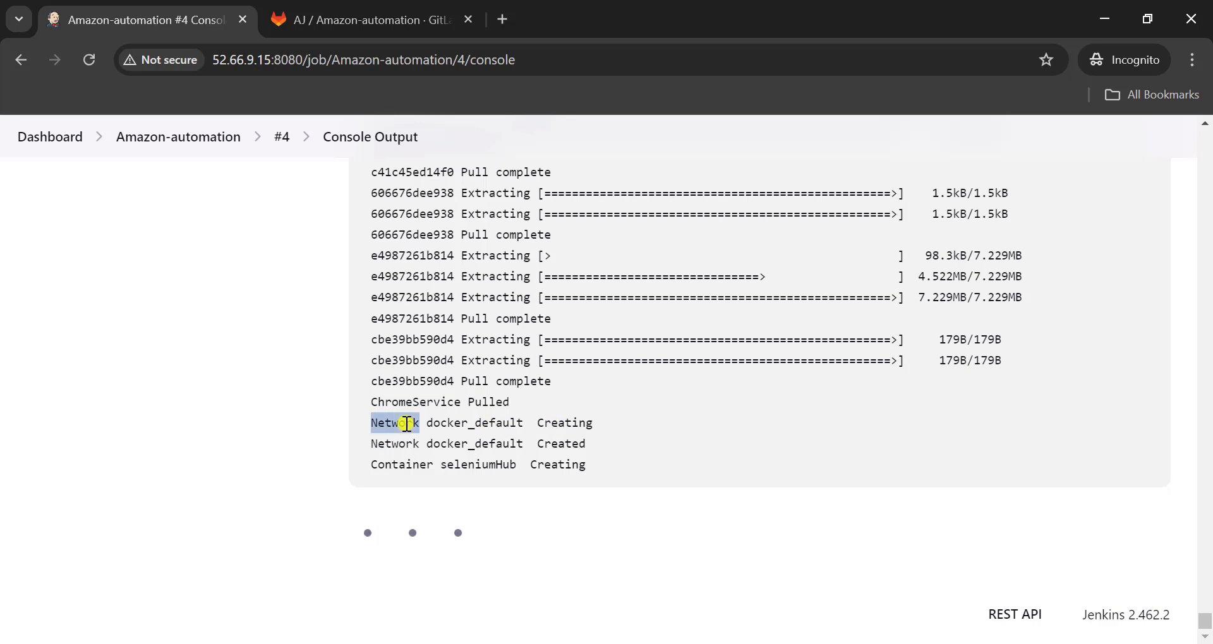
# - Examine build #4's console output from the Selenium Grid container startup through the Maven phases to the sanity test results
pyautogui.scroll(6, 534, 426)
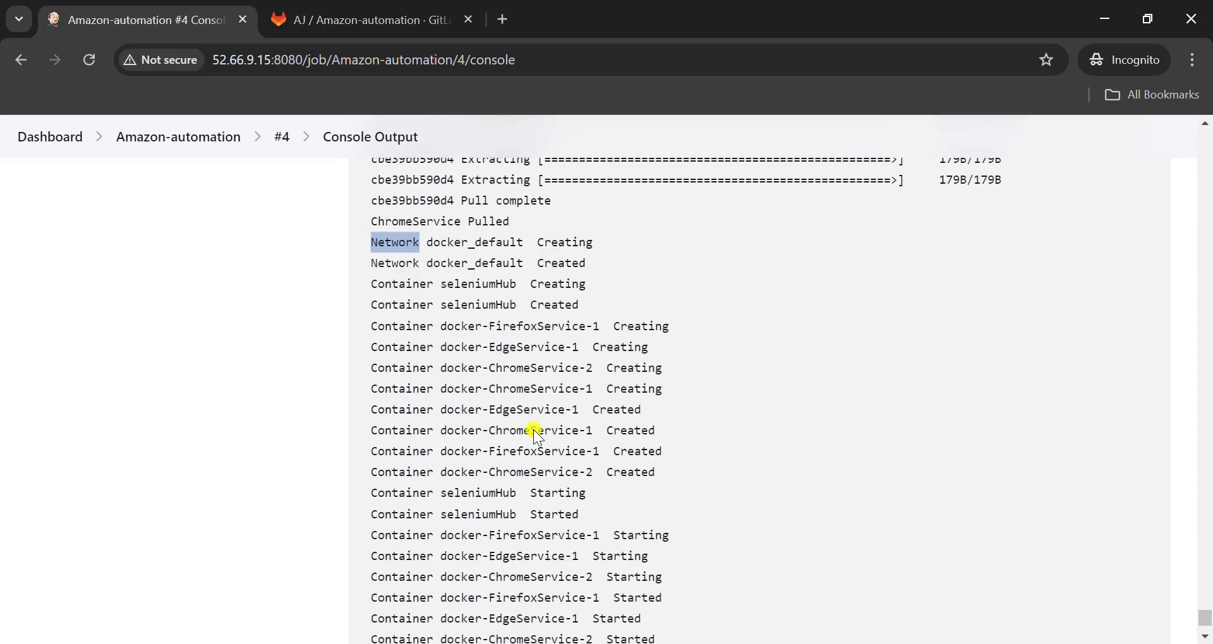
pyautogui.scroll(3, 591, 479)
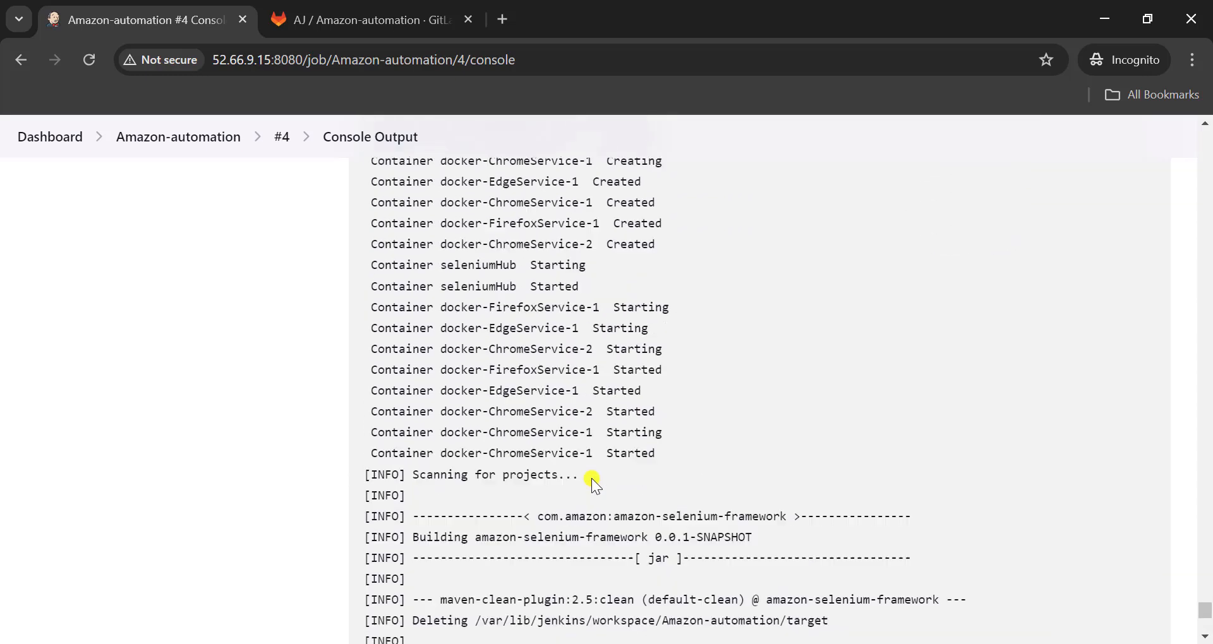
pyautogui.scroll(-3, 592, 479)
pyautogui.scroll(-1, 592, 479)
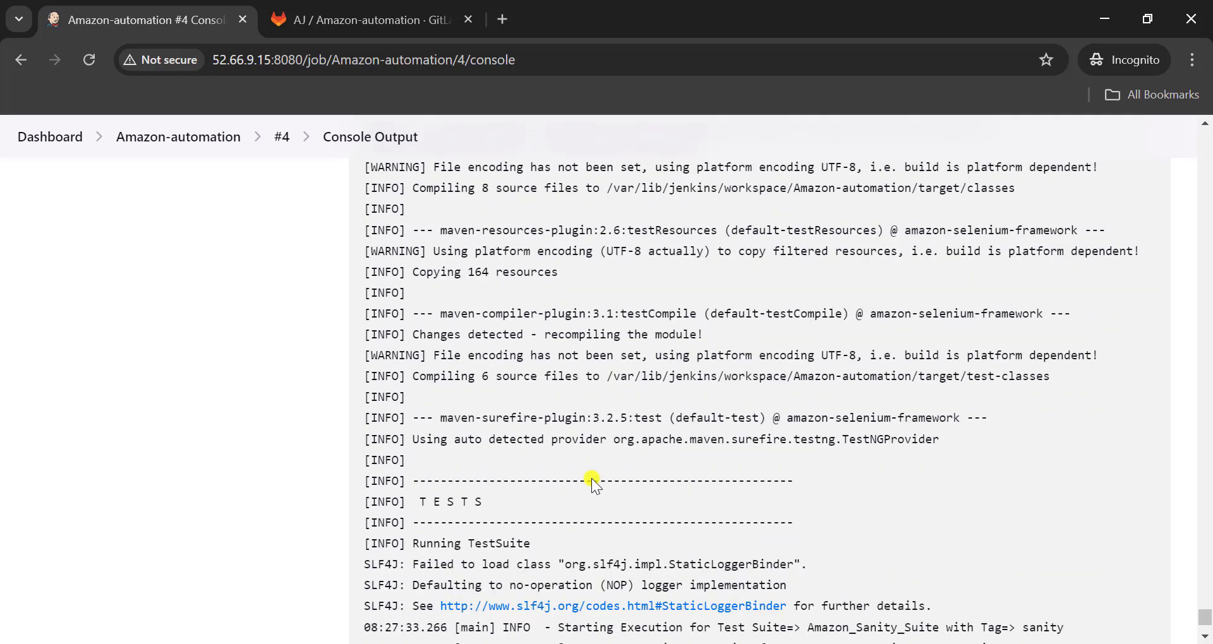
pyautogui.scroll(2, 591, 479)
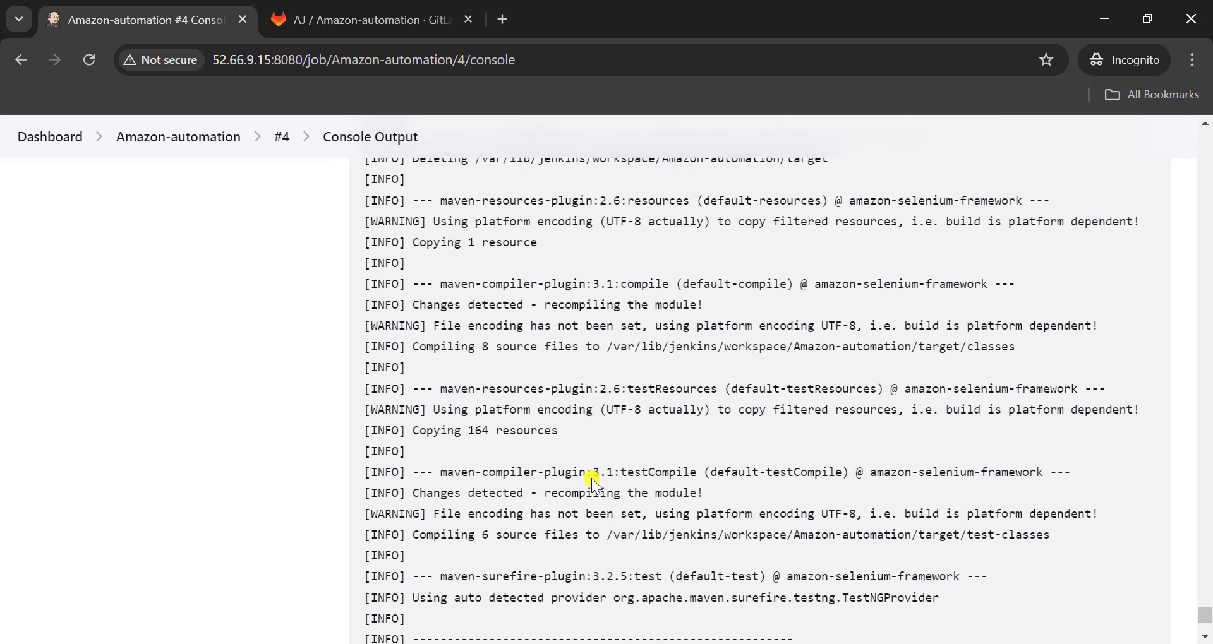
pyautogui.scroll(-3, 591, 478)
pyautogui.scroll(-2, 681, 506)
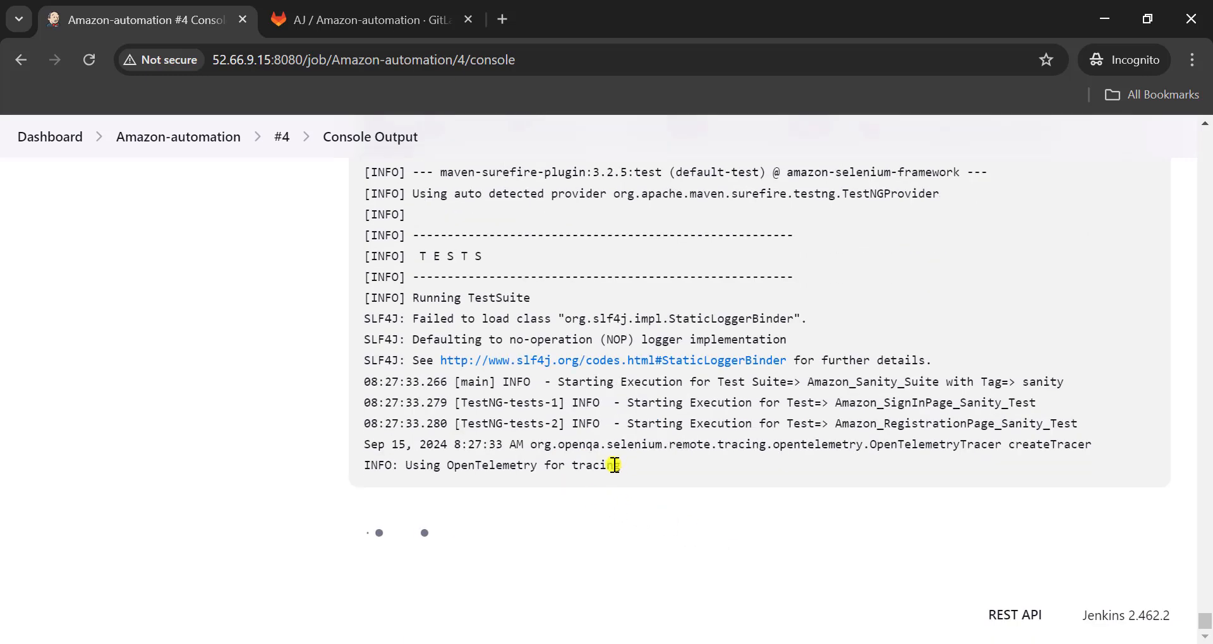
pyautogui.scroll(1, 731, 457)
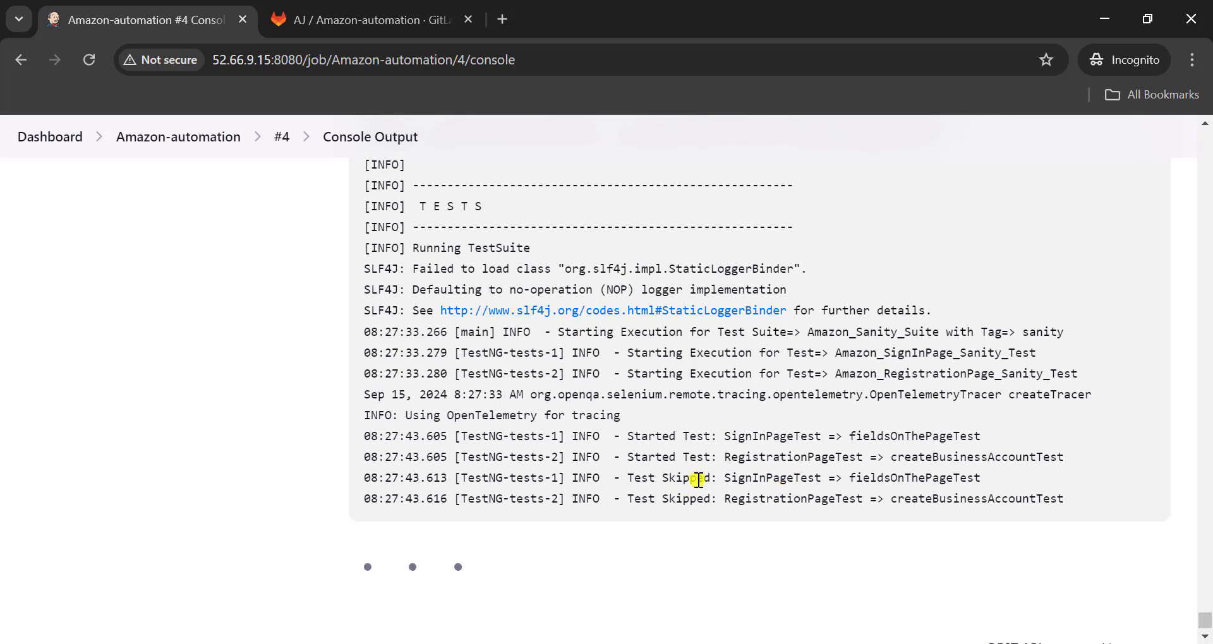
pyautogui.scroll(2, 695, 497)
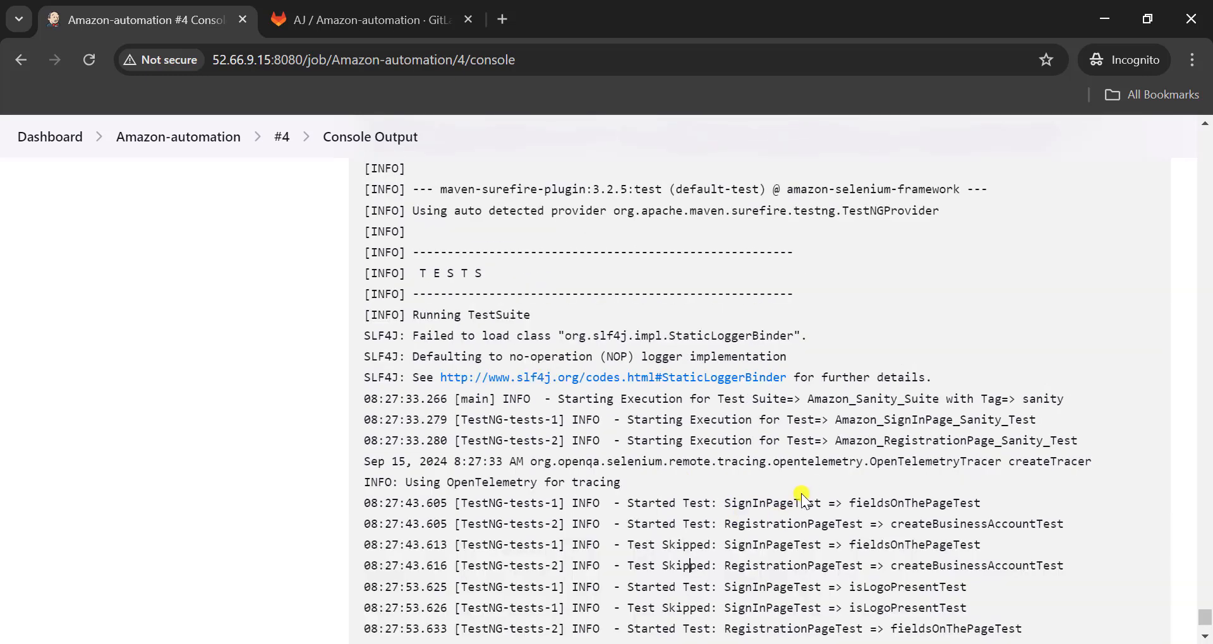
pyautogui.scroll(-5, 770, 496)
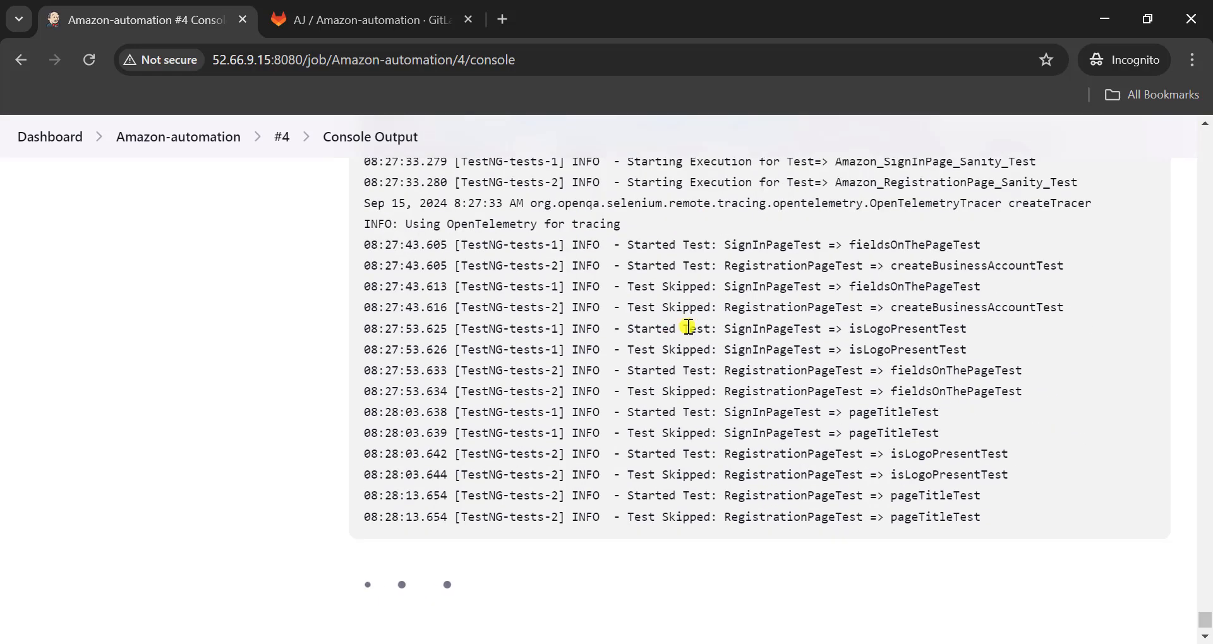
pyautogui.scroll(15, 676, 361)
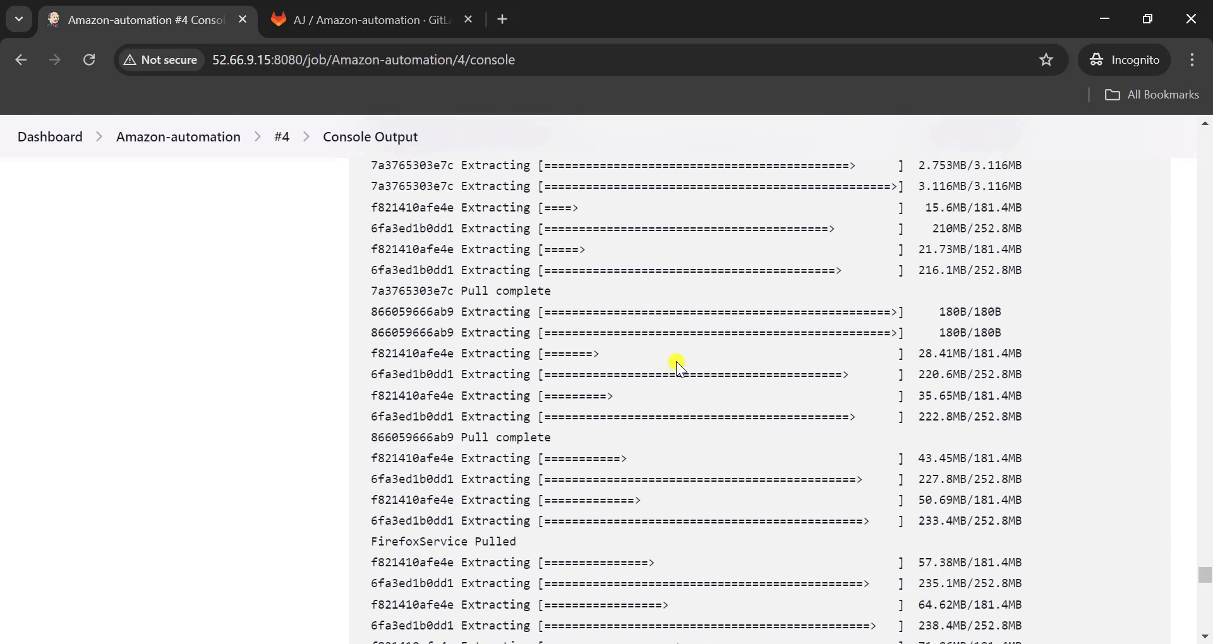
# - Open pom.xml from the Amazon-automation job's workspace and check its suiteXmlFile property
pyautogui.scroll(20, 682, 360)
pyautogui.click(226, 192)
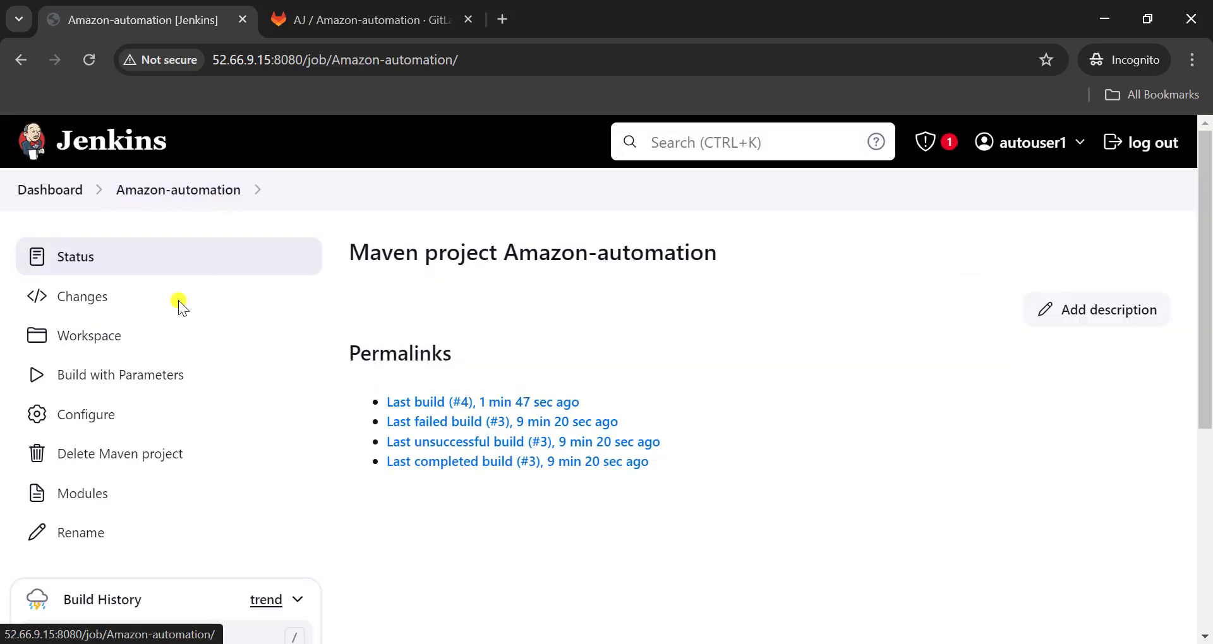
pyautogui.click(119, 340)
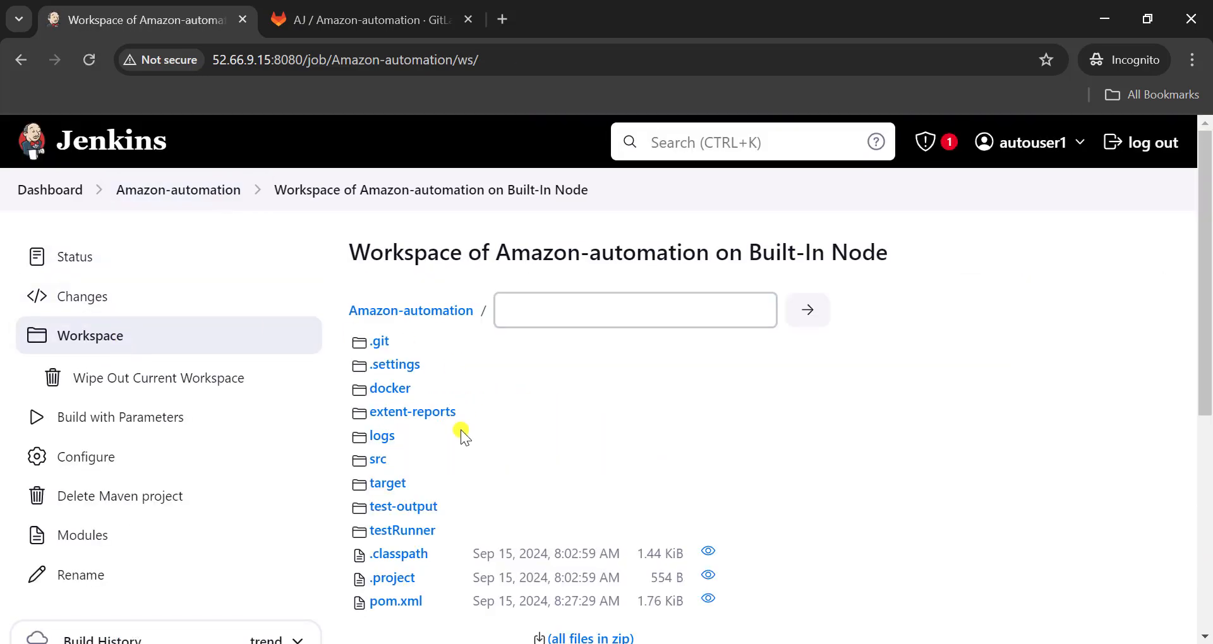
pyautogui.scroll(-1, 493, 498)
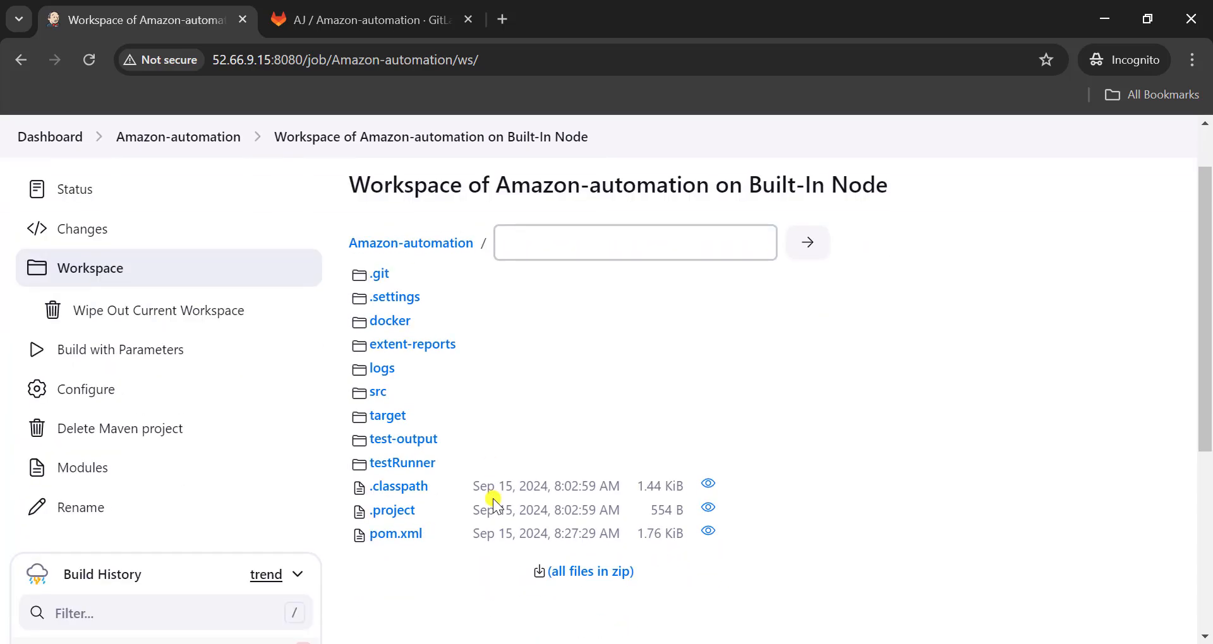
pyautogui.click(411, 534)
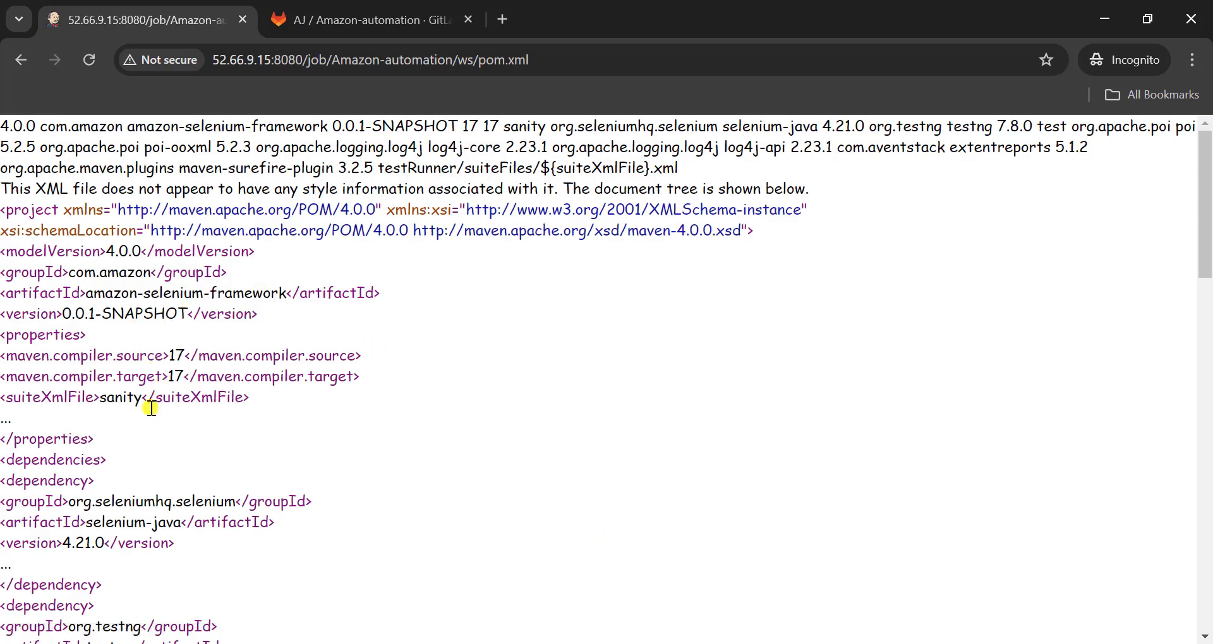
pyautogui.doubleClick(126, 398)
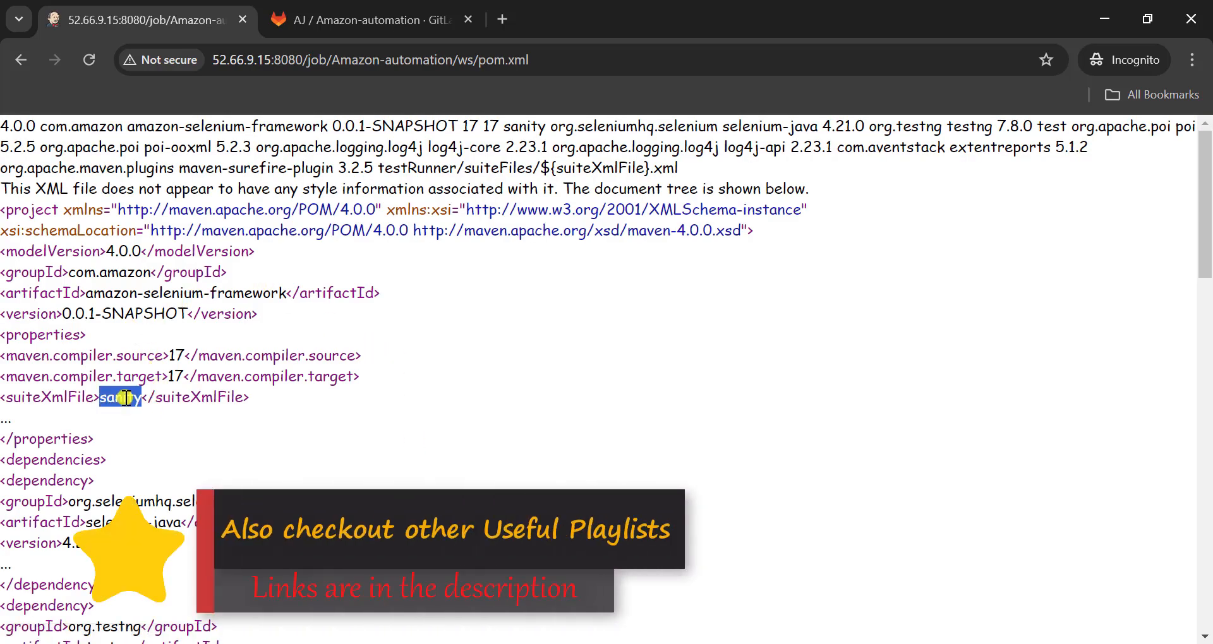
# - Download config.properties from src/test/resources/configurations in the job's workspace, keep the blocked file, and open it in VS Code
pyautogui.click(21, 59)
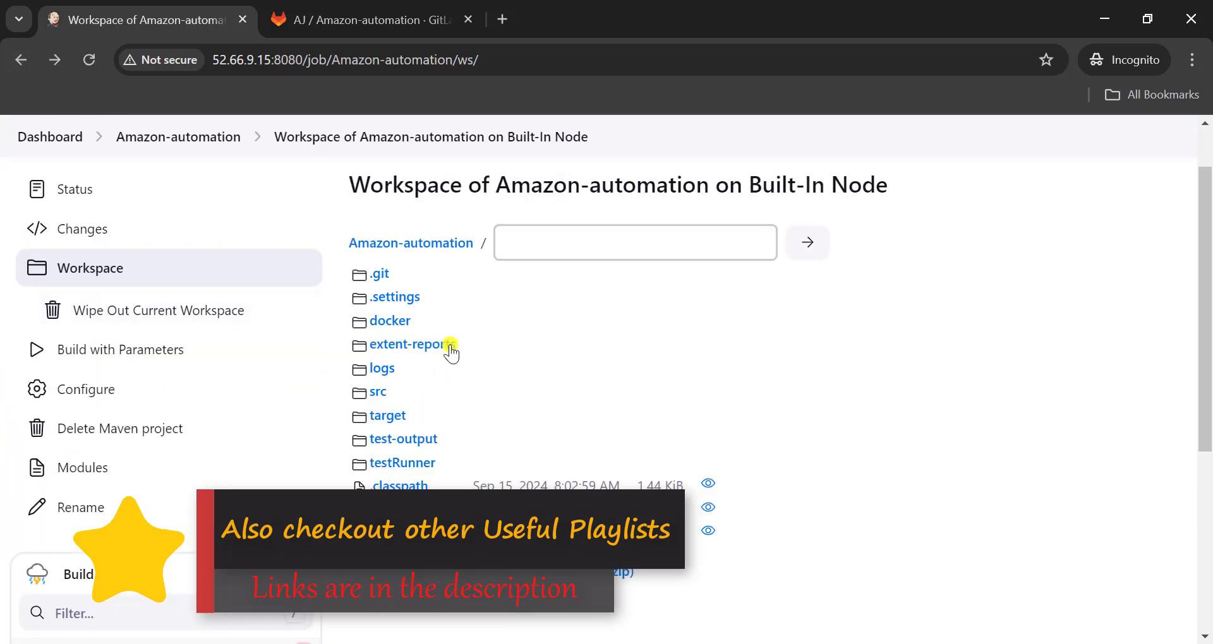
pyautogui.click(383, 394)
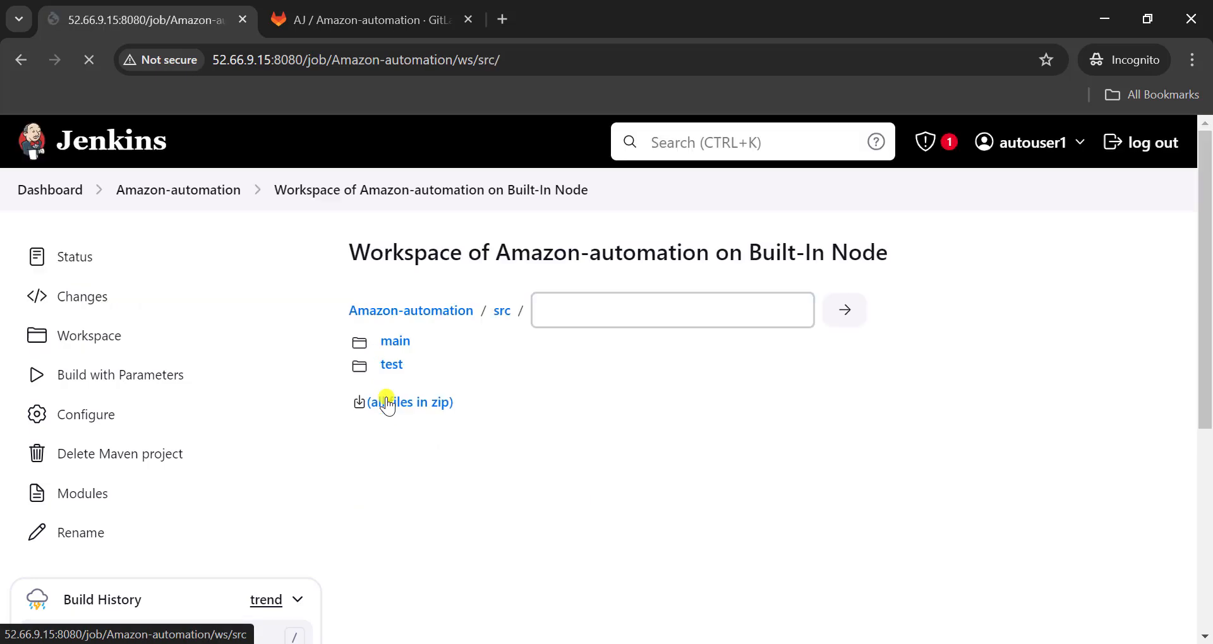
pyautogui.click(387, 366)
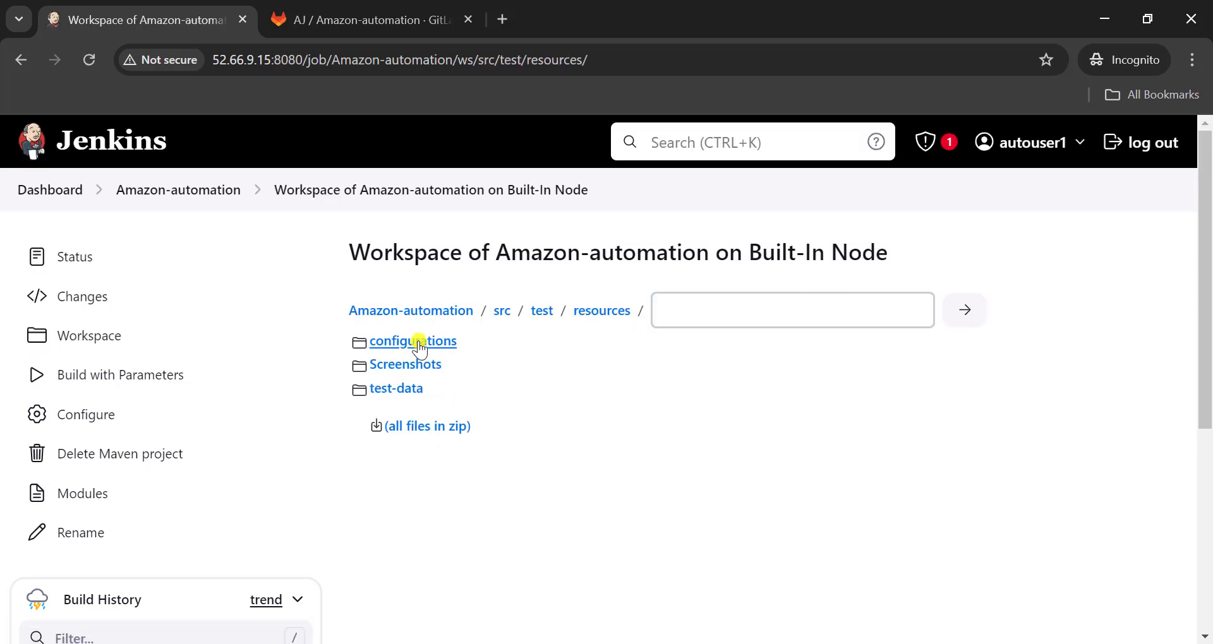
pyautogui.click(412, 342)
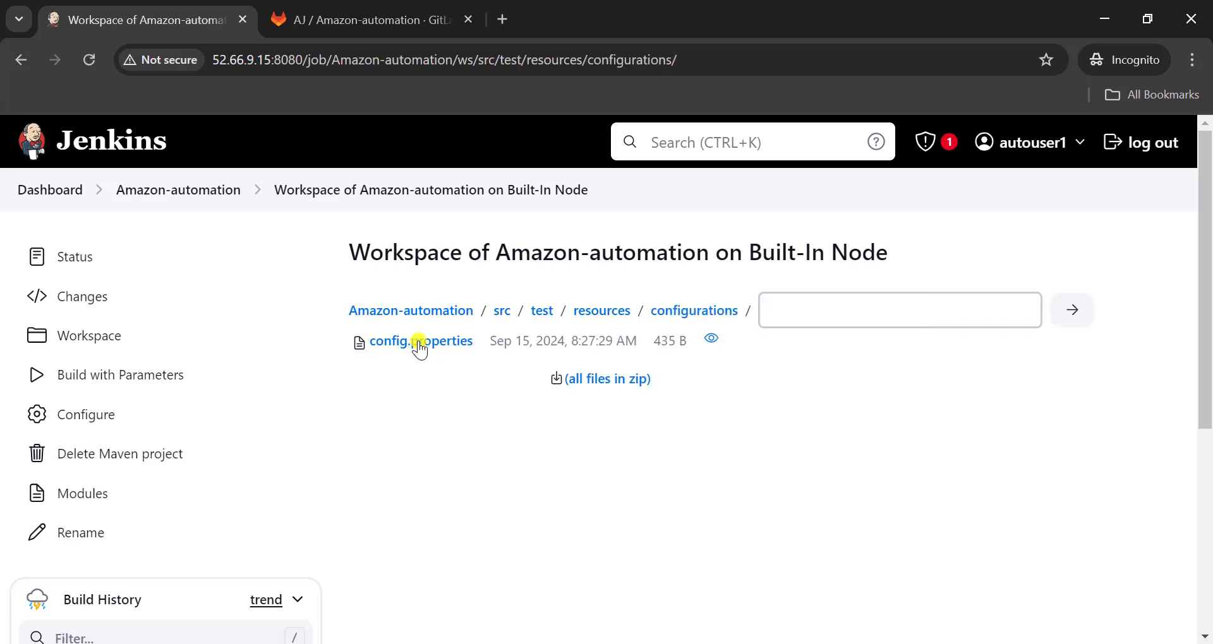
pyautogui.click(419, 344)
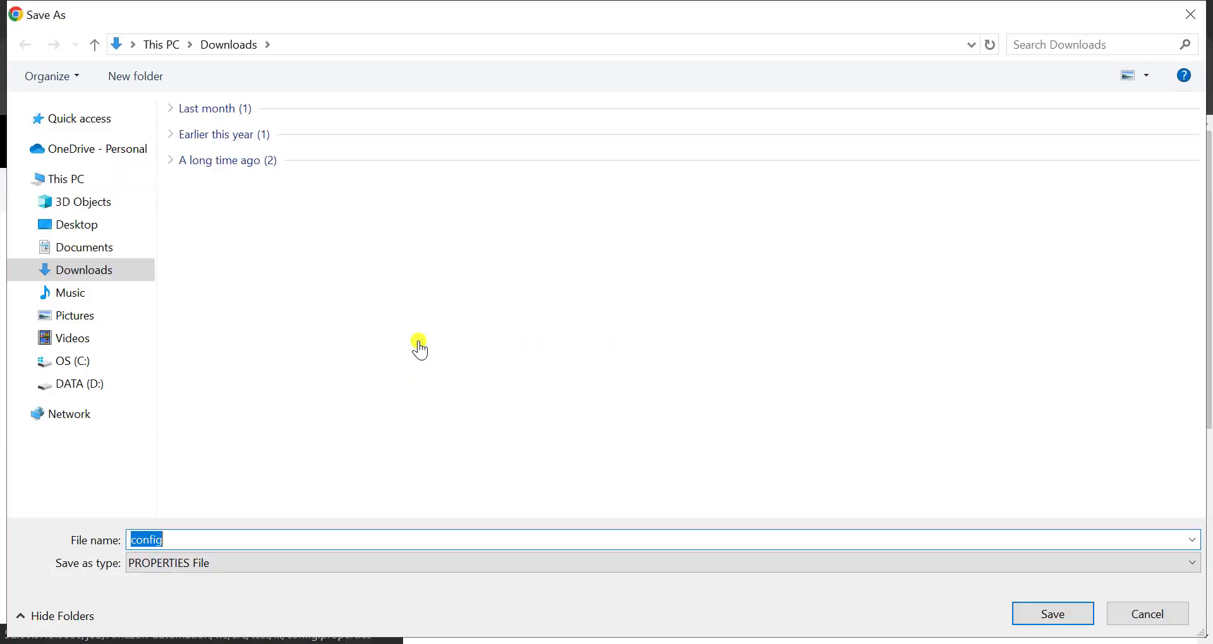
pyautogui.click(1053, 614)
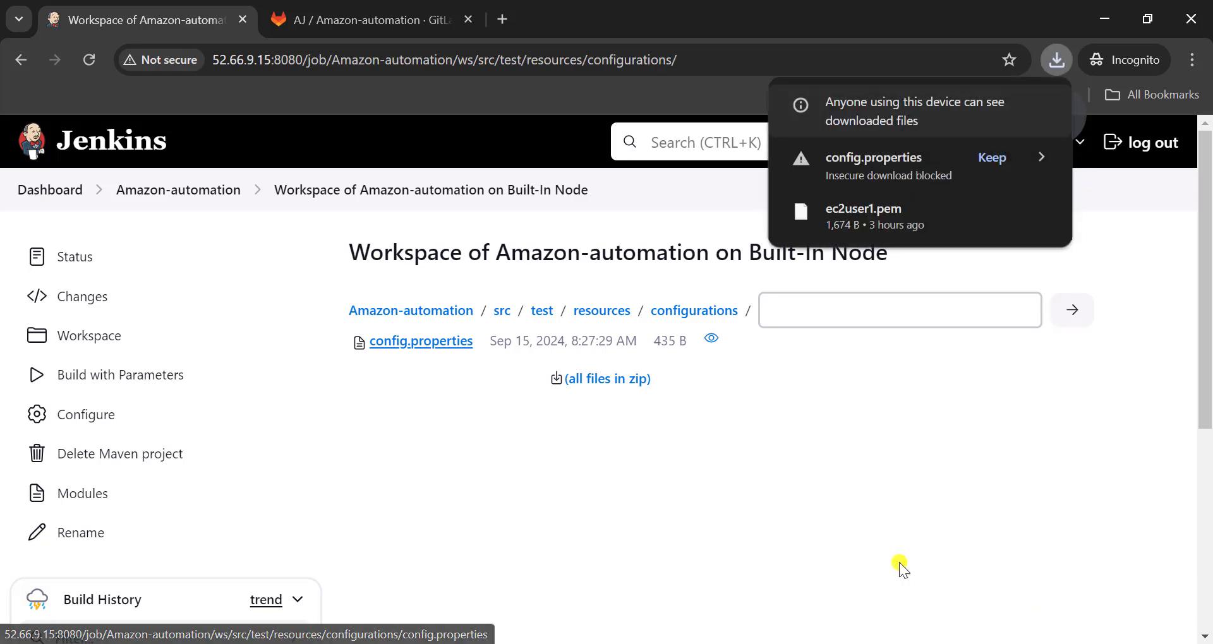
pyautogui.click(994, 159)
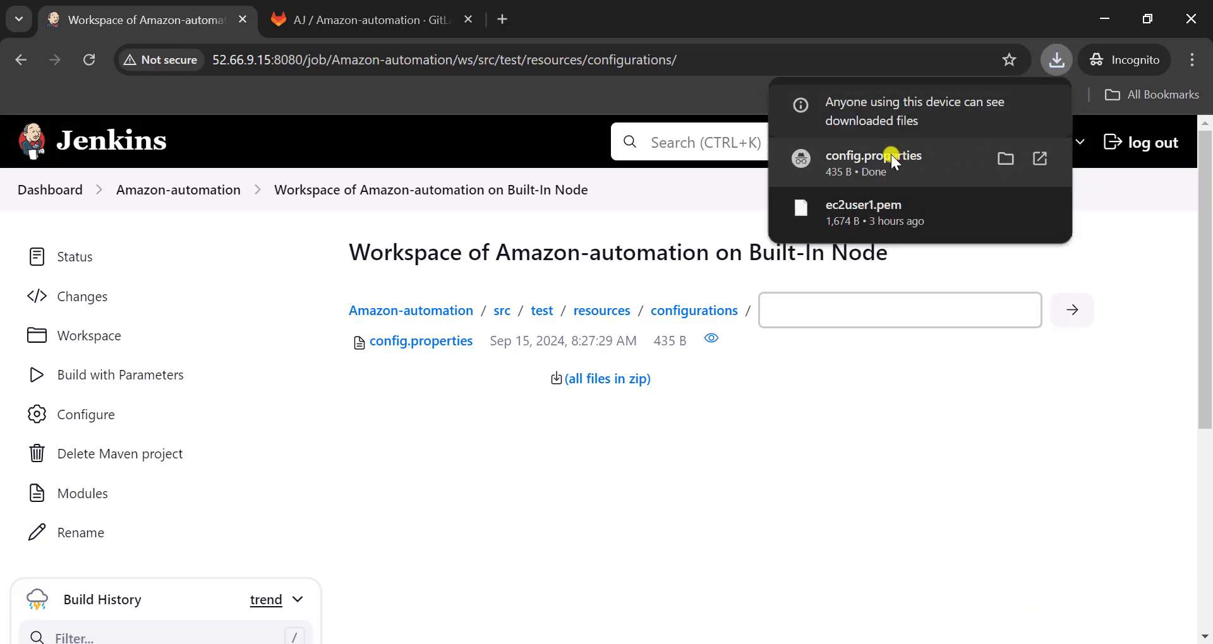
pyautogui.click(870, 154)
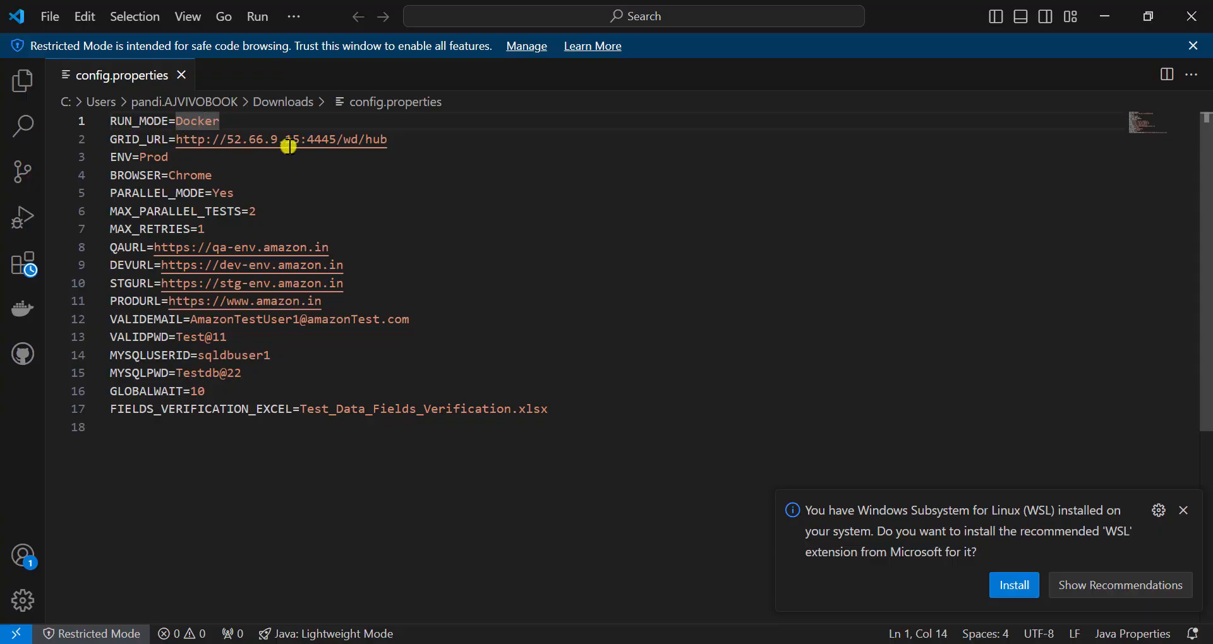
# - Review the parameter values in the downloaded config.properties, checking the host address and port in GRID_URL
pyautogui.click(246, 193)
pyautogui.scroll(-1, 440, 345)
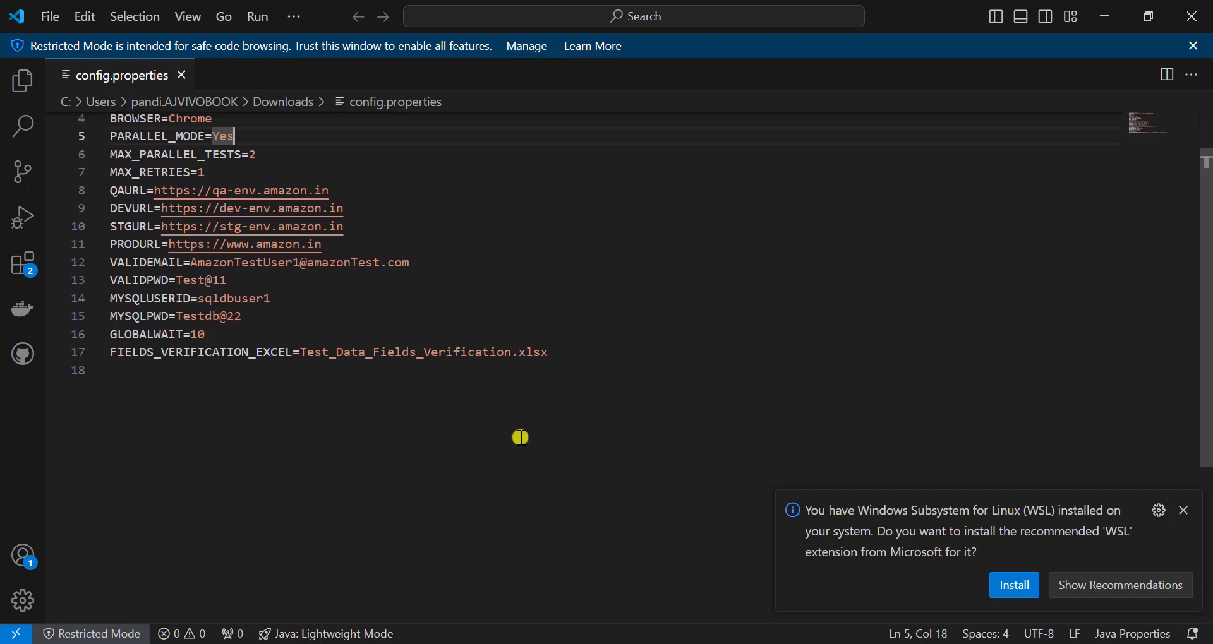
pyautogui.scroll(1, 560, 476)
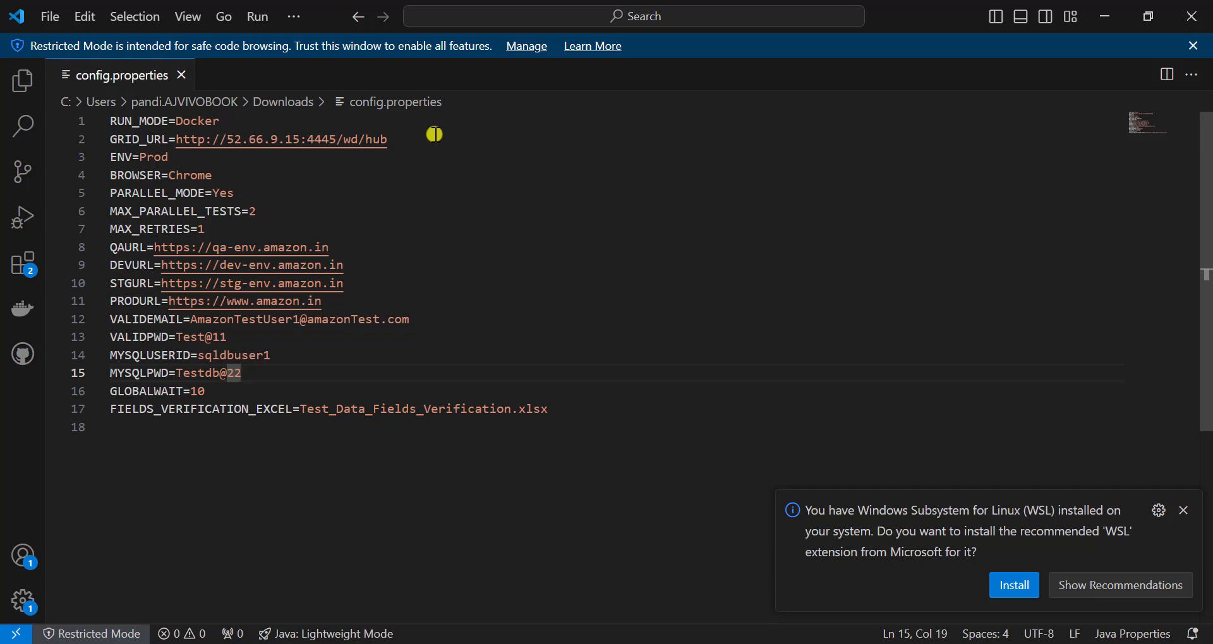
pyautogui.click(303, 139)
pyautogui.moveTo(303, 141); pyautogui.dragTo(224, 139)
pyautogui.click(483, 147)
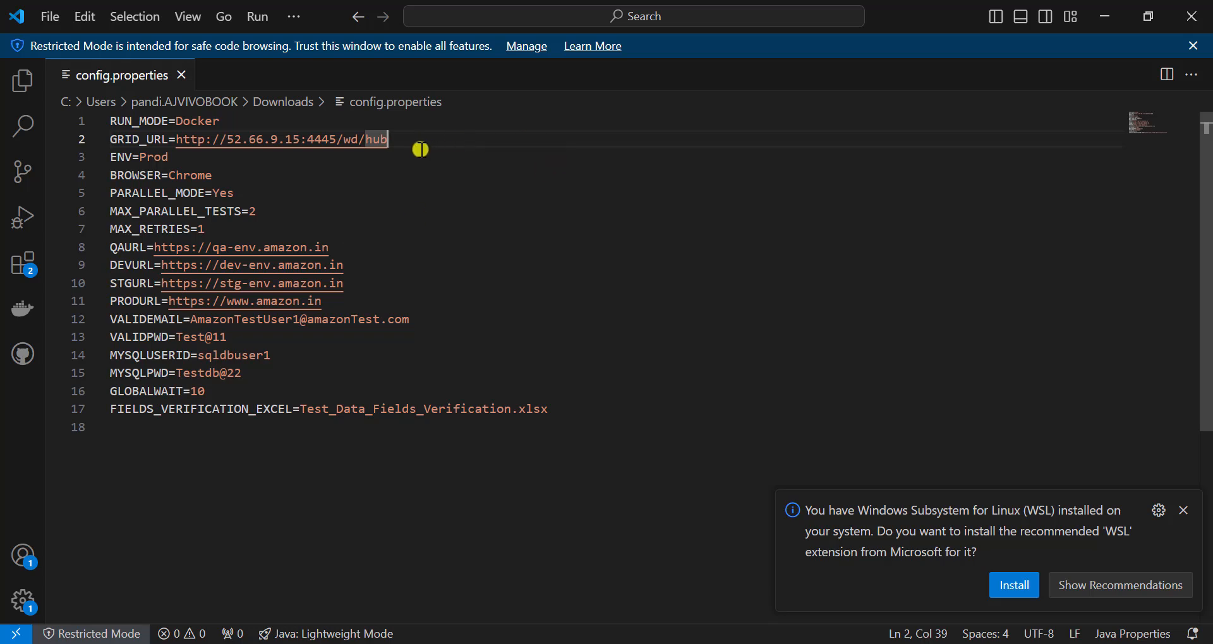
pyautogui.moveTo(301, 140); pyautogui.dragTo(231, 140)
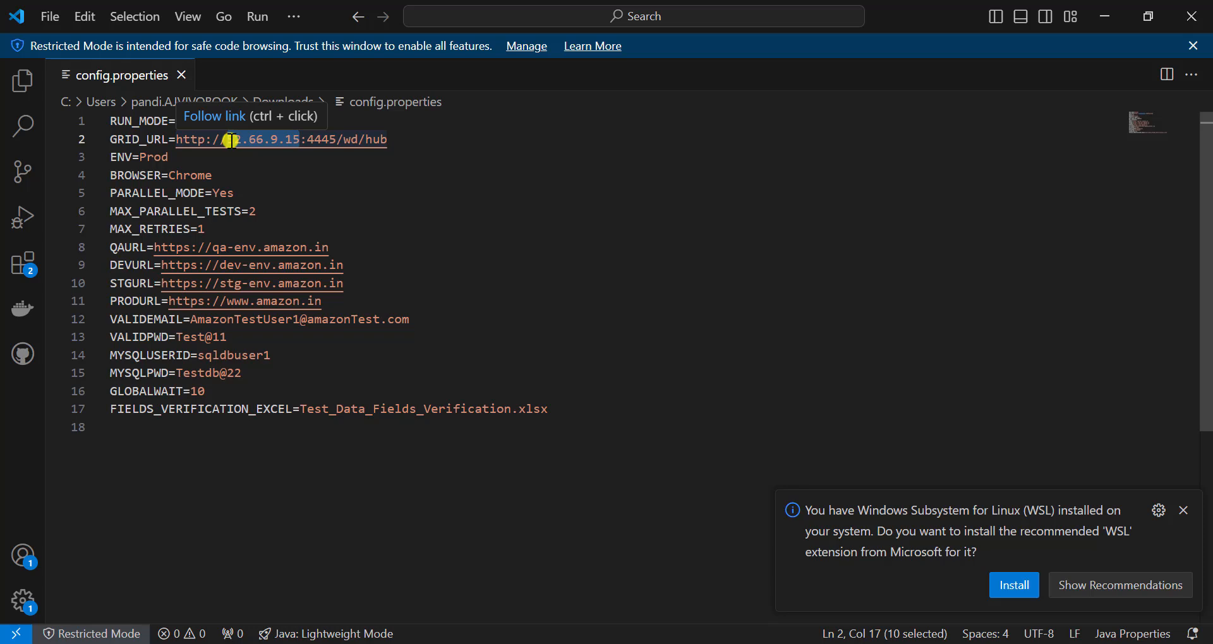
pyautogui.click(263, 140)
pyautogui.moveTo(299, 140); pyautogui.dragTo(230, 142)
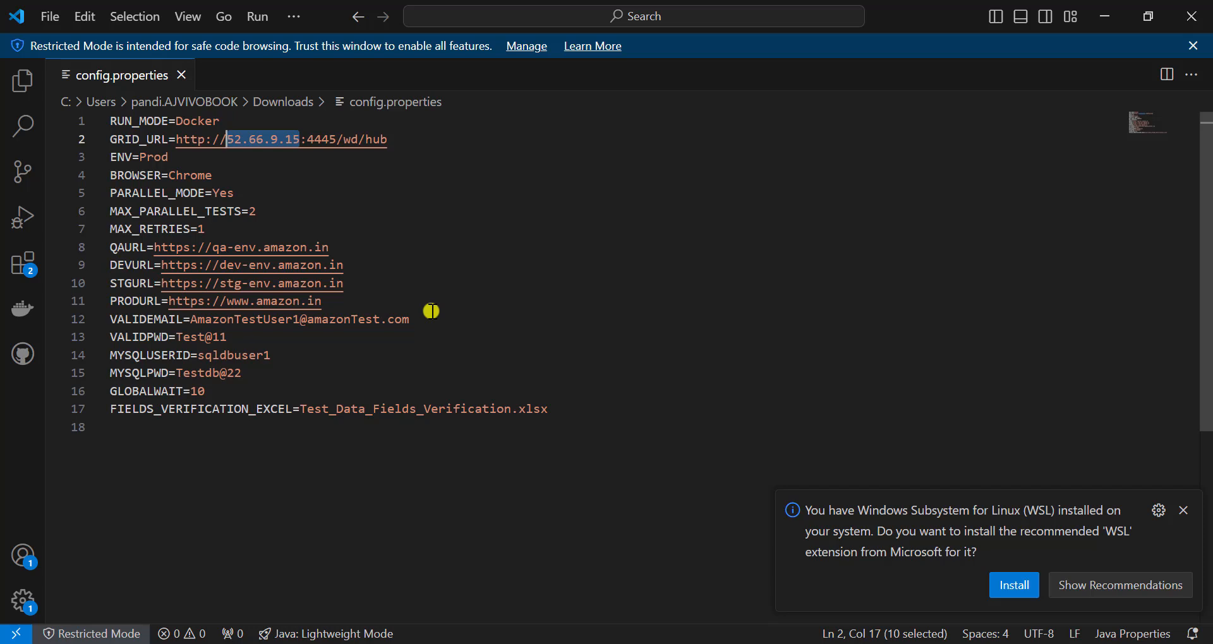
pyautogui.press('Right')
pyautogui.press('Right')
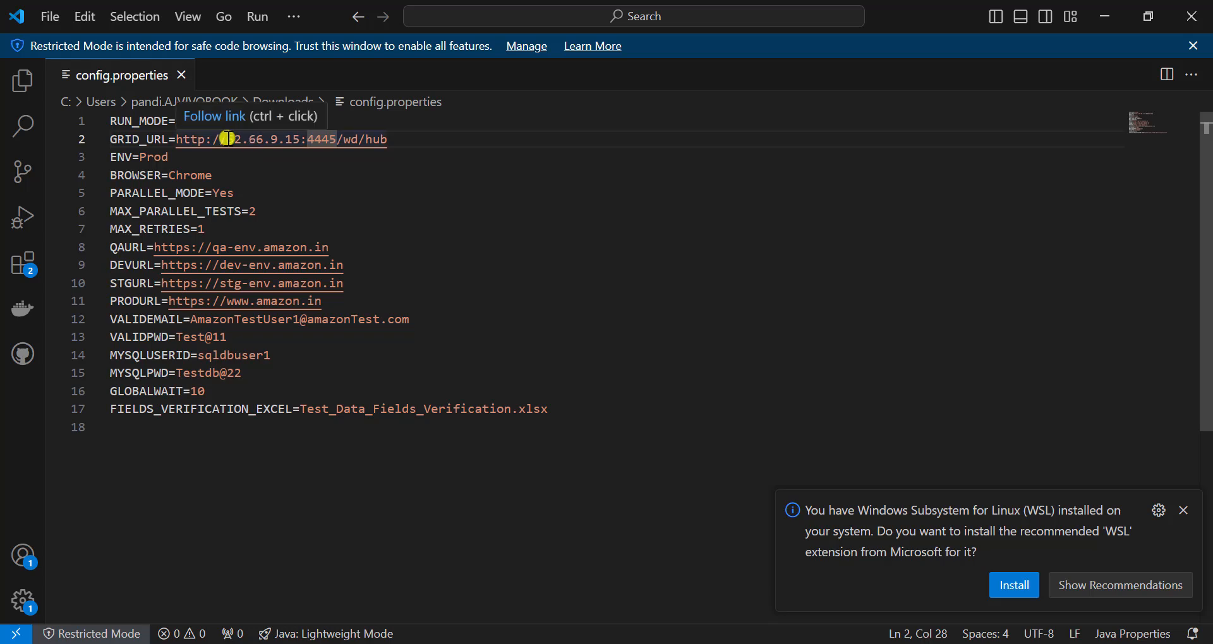
pyautogui.moveTo(228, 139); pyautogui.dragTo(319, 138)
# - Switch to Runautomation.sh in Notepad++ and review the commented-out GRID_URL replacement, mvn clean test and docker-compose down lines
pyautogui.hotkey('alt', 'Tab')
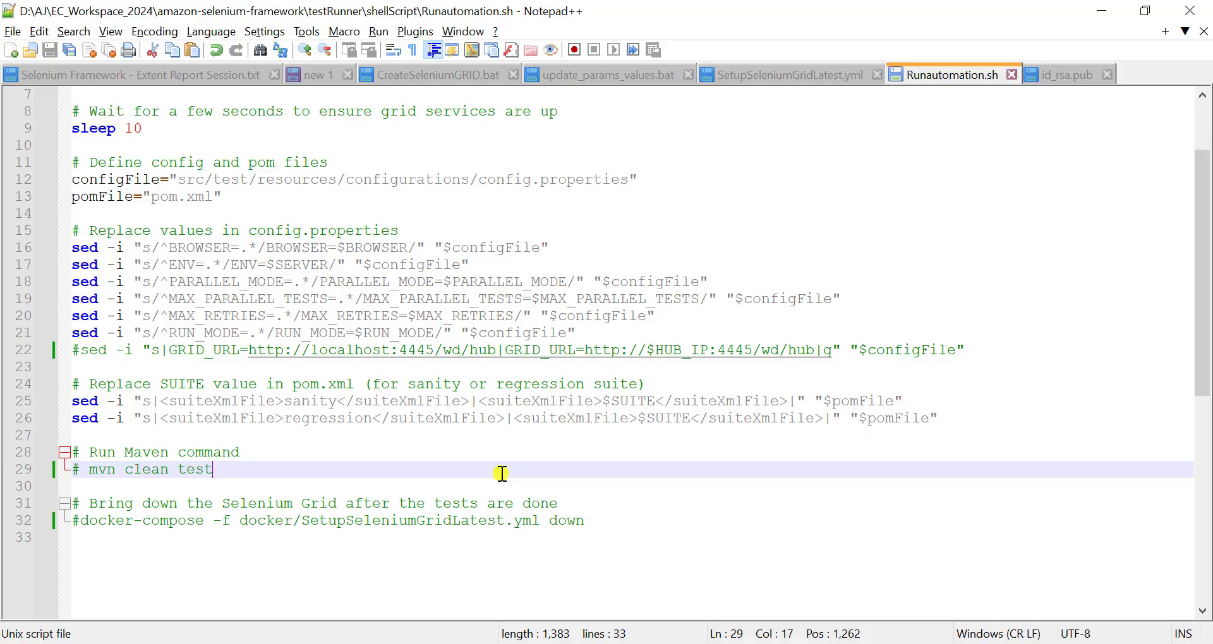
pyautogui.doubleClick(111, 350)
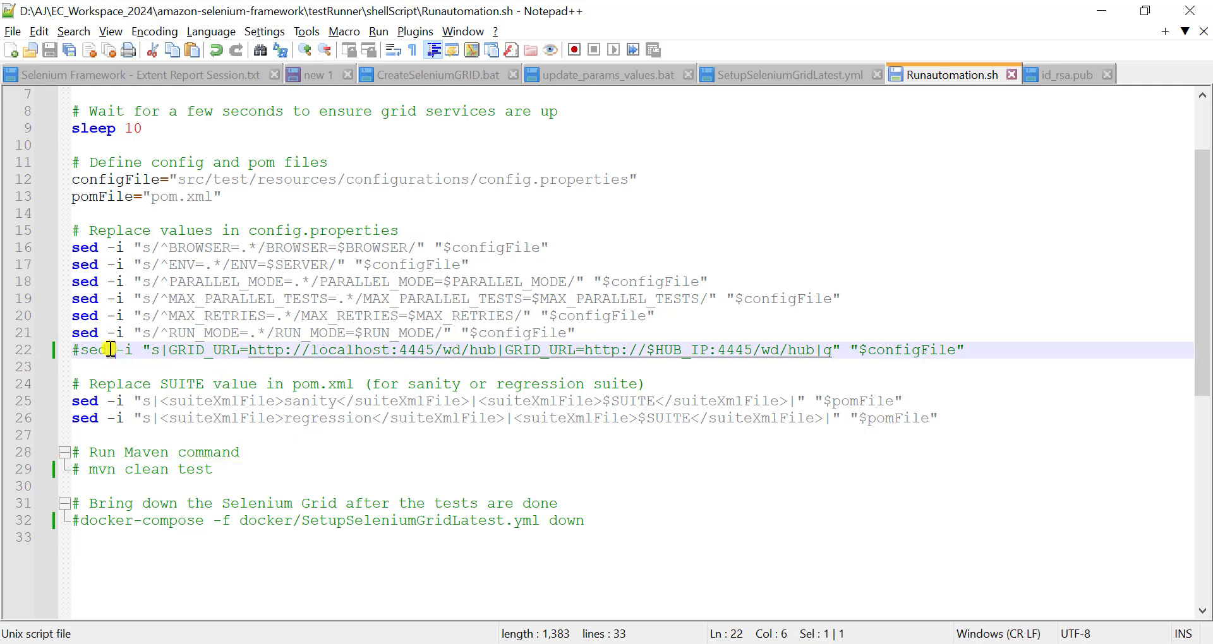
pyautogui.click(81, 350)
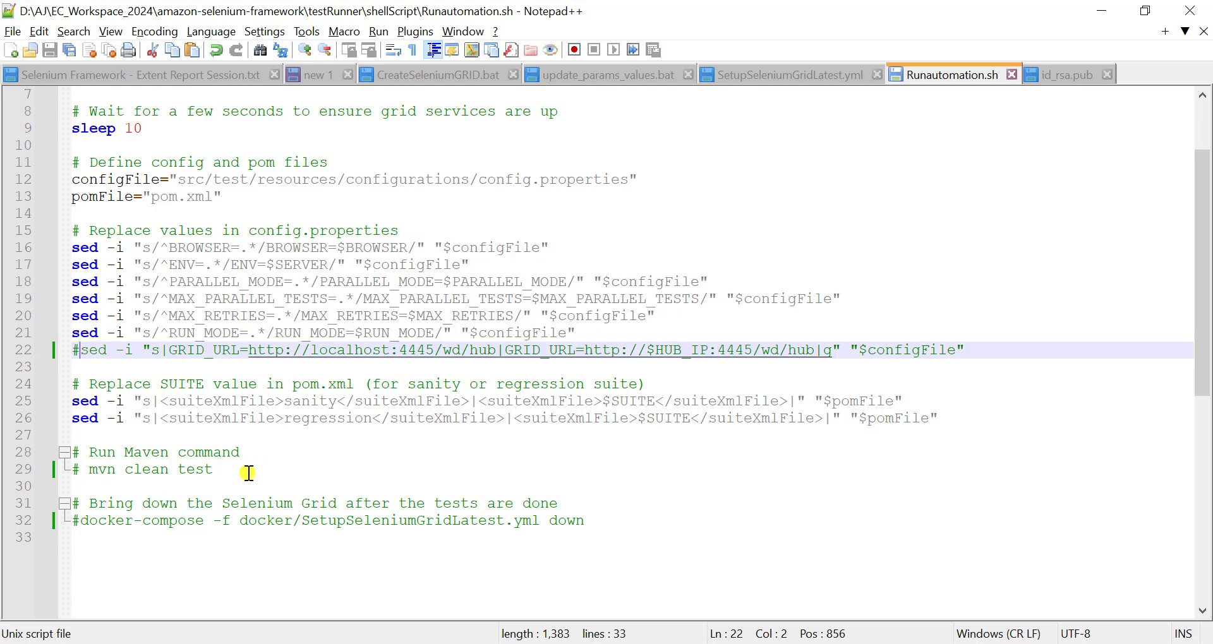
pyautogui.doubleClick(626, 528)
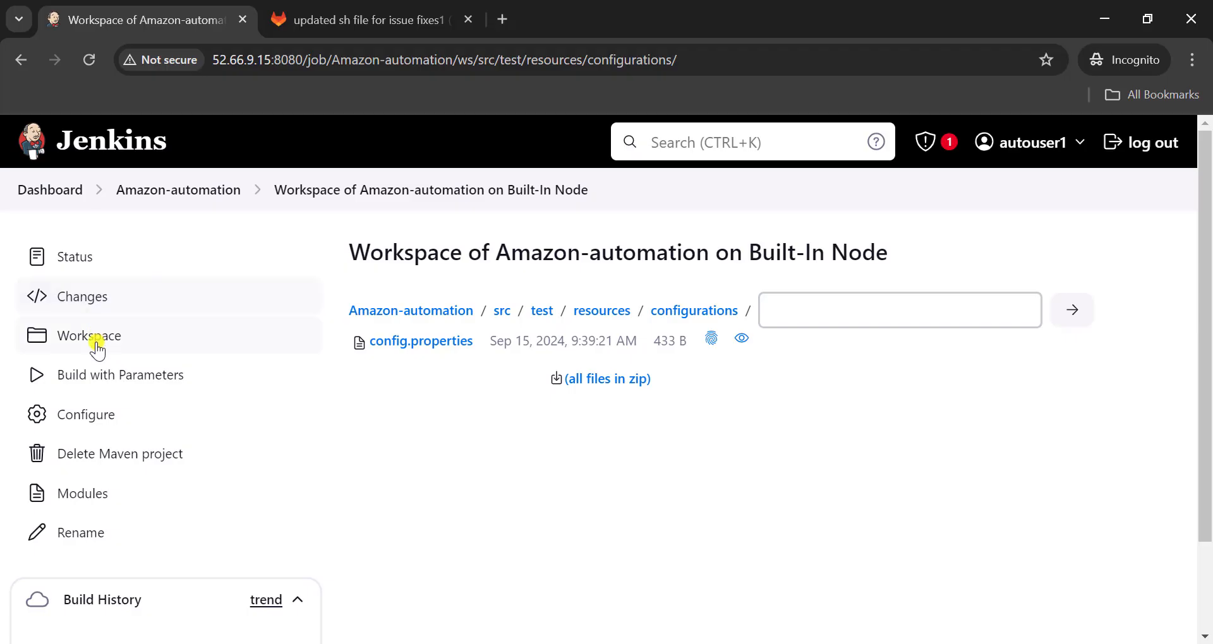
# - Check the Execute shell commands in the Amazon-automation job's Pre Steps against the opening lines of Runautomation.sh in Notepad++
pyautogui.click(98, 414)
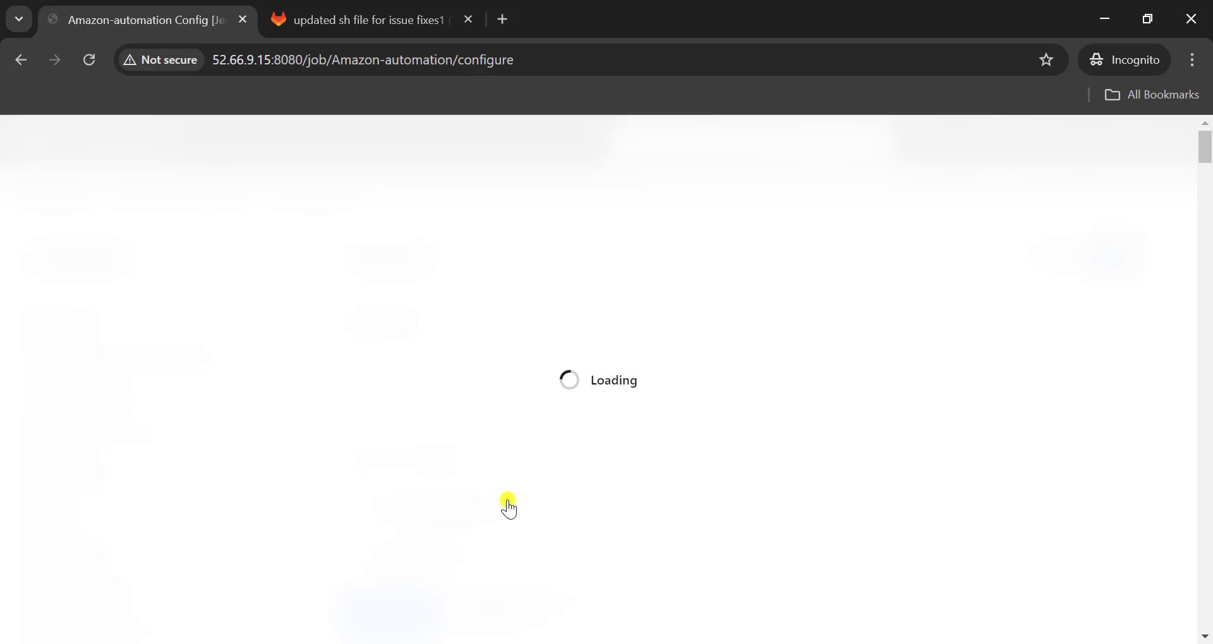
pyautogui.scroll(-5, 505, 503)
pyautogui.click(92, 436)
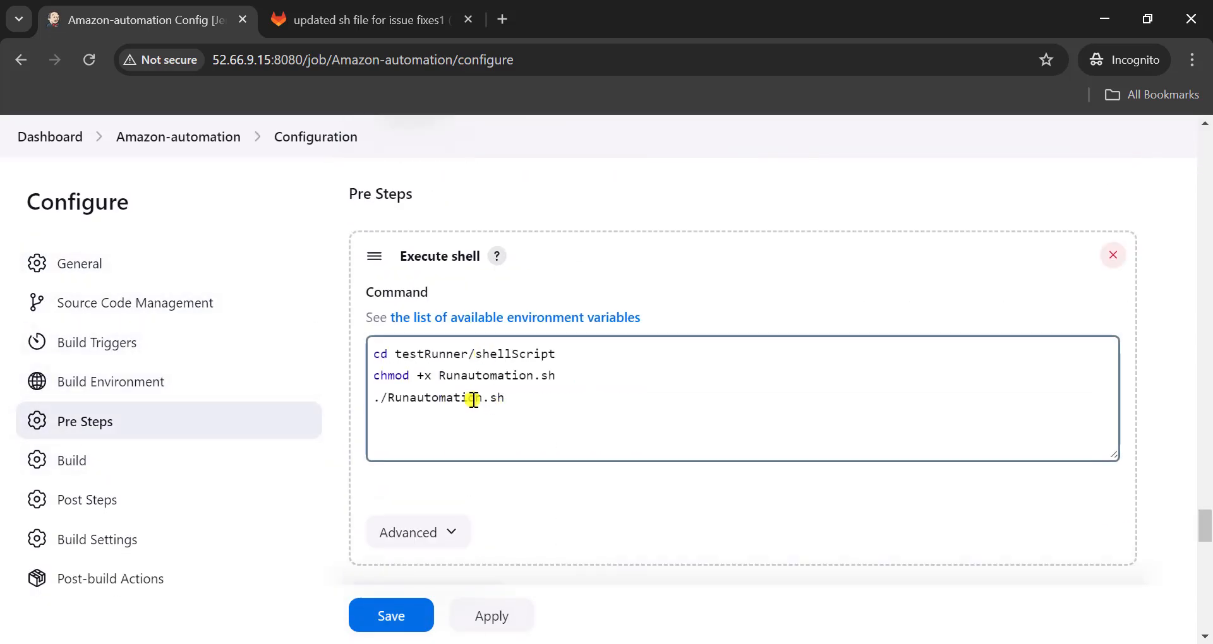
pyautogui.click(619, 643)
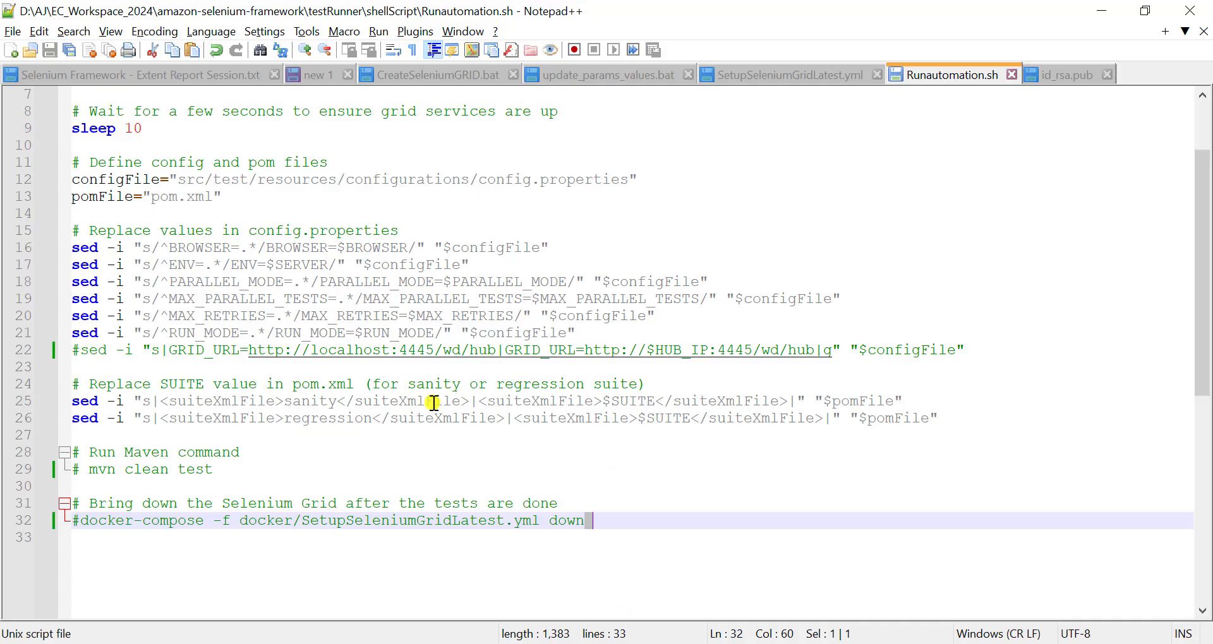
pyautogui.scroll(3, 328, 368)
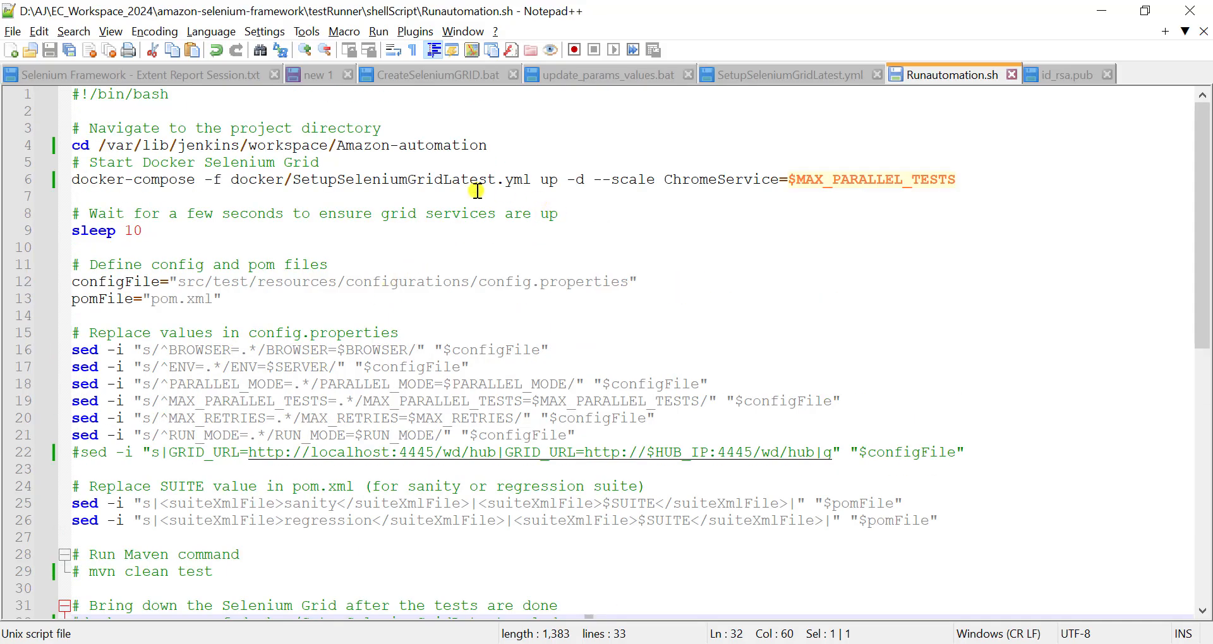
# - Check the commented-out mvn clean test line in Runautomation.sh against the Build goals in the Amazon-automation job configuration
pyautogui.scroll(-2, 380, 325)
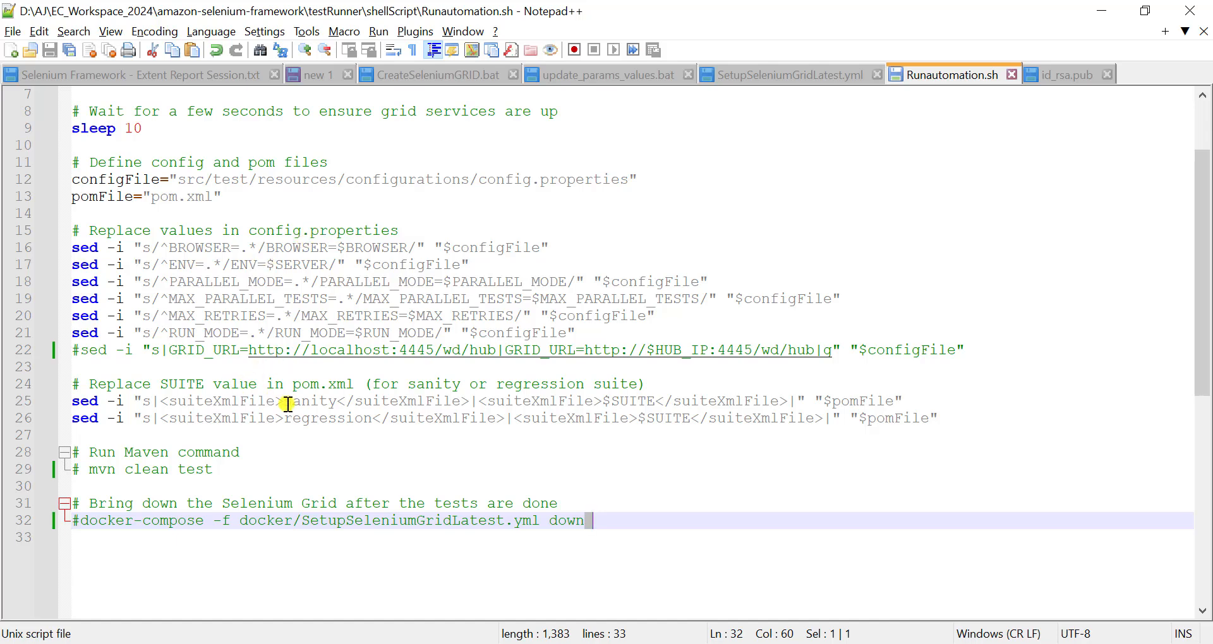
pyautogui.hotkey('alt', 'Tab')
pyautogui.scroll(-4, 479, 412)
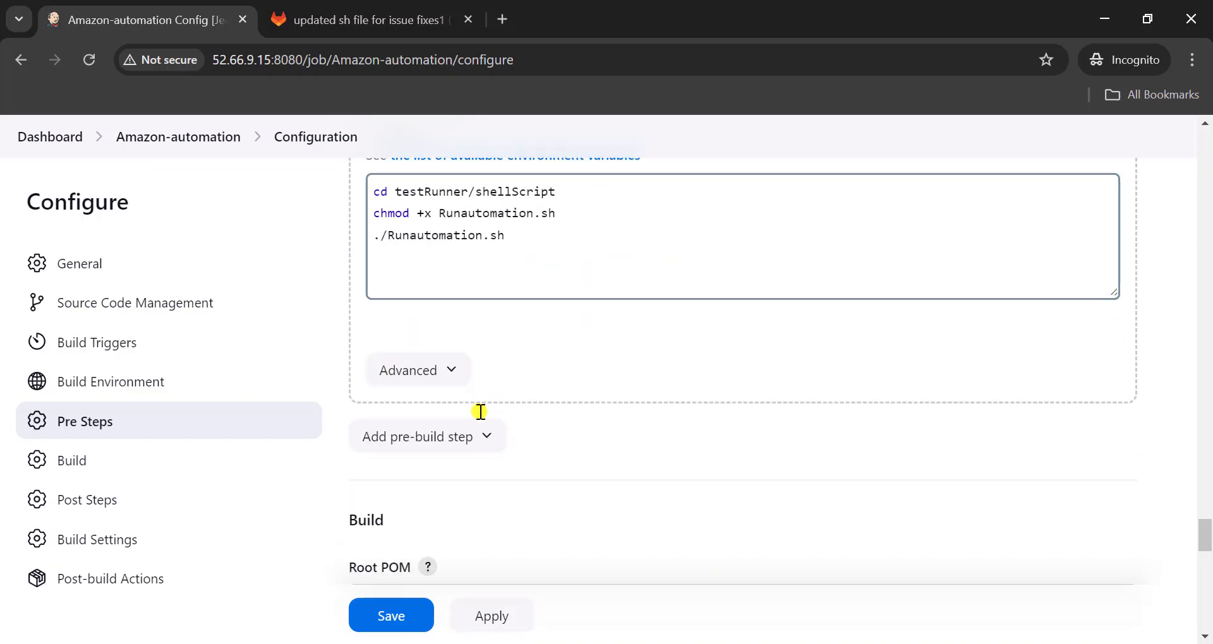
pyautogui.scroll(-1, 406, 444)
pyautogui.click(396, 481)
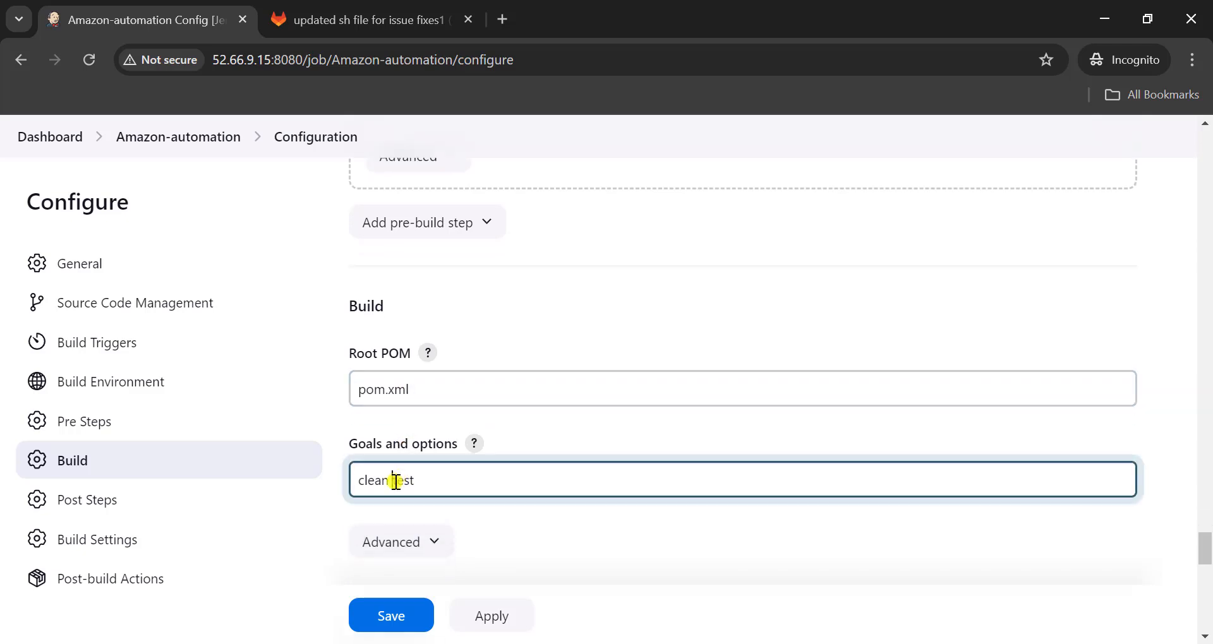
pyautogui.scroll(-5, 422, 481)
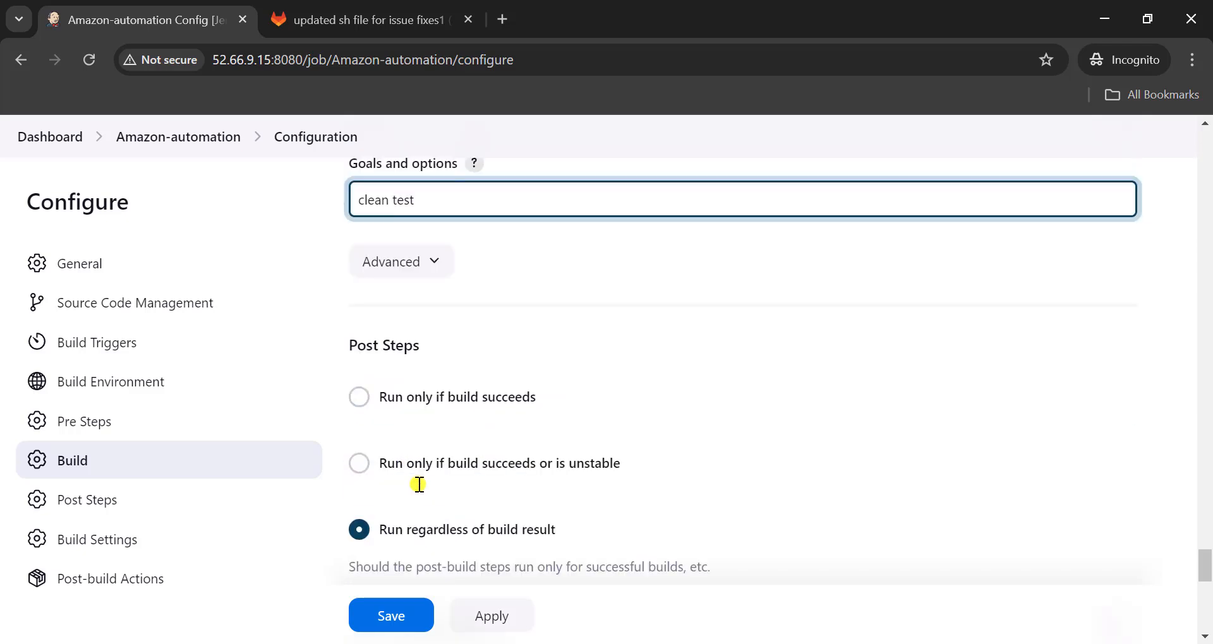
pyautogui.scroll(2, 420, 484)
pyautogui.scroll(-2, 419, 483)
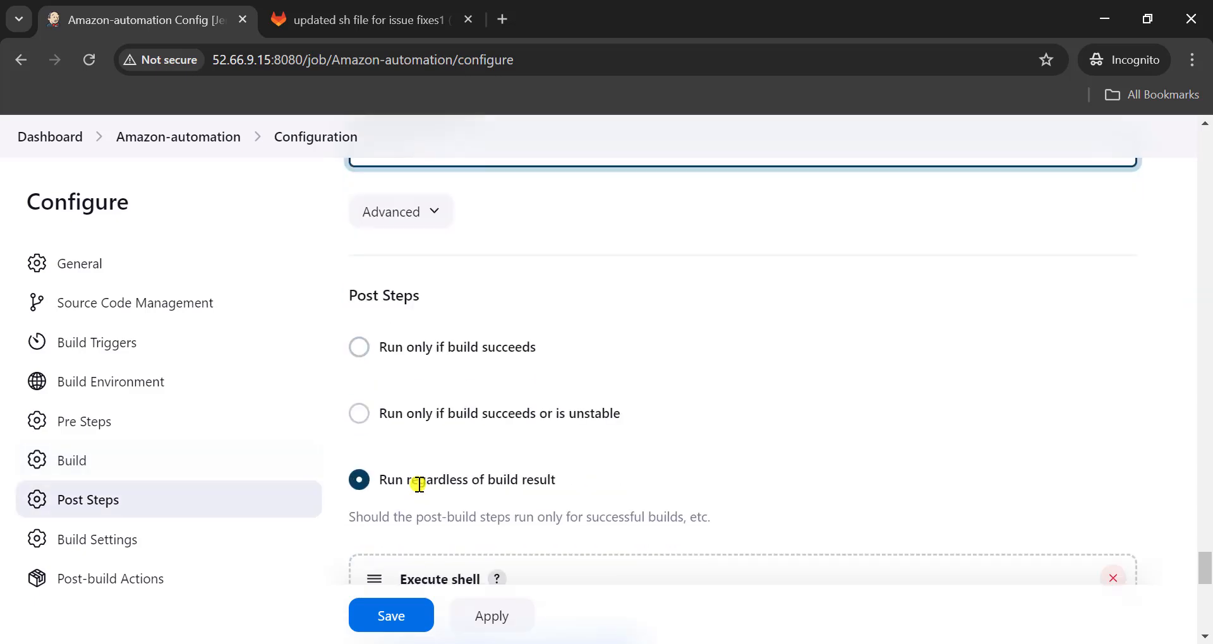
# - Review the Post Steps run condition and the docker-compose down command in its Execute shell step
pyautogui.scroll(-2, 474, 382)
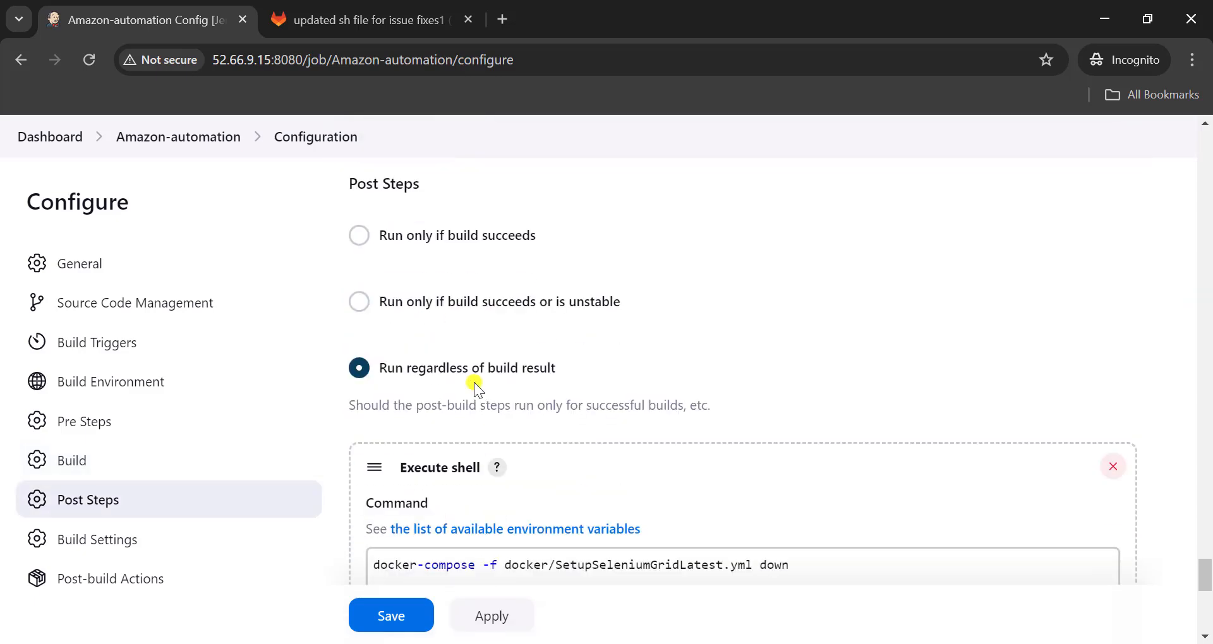
pyautogui.scroll(-1, 479, 432)
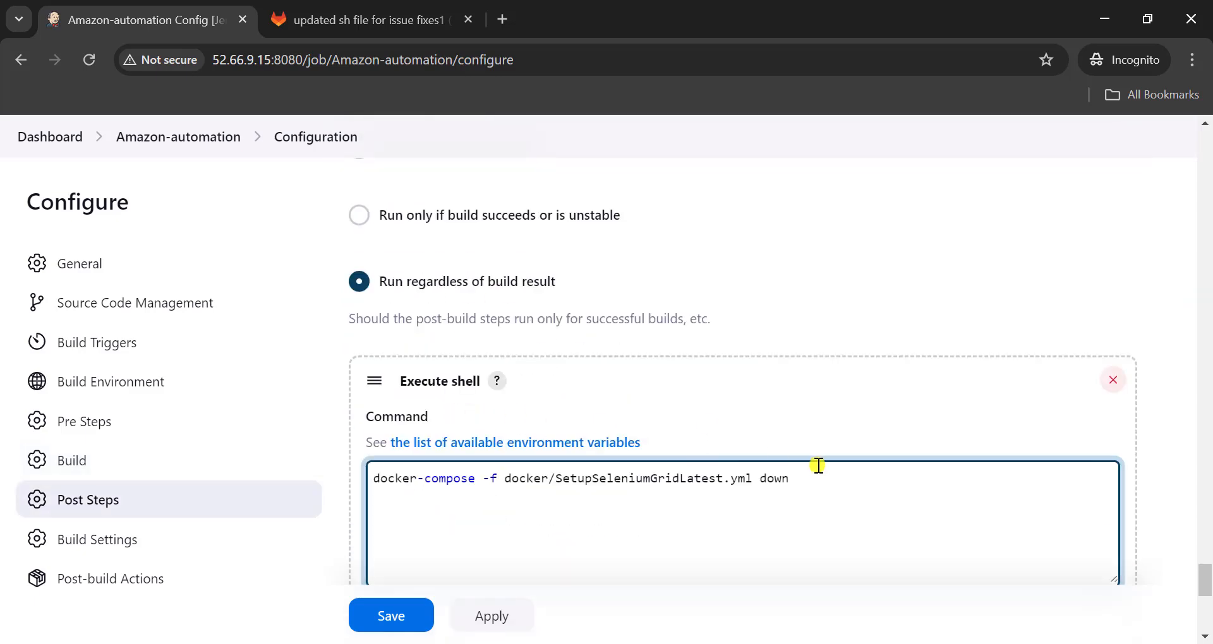
pyautogui.click(798, 480)
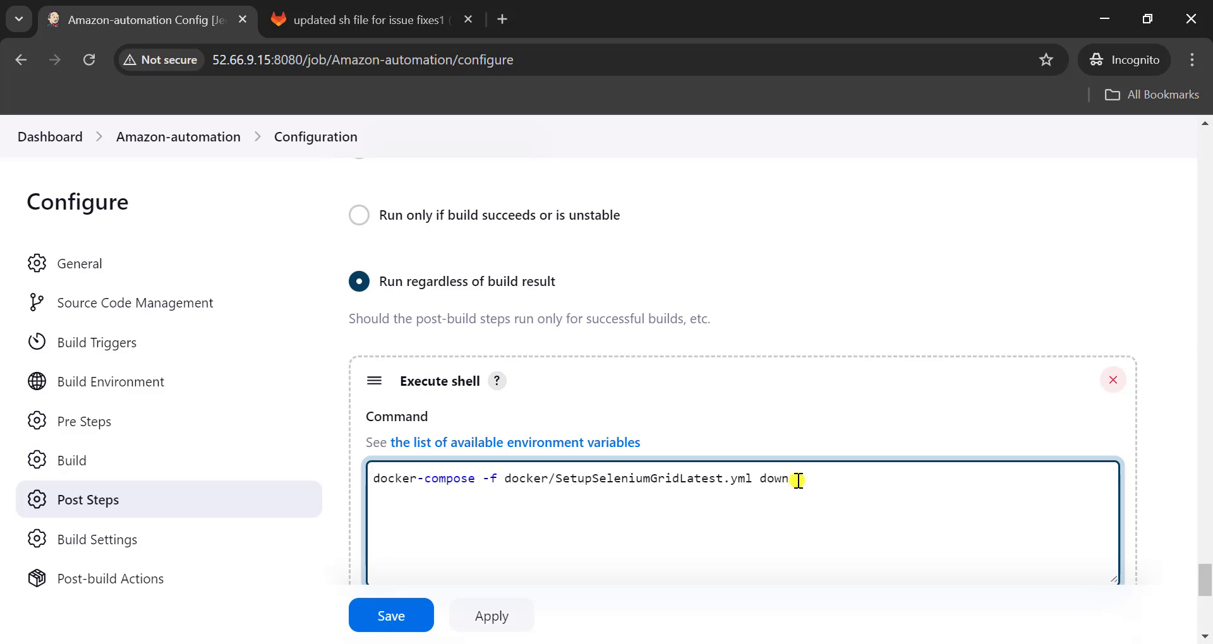
pyautogui.moveTo(797, 481); pyautogui.dragTo(371, 478)
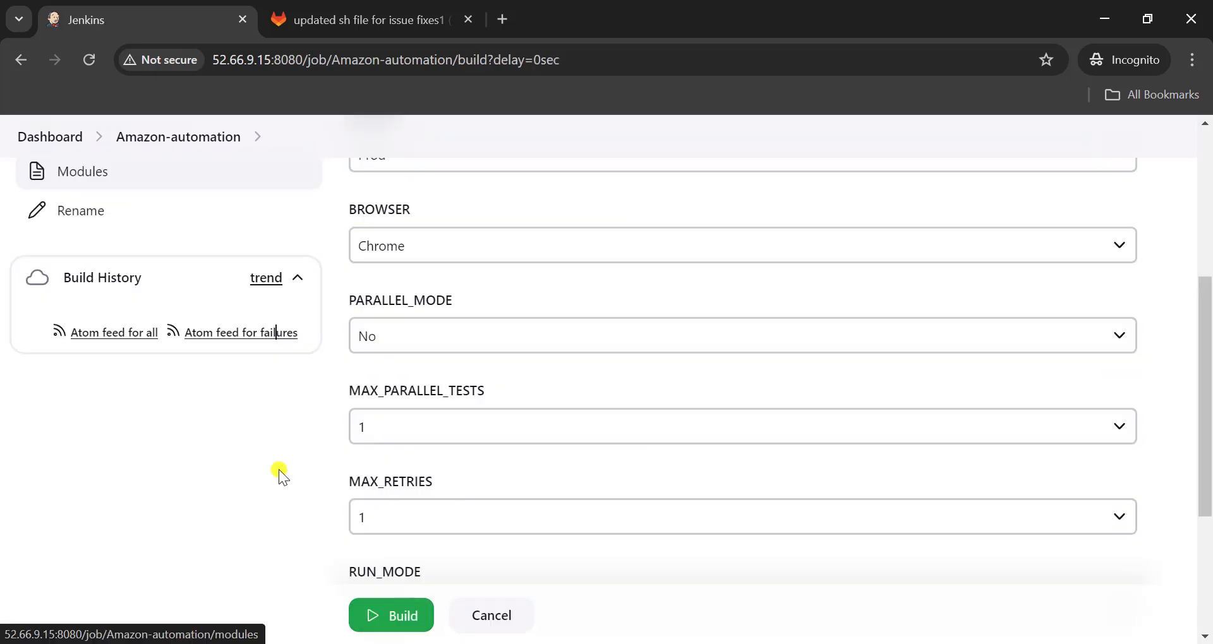
# - Start a parameterized build of Amazon-automation with PARALLEL_MODE set to Yes and MAX_PARALLEL_TESTS set to 2
pyautogui.click(460, 337)
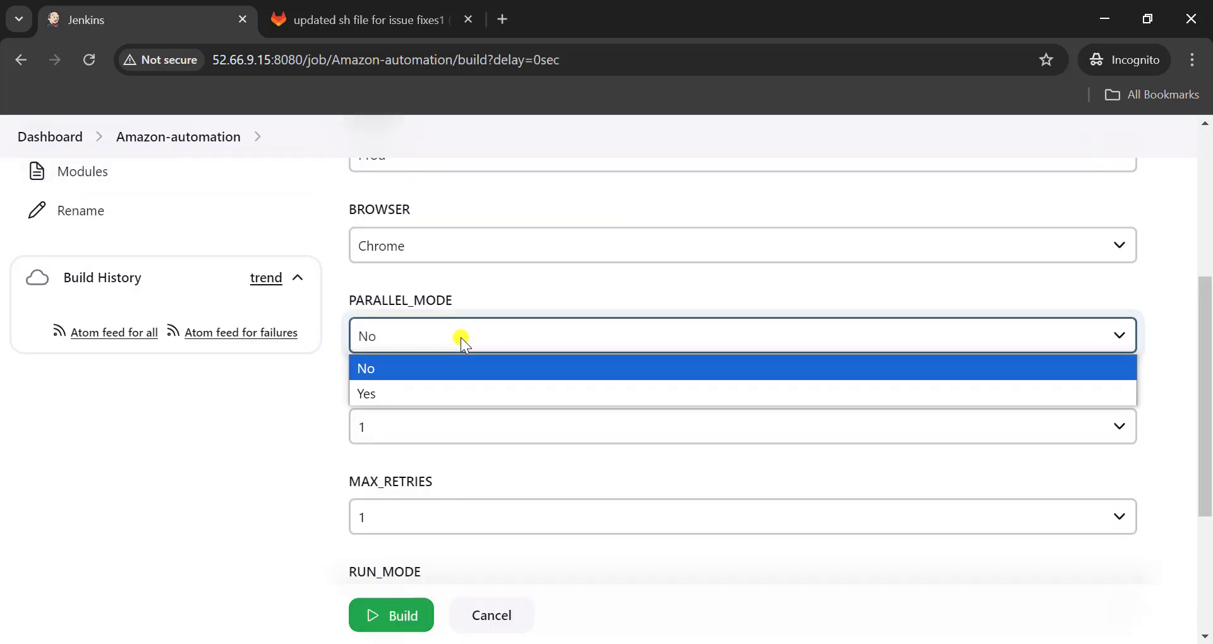
pyautogui.click(403, 383)
pyautogui.click(396, 426)
pyautogui.click(374, 475)
pyautogui.scroll(-3, 374, 475)
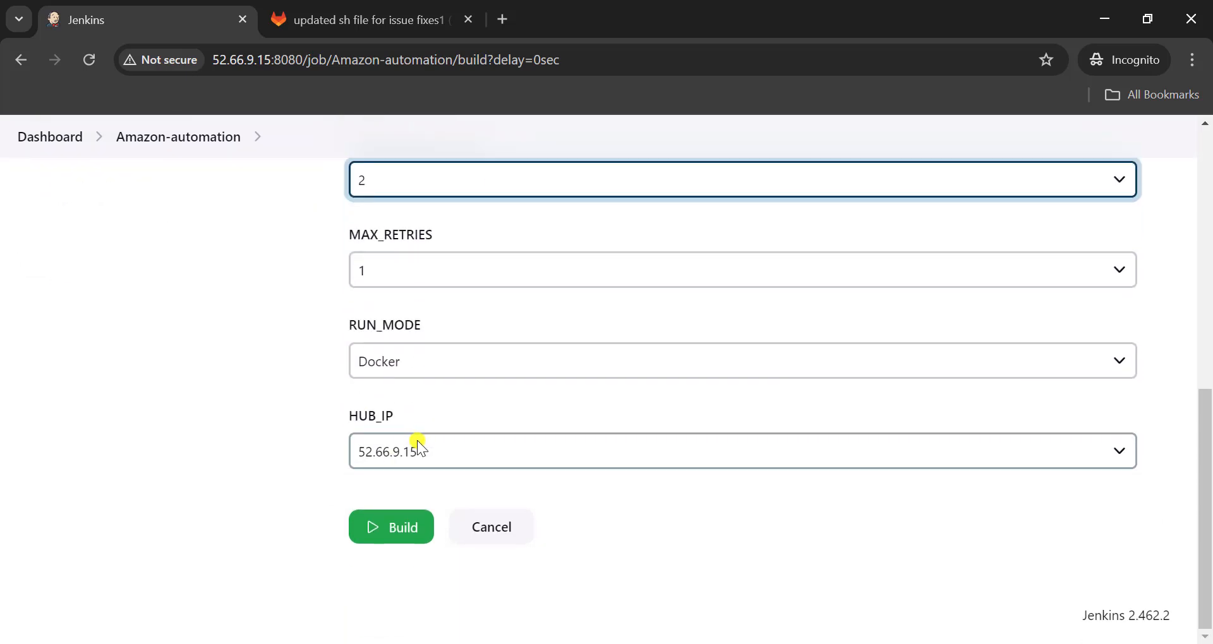
pyautogui.click(396, 533)
# - Open the console output of the running Amazon-automation build and examine the log lines about opening and closing Chrome
pyautogui.scroll(-5, 211, 309)
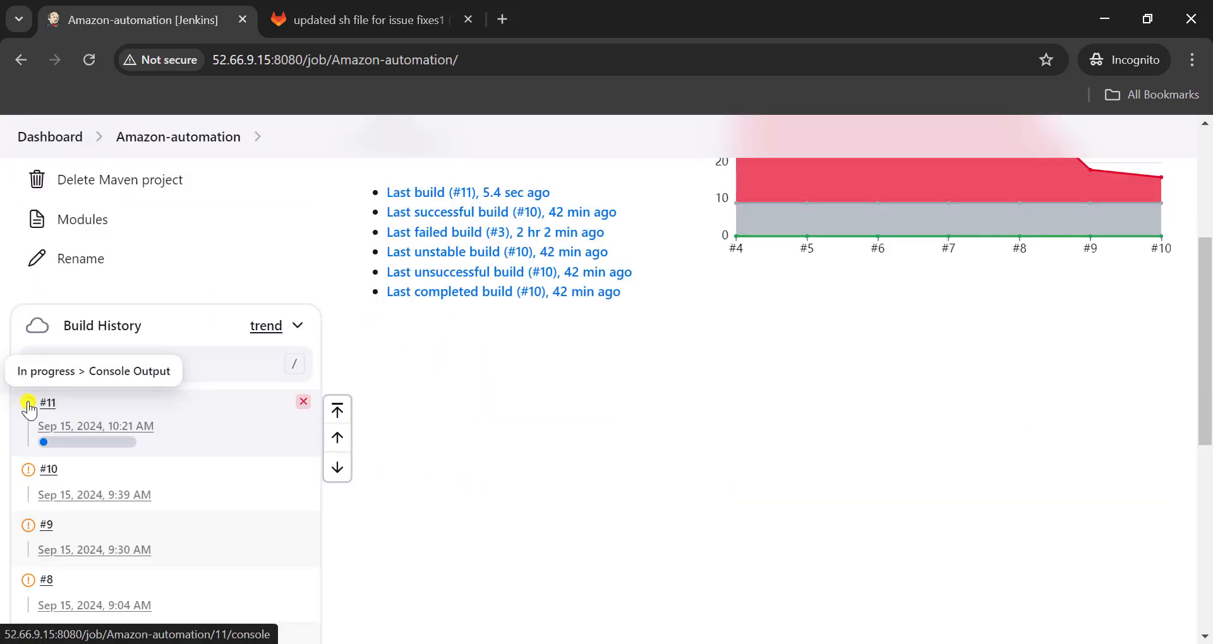
pyautogui.click(28, 401)
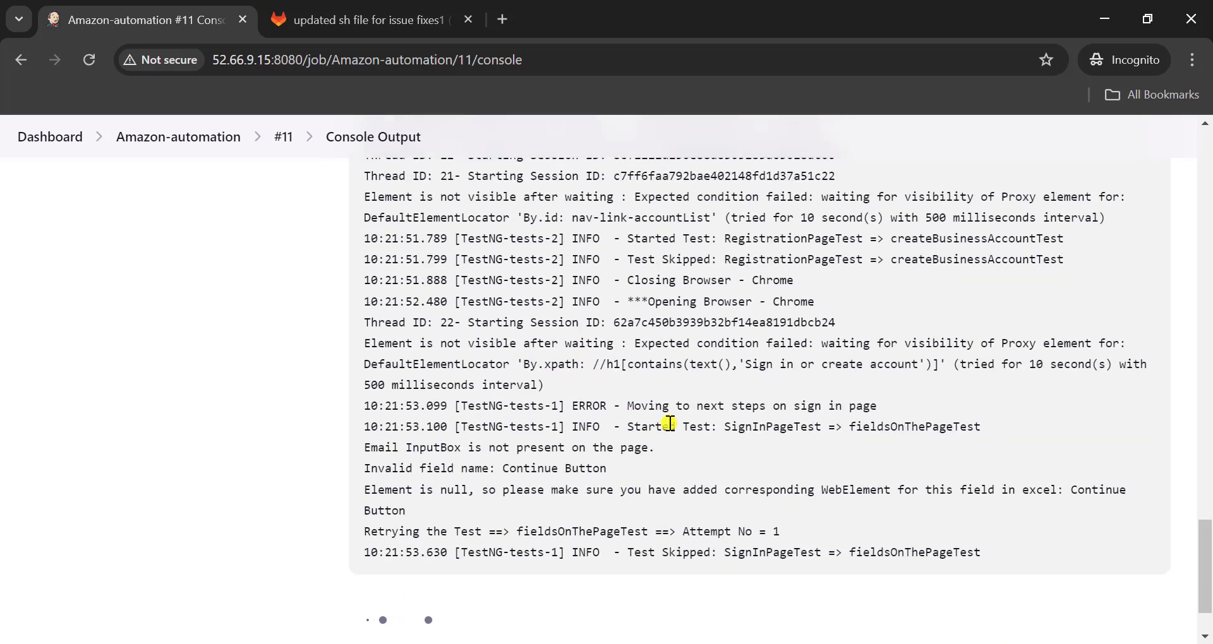
pyautogui.moveTo(634, 379); pyautogui.dragTo(760, 396)
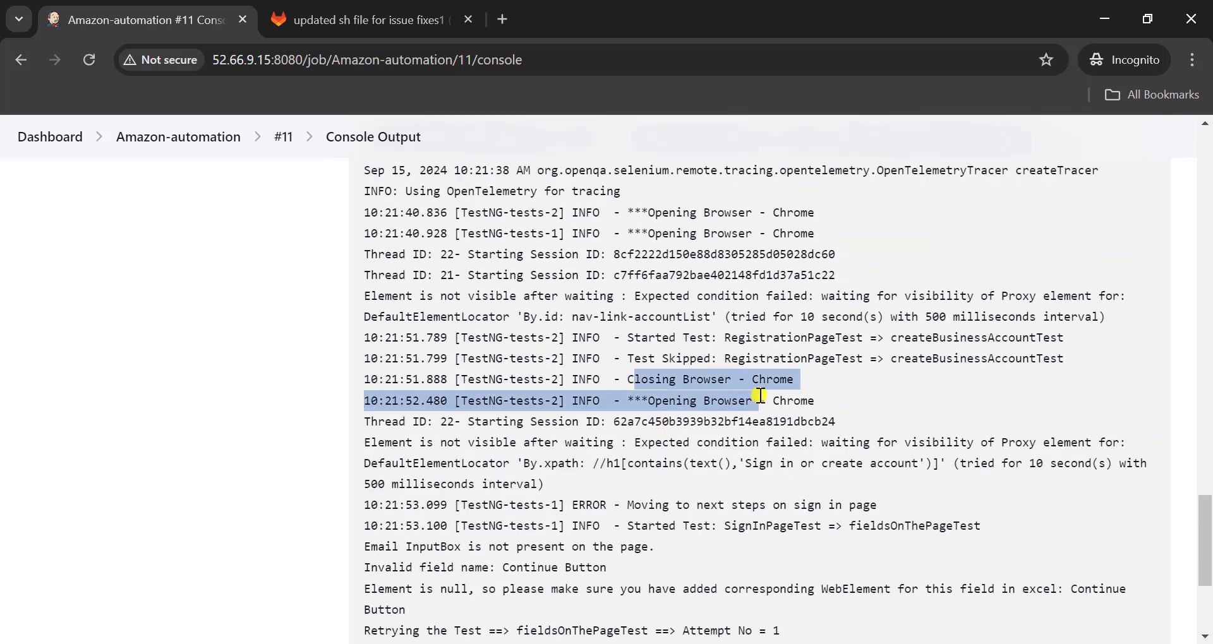
pyautogui.click(447, 216)
pyautogui.moveTo(272, 59); pyautogui.dragTo(199, 54)
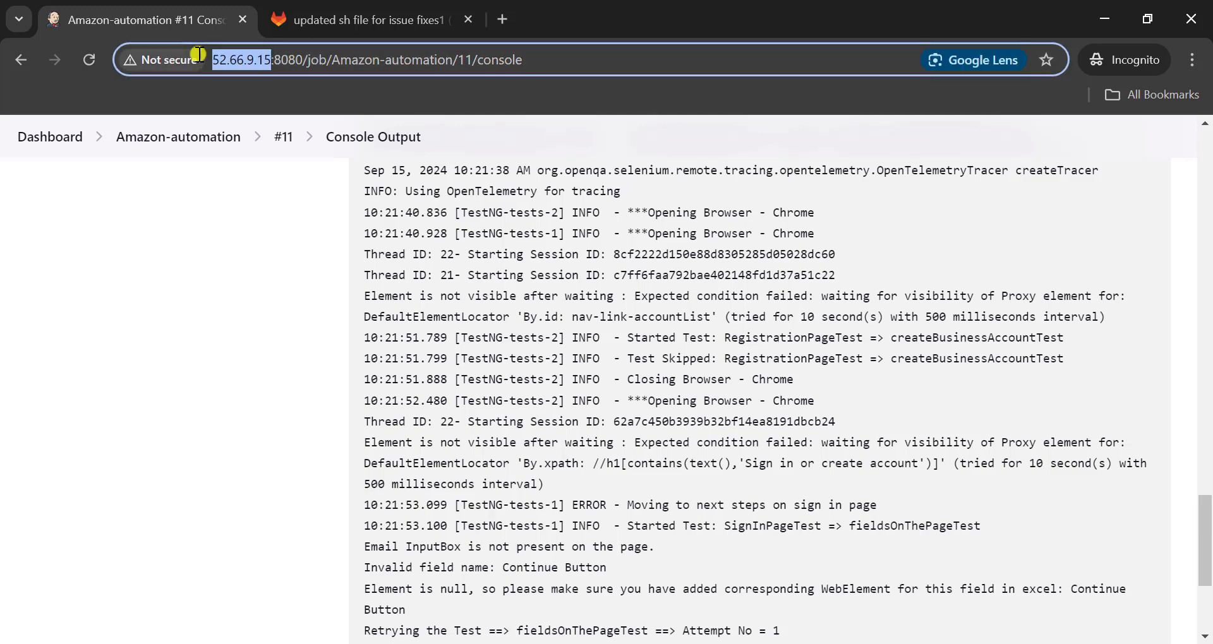
pyautogui.hotkey('ctrl', 'c')
pyautogui.click(510, 16)
pyautogui.hotkey('ctrl', 'v')
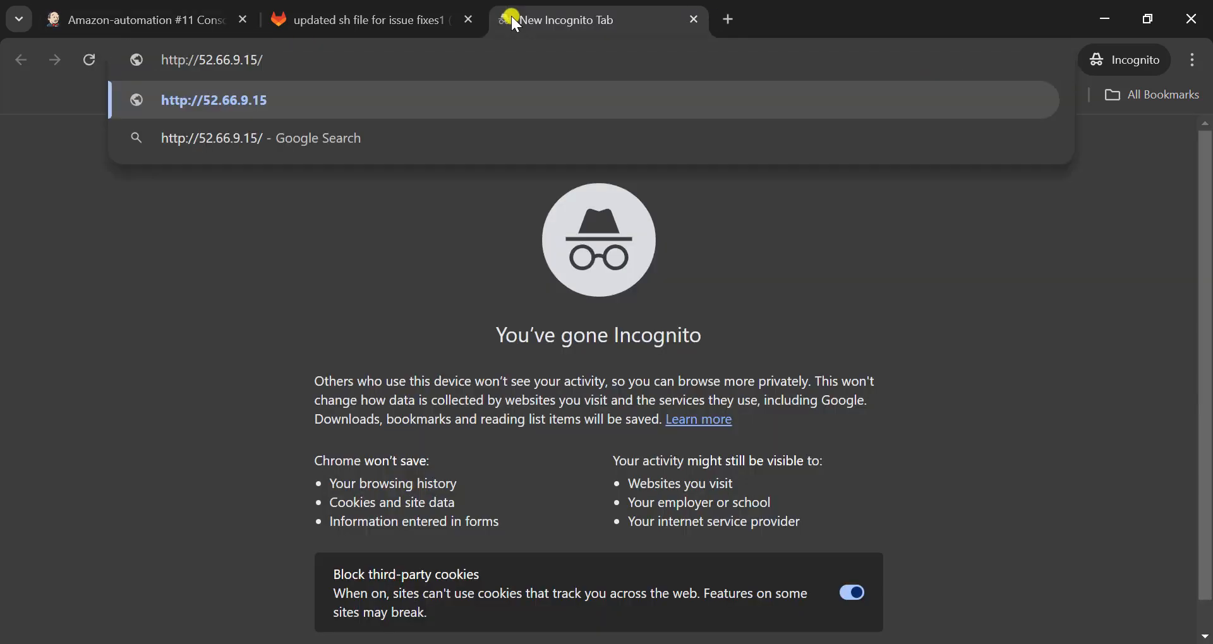
pyautogui.press('BackSpace')
pyautogui.write(':4445')
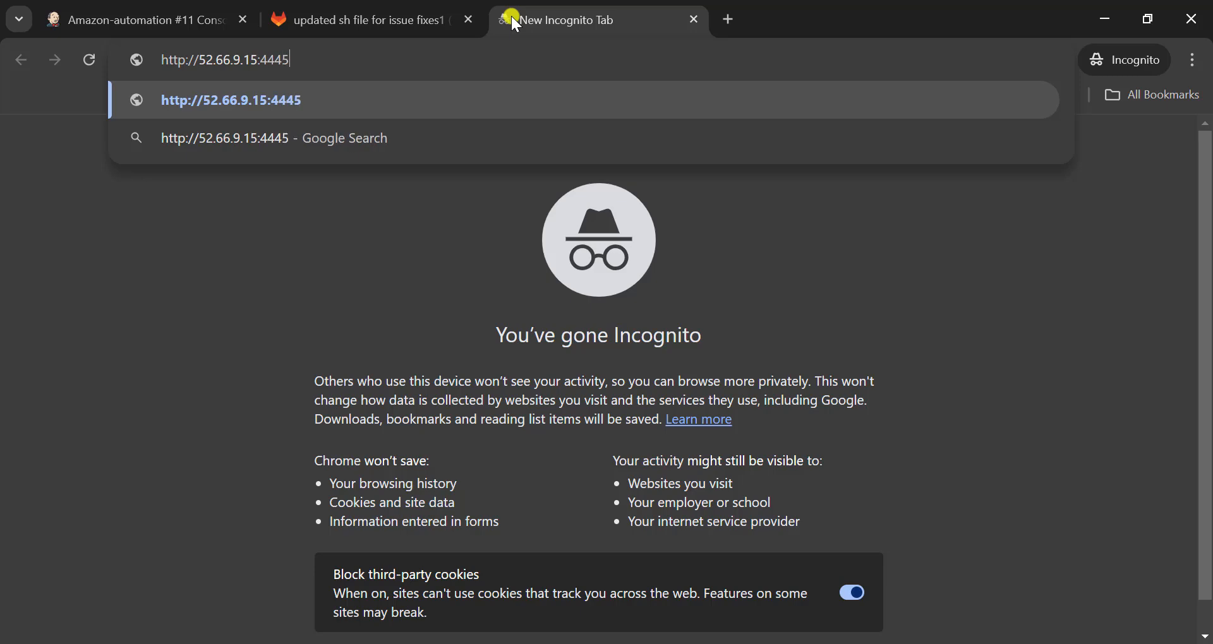
pyautogui.press('Return')
pyautogui.scroll(-3, 431, 468)
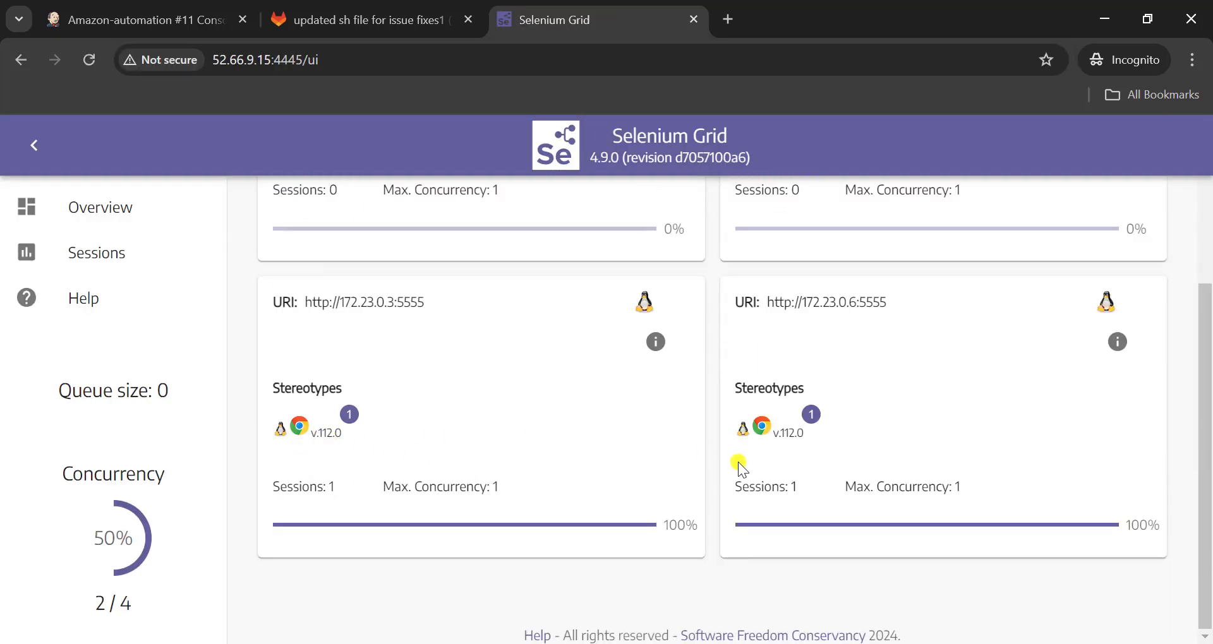
# - Open the grid's running sessions and watch the live view of the first session
pyautogui.moveTo(781, 429)
pyautogui.click(157, 260)
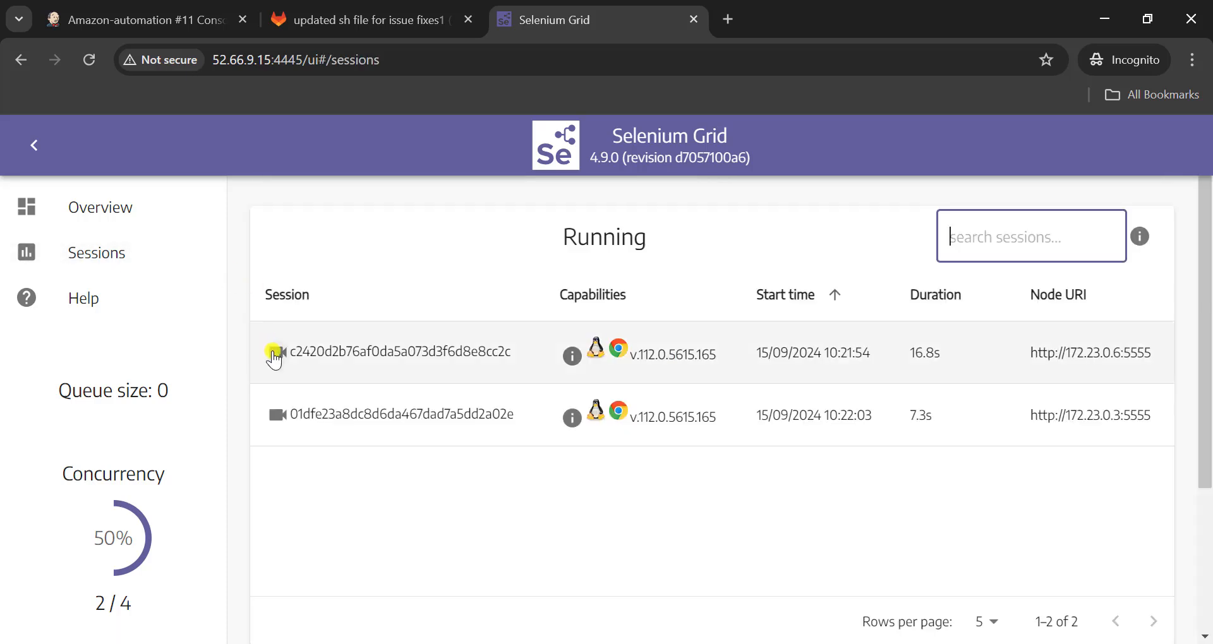
pyautogui.click(268, 350)
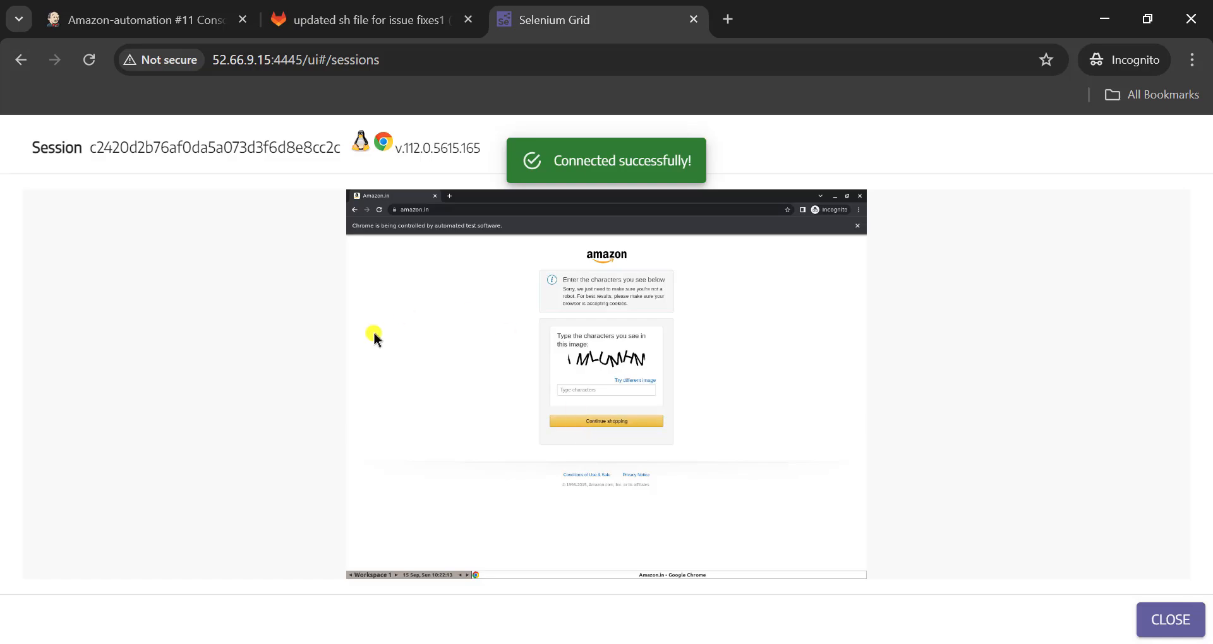
# - Switch to config.properties in Eclipse and set the GRID_URL host to 52.66.9.15, keeping port 4445 and the /wd/hub path
pyautogui.hotkey('alt', 'Tab')
pyautogui.click(353, 192)
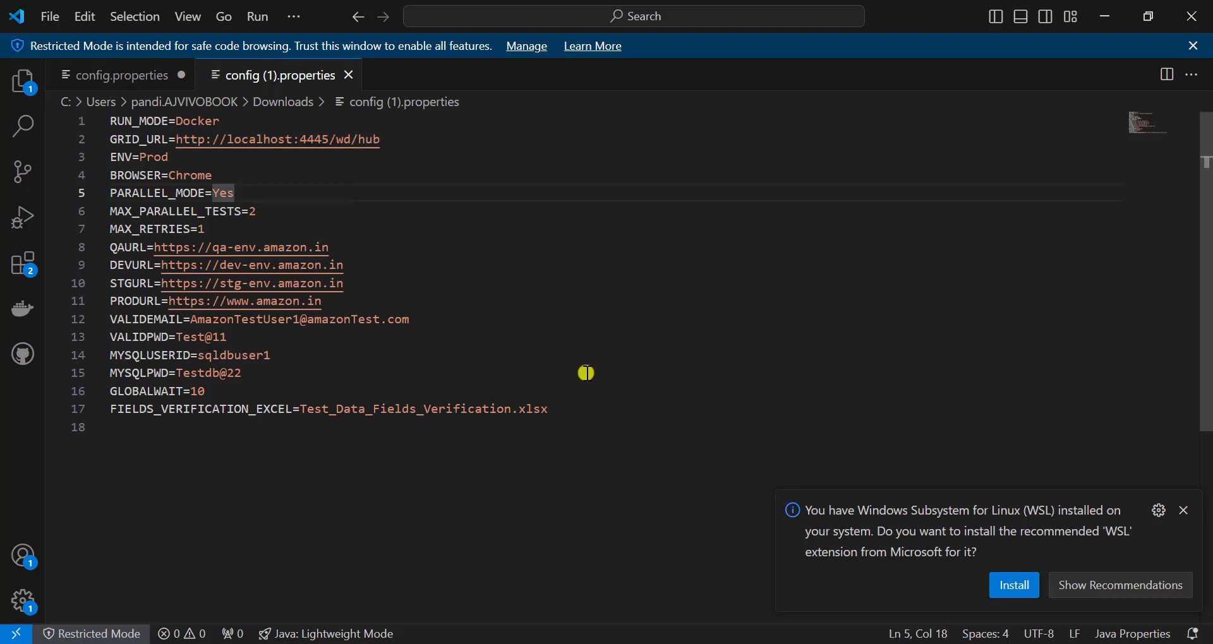
pyautogui.hotkey('alt', 'Tab')
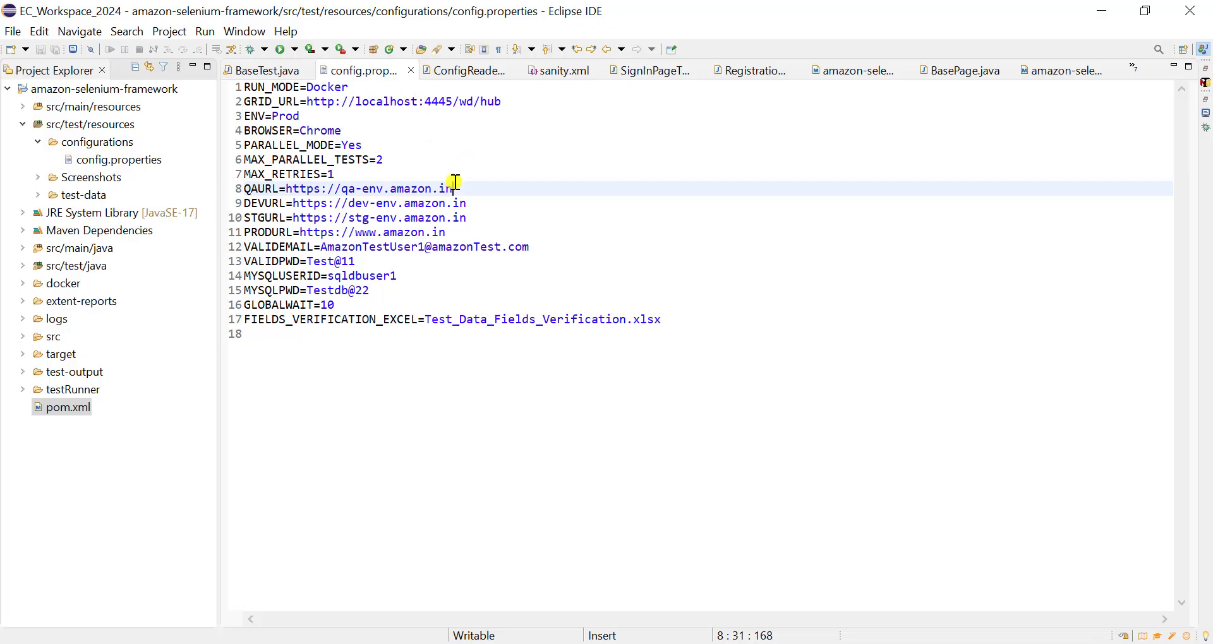
pyautogui.hotkey('ctrl', 'z')
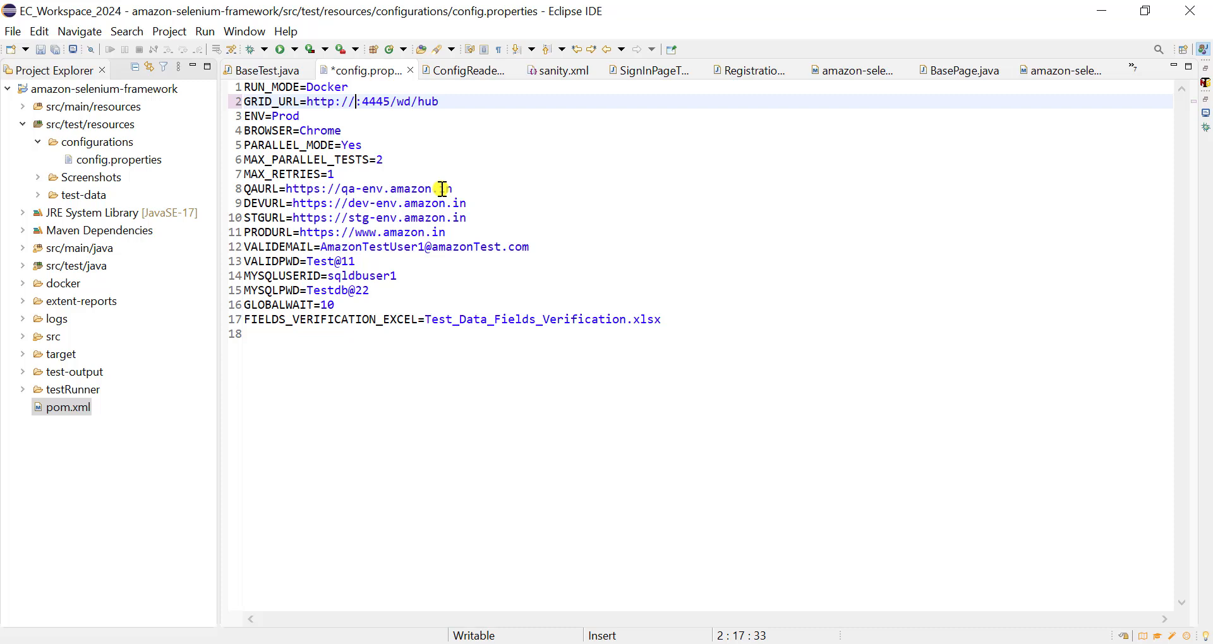
pyautogui.hotkey('ctrl', 'v')
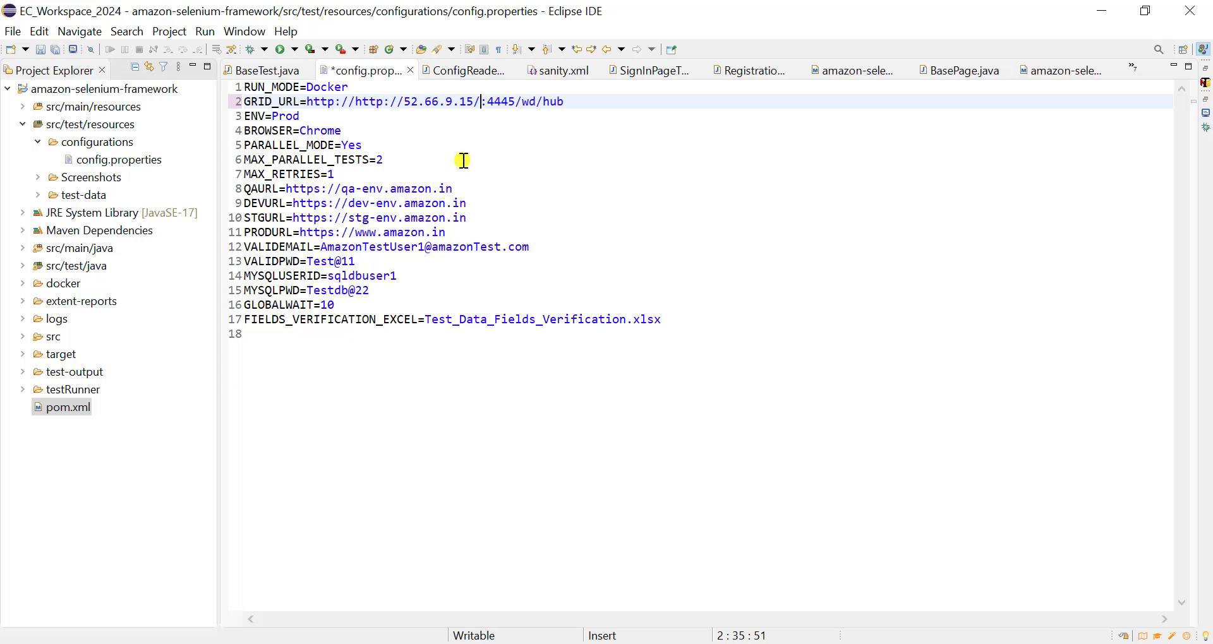
pyautogui.click(408, 103)
pyautogui.press('BackSpace')
pyautogui.press('BackSpace')
pyautogui.press('BackSpace')
pyautogui.press('BackSpace')
pyautogui.press('BackSpace')
pyautogui.press('BackSpace')
pyautogui.hotkey('ctrl', 'z')
pyautogui.hotkey('ctrl', 'z')
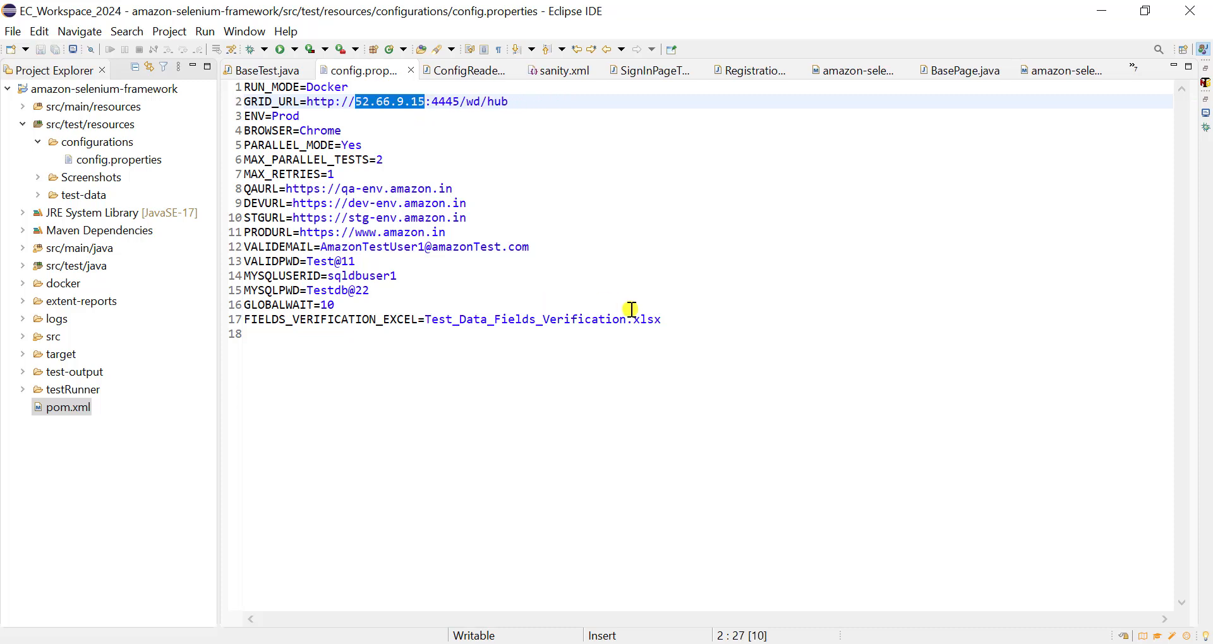
# - Switch to the EC2 SSH session in PowerShell, change into /var/ and its lib folder, and list the contents of each
pyautogui.click(736, 643)
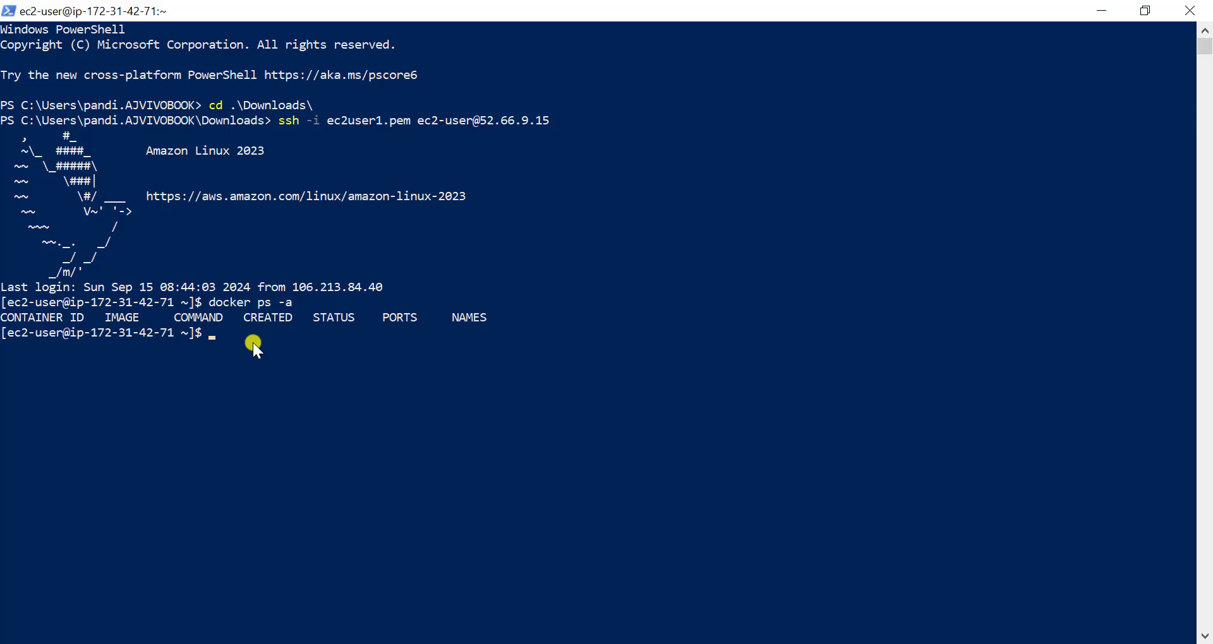
pyautogui.write('cd /var/')
pyautogui.press('Return')
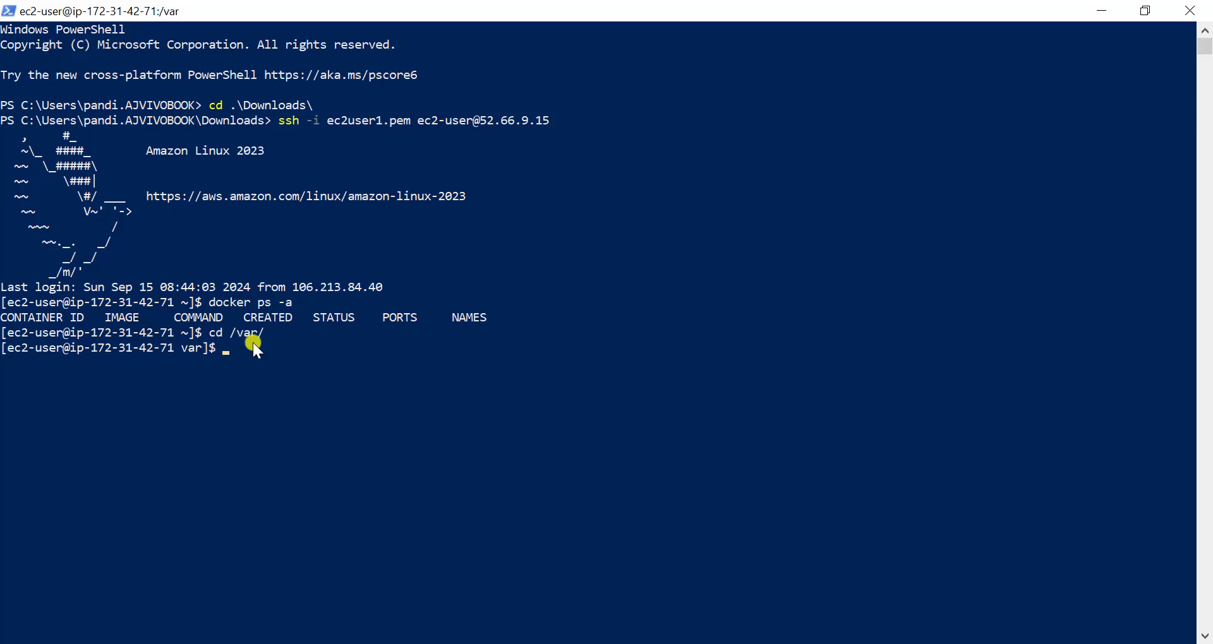
pyautogui.press('Return')
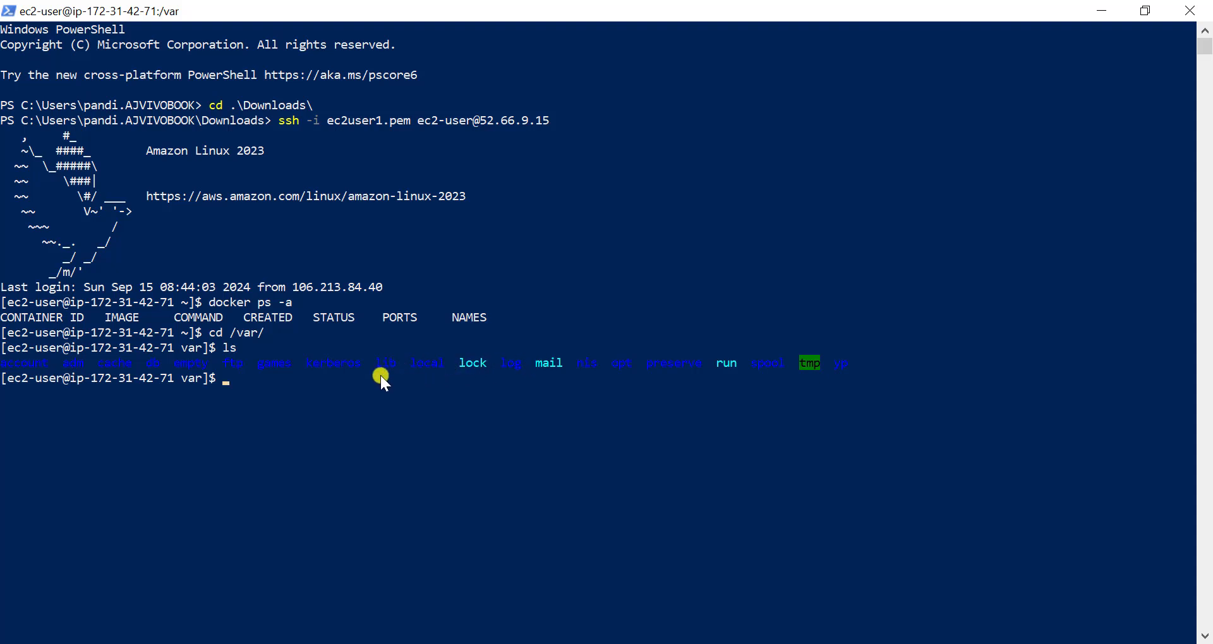
pyautogui.write('cd lib')
pyautogui.press('Return')
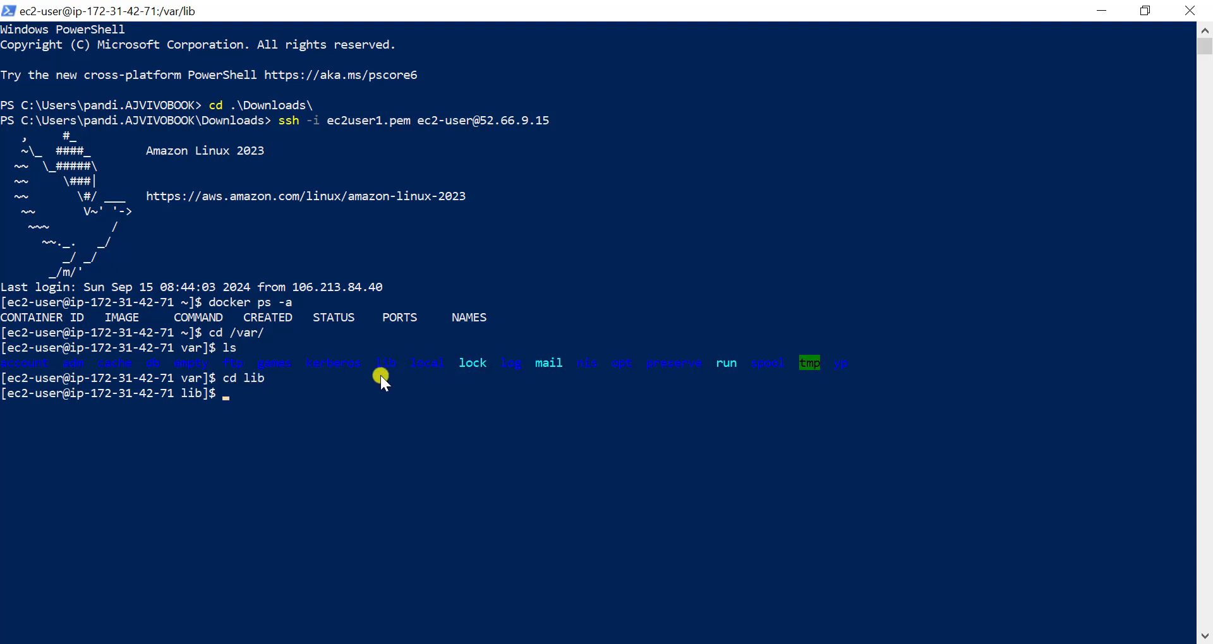
pyautogui.write('ls')
pyautogui.press('Return')
# - Change into jenkins/ and its workspace/ folder, listing the contents of each with ls
pyautogui.write('cd jenkins/')
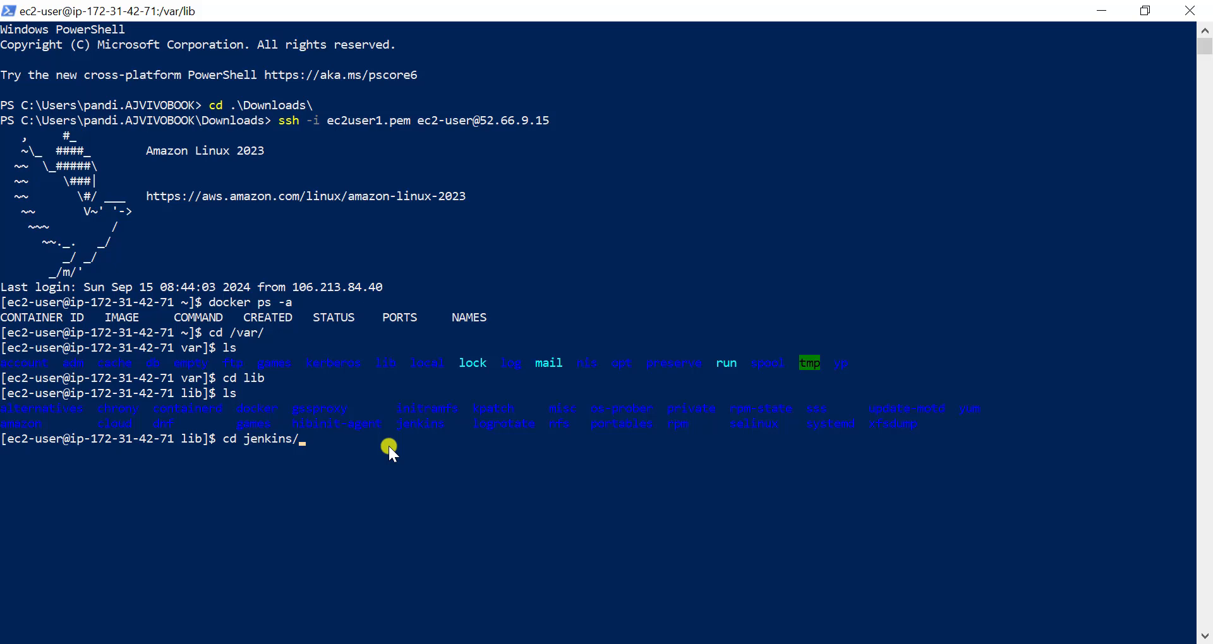
pyautogui.press('Return')
pyautogui.write('ls')
pyautogui.press('Return')
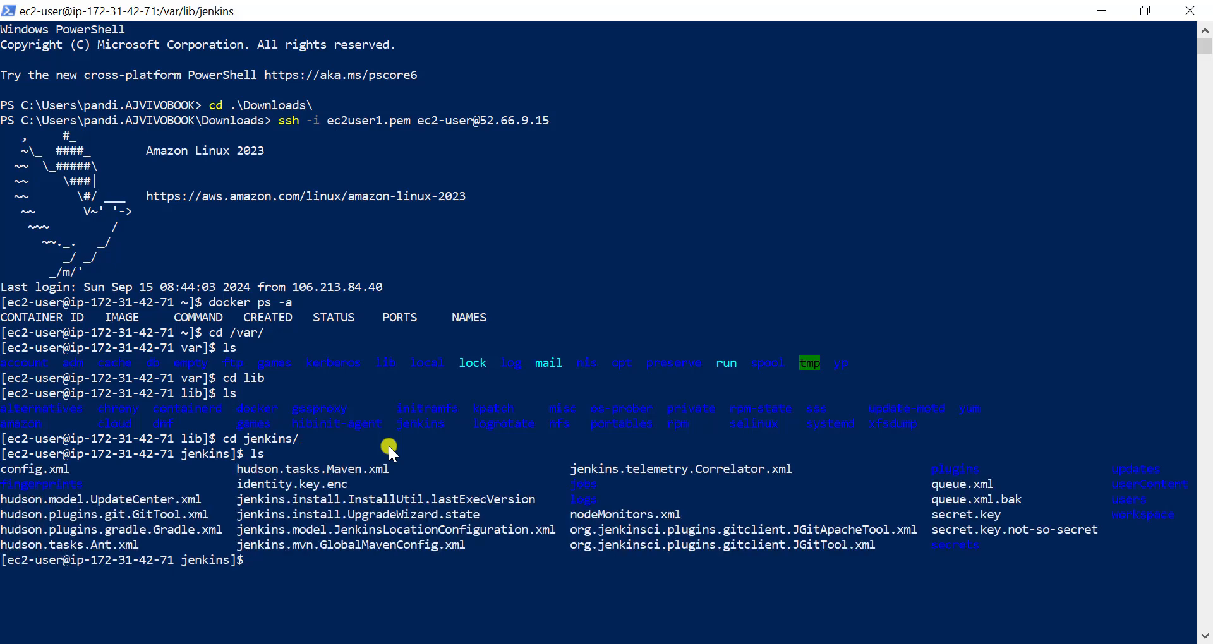
pyautogui.write('cd w')
pyautogui.press('Tab')
pyautogui.press('Return')
pyautogui.write('ls')
pyautogui.press('Return')
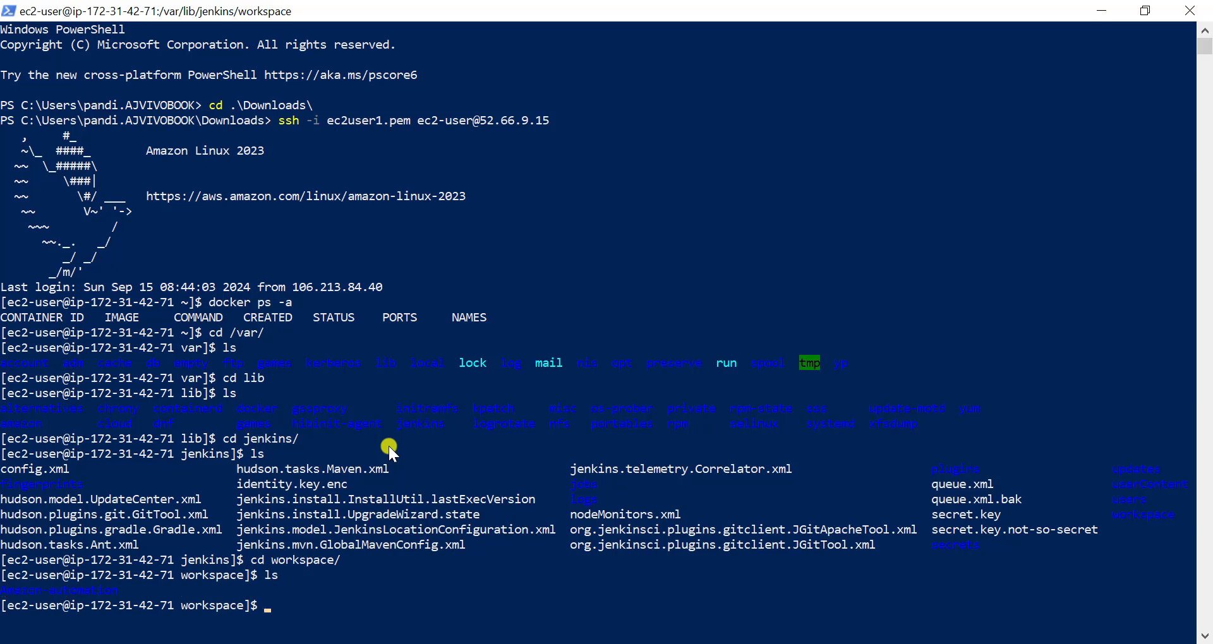
# - Change into the Amazon-automation/ folder of the Jenkins workspace and list its contents with ls
pyautogui.scroll(-2, 139, 525)
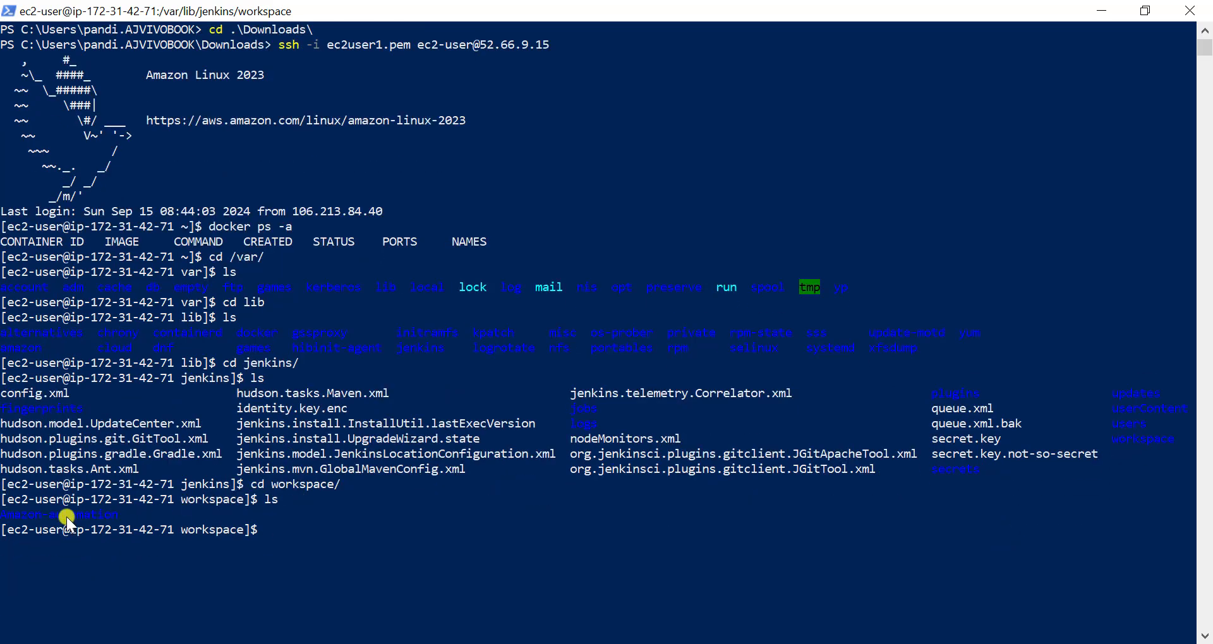
pyautogui.keyDown('ctrl'); pyautogui.scroll(2, 66, 517); pyautogui.keyUp('ctrl')
pyautogui.keyDown('ctrl'); pyautogui.scroll(1, 66, 516); pyautogui.keyUp('ctrl')
pyautogui.write('cd ')
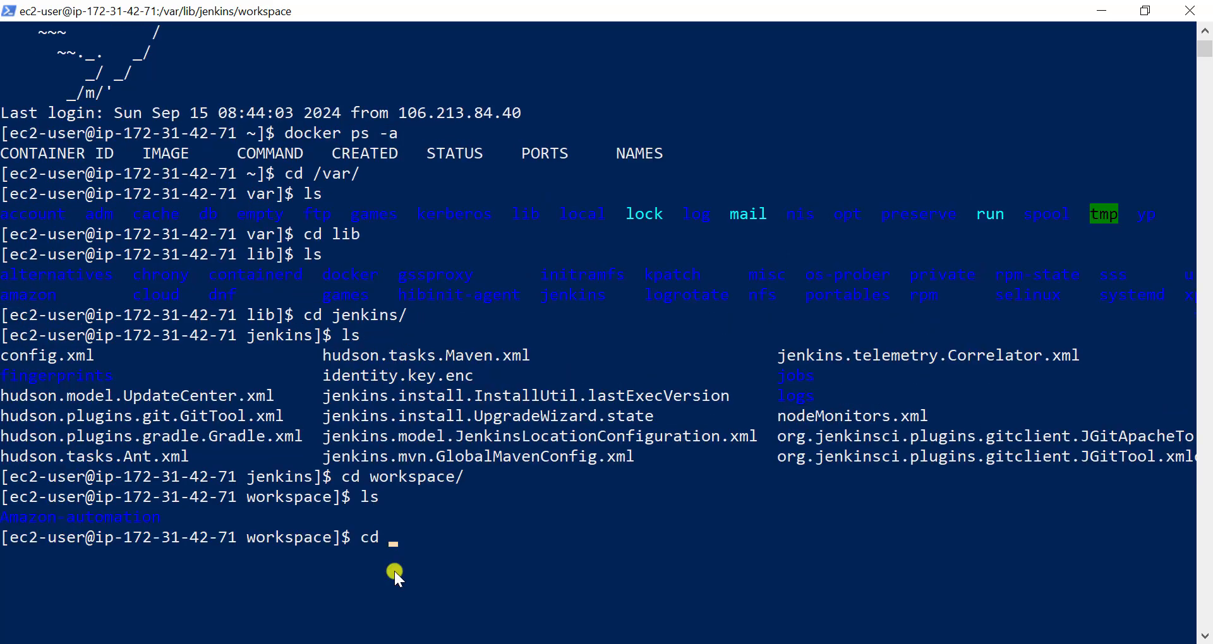
pyautogui.write('A')
pyautogui.press('Tab')
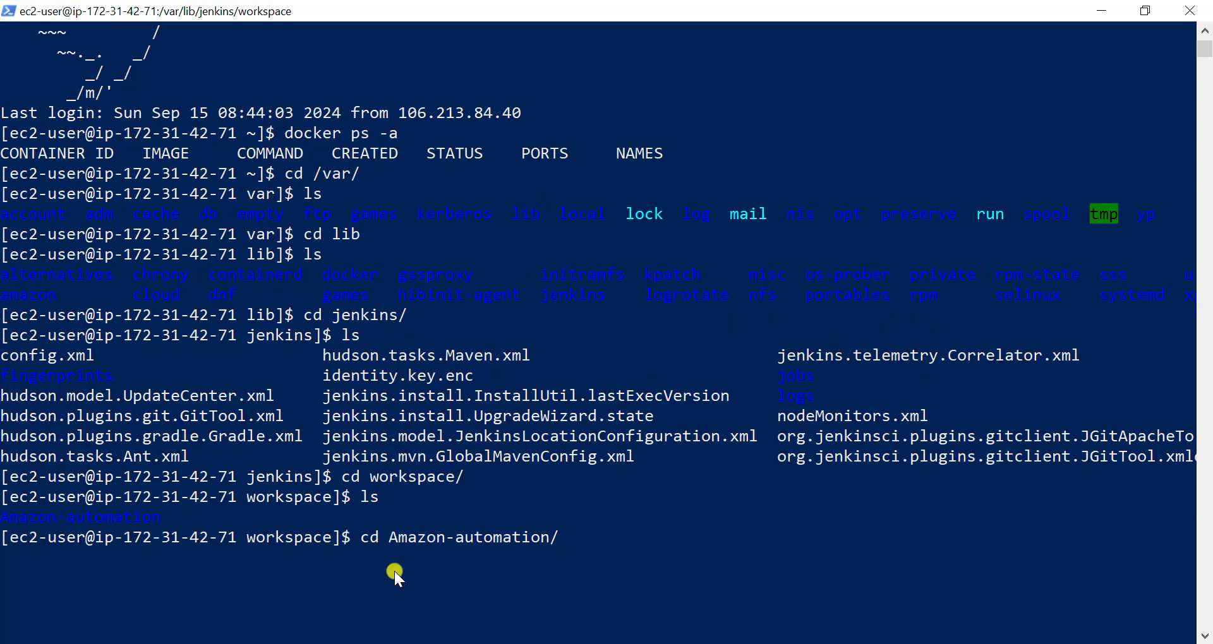
pyautogui.press('Return')
pyautogui.write('ls')
pyautogui.press('Return')
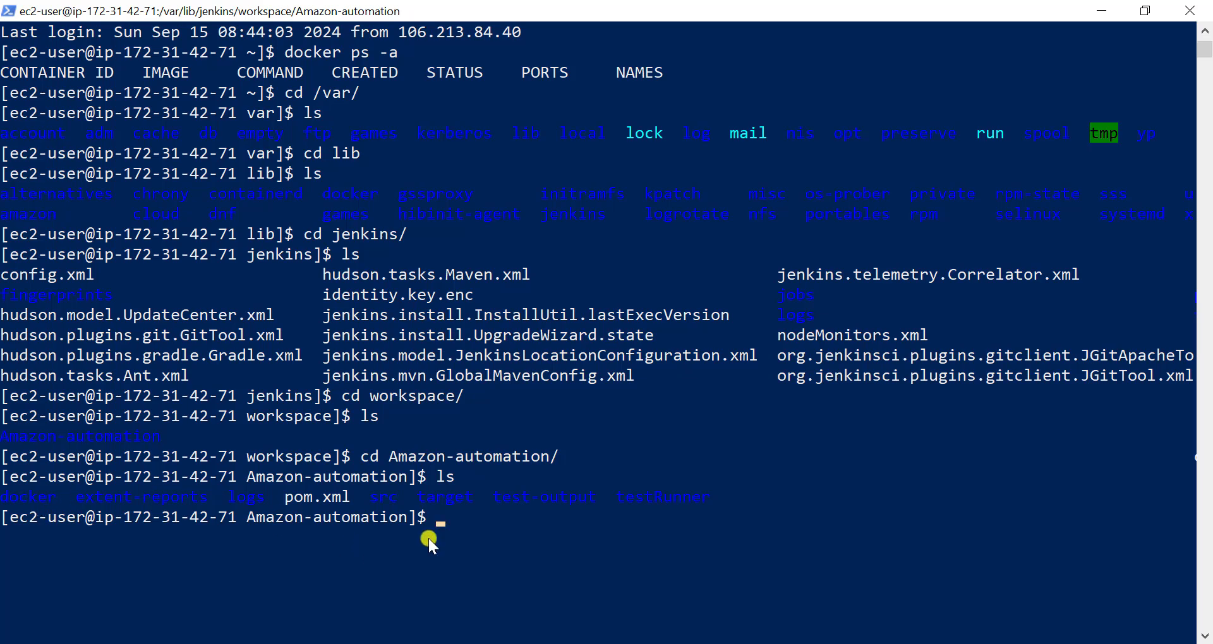
# - Change into docker/, list it with ls, and run docker-compose -f SetupSeleniumGridLatest.yml up -d --scale ChromeService=2
pyautogui.write('cd d')
pyautogui.press('Tab')
pyautogui.press('Return')
pyautogui.write('ls')
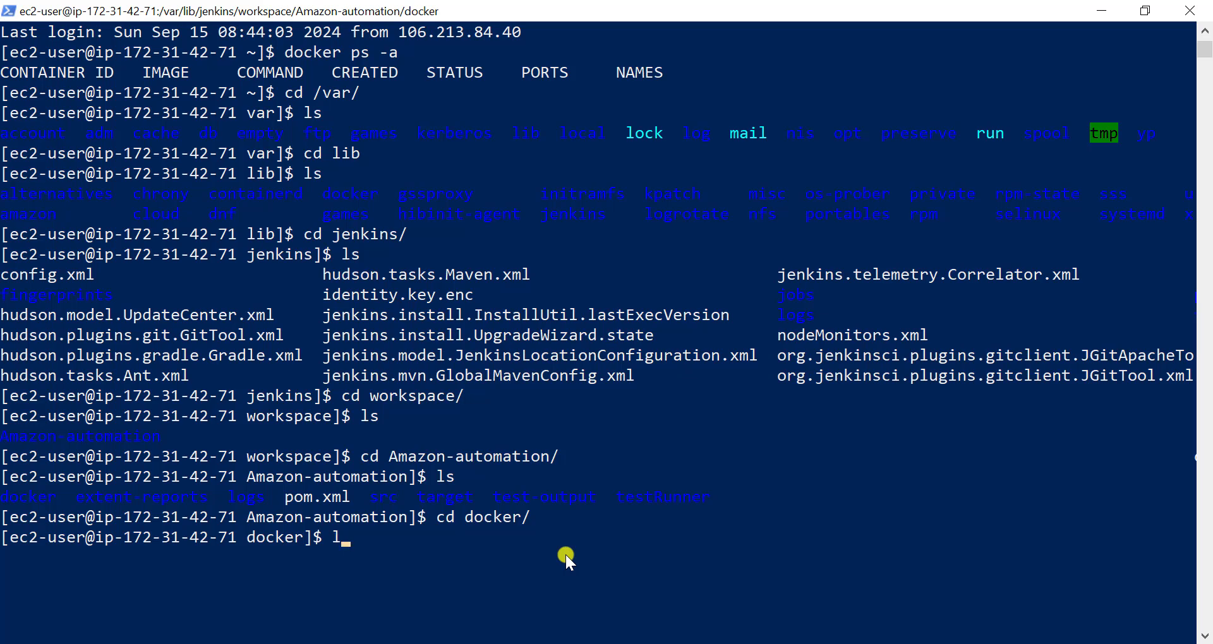
pyautogui.press('Return')
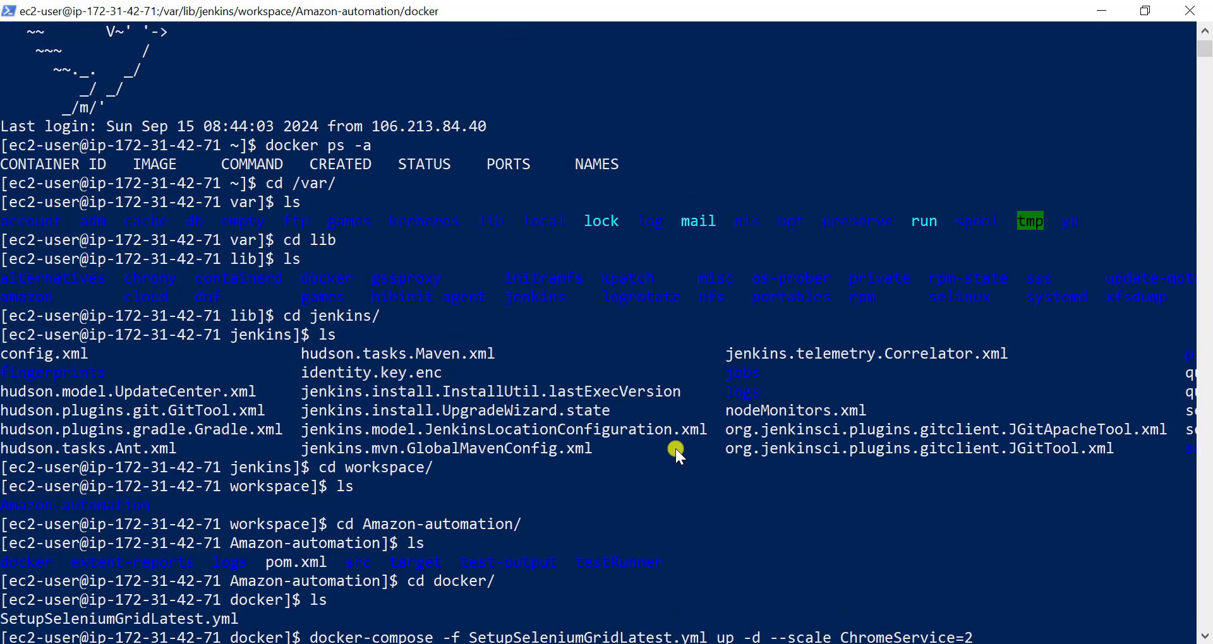
pyautogui.press('Return')
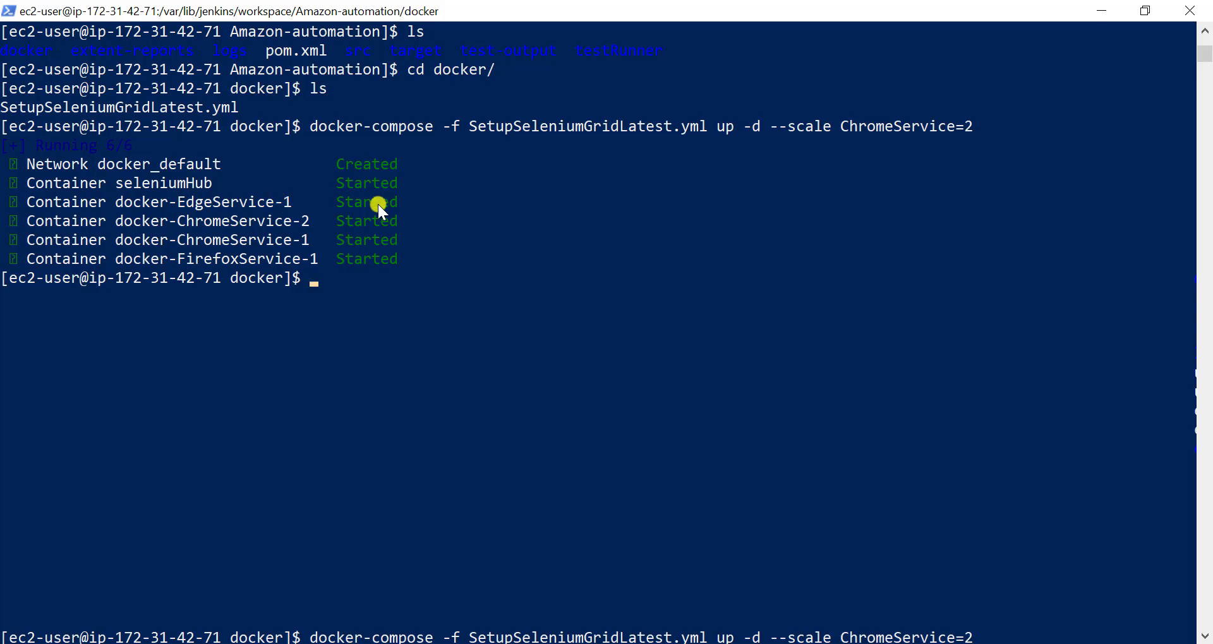
# - Switch to Eclipse and run the project's pom.xml as a Maven test, following the console output
pyautogui.click(695, 643)
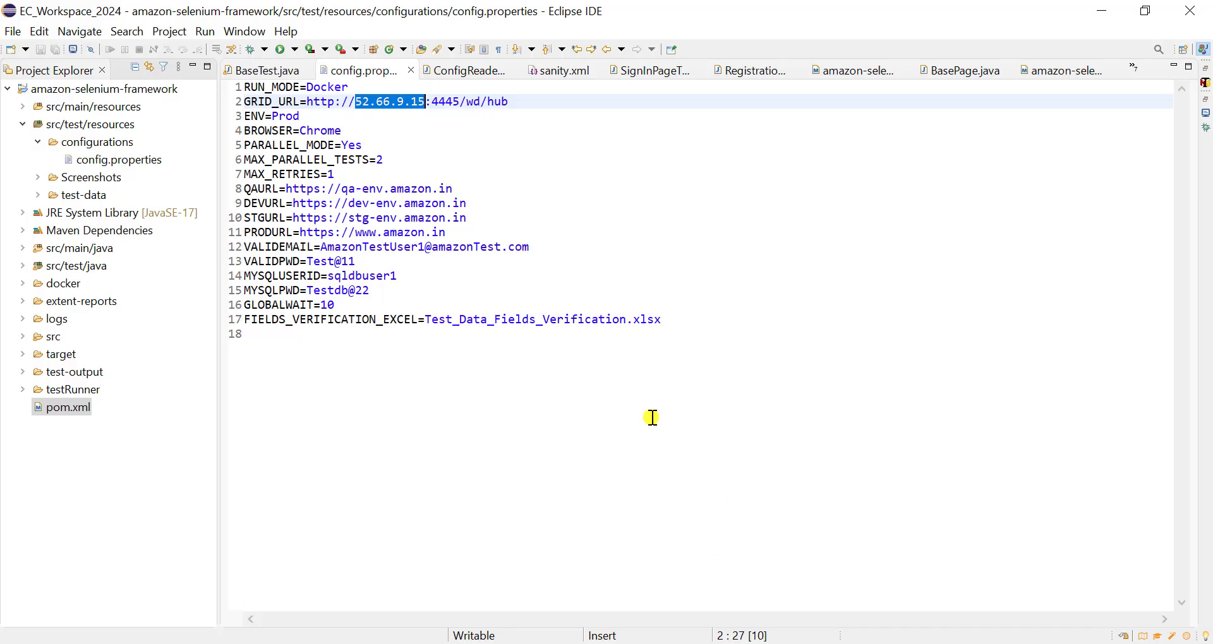
pyautogui.click(594, 386)
pyautogui.click(68, 411)
pyautogui.rightClick(80, 407)
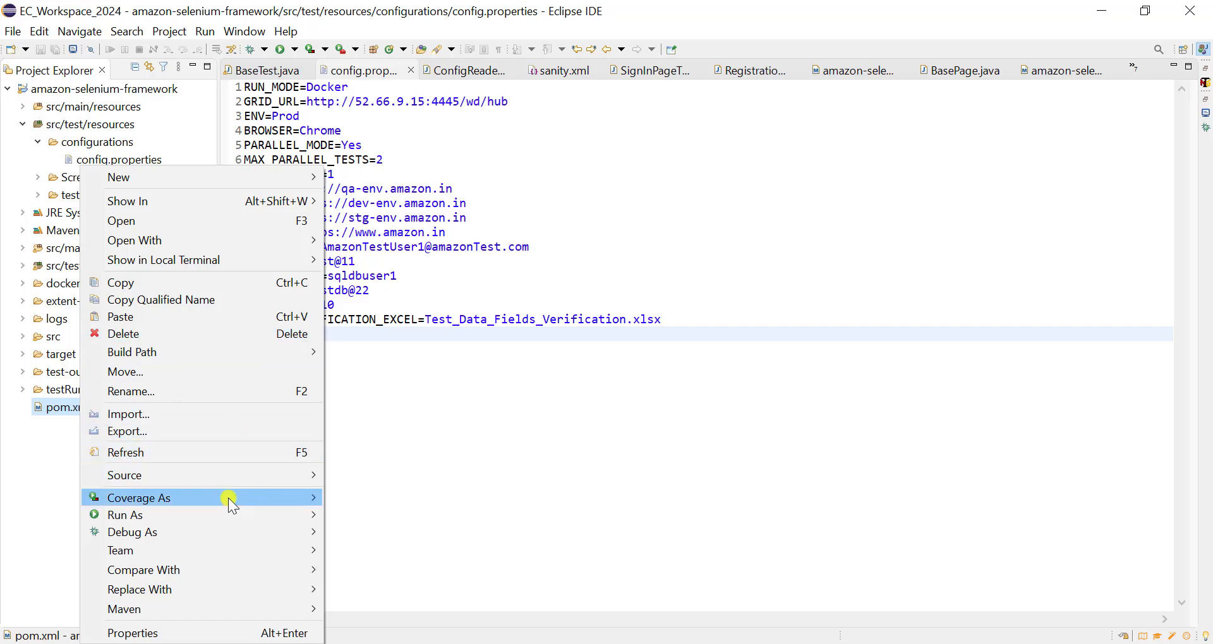
pyautogui.moveTo(229, 513)
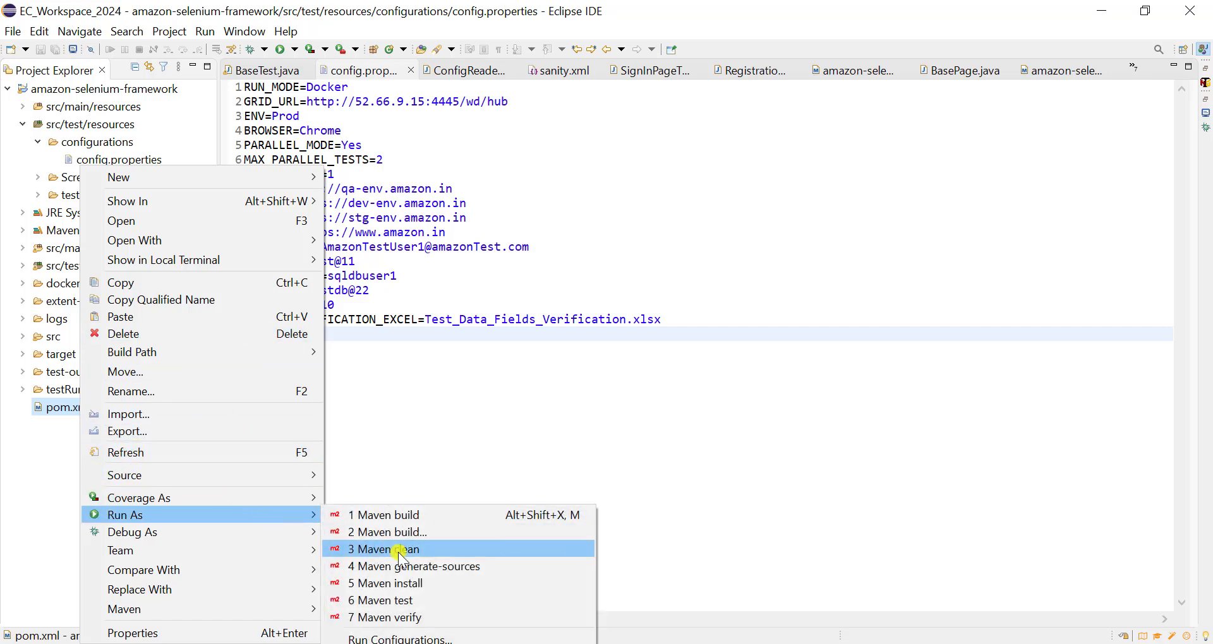
pyautogui.click(409, 600)
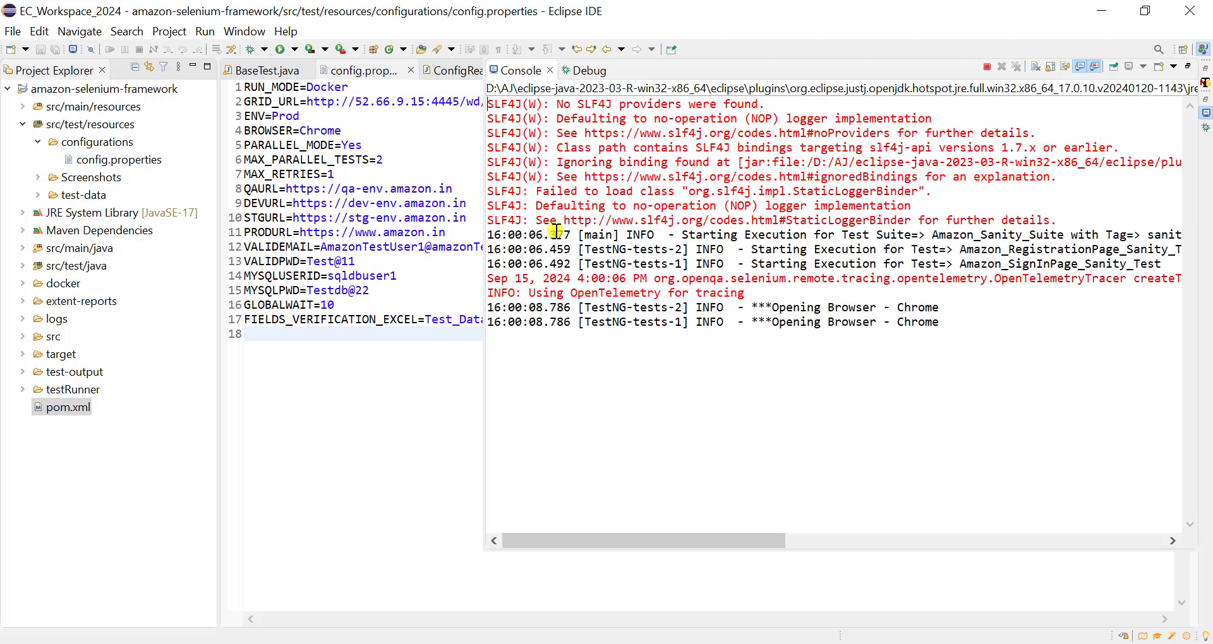
pyautogui.click(746, 296)
pyautogui.click(715, 390)
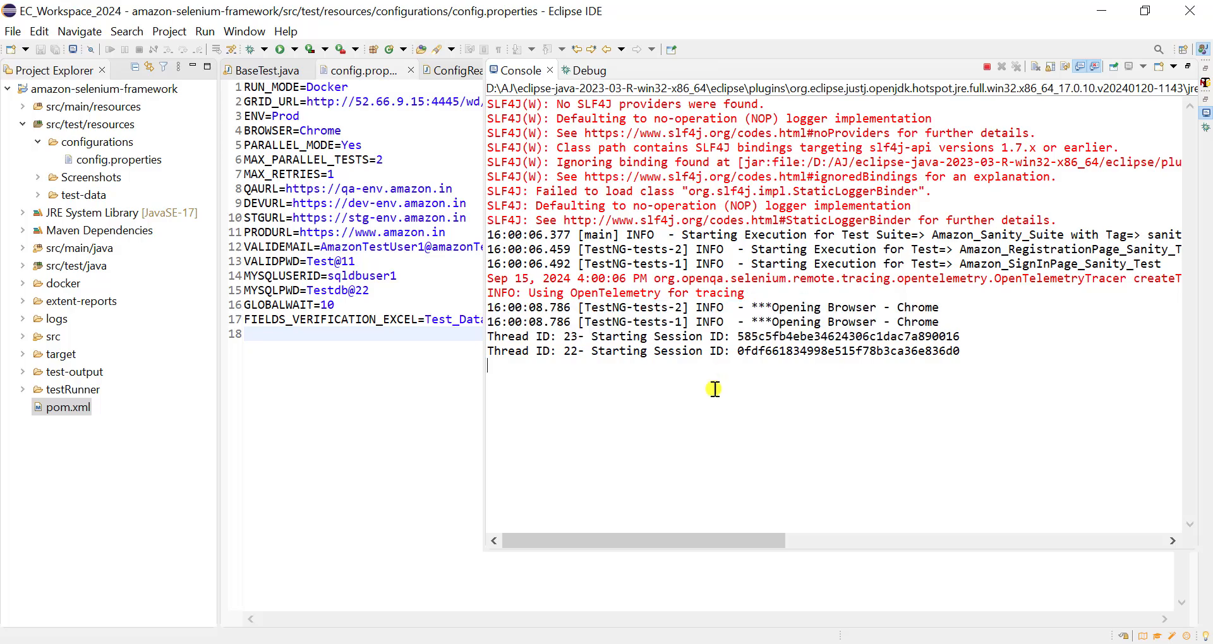
# - Switch to the Selenium Grid page in Chrome, open the second running session's live view, and return to the Eclipse console
pyautogui.click(597, 643)
pyautogui.click(87, 211)
pyautogui.scroll(-1, 477, 400)
pyautogui.scroll(1, 442, 386)
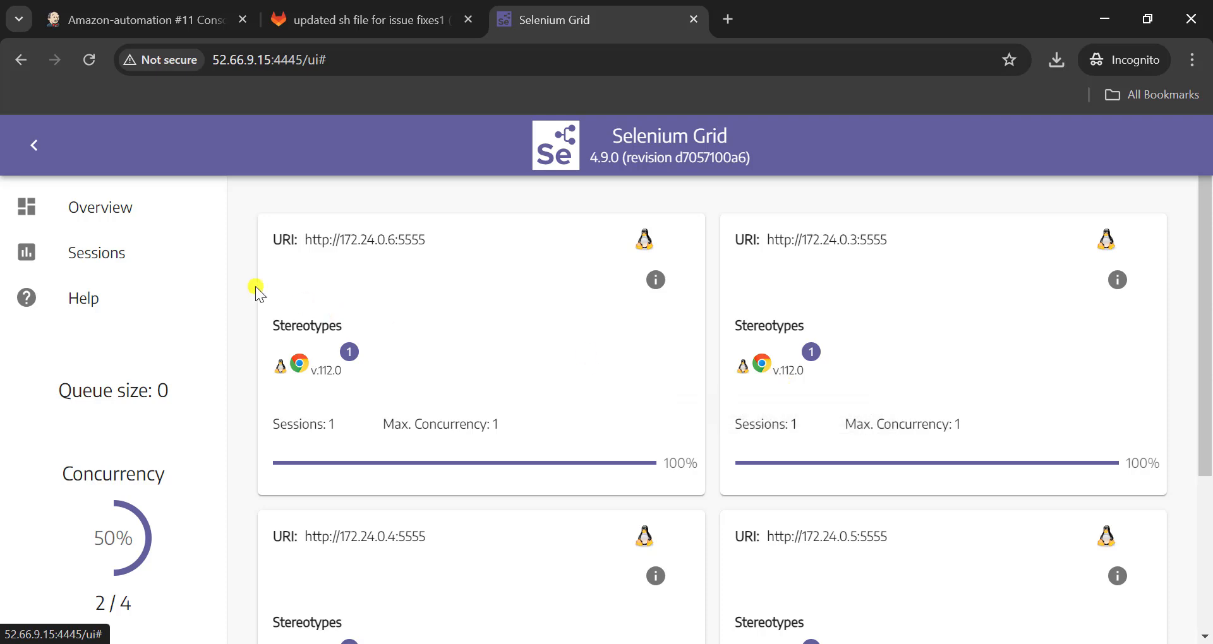
pyautogui.click(126, 268)
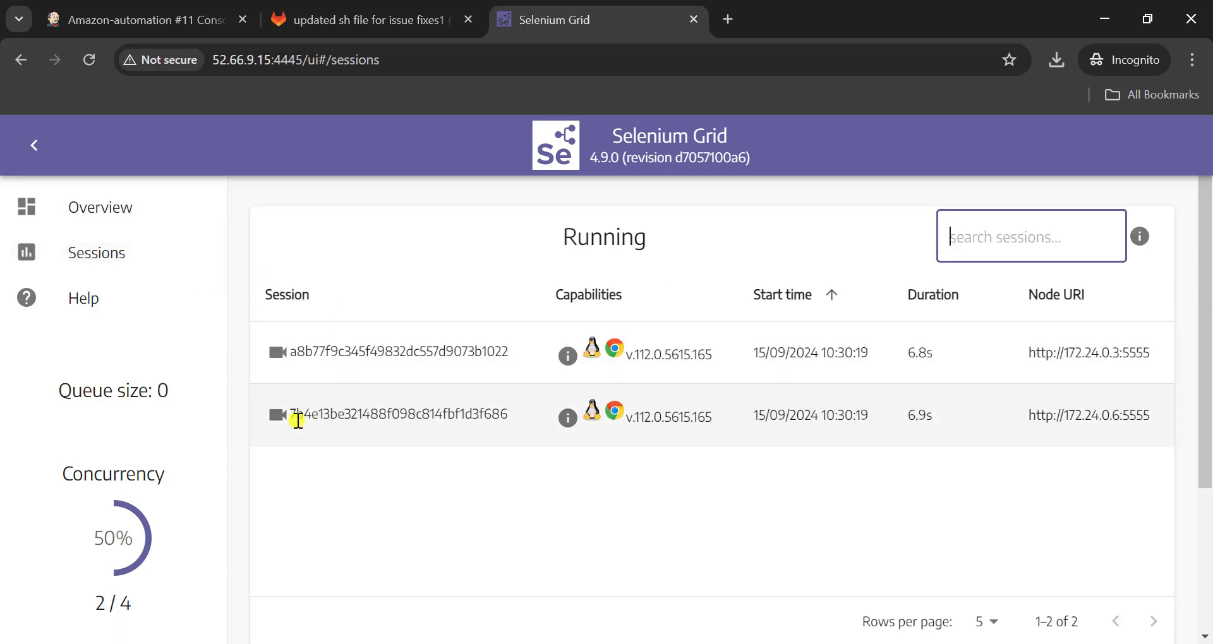
pyautogui.click(274, 417)
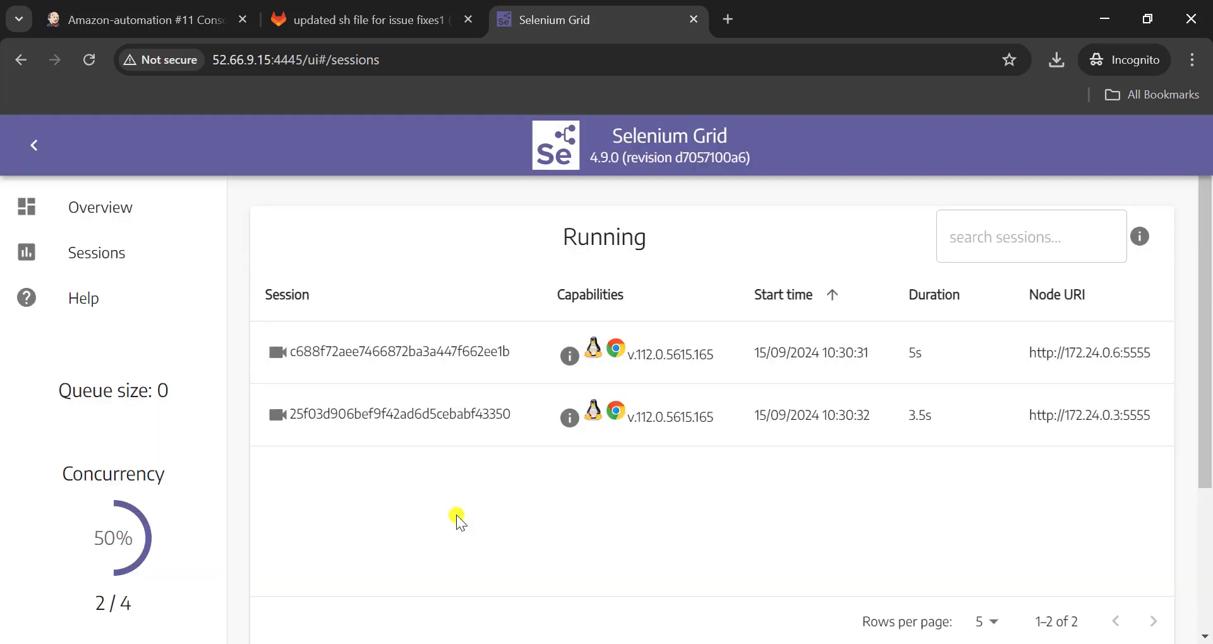
pyautogui.hotkey('alt', 'Tab')
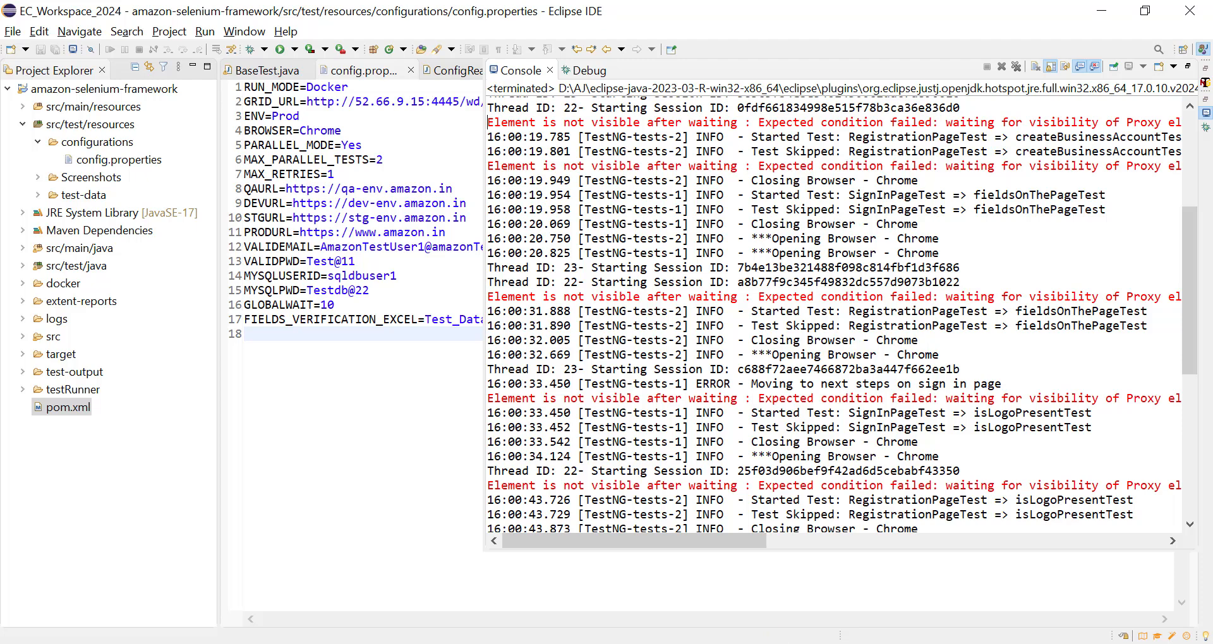
# - Switch to the EC2 terminal in PowerShell and list all Docker containers with docker ps -a
pyautogui.hotkey('alt', 'Tab')
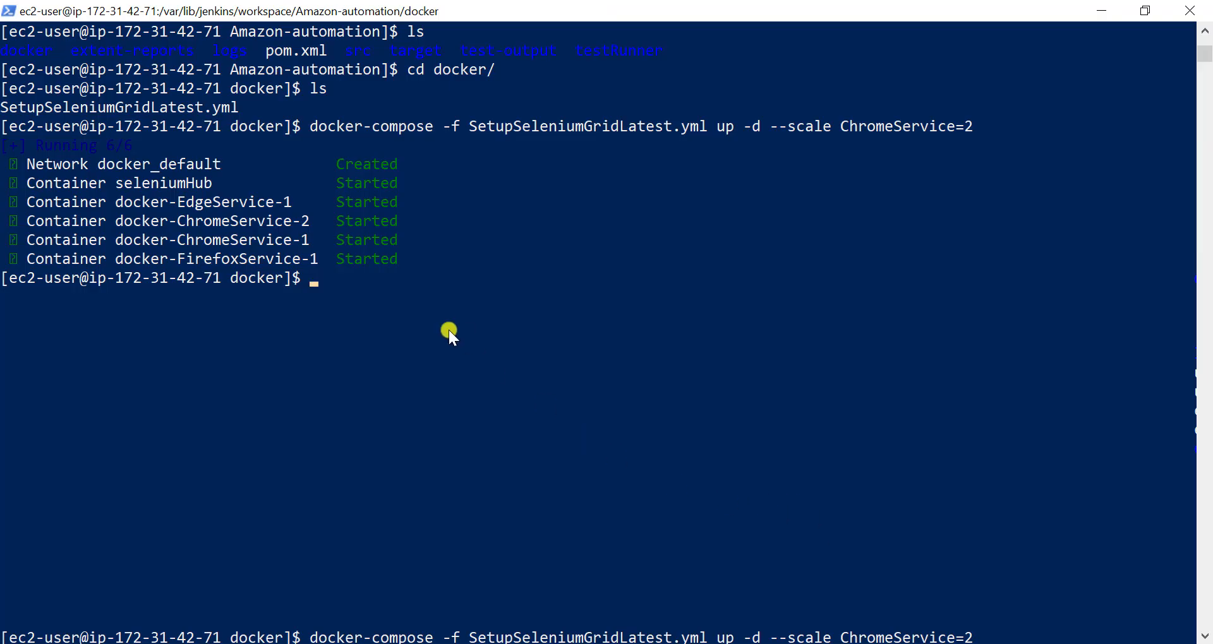
pyautogui.write('docker ps -a')
pyautogui.press('Return')
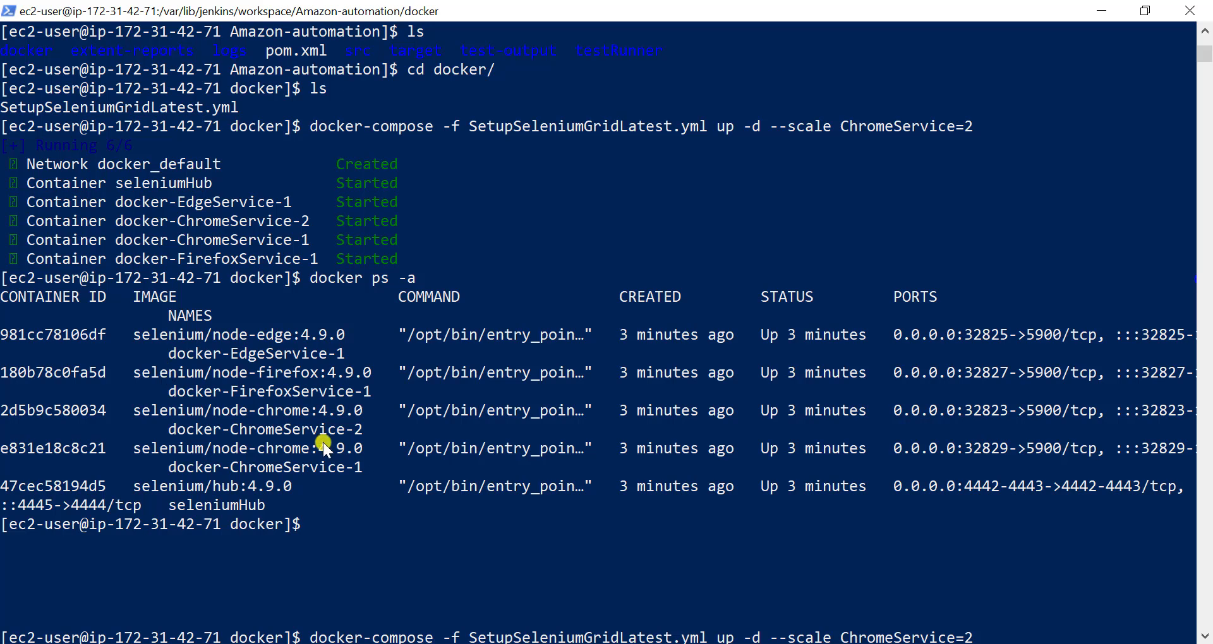
# - Run docker logs 2d and read through the ChromeService-2 container's startup and session log entries
pyautogui.write('docker logs')
pyautogui.write('2d')
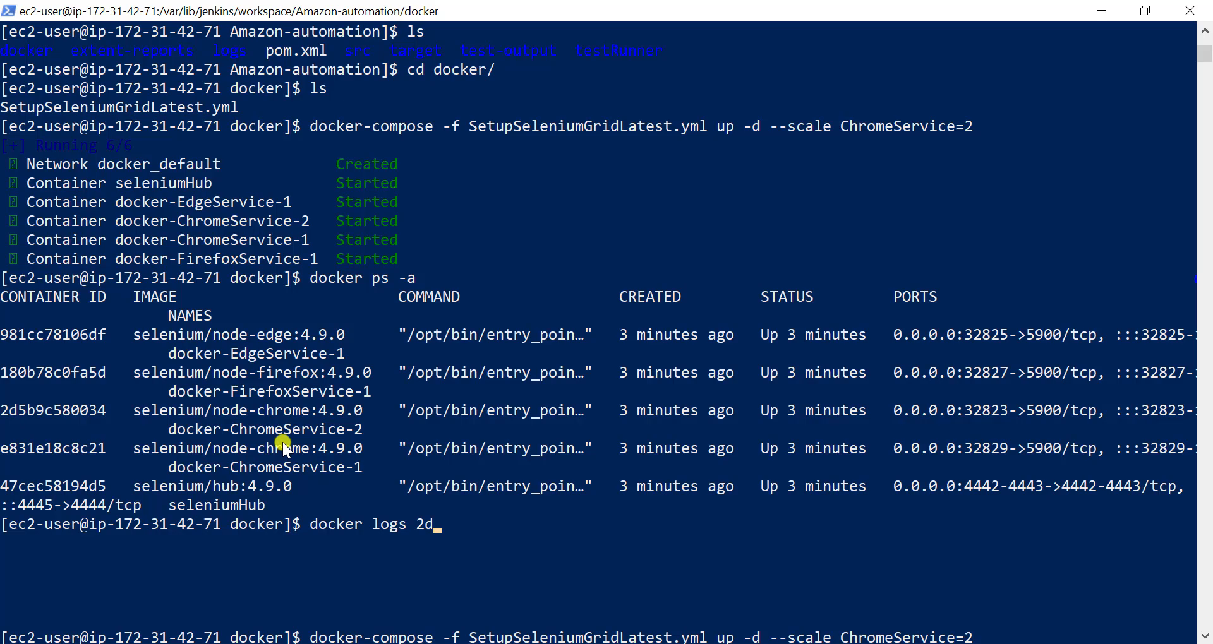
pyautogui.press('Return')
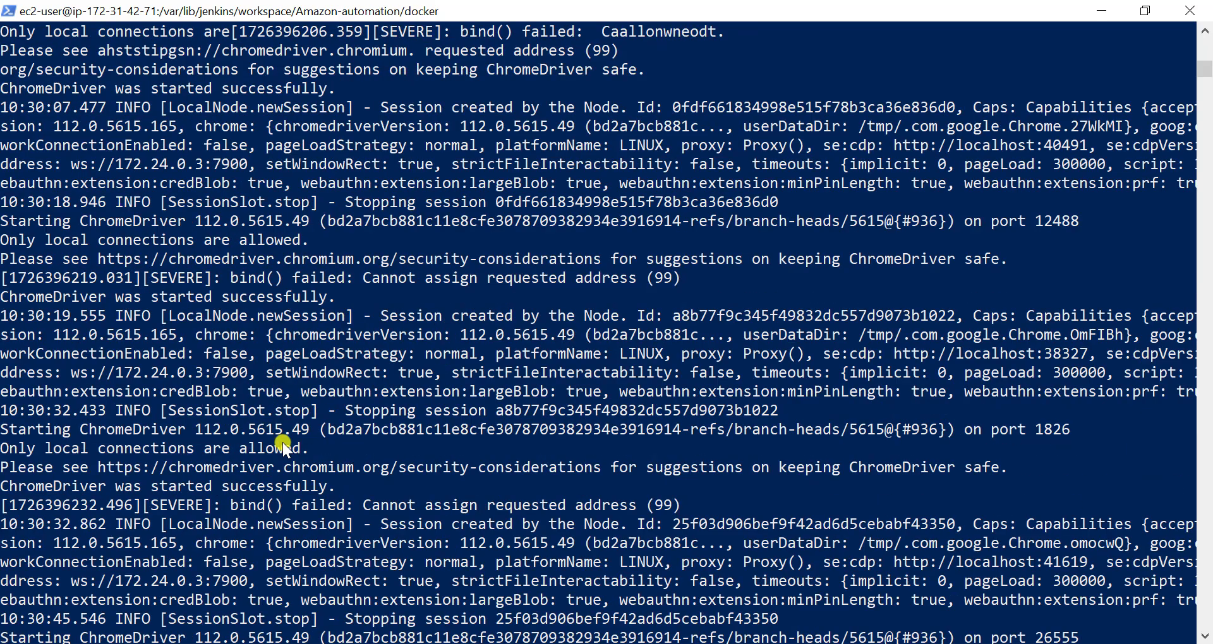
pyautogui.scroll(5, 267, 276)
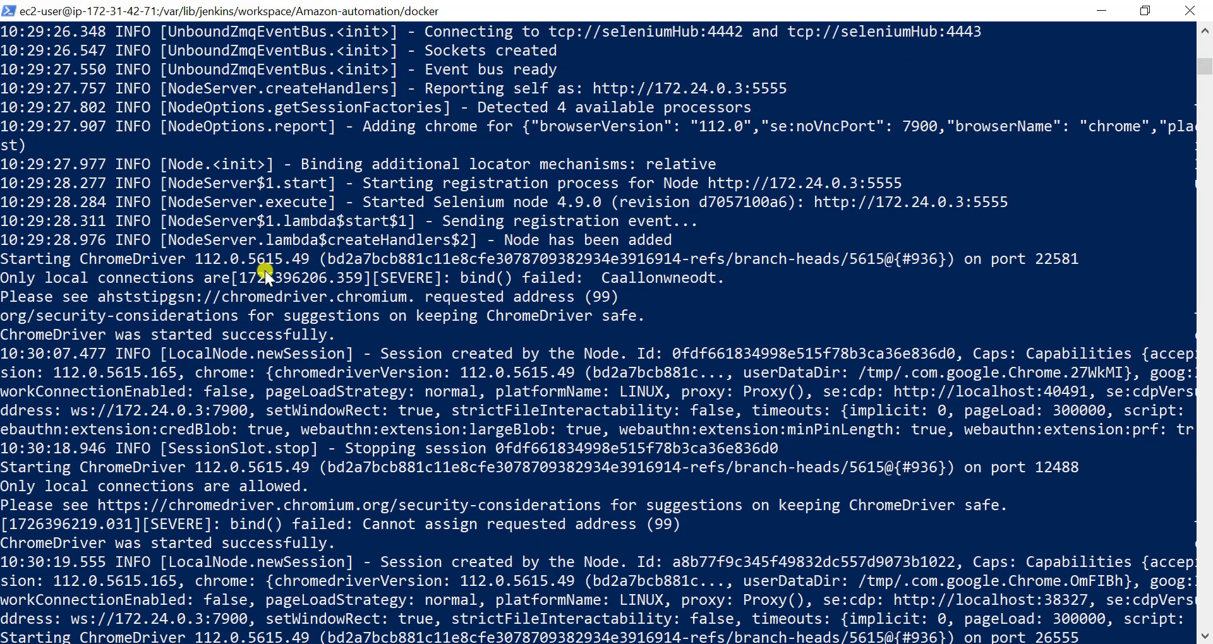
pyautogui.scroll(2, 266, 274)
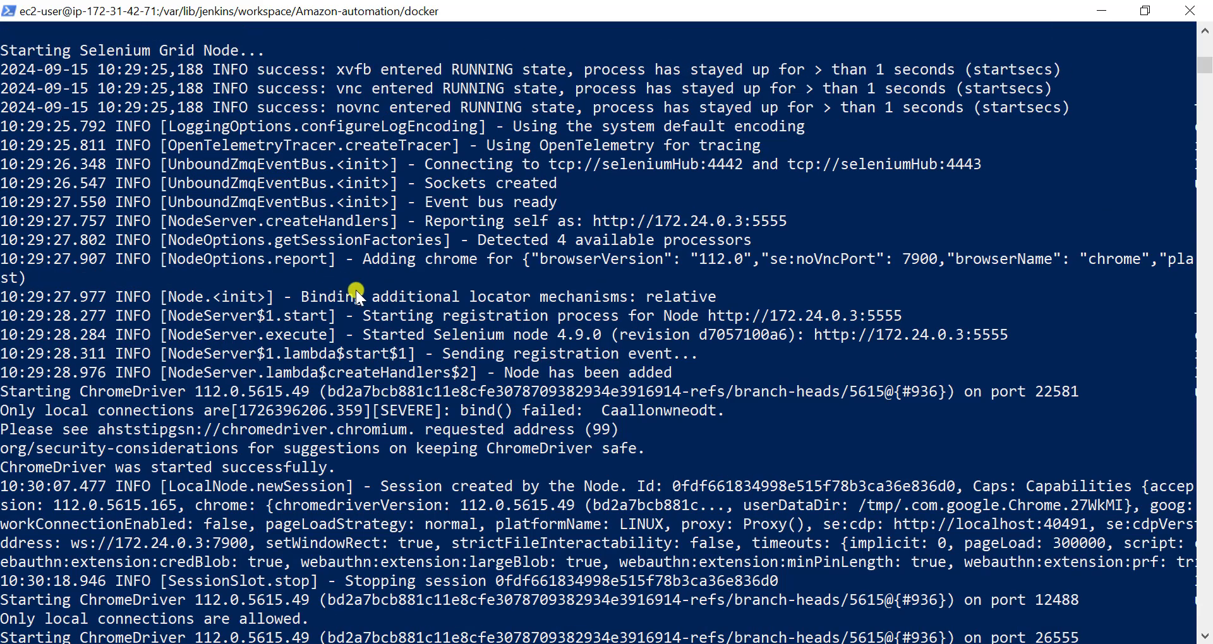
pyautogui.scroll(4, 355, 290)
pyautogui.scroll(-3, 355, 290)
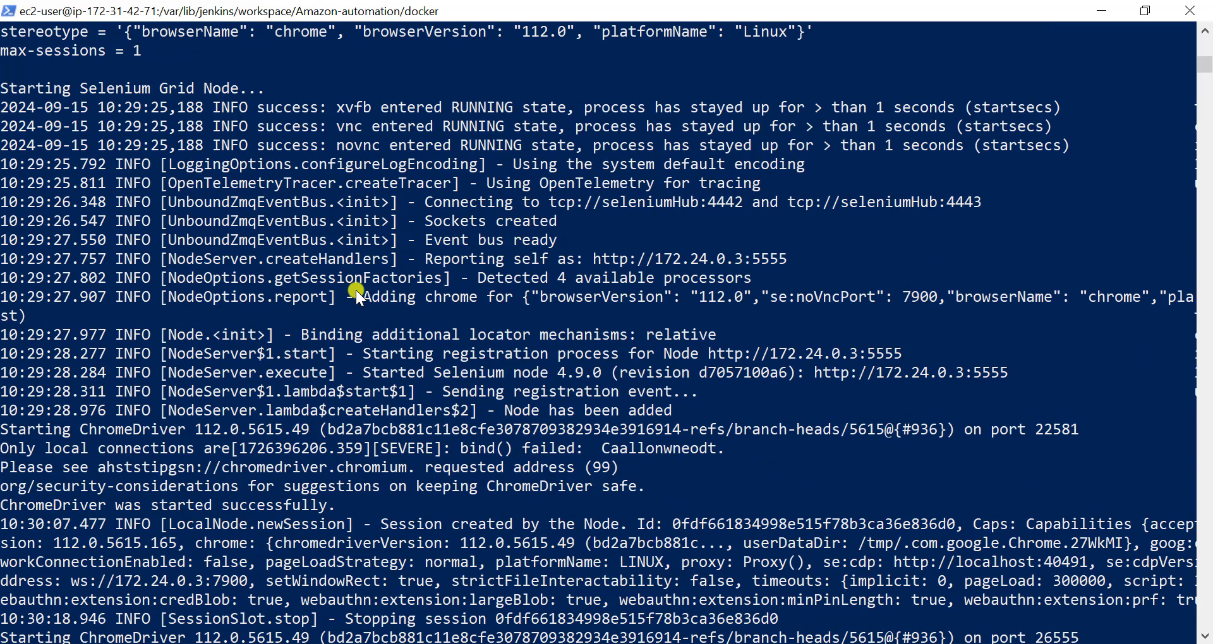
pyautogui.scroll(-5, 355, 290)
pyautogui.scroll(-10, 355, 290)
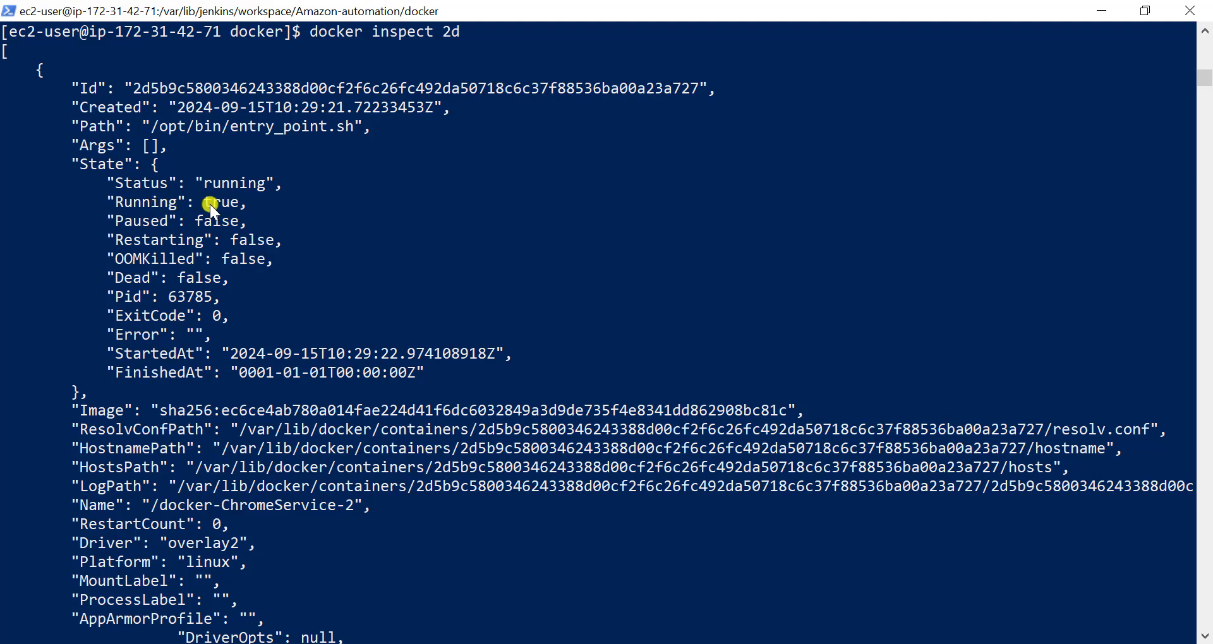
# - Examine the docker inspect 2d output down to NetworkSettings and highlight the host port mapped to 7900/tcp
pyautogui.scroll(-2, 210, 355)
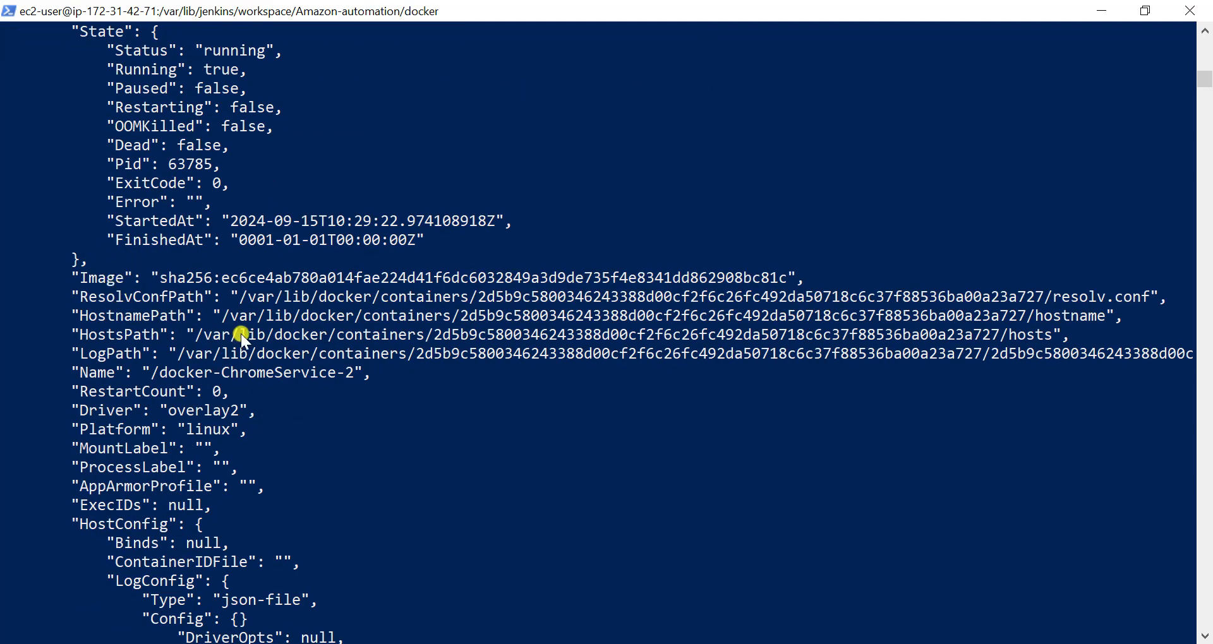
pyautogui.scroll(-9, 287, 412)
pyautogui.scroll(-12, 286, 412)
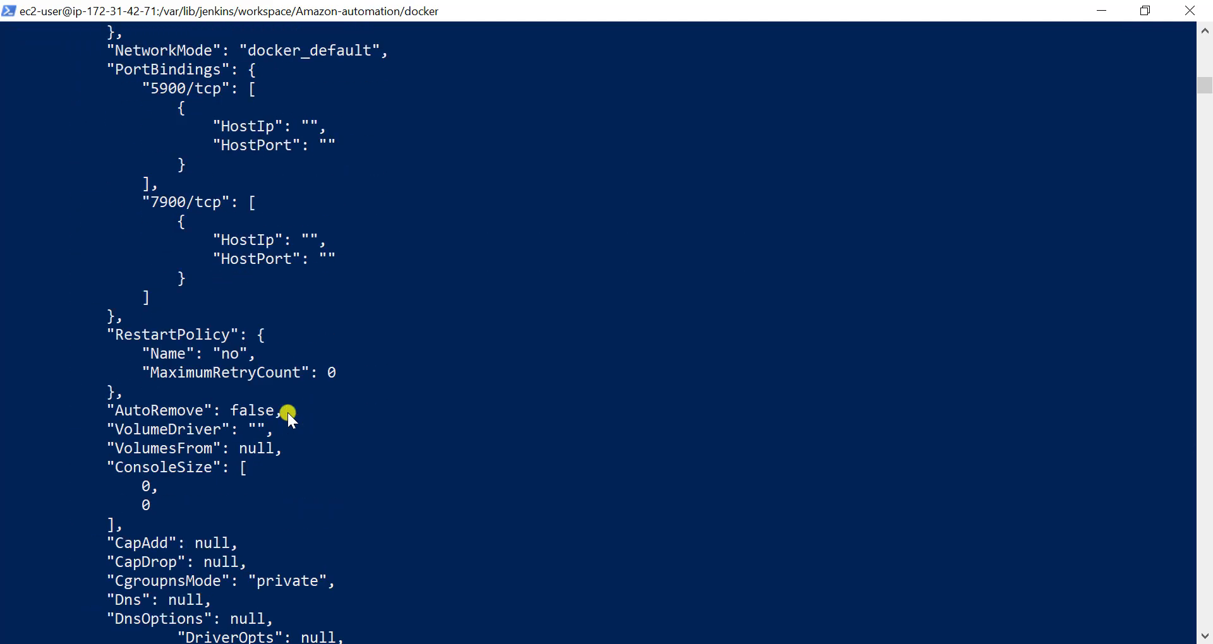
pyautogui.scroll(-20, 287, 412)
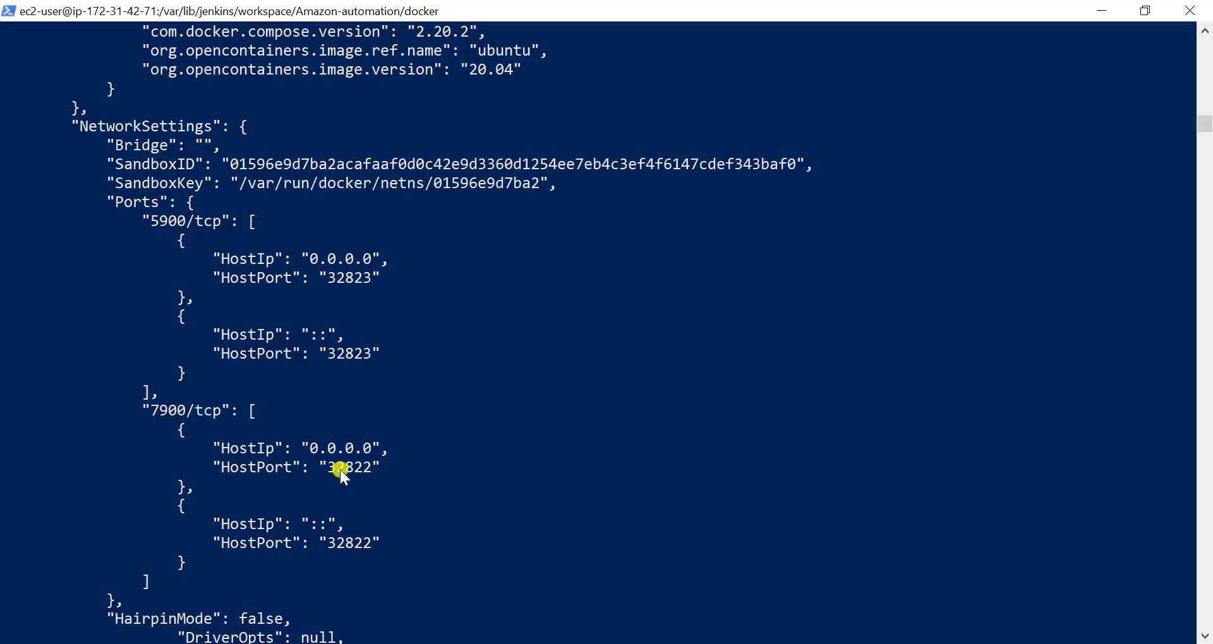
pyautogui.click(375, 469)
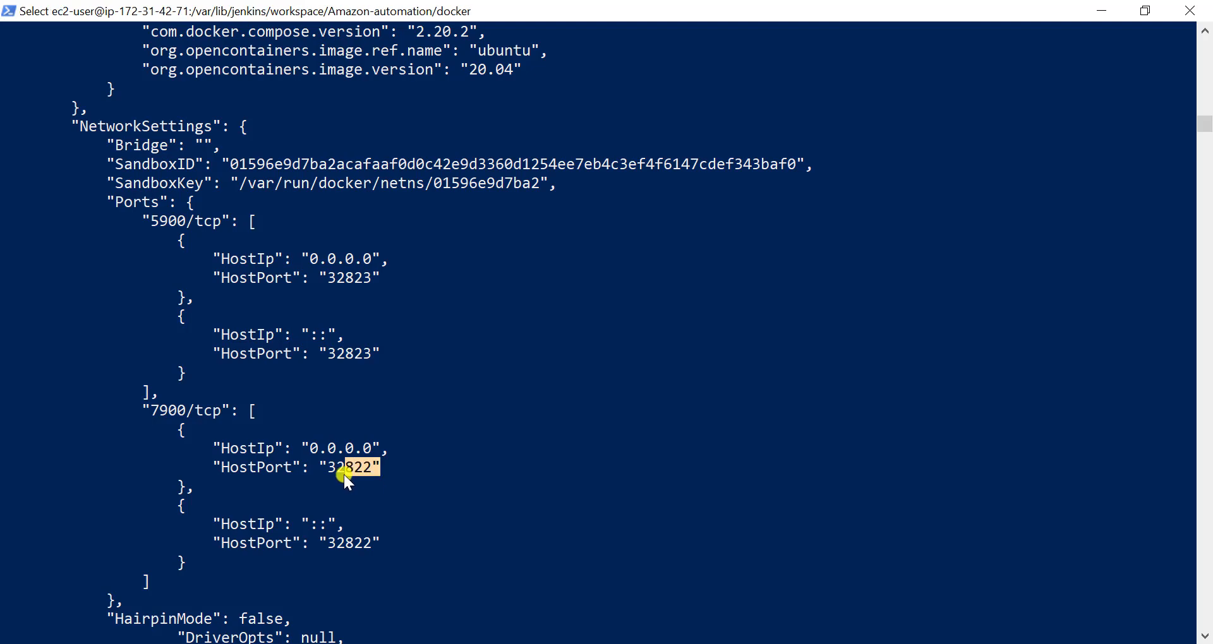
pyautogui.scroll(-3, 329, 476)
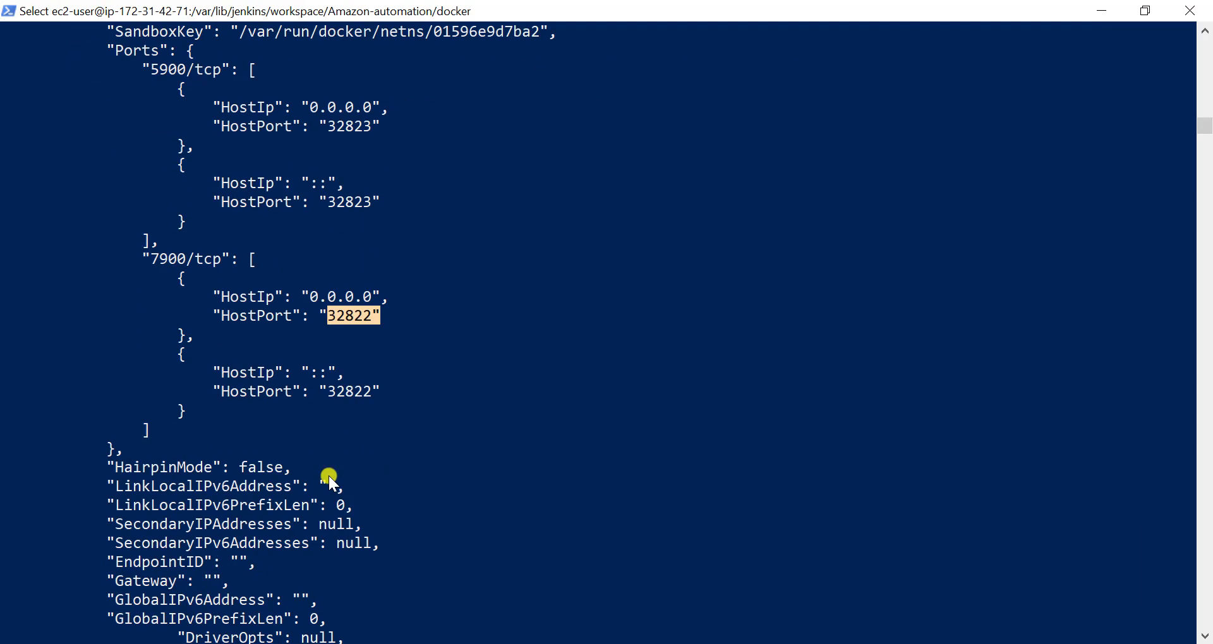
# - Run docker stats to monitor the resource usage of the Selenium Grid containers
pyautogui.write('docker ')
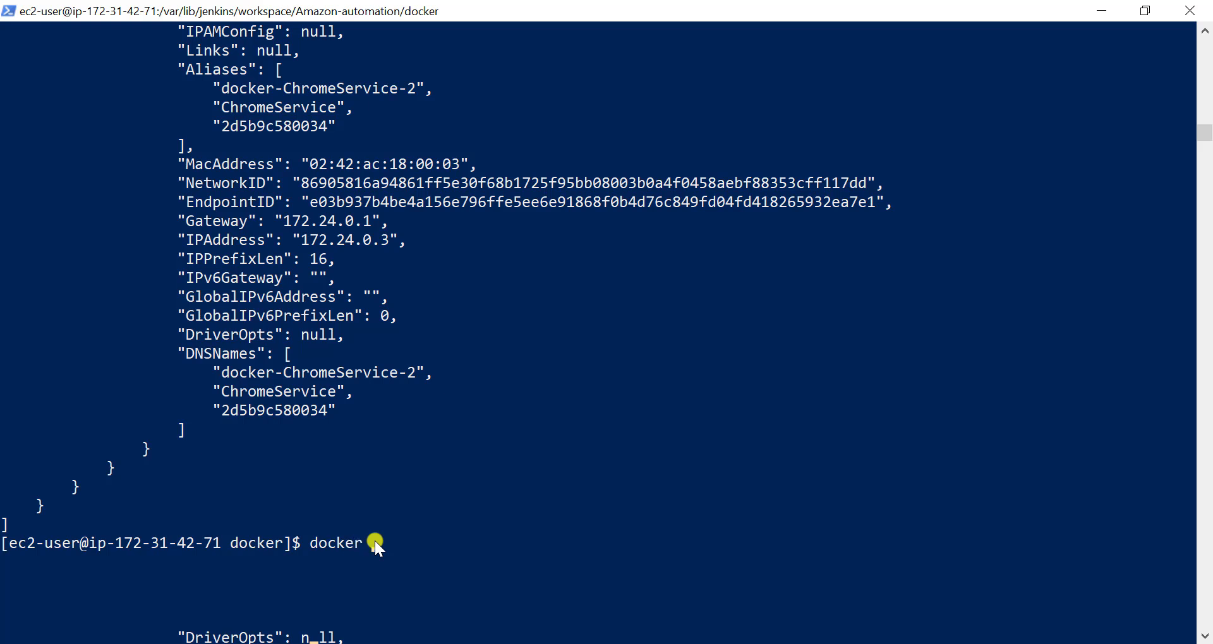
pyautogui.write('stas')
pyautogui.write('ts')
pyautogui.press('Return')
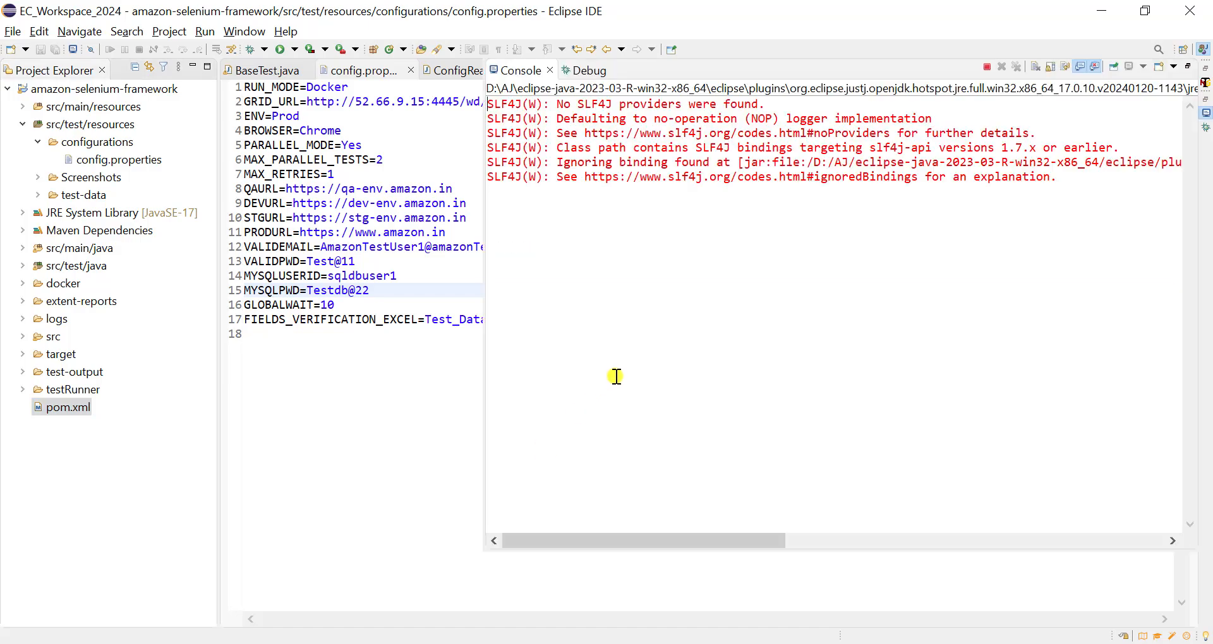
# - Switch to the AWS EC2 console in Chrome, open the instances list, and terminate the aws-ec2 instance, confirming the deletion
pyautogui.click(836, 643)
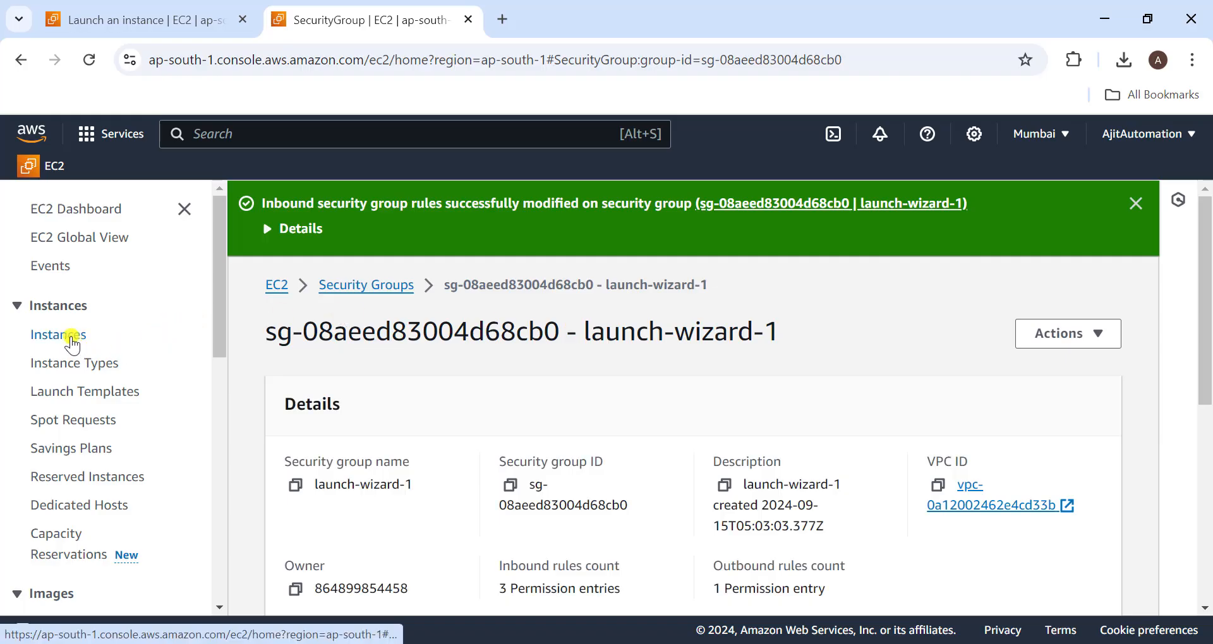
pyautogui.click(73, 339)
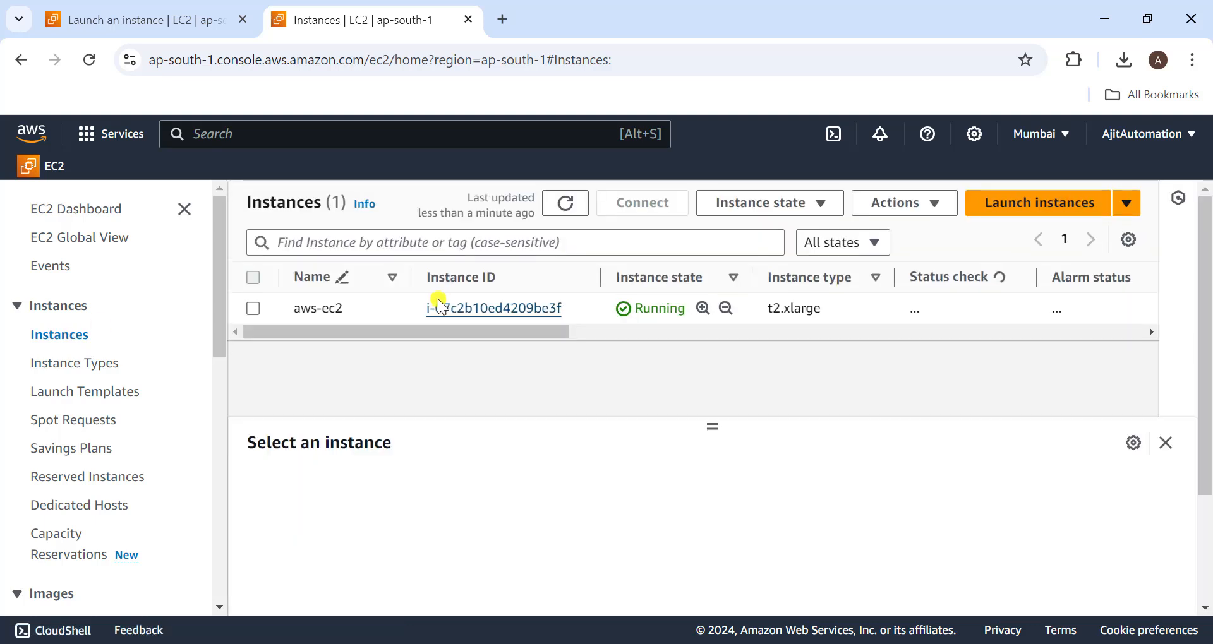
pyautogui.click(253, 278)
pyautogui.click(806, 209)
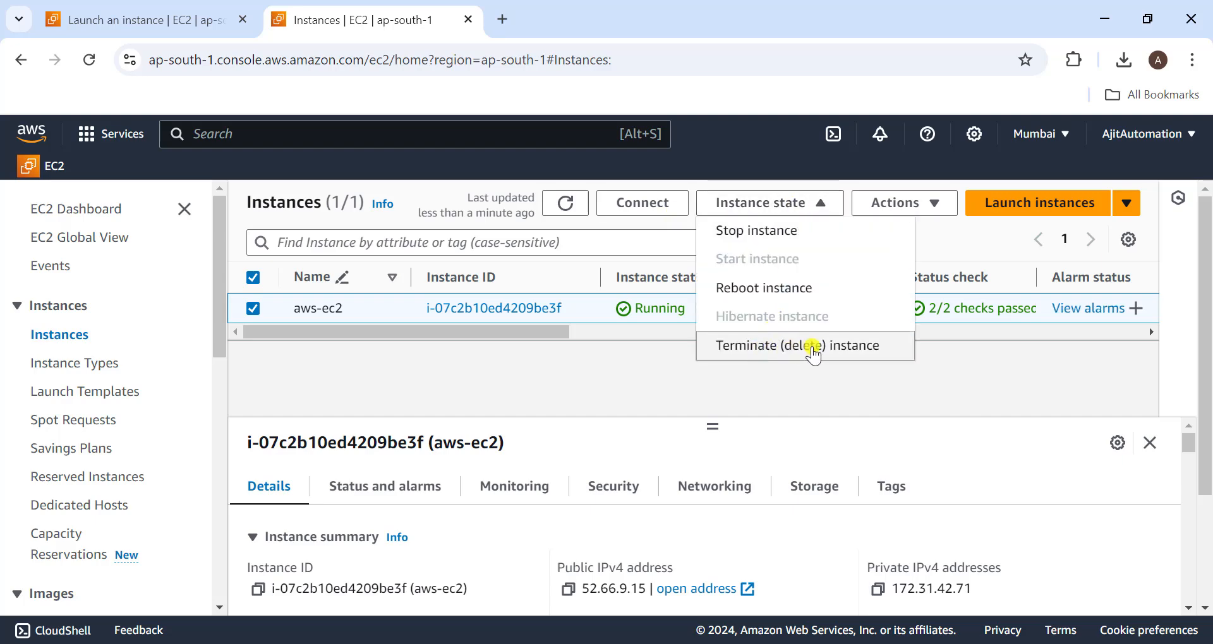
pyautogui.click(814, 353)
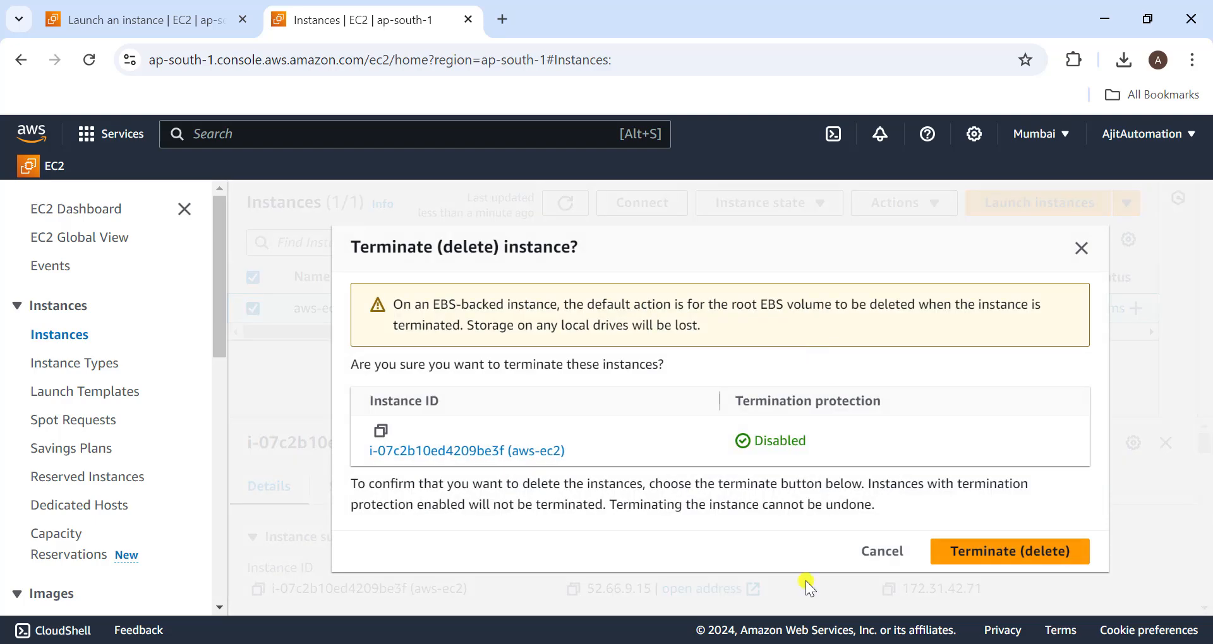
pyautogui.click(1004, 551)
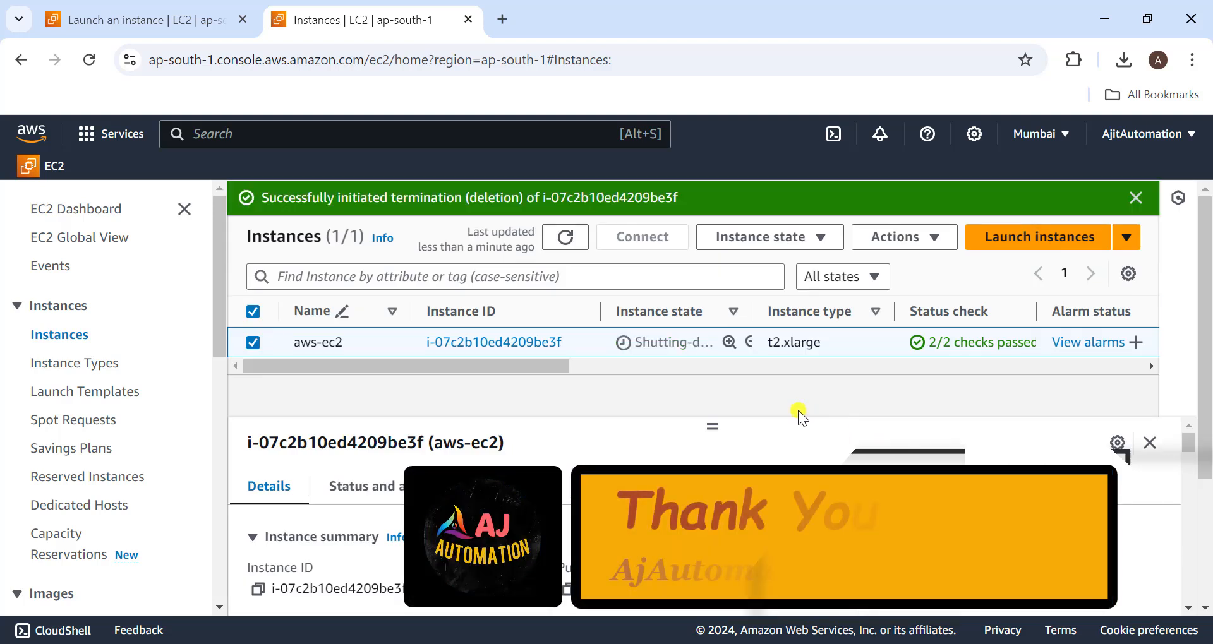